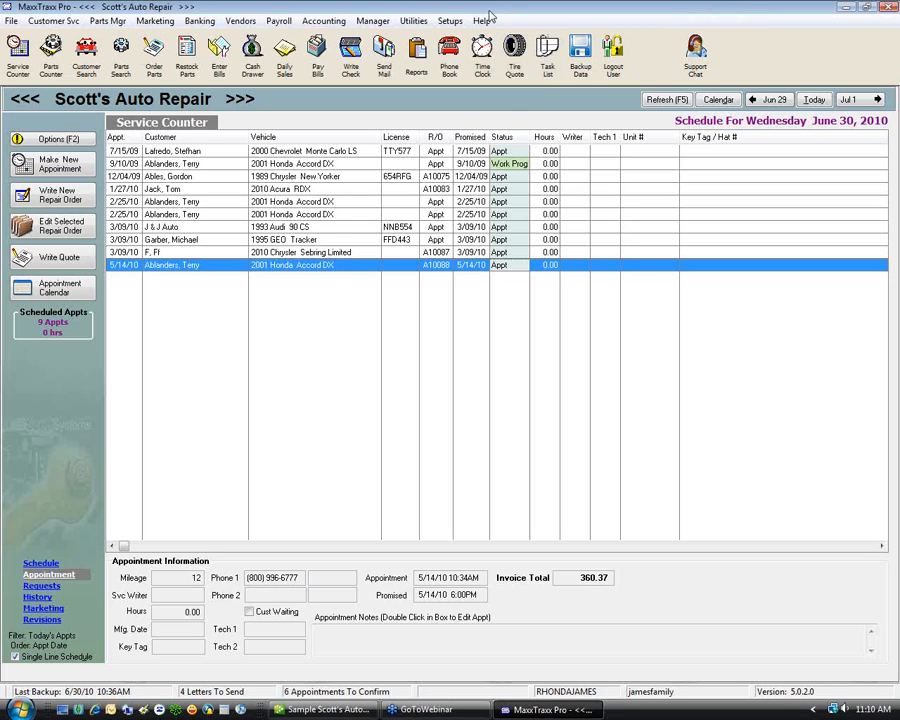
# In the company information setup, select QuickBooks as the accounting system used and save the change.
pyautogui.click(459, 23)
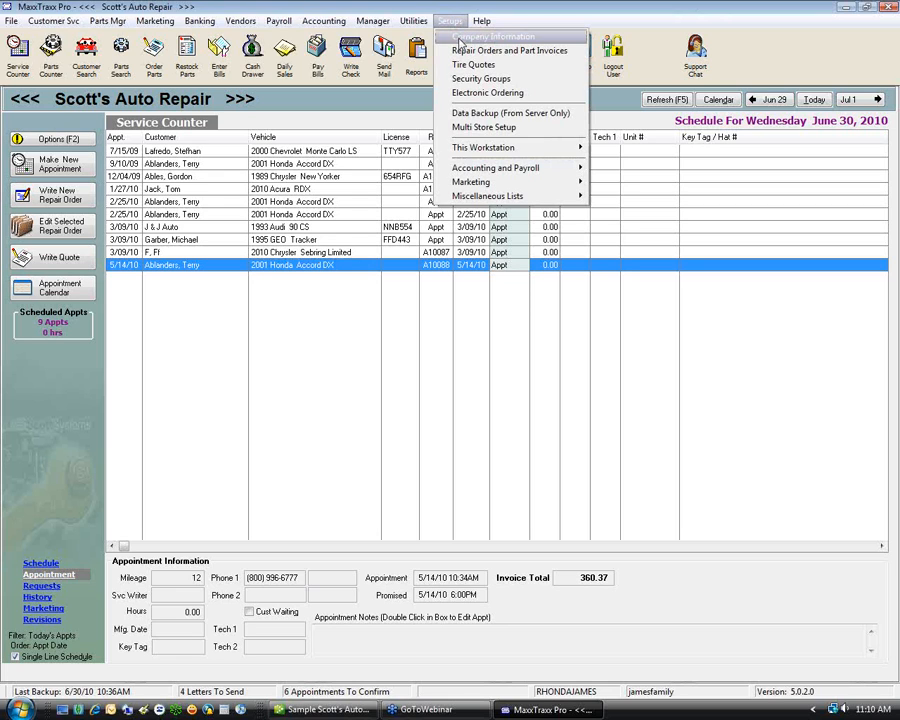
pyautogui.click(460, 40)
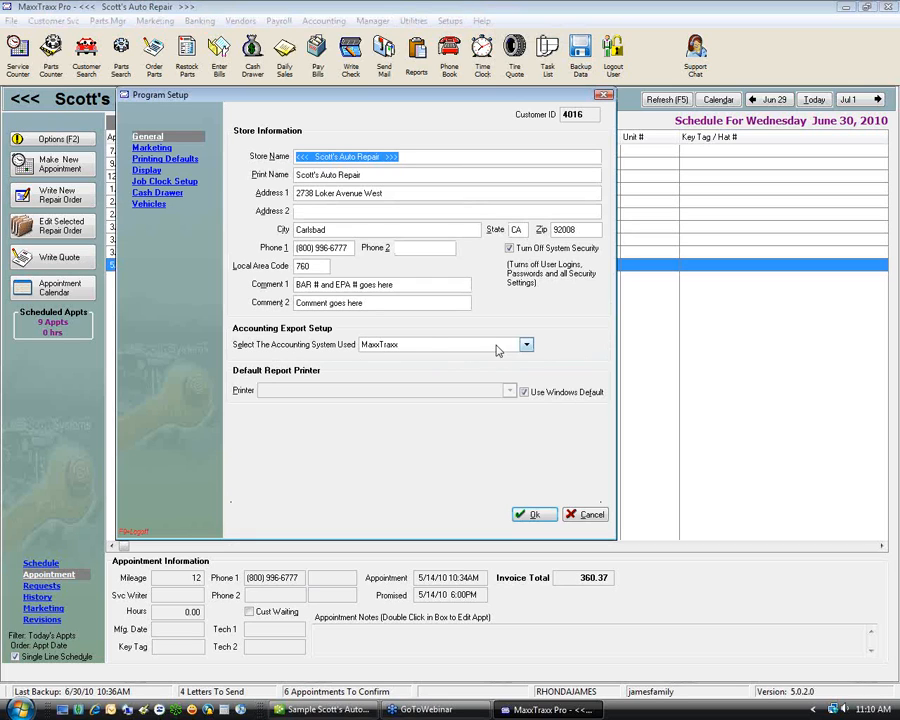
pyautogui.click(527, 345)
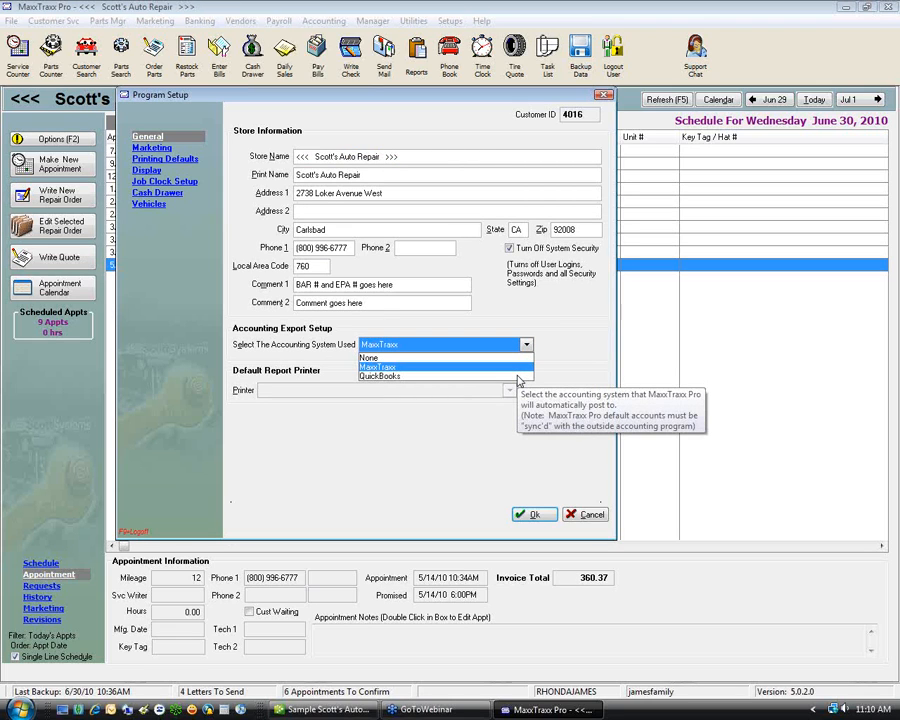
pyautogui.click(476, 376)
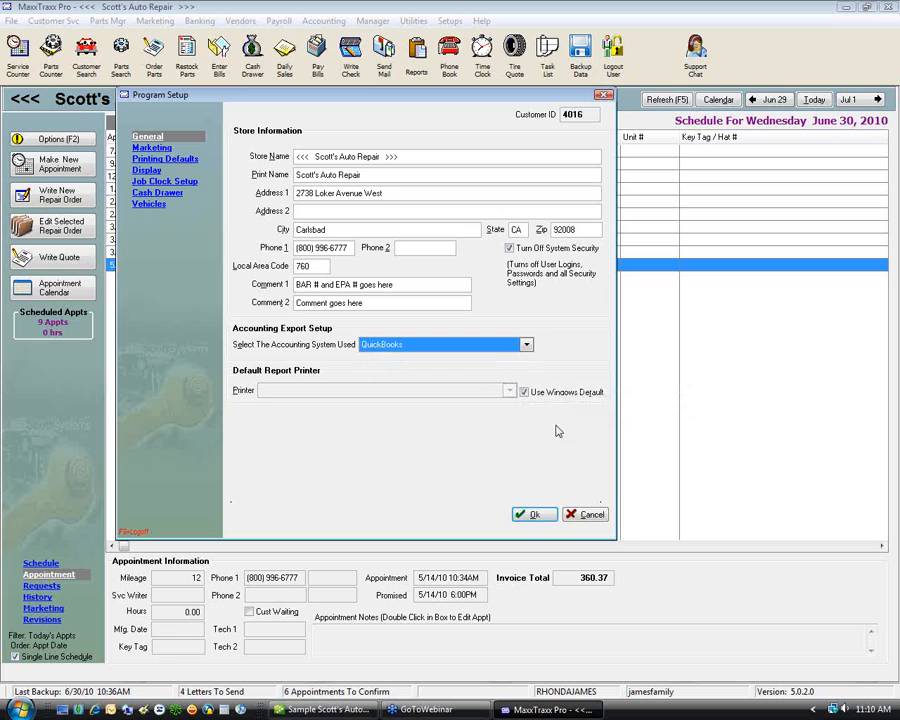
pyautogui.click(535, 516)
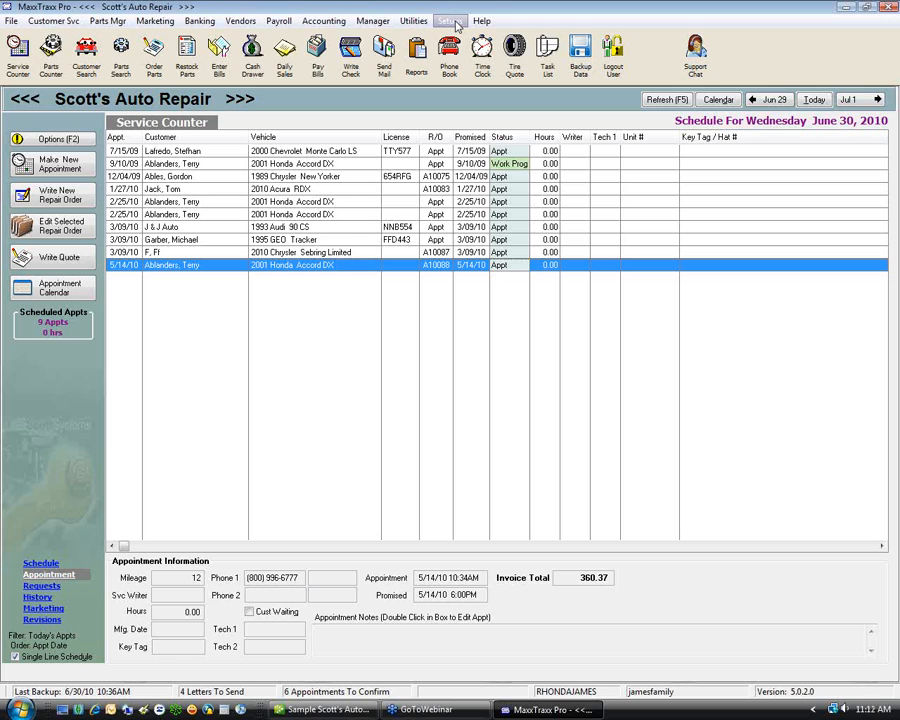
# Open the default account posting setup and look through the transaction categories from Accounts Payable up to Cash and System Accounts.
pyautogui.click(455, 23)
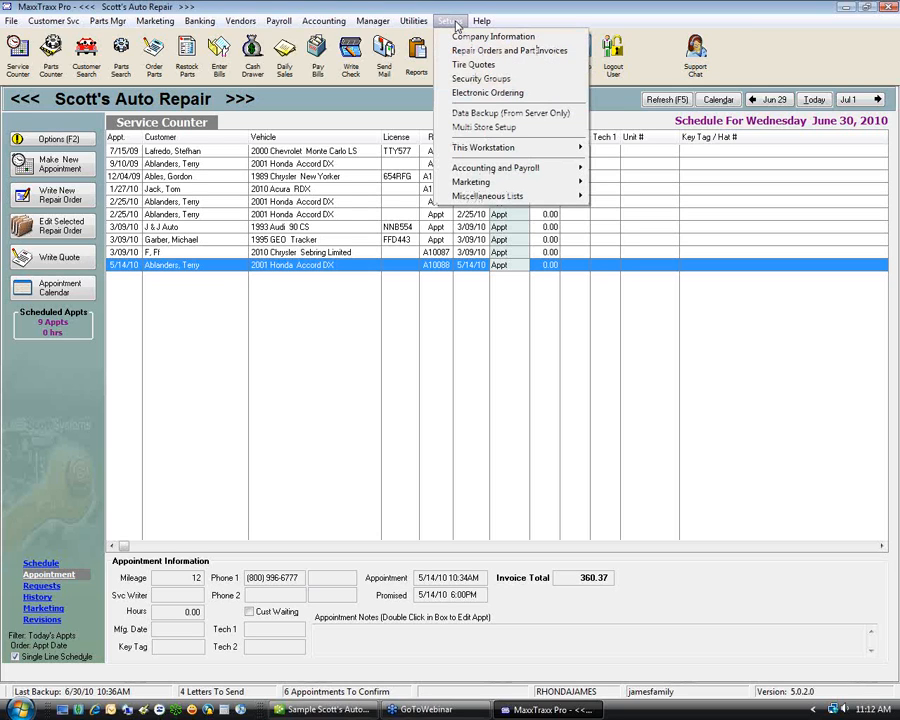
pyautogui.moveTo(516, 172)
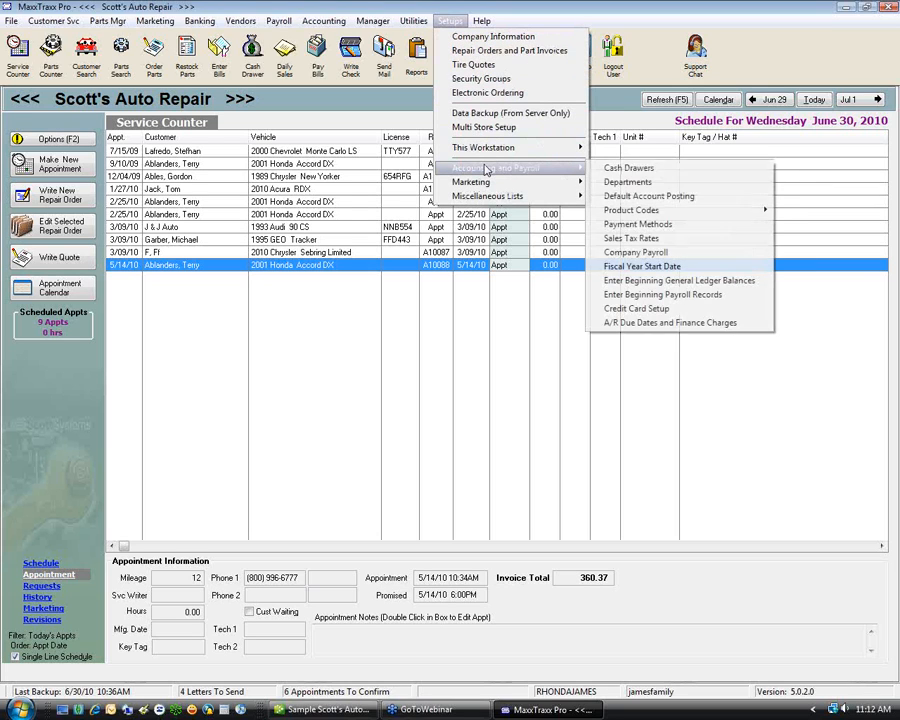
pyautogui.click(624, 199)
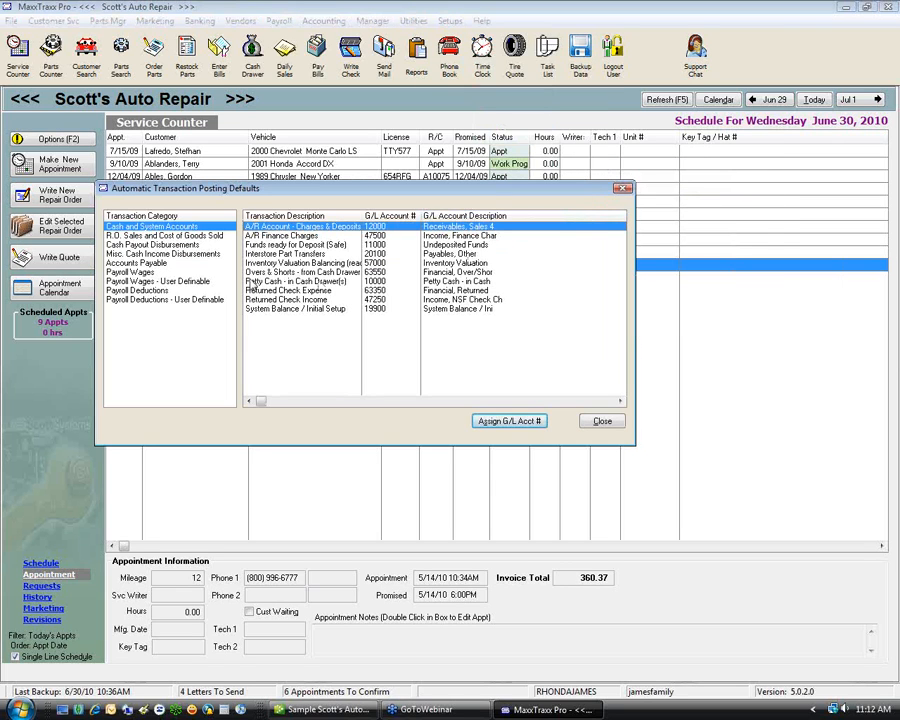
pyautogui.click(131, 263)
pyautogui.click(137, 254)
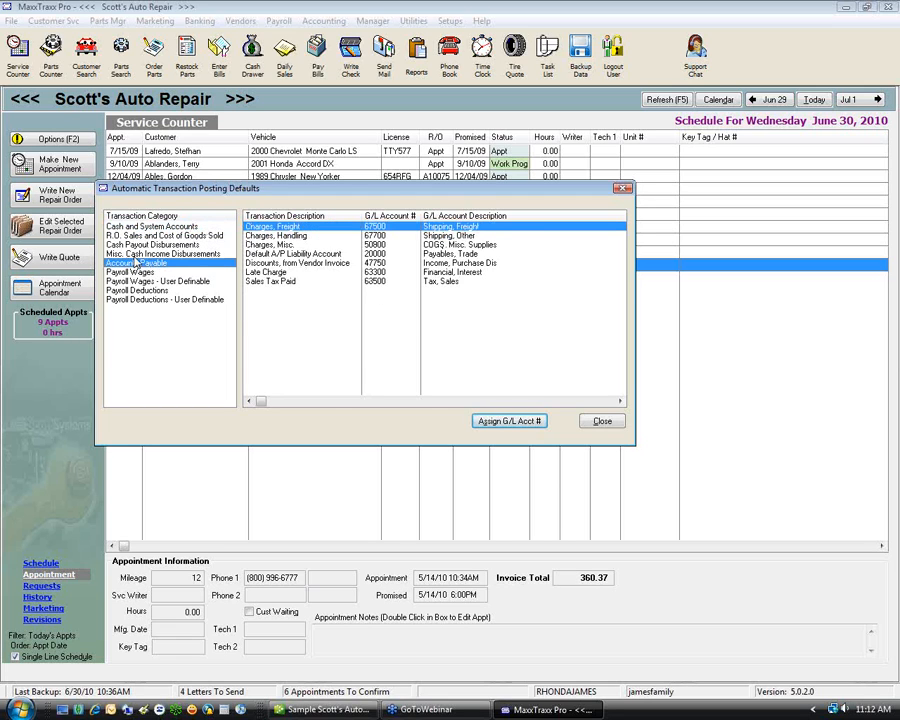
pyautogui.click(138, 245)
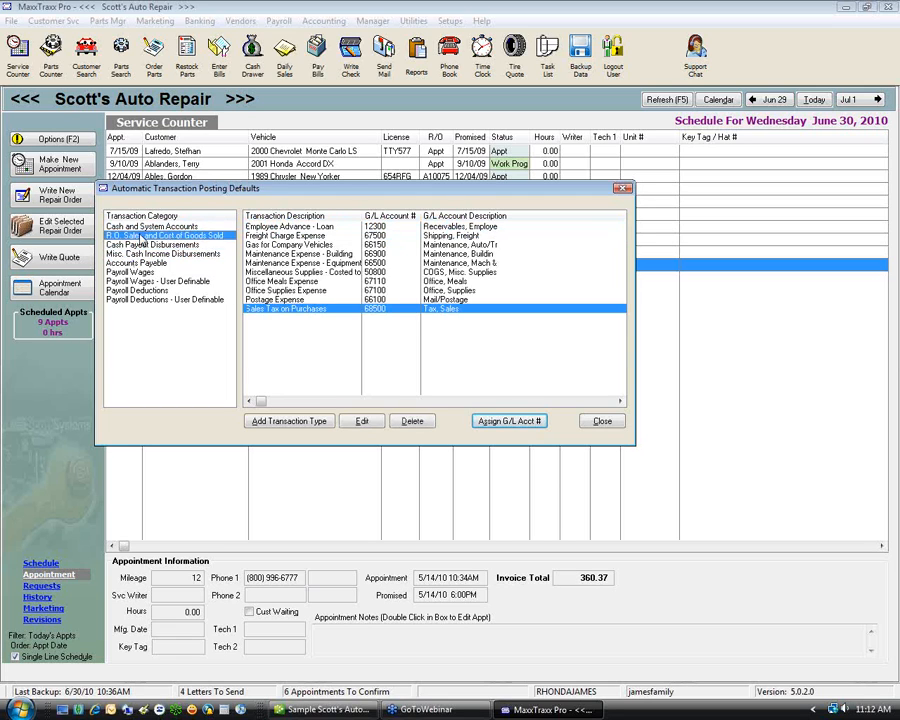
pyautogui.click(140, 235)
pyautogui.click(144, 226)
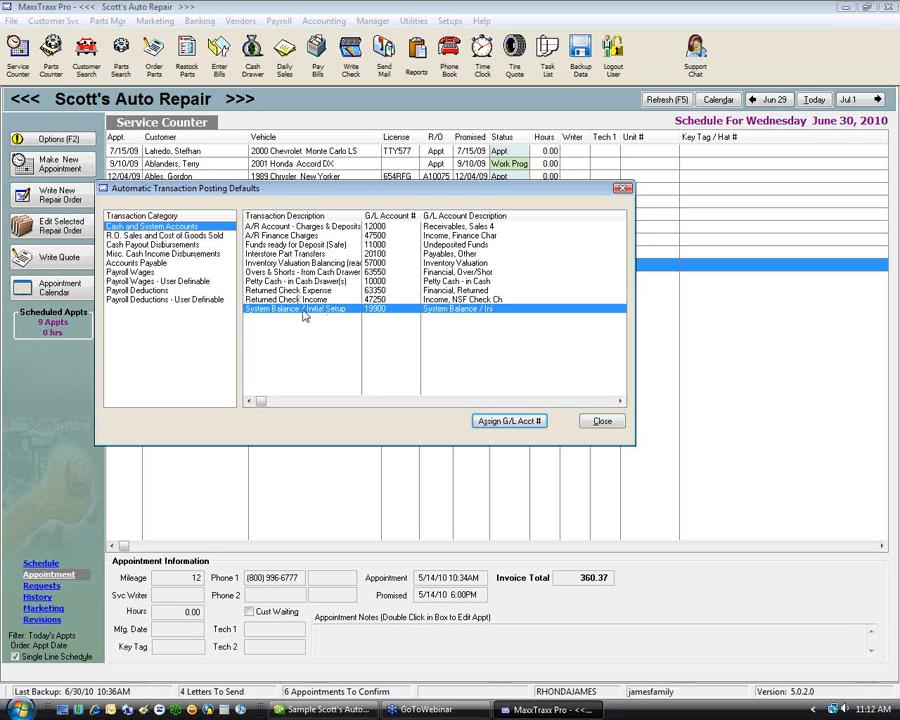
# Review the G/L assignments from R.O. Sales and Cost of Goods Sold through Accounts Payable, ending on the A/R Account entry under Cash and System Accounts.
pyautogui.click(165, 235)
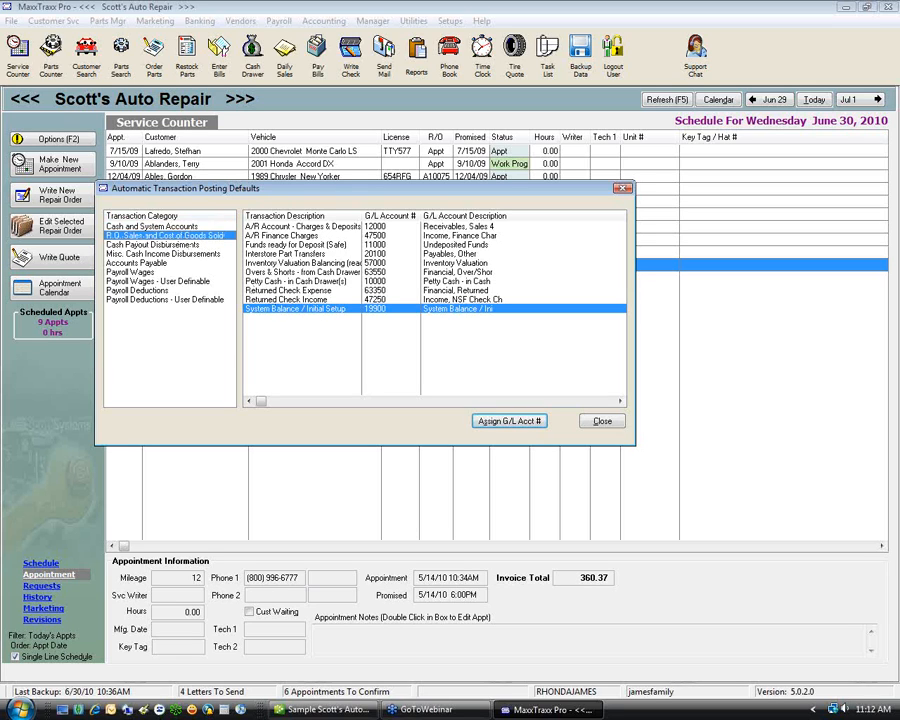
pyautogui.click(183, 245)
pyautogui.click(176, 254)
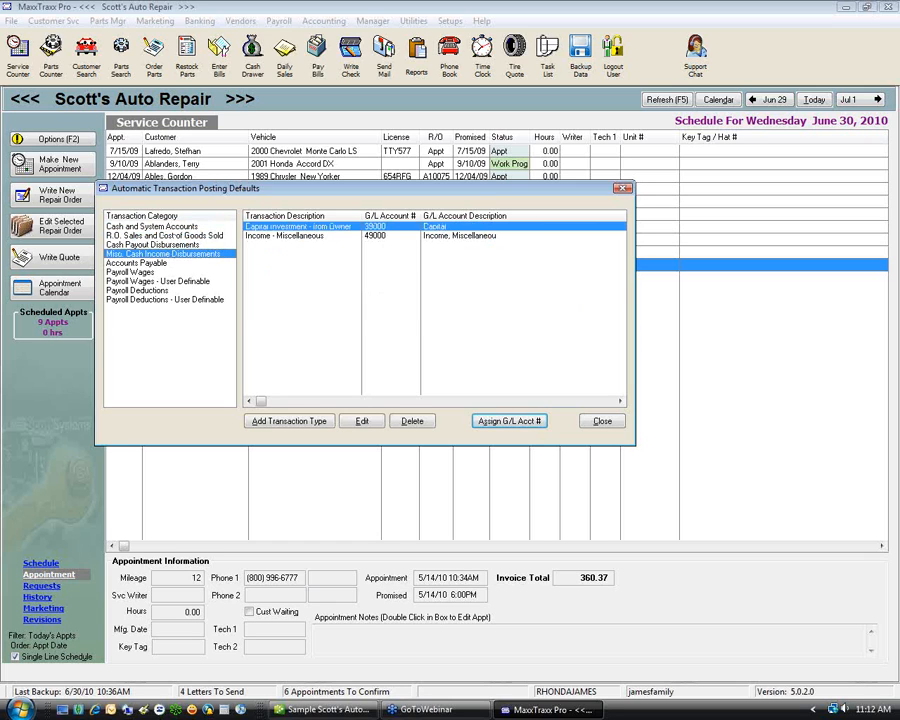
pyautogui.click(135, 263)
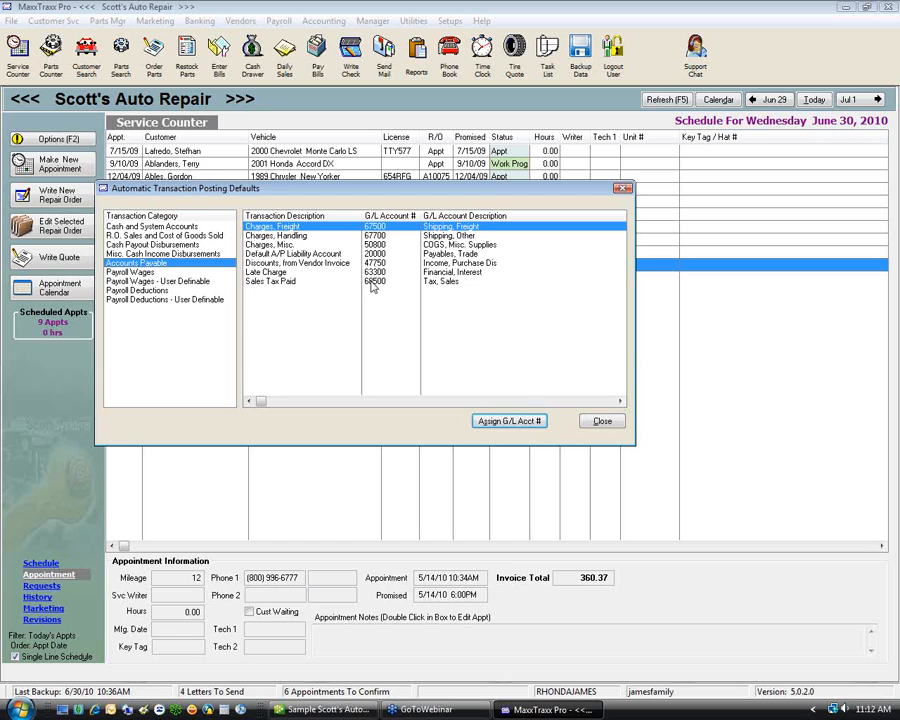
pyautogui.click(170, 228)
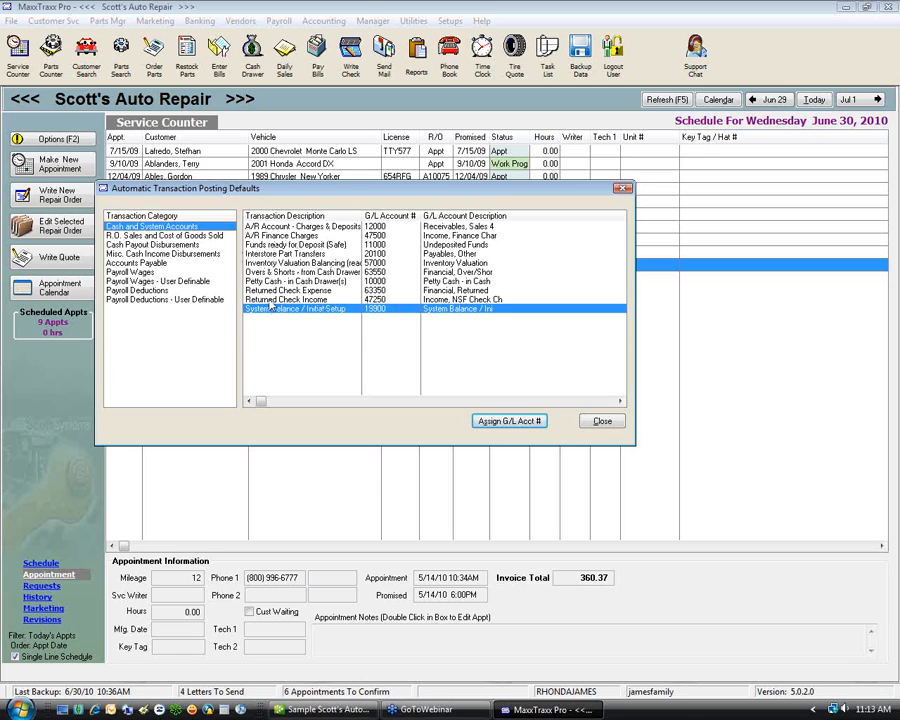
pyautogui.click(306, 228)
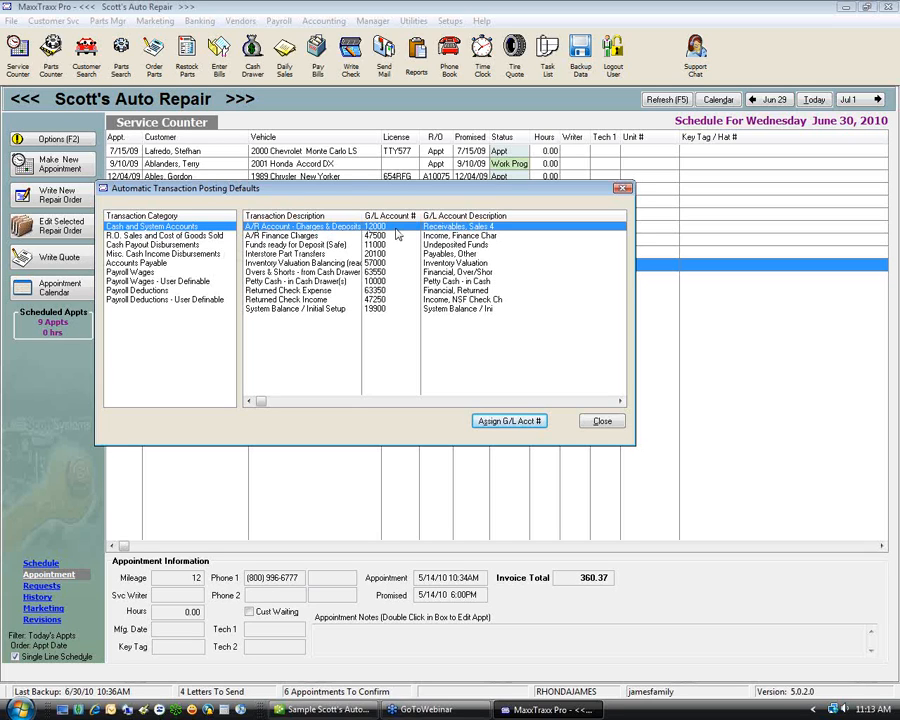
# Switch to QuickBooks and enable the use of account numbers in the company preferences for Accounting.
pyautogui.click(326, 711)
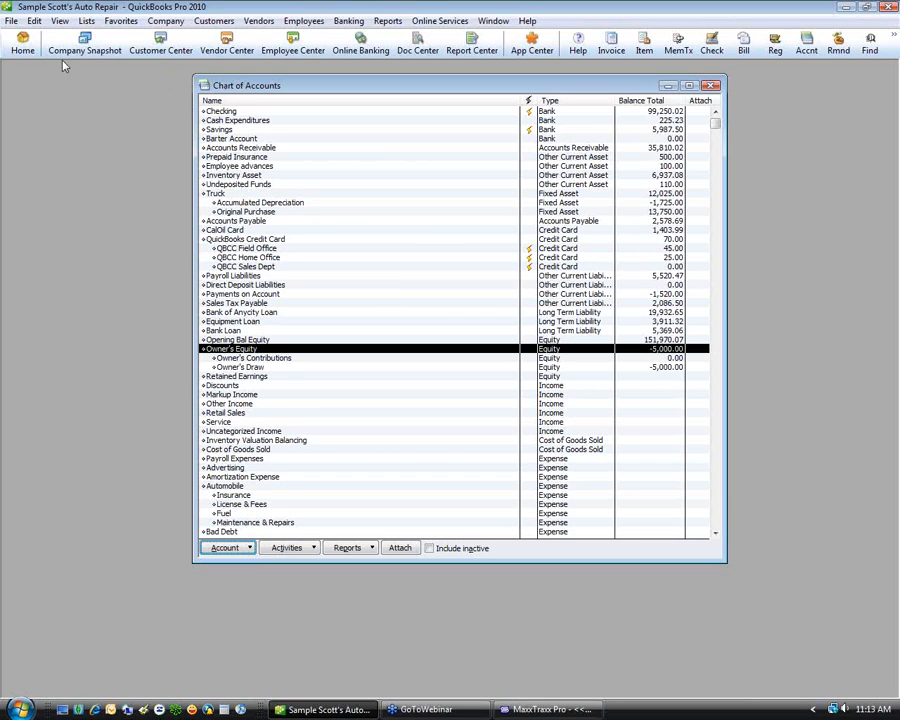
pyautogui.click(35, 21)
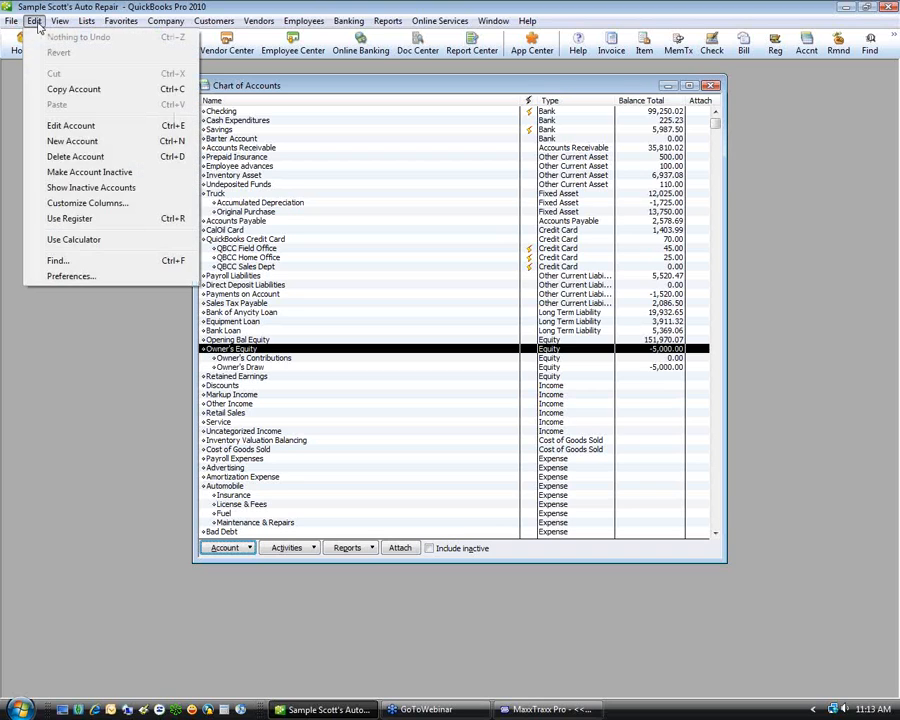
pyautogui.click(62, 277)
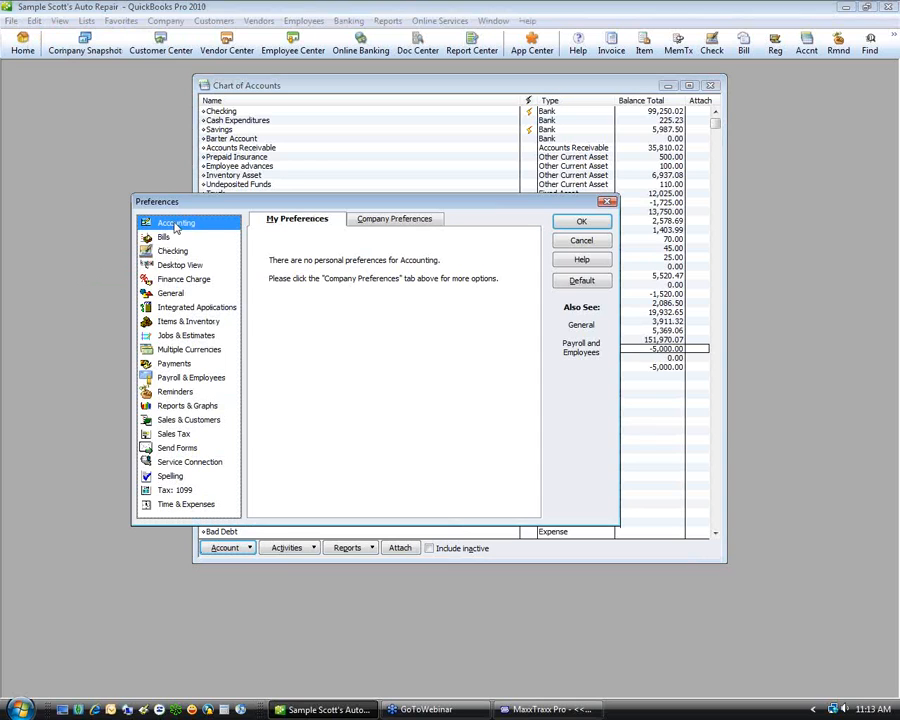
pyautogui.click(394, 218)
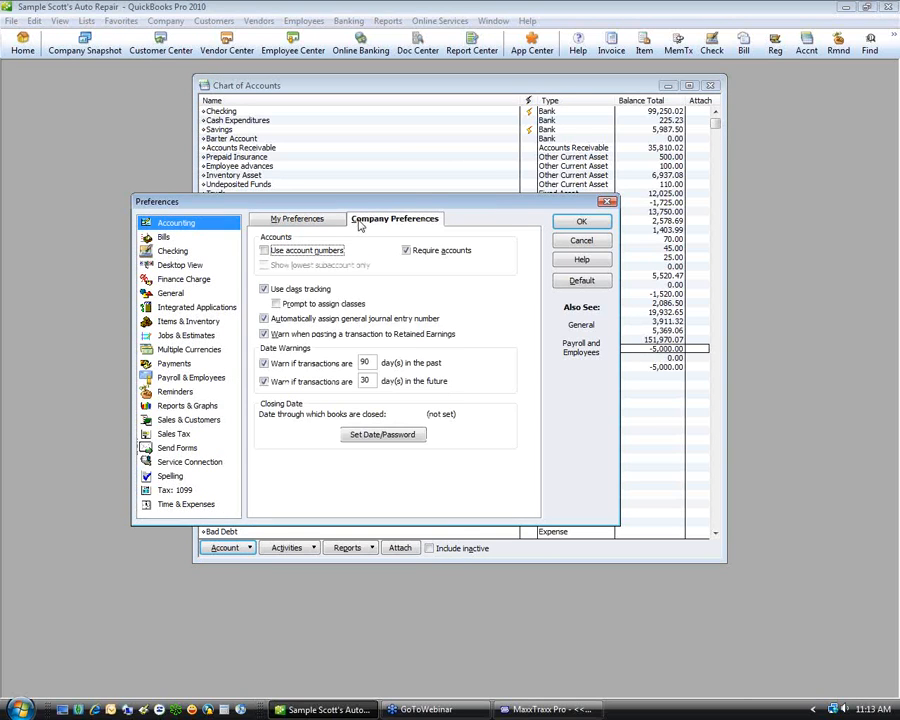
pyautogui.click(264, 251)
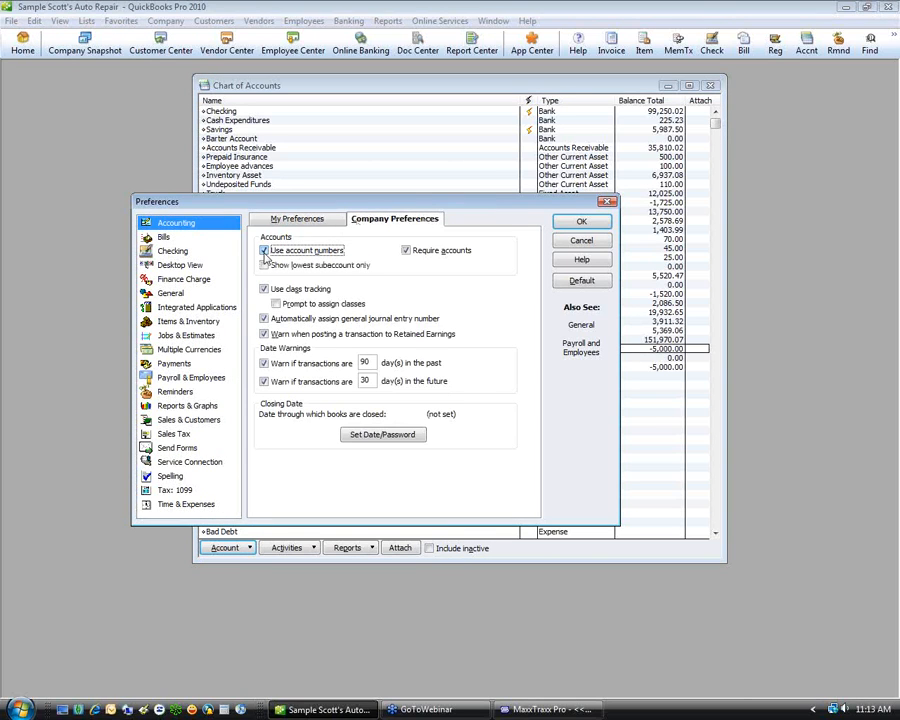
pyautogui.click(589, 229)
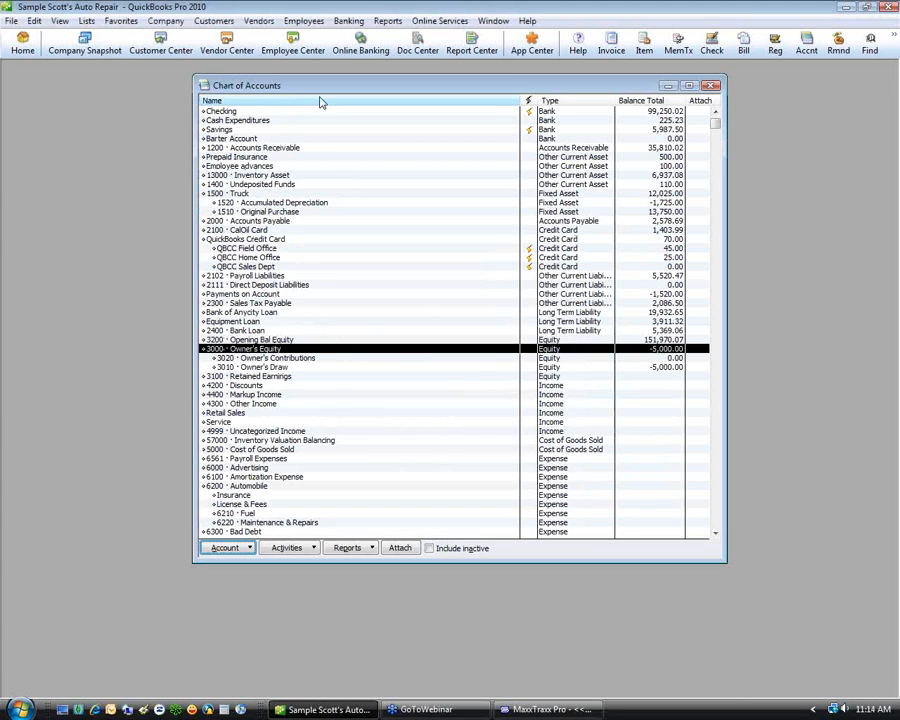
# Examine the chart of accounts for accounts with and without numbers, including the available actions for Accounts Receivable.
pyautogui.click(250, 278)
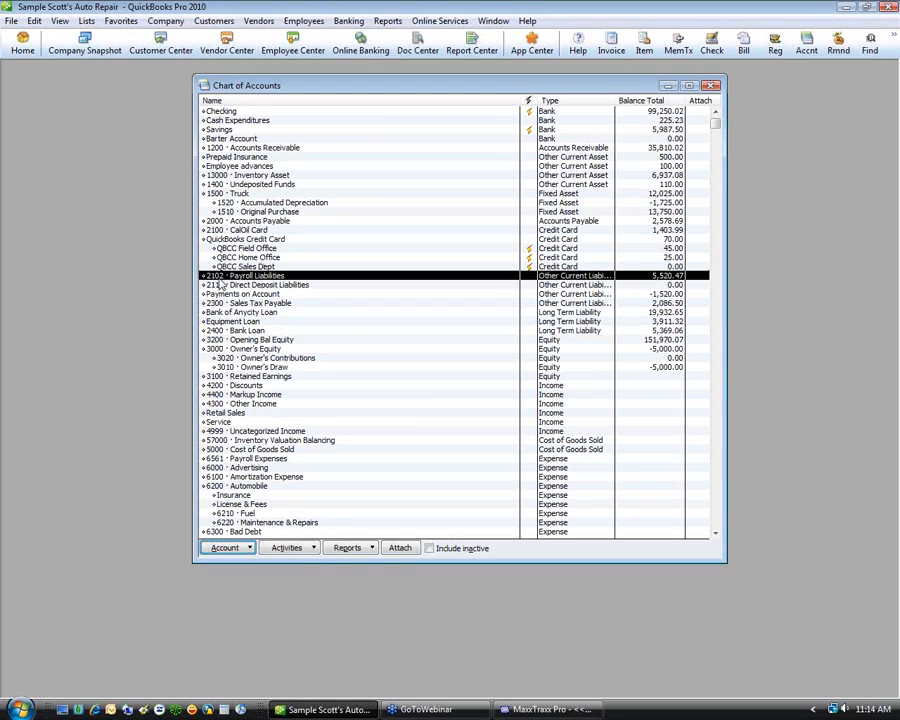
pyautogui.click(222, 285)
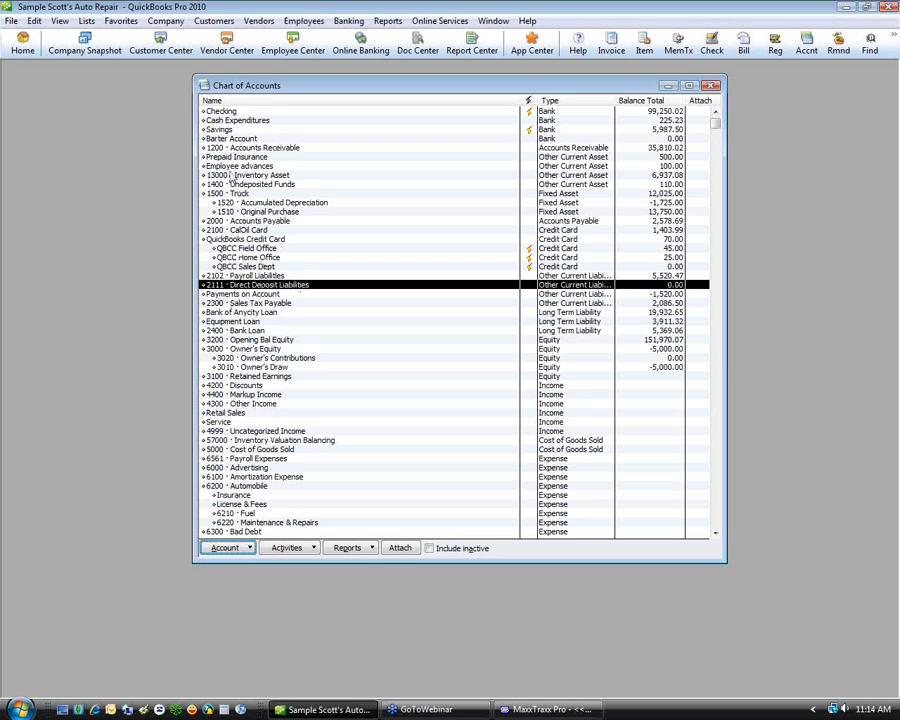
pyautogui.moveTo(231, 138); pyautogui.dragTo(231, 127)
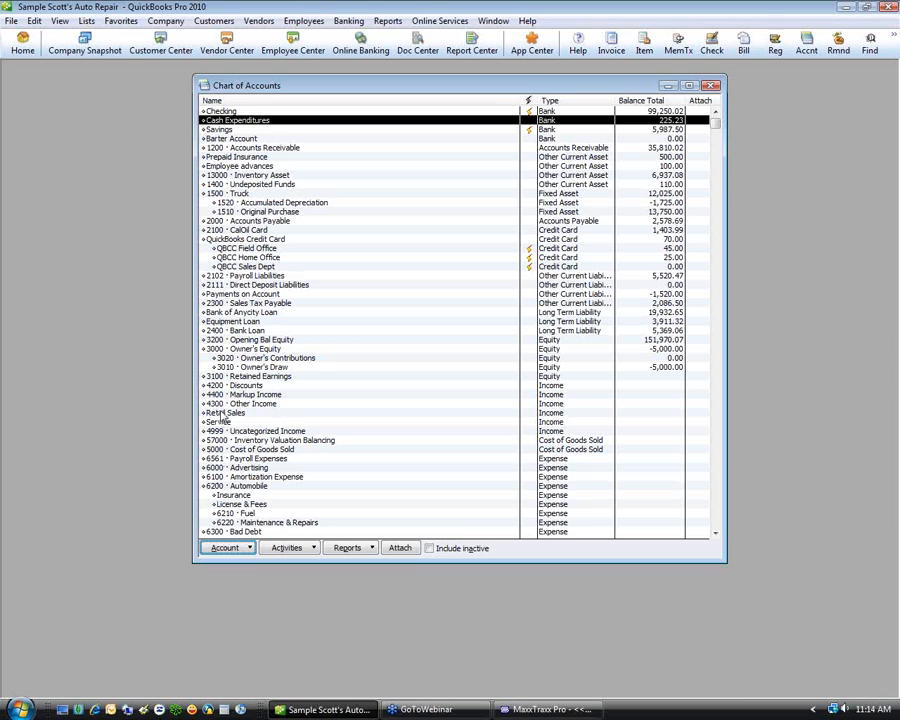
pyautogui.moveTo(216, 322); pyautogui.dragTo(216, 318)
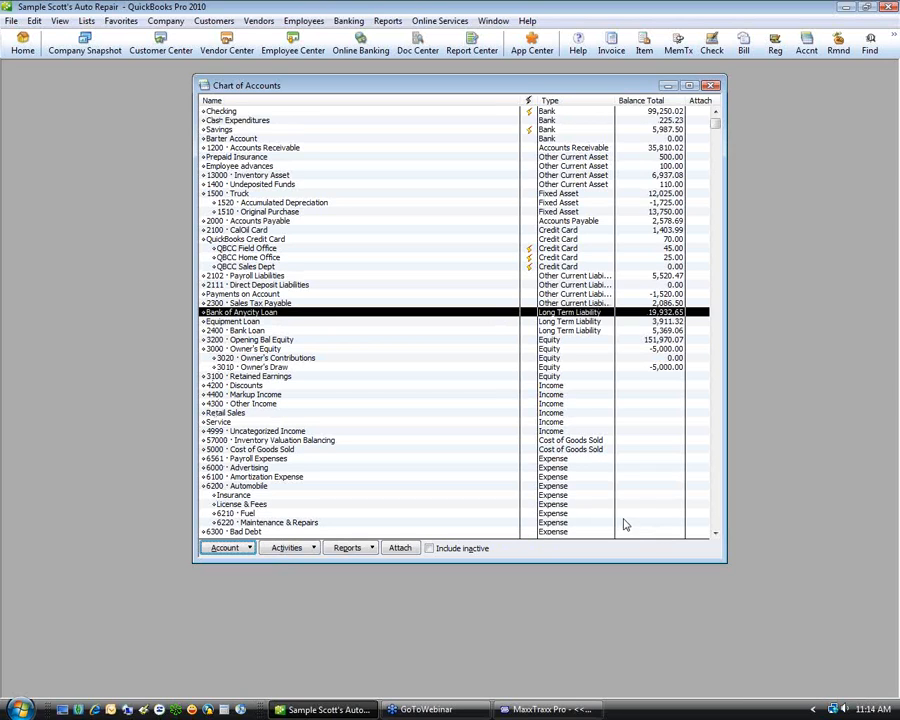
pyautogui.click(267, 150)
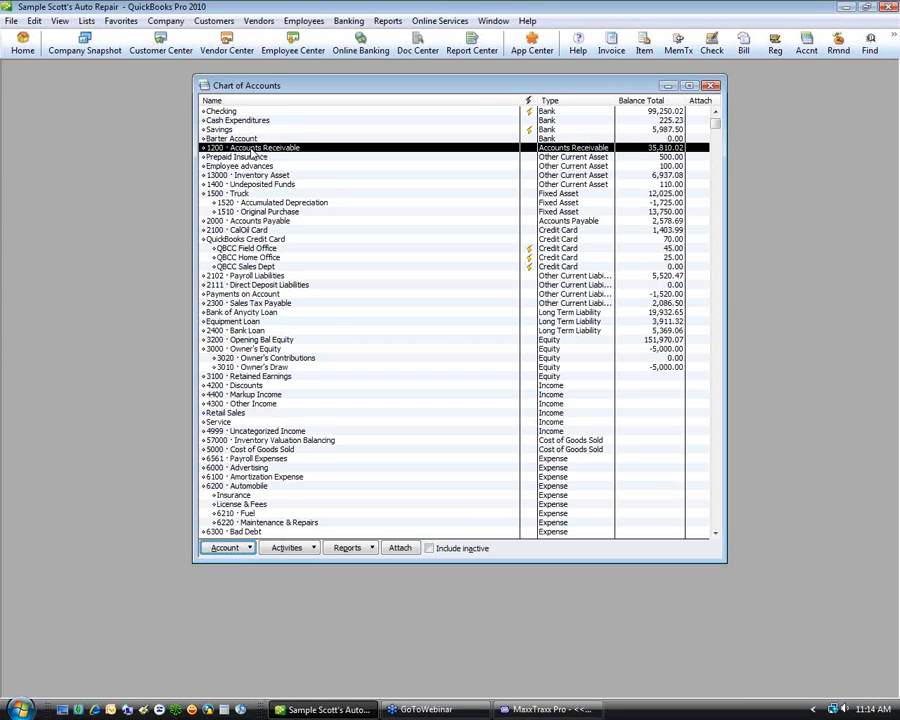
pyautogui.rightClick(250, 152)
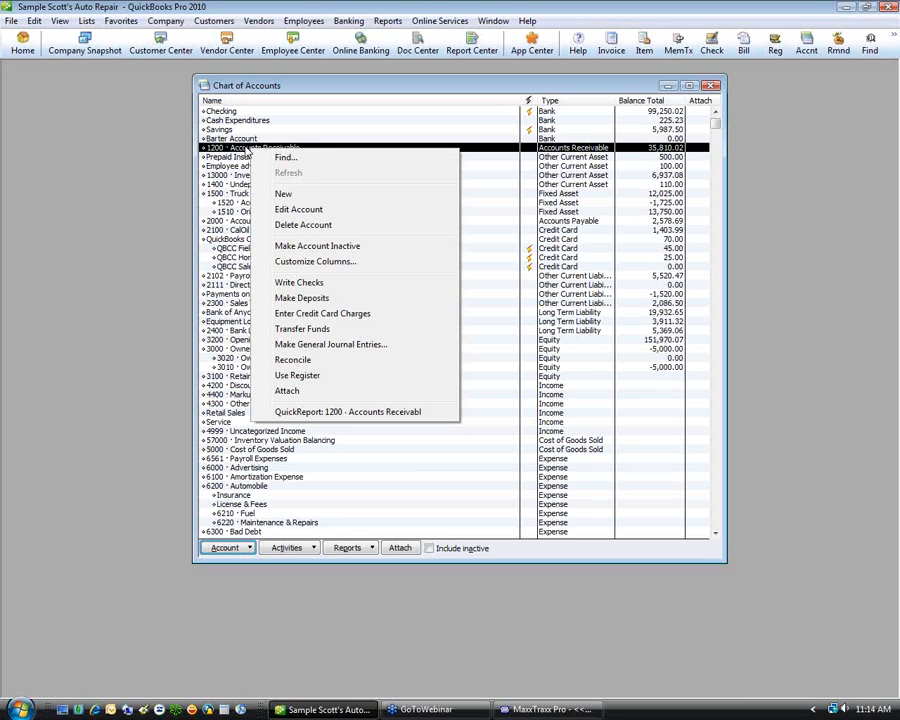
pyautogui.press('Escape')
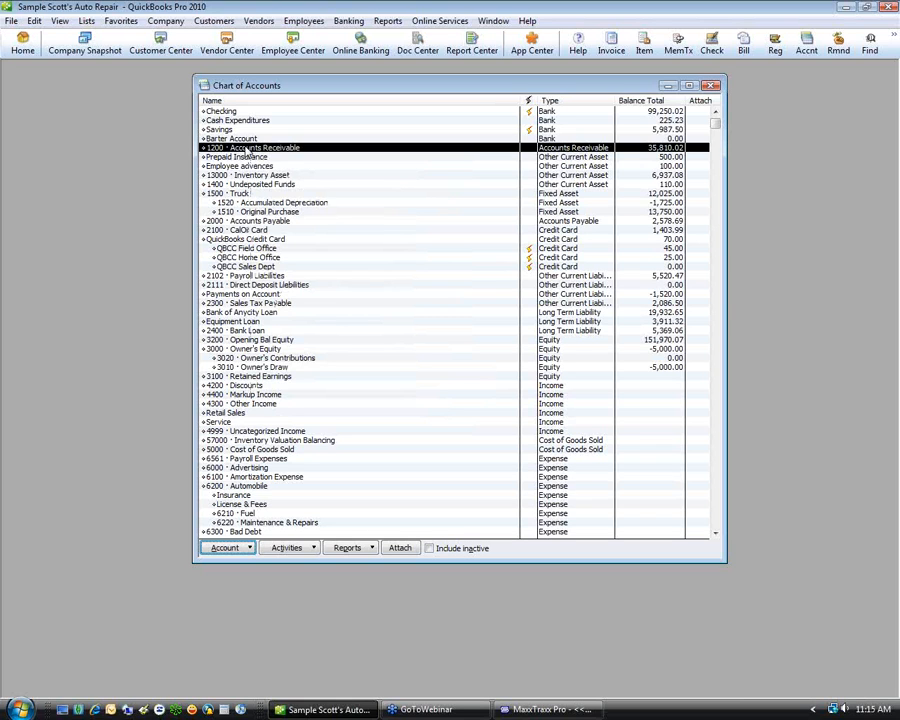
# Switch to MaxxTraxx Pro and check the G/L account numbers of the Cash and System Accounts entries, ending on the A/R Account.
pyautogui.click(577, 713)
pyautogui.click(382, 237)
pyautogui.click(383, 245)
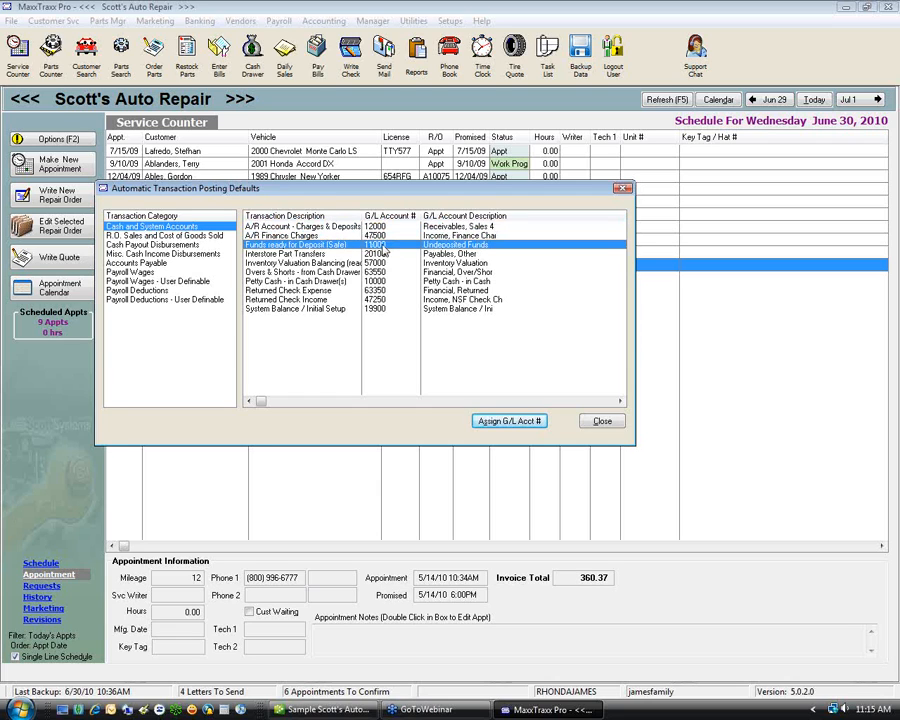
pyautogui.click(381, 263)
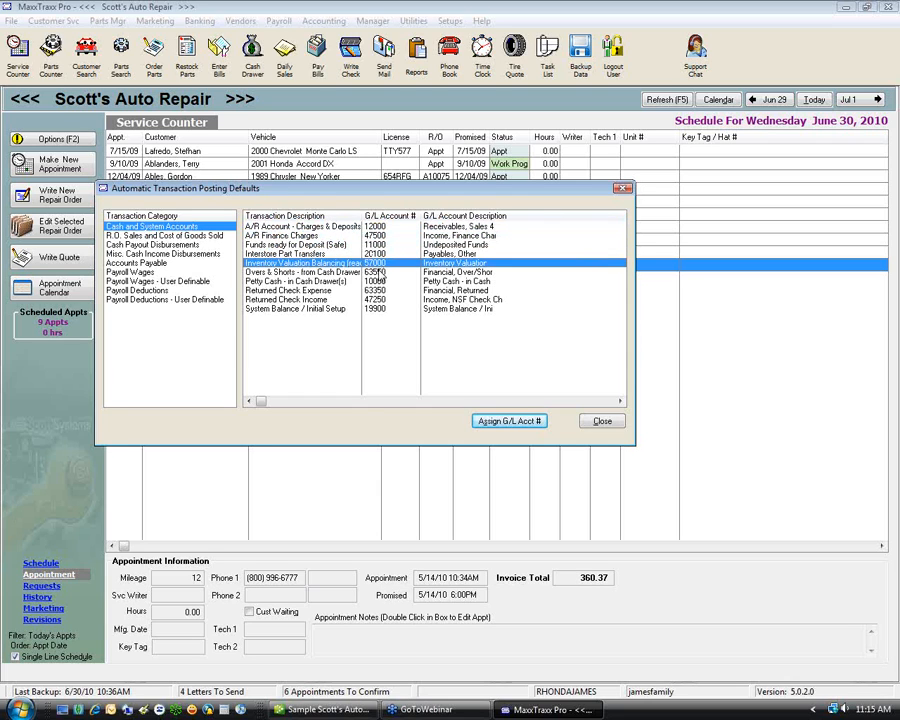
pyautogui.click(380, 272)
pyautogui.click(380, 281)
pyautogui.click(380, 290)
pyautogui.click(379, 300)
pyautogui.click(380, 308)
pyautogui.click(358, 228)
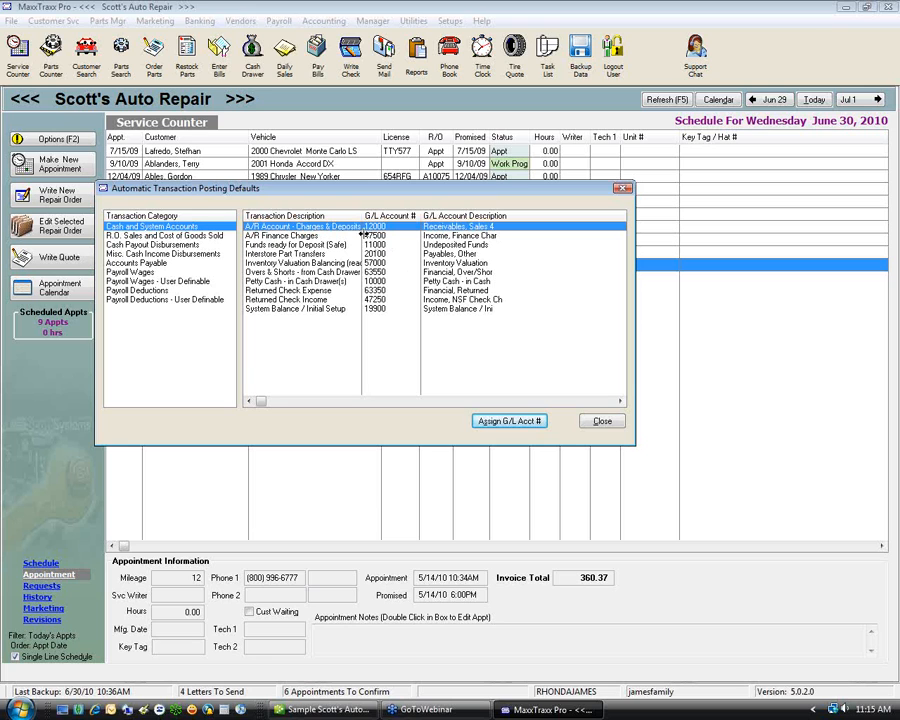
# Switch to the chart of accounts in QuickBooks.
pyautogui.click(352, 712)
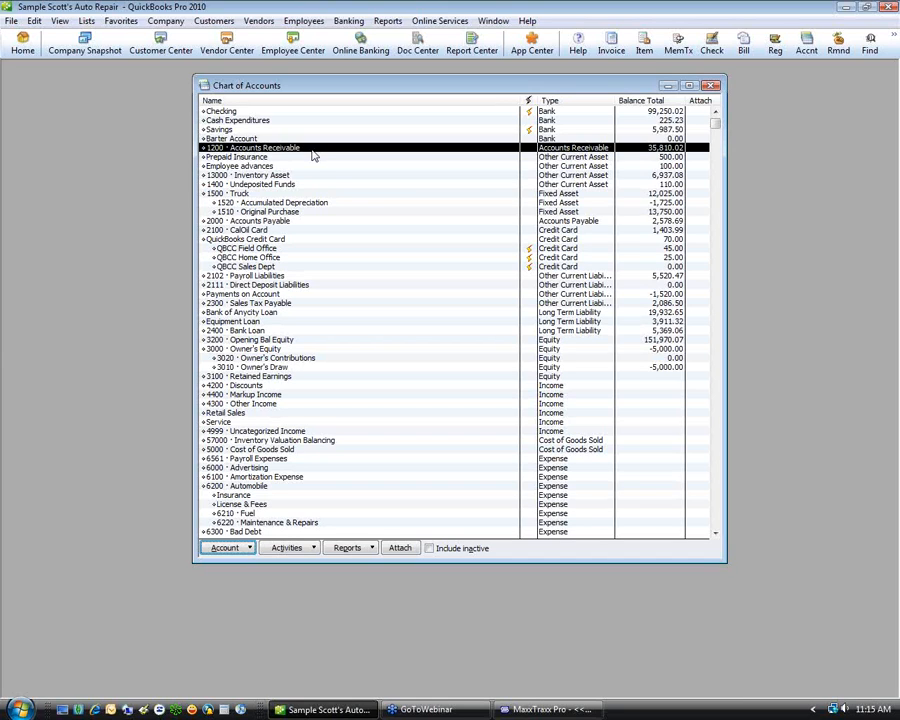
pyautogui.rightClick(313, 155)
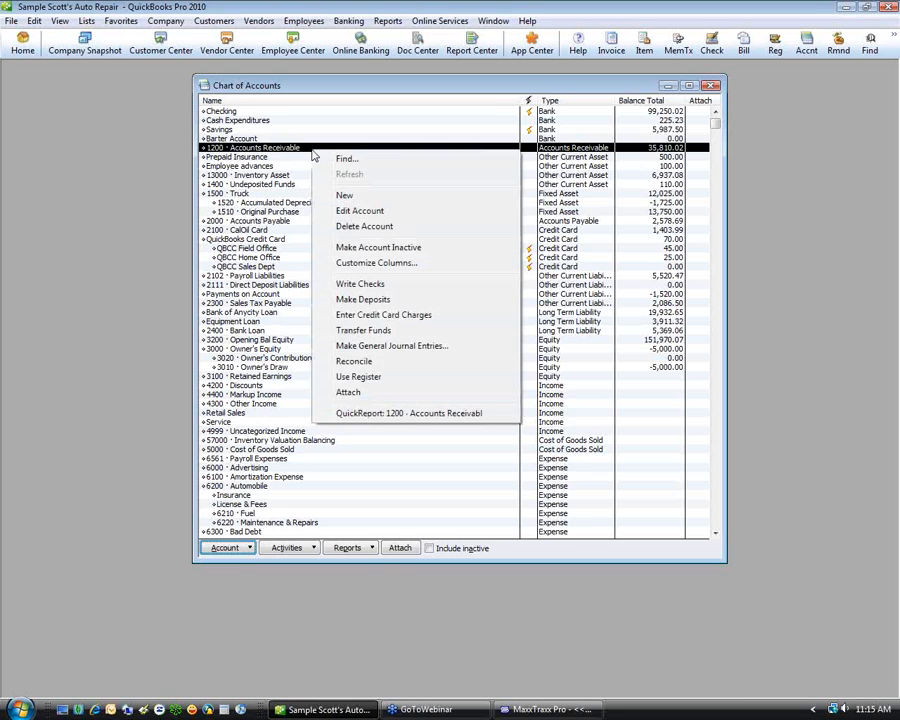
pyautogui.click(345, 212)
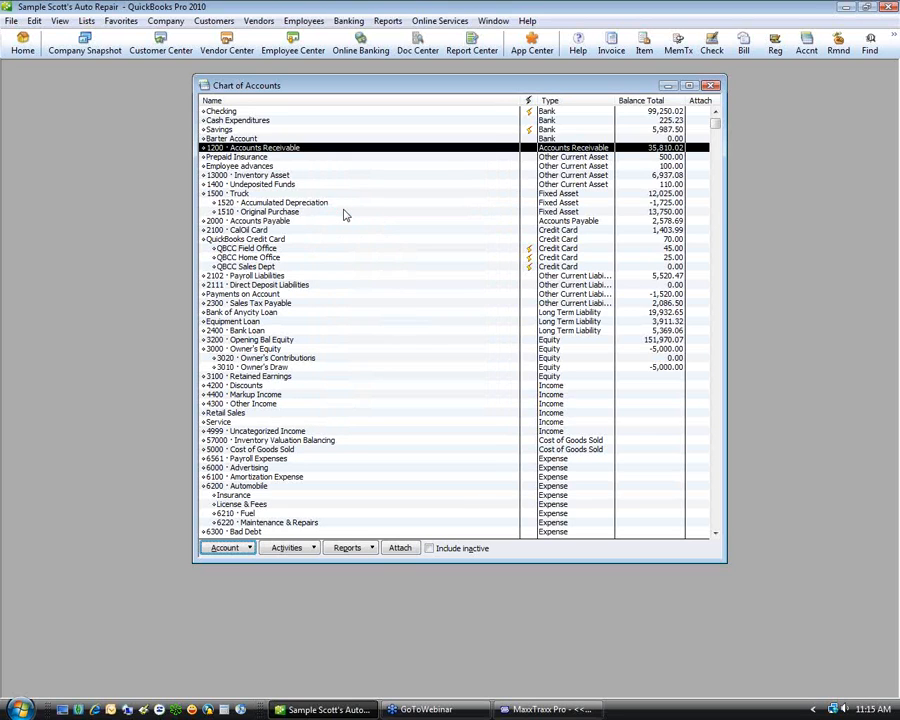
pyautogui.click(462, 168)
pyautogui.write('125')
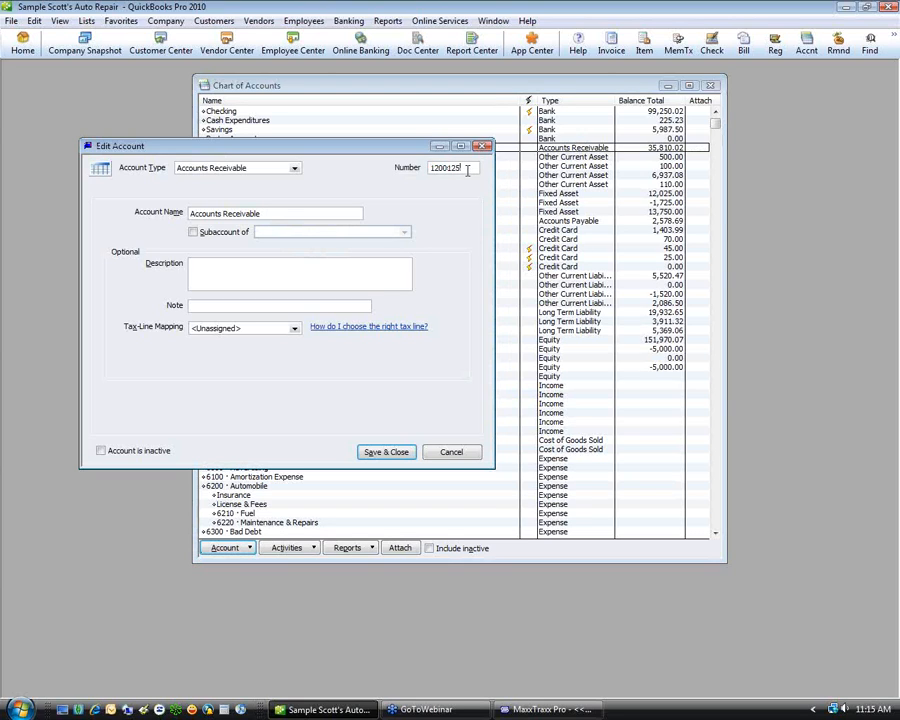
pyautogui.press('BackSpace')
pyautogui.press('BackSpace')
pyautogui.press('BackSpace')
pyautogui.click(450, 452)
# Change the Accounts Receivable account's number to 12000 in the chart of accounts and save it.
pyautogui.rightClick(337, 154)
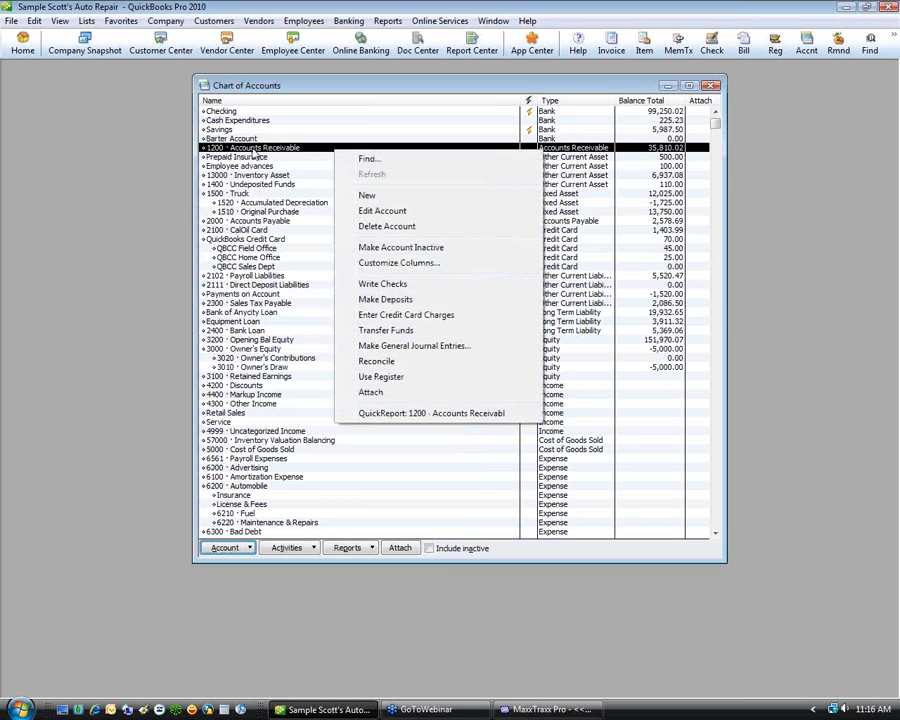
pyautogui.click(390, 212)
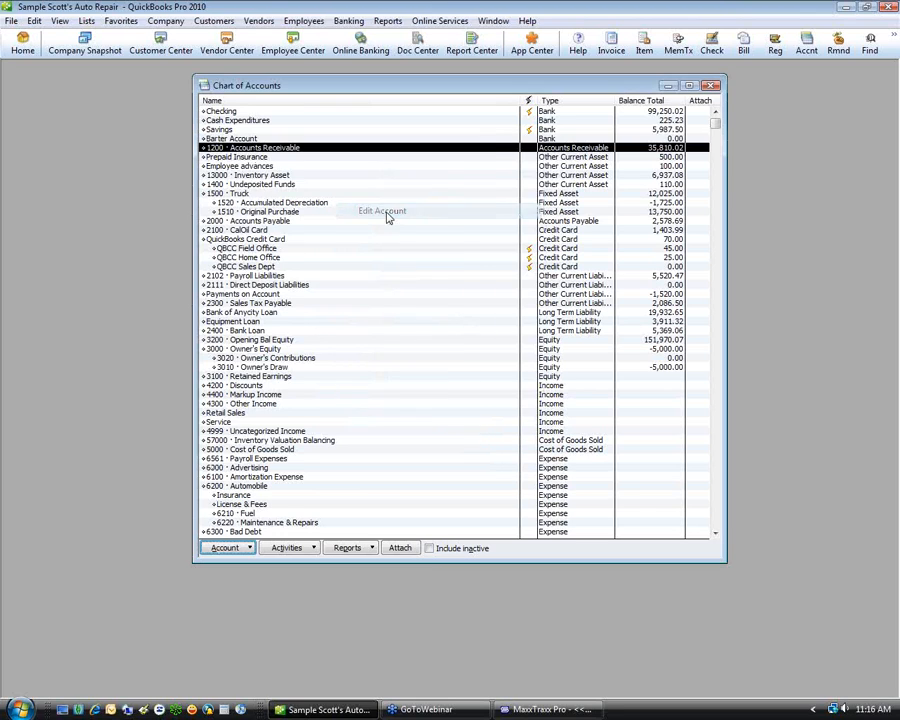
pyautogui.write('000')
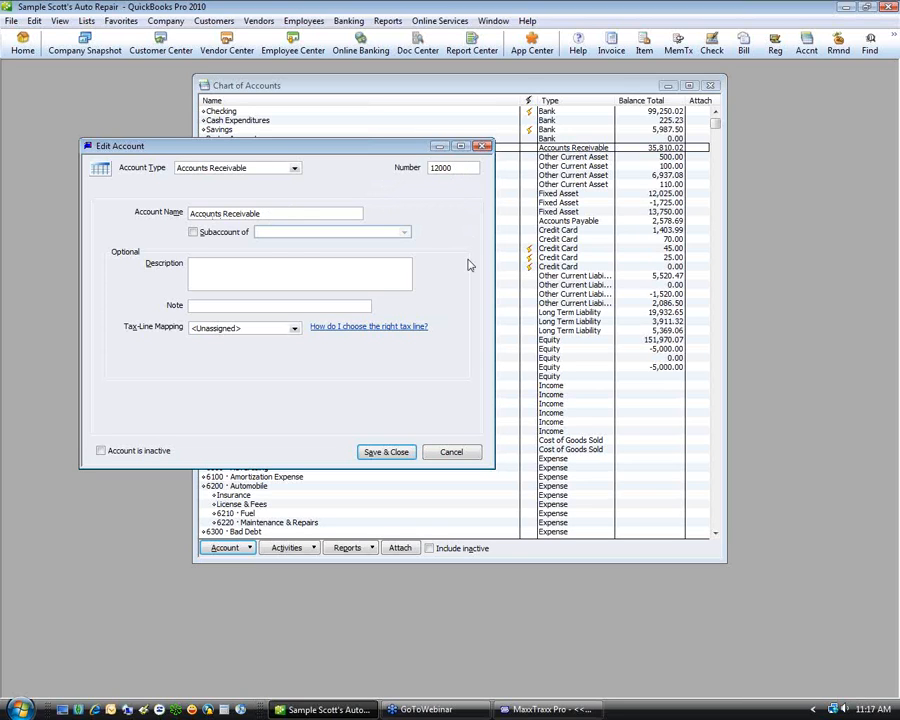
pyautogui.click(395, 455)
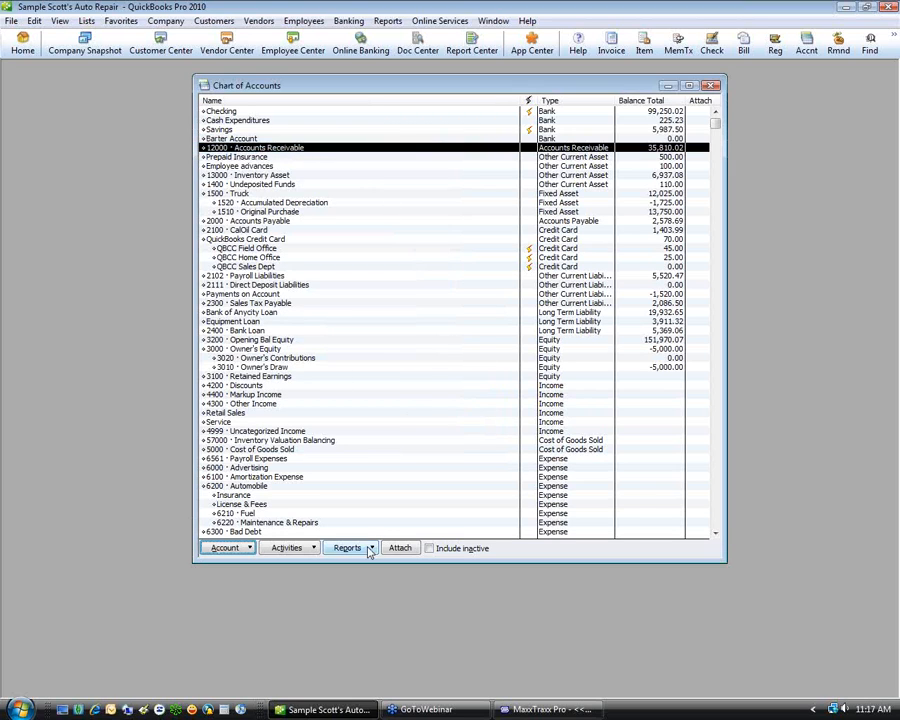
# Check the A/R Finance Charges G/L number in MaxxTraxx Pro and look for a matching income account in QuickBooks.
pyautogui.click(541, 710)
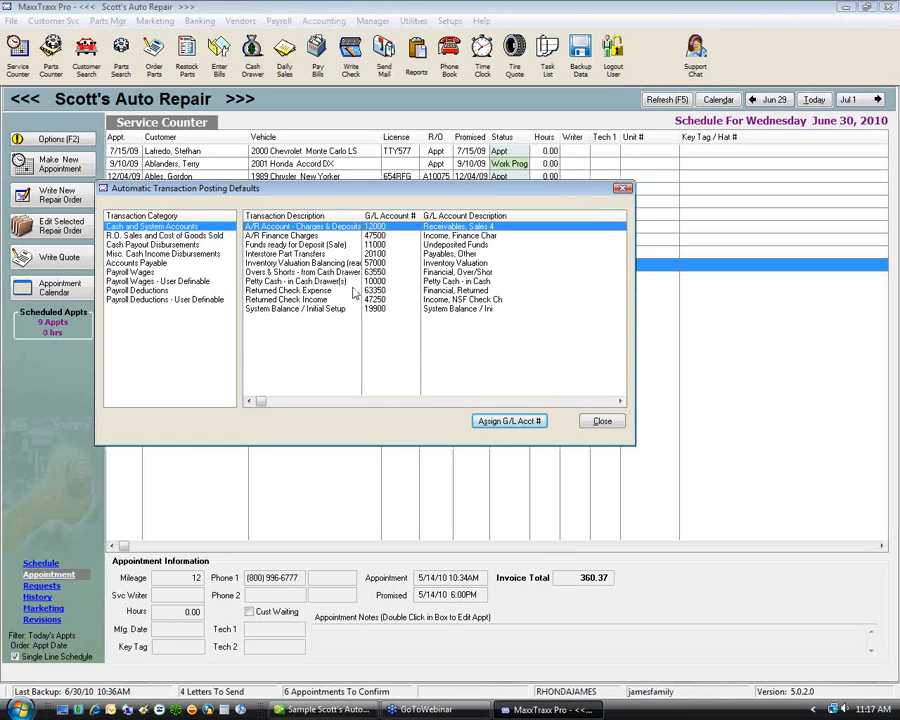
pyautogui.click(311, 236)
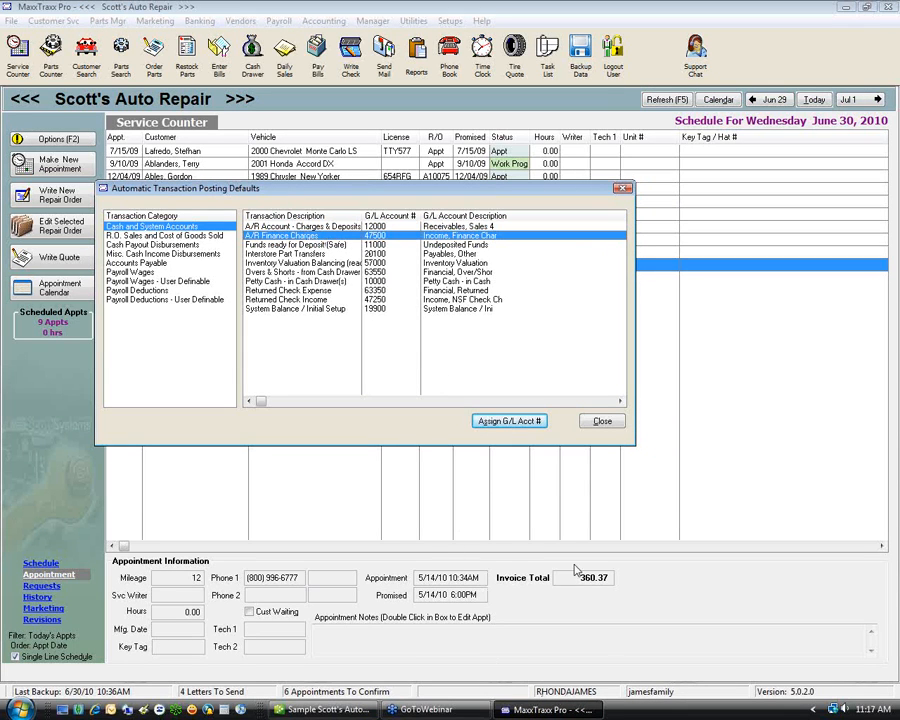
pyautogui.click(311, 711)
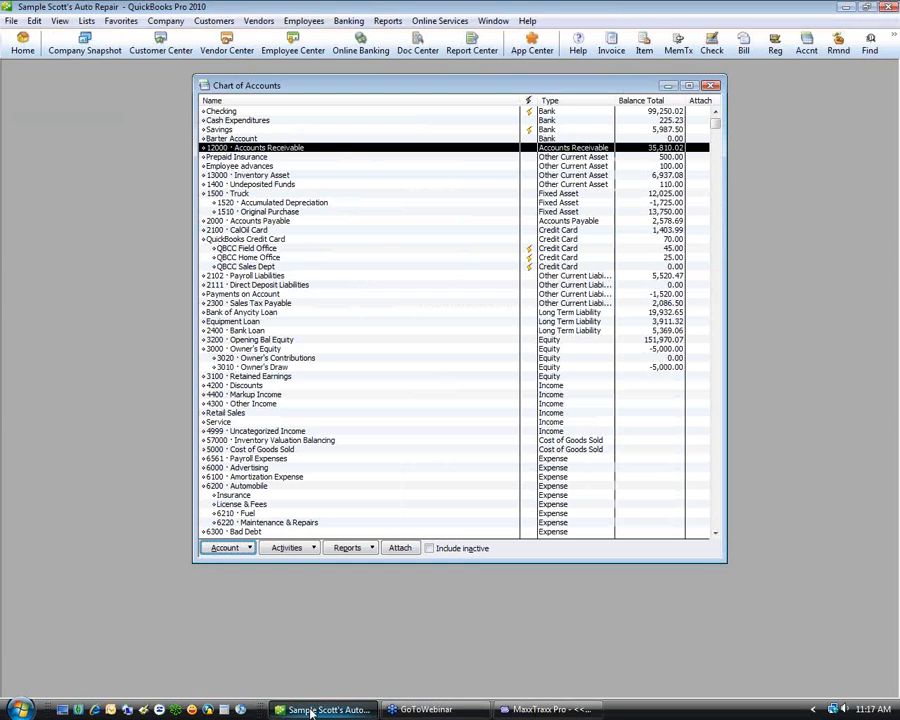
pyautogui.click(267, 404)
pyautogui.click(266, 412)
pyautogui.press('Down')
pyautogui.press('Down')
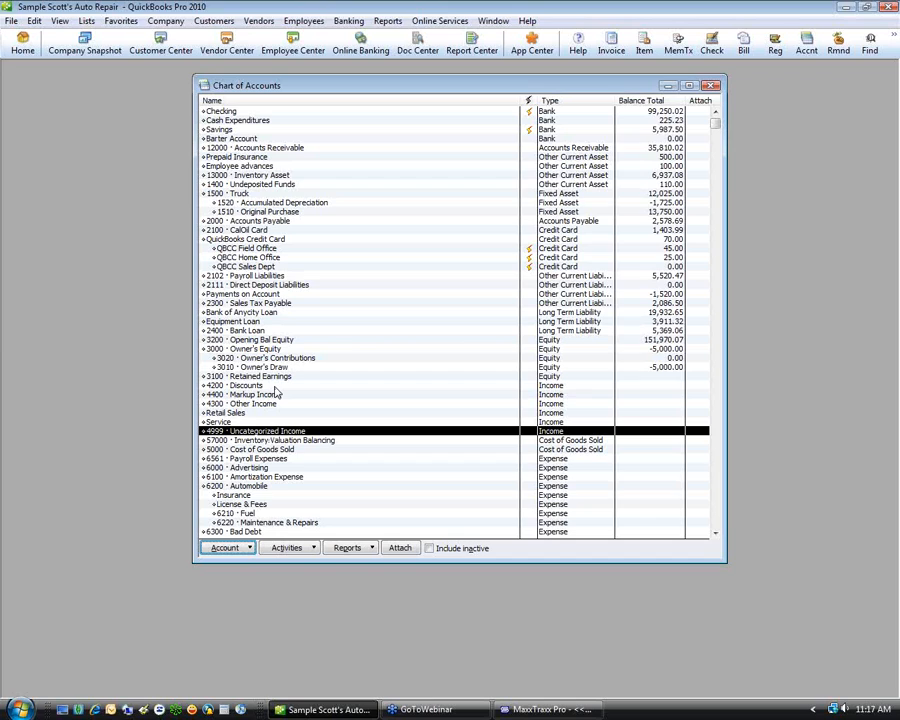
# Review Funds ready for Deposit and A/R Finance Charges in MaxxTraxx Pro, and compare with Accounts Receivable in the QuickBooks chart of accounts.
pyautogui.click(553, 711)
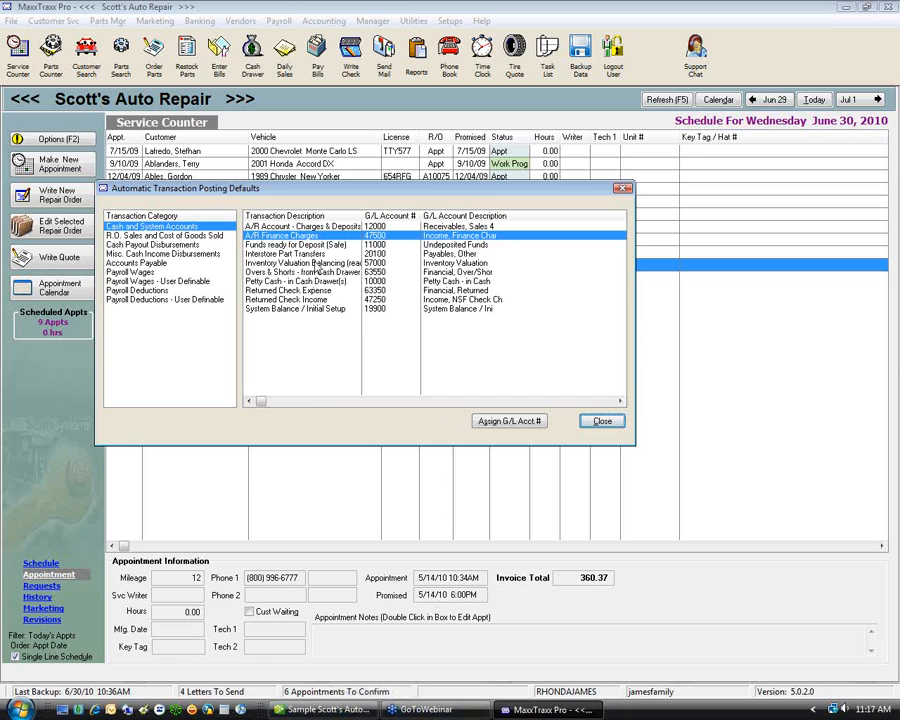
pyautogui.click(318, 246)
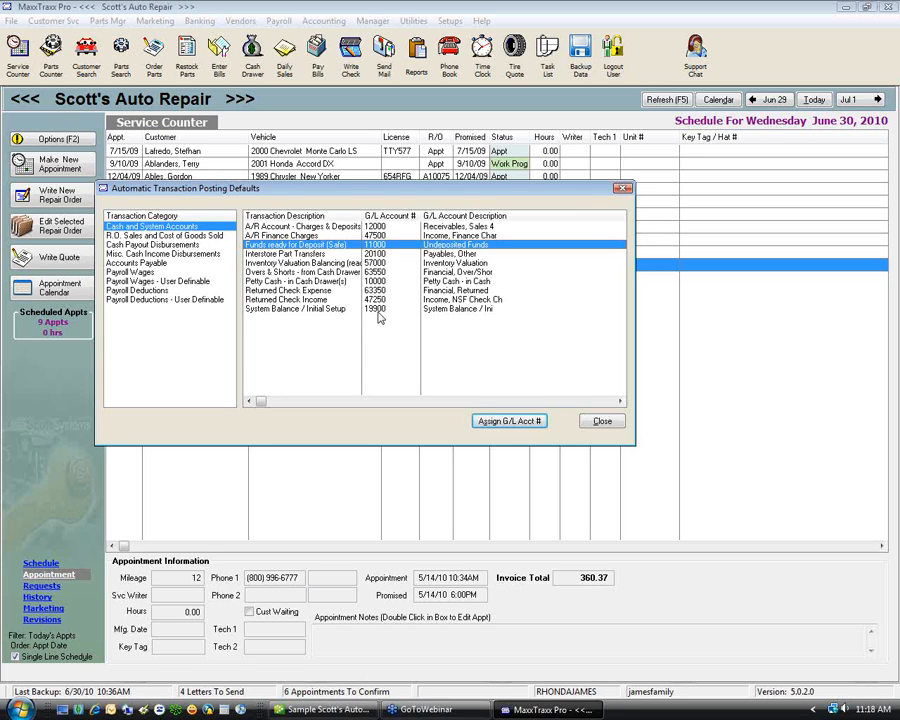
pyautogui.click(336, 236)
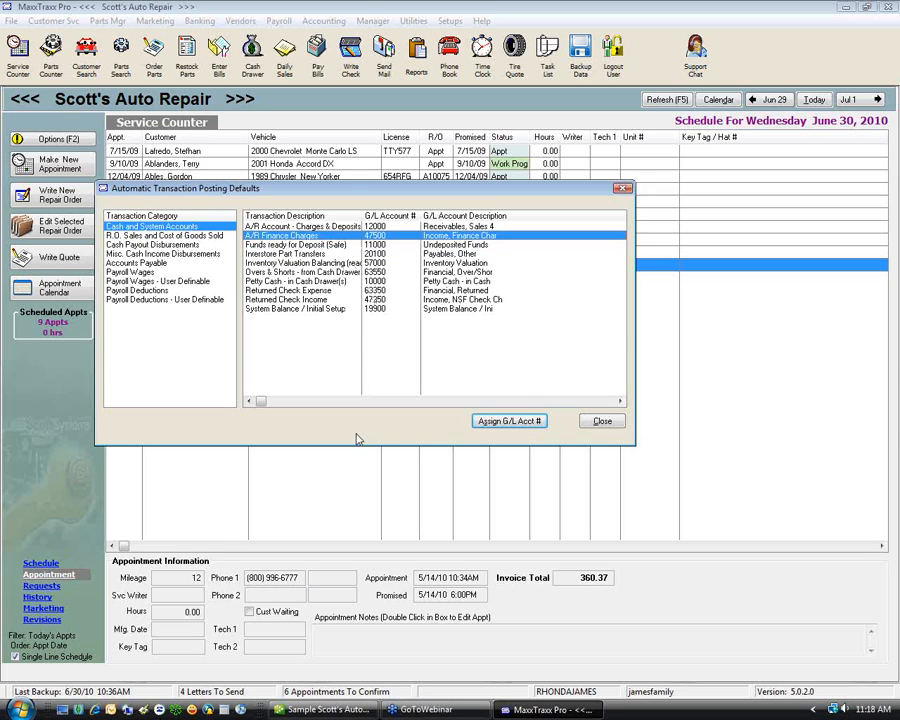
pyautogui.click(322, 711)
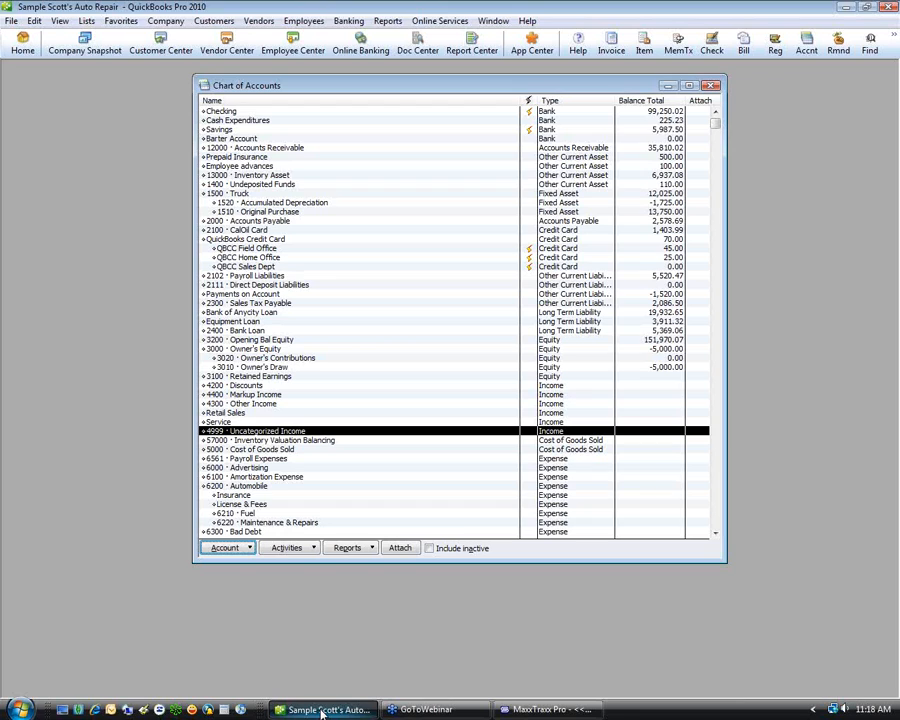
pyautogui.click(337, 148)
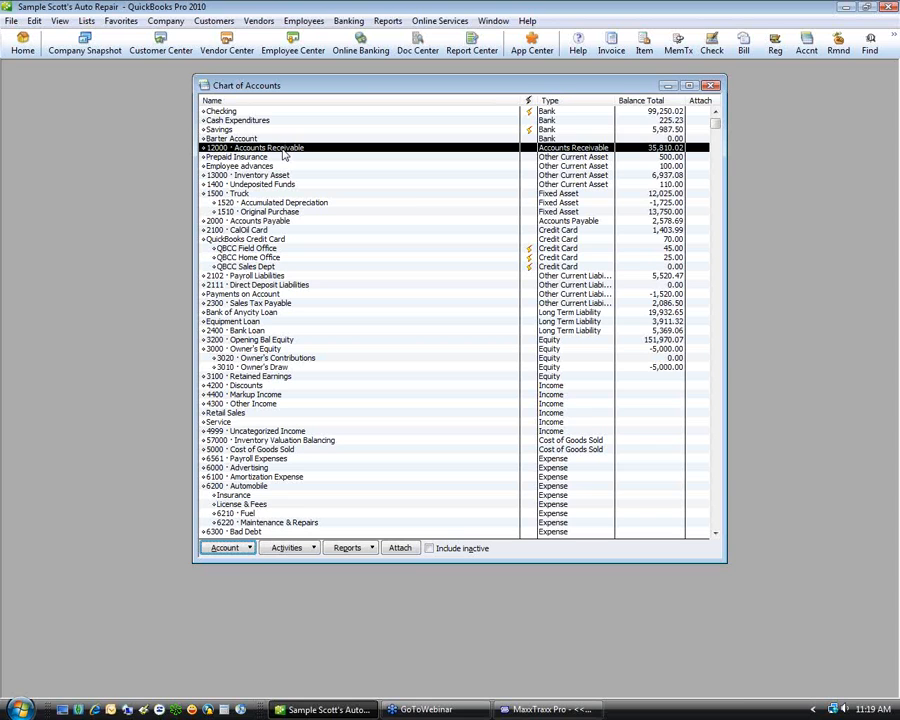
# Review the R.O. Sales and Cost of Goods Sold assignments in MaxxTraxx Pro, including Discounts, Parts, against the QuickBooks chart of accounts.
pyautogui.click(567, 711)
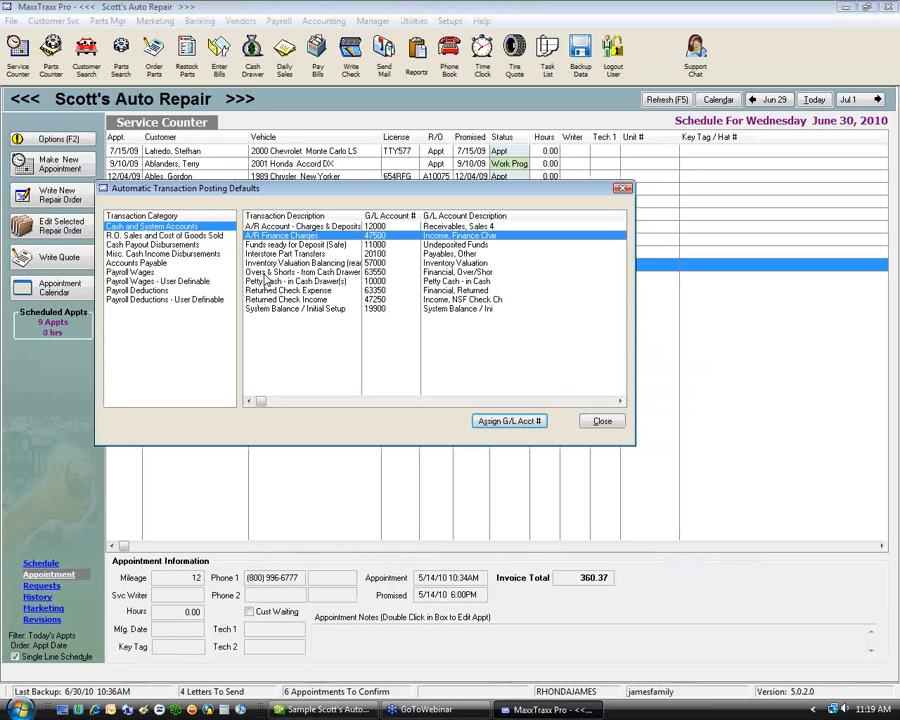
pyautogui.click(264, 273)
pyautogui.click(168, 236)
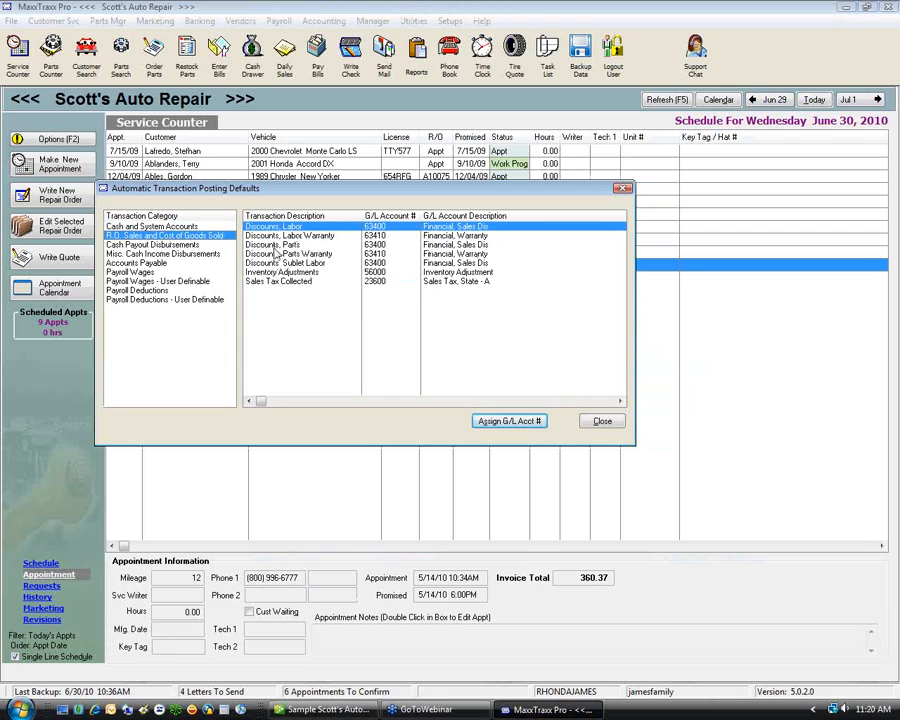
pyautogui.click(272, 246)
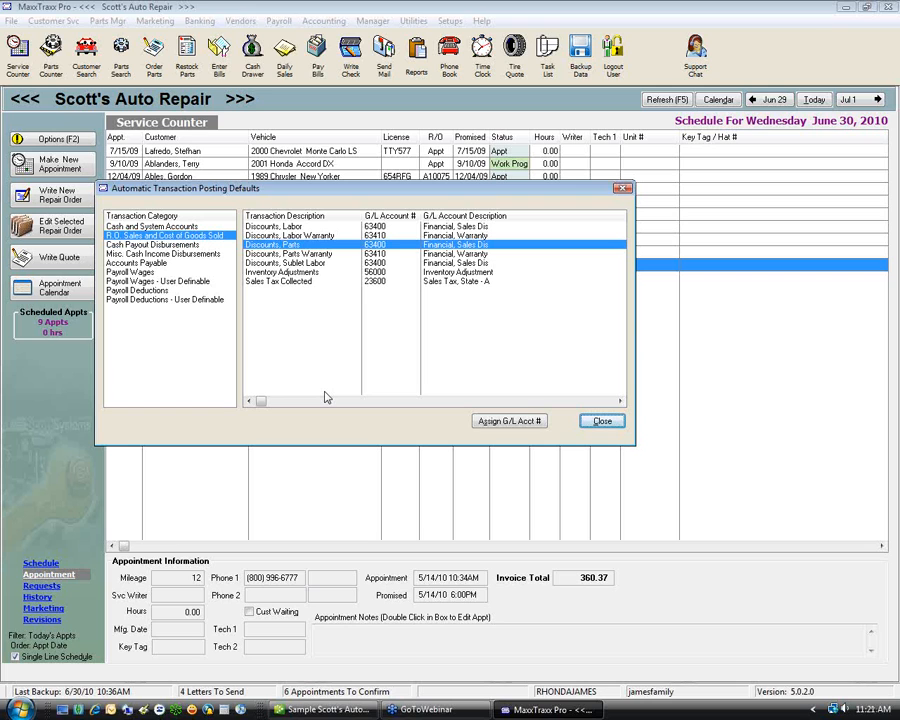
pyautogui.click(325, 712)
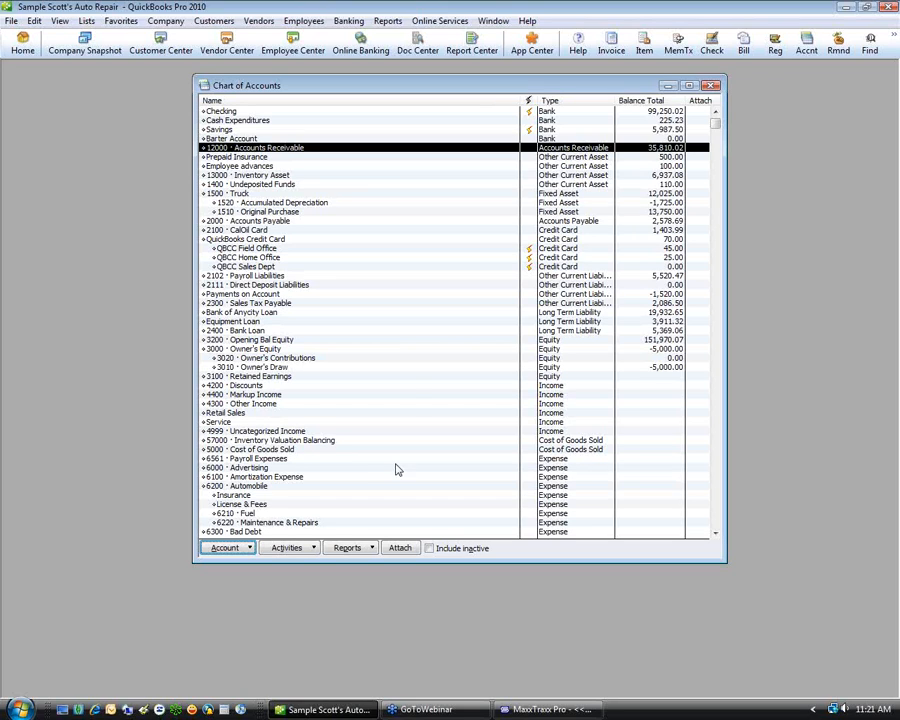
pyautogui.click(413, 369)
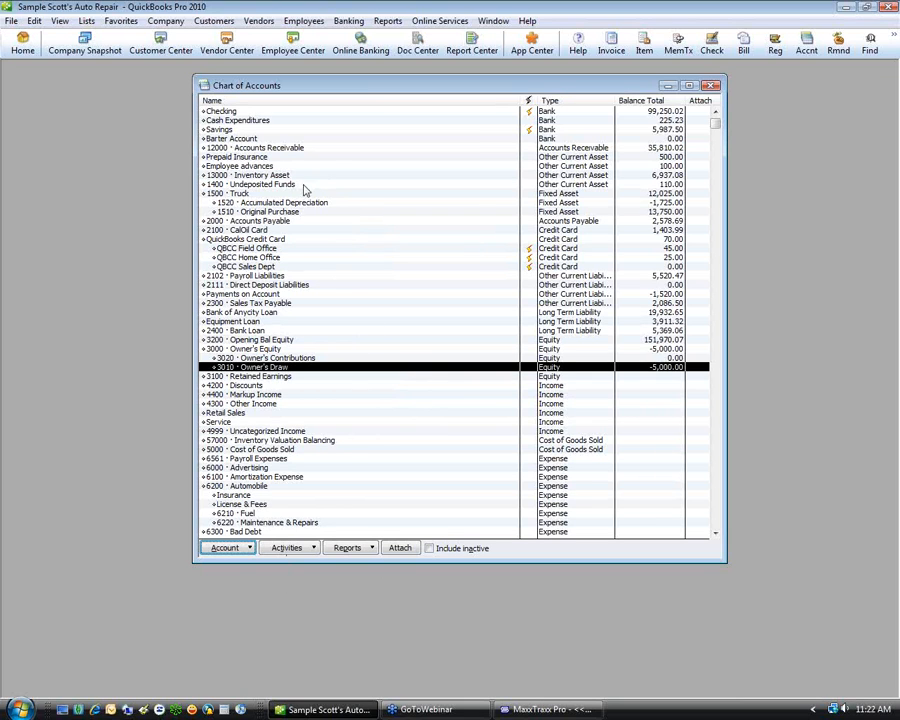
# Switch to MaxxTraxx Pro, leave the posting defaults, and look through its full chart of accounts to the last entry.
pyautogui.click(553, 710)
pyautogui.click(596, 420)
pyautogui.click(330, 22)
pyautogui.click(338, 37)
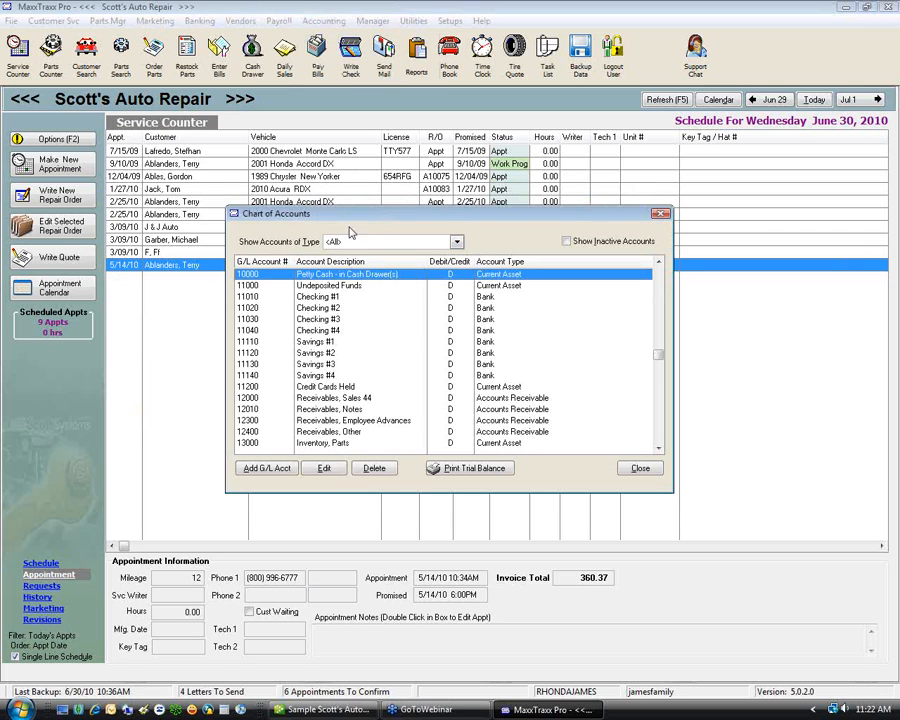
pyautogui.click(660, 447)
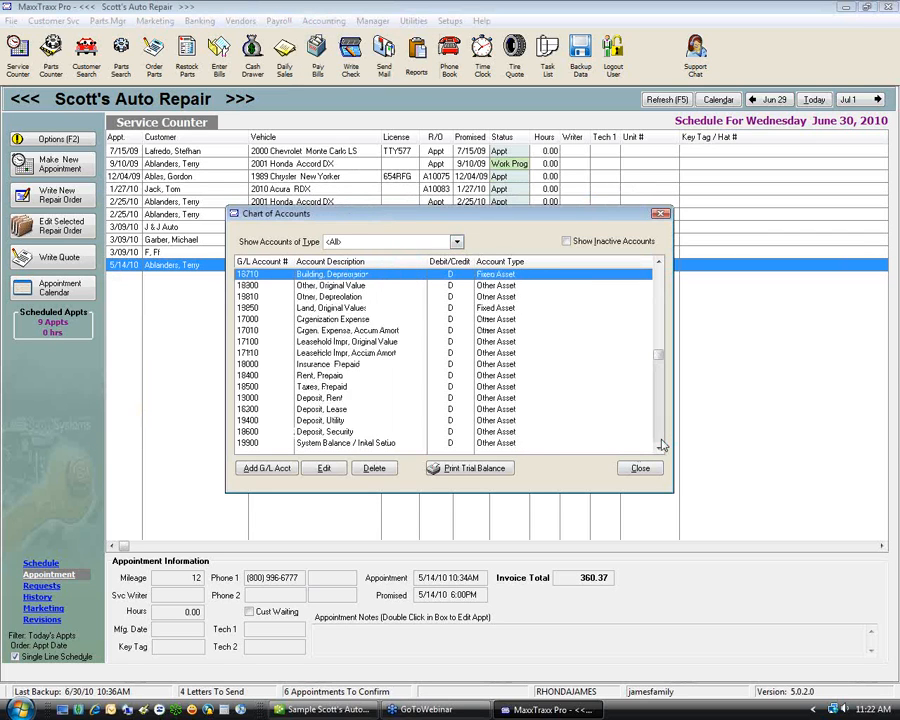
pyautogui.moveTo(660, 447); pyautogui.dragTo(660, 447)
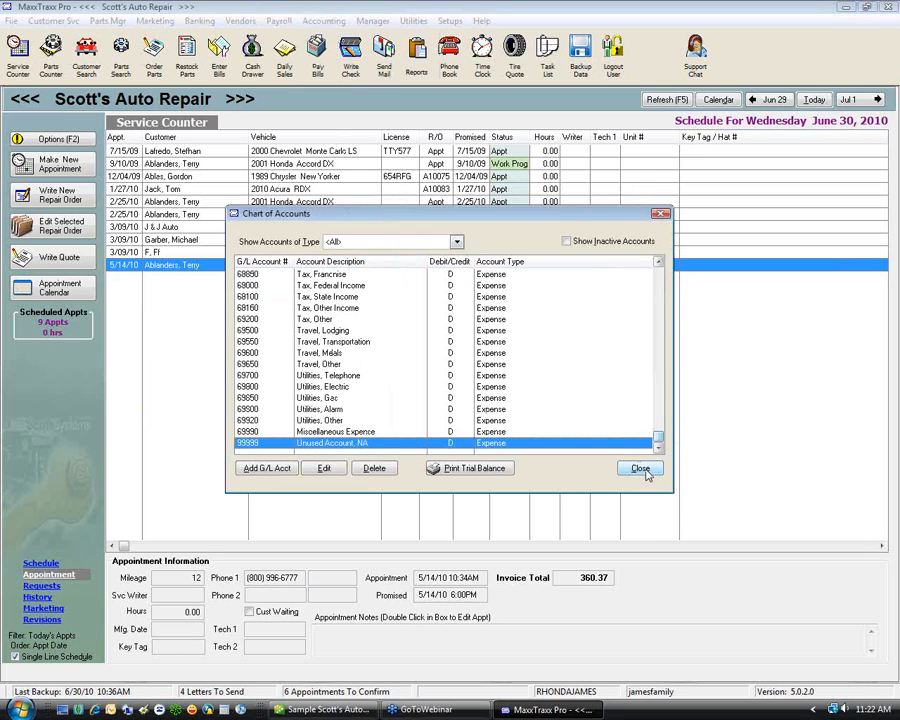
pyautogui.click(640, 469)
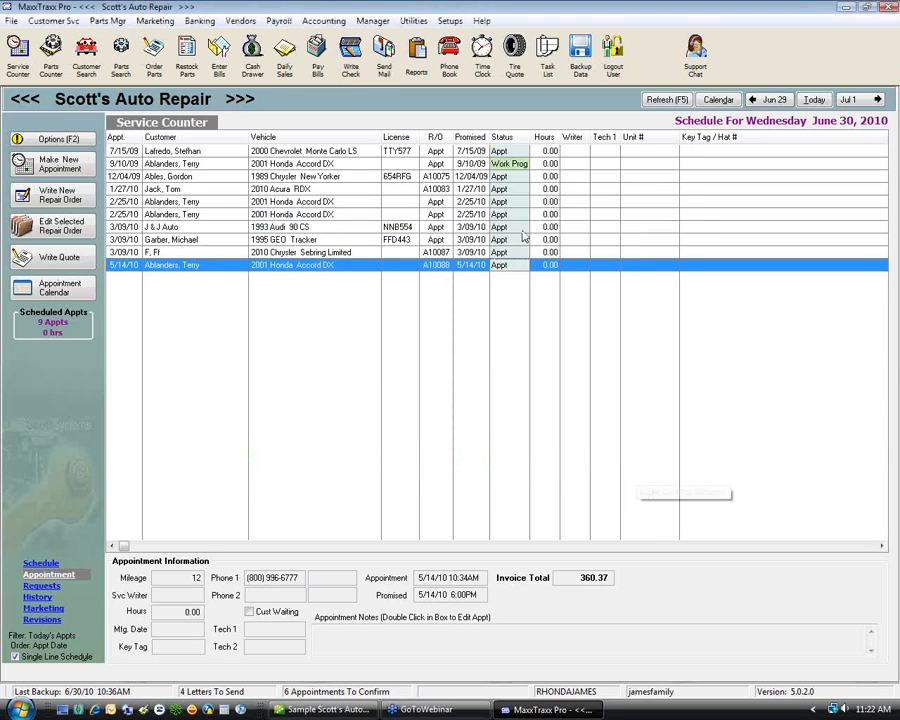
# Reopen the Automatic Transaction Posting Defaults and select A/R Finance Charges under Cash and System Accounts.
pyautogui.click(449, 20)
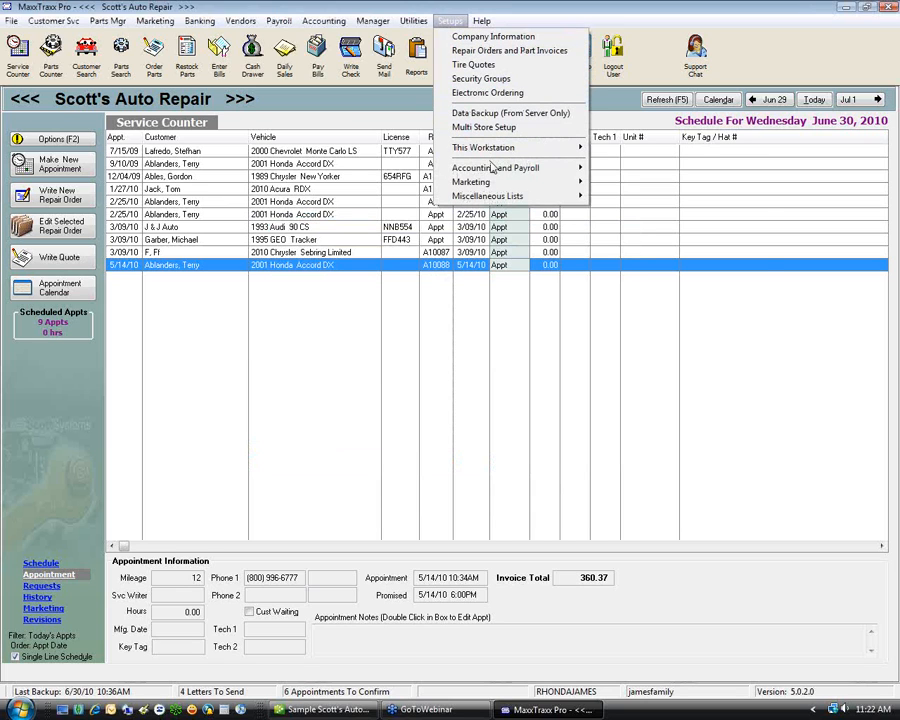
pyautogui.moveTo(491, 167)
pyautogui.click(607, 197)
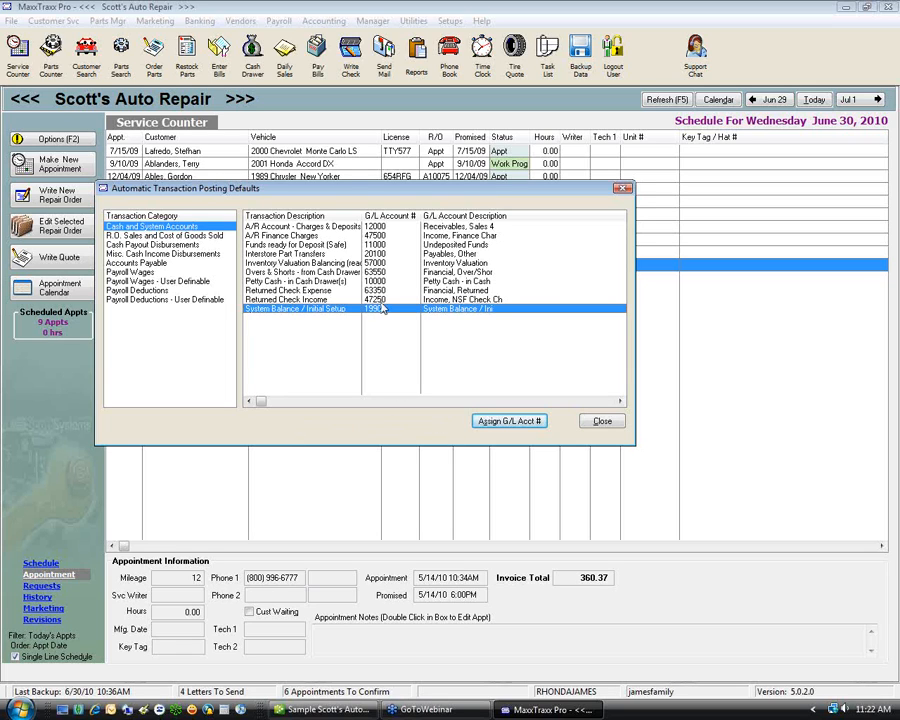
pyautogui.click(382, 236)
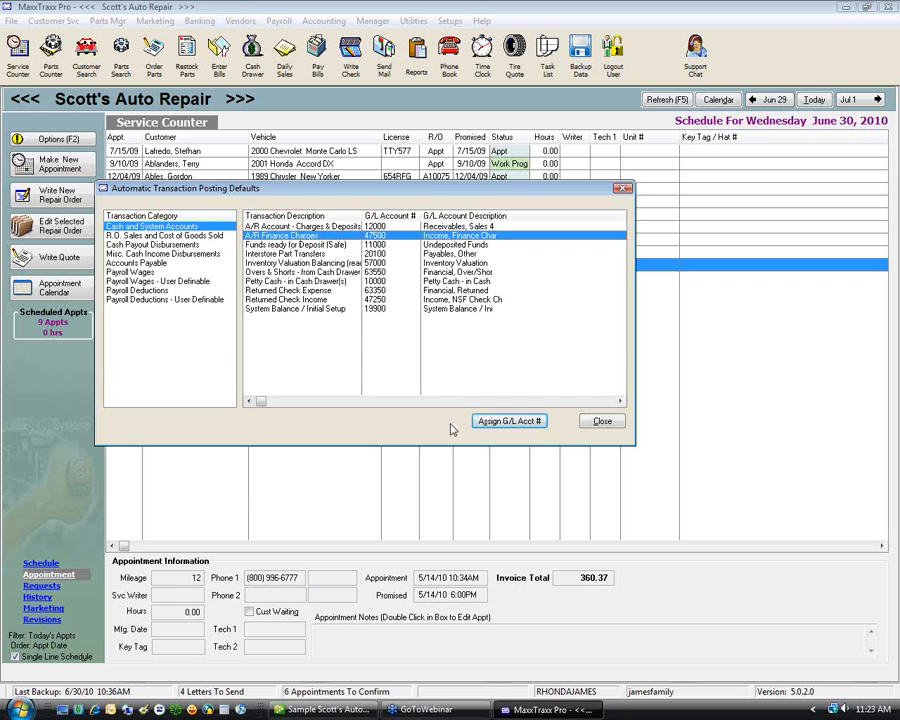
# Switch to QuickBooks and start a new account of type Income in the chart of accounts.
pyautogui.click(330, 710)
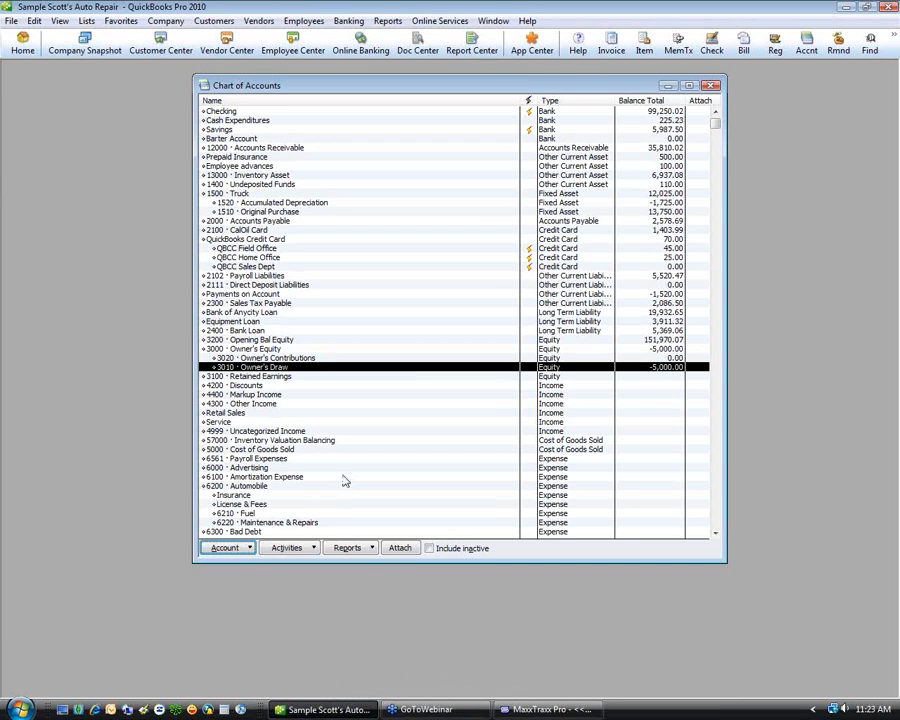
pyautogui.click(240, 385)
pyautogui.click(238, 404)
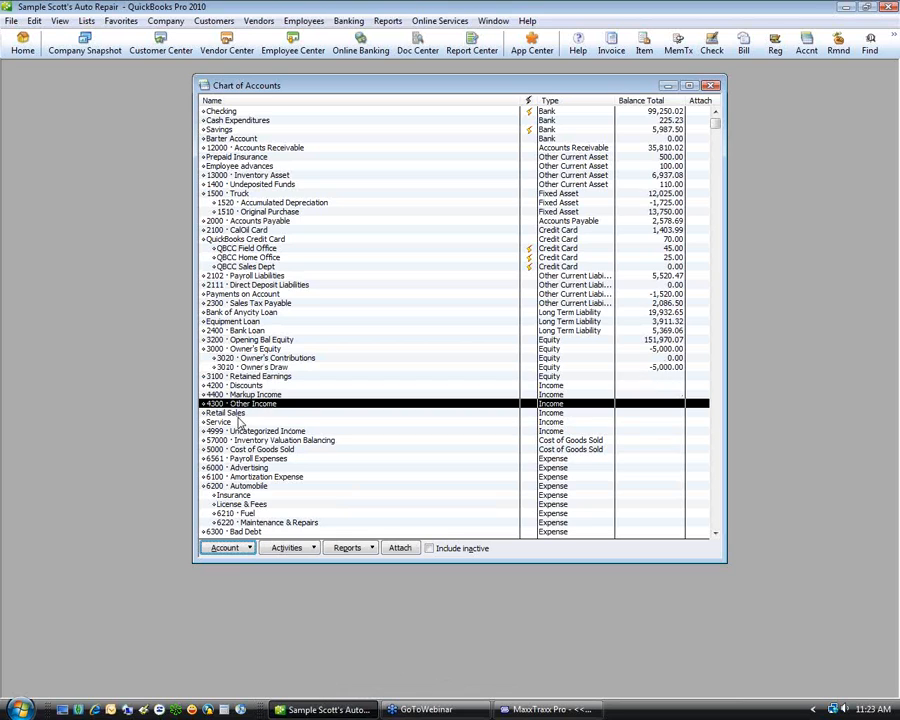
pyautogui.click(226, 548)
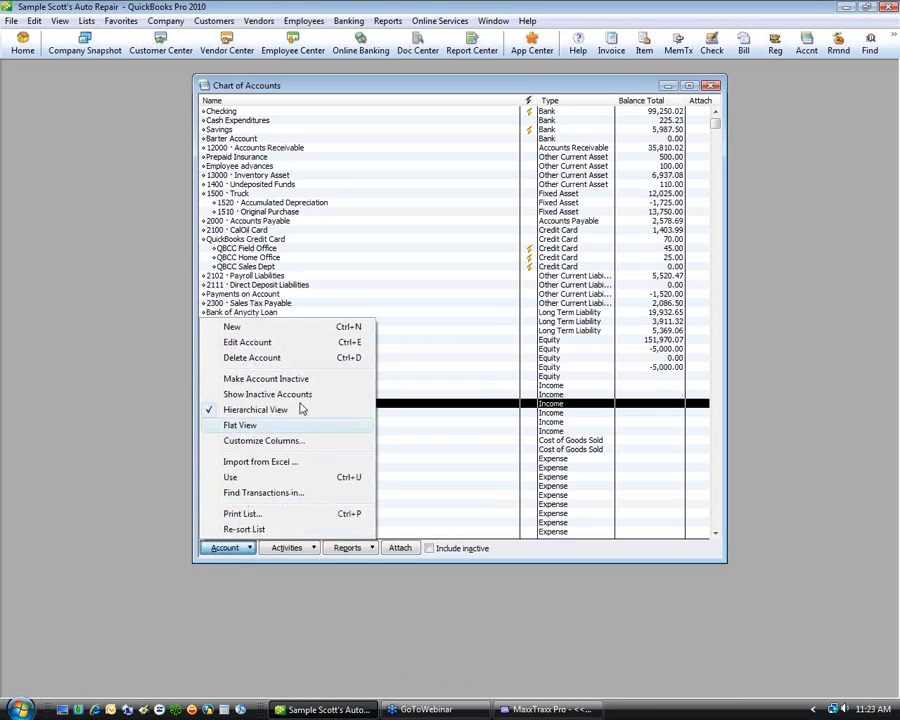
pyautogui.click(296, 330)
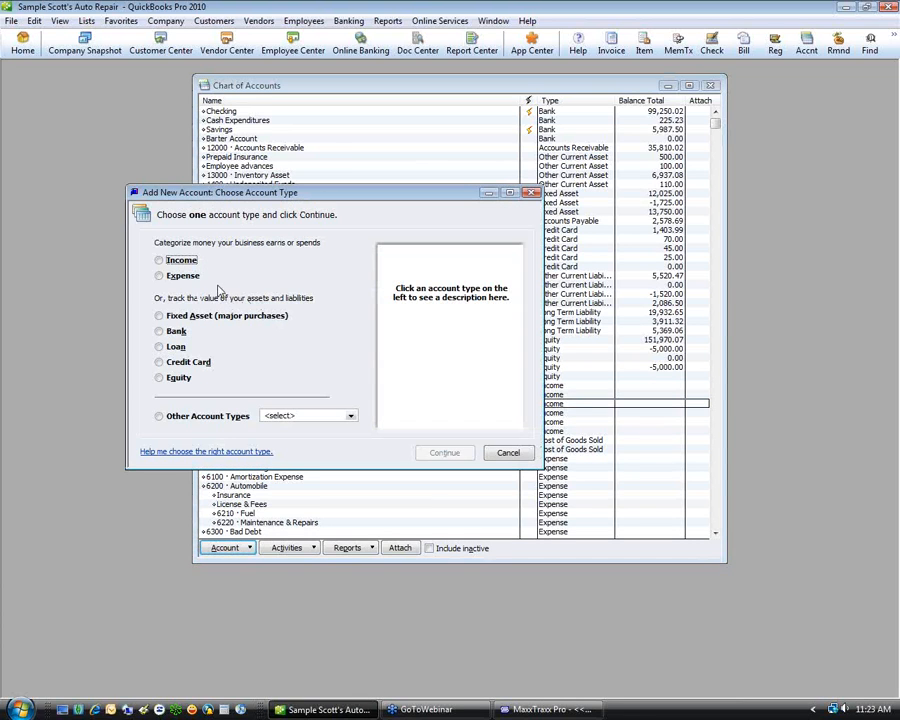
pyautogui.click(159, 260)
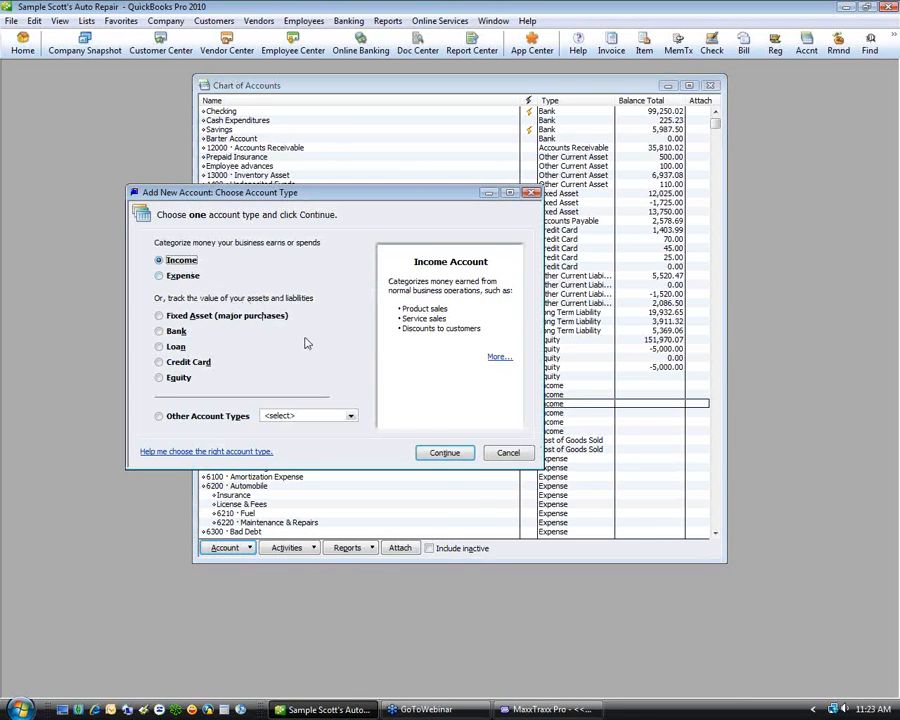
pyautogui.click(458, 456)
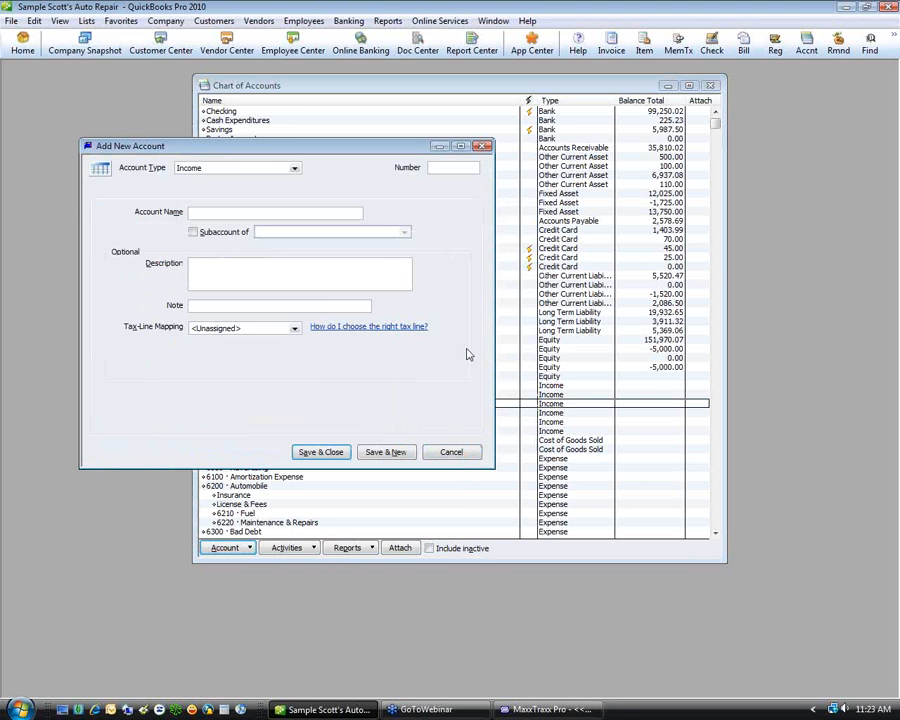
# Check A/R Finance Charges in MaxxTraxx Pro, then number the new QuickBooks account 47500, name it Income, Finance Charges, and save it.
pyautogui.click(565, 710)
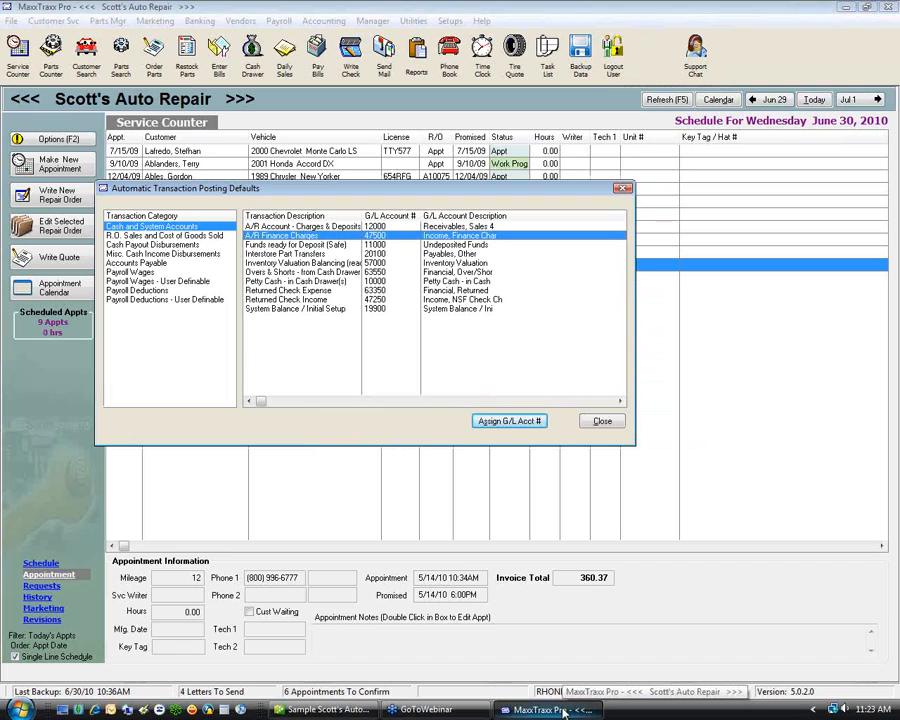
pyautogui.click(334, 712)
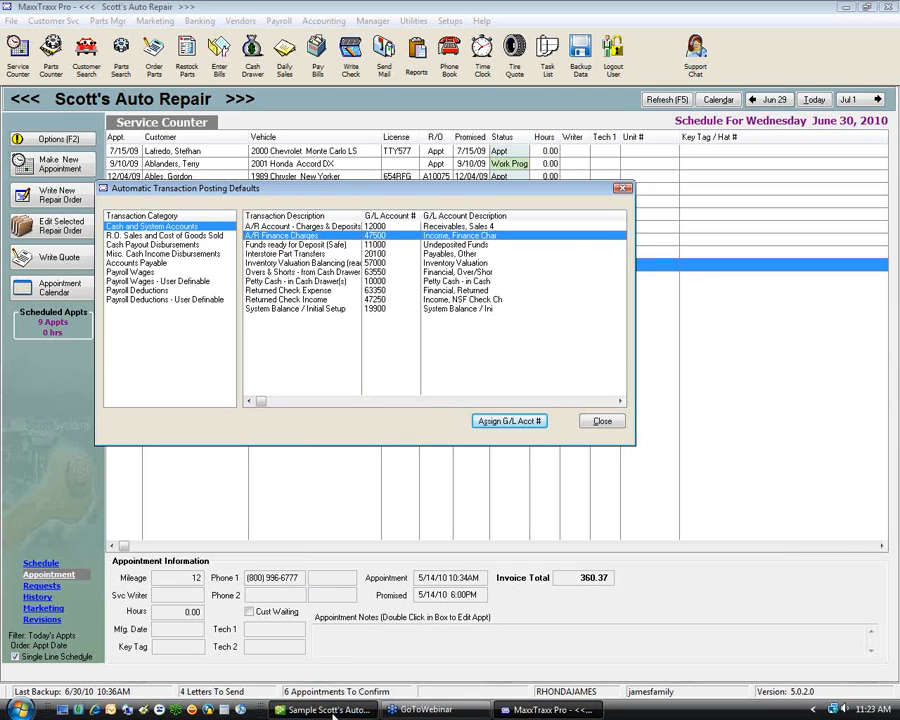
pyautogui.write('47500')
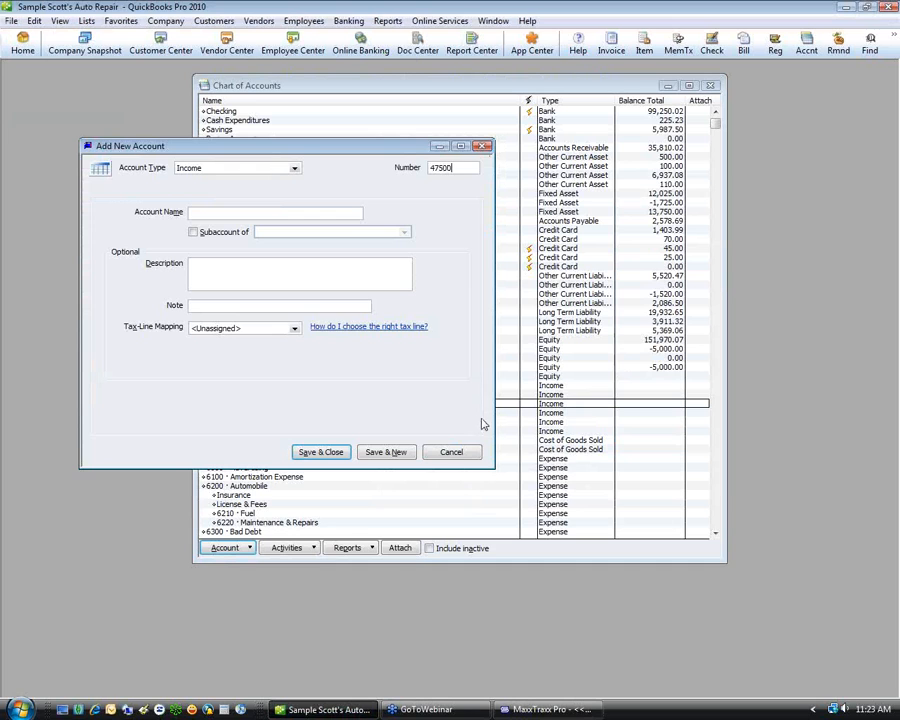
pyautogui.press('Tab')
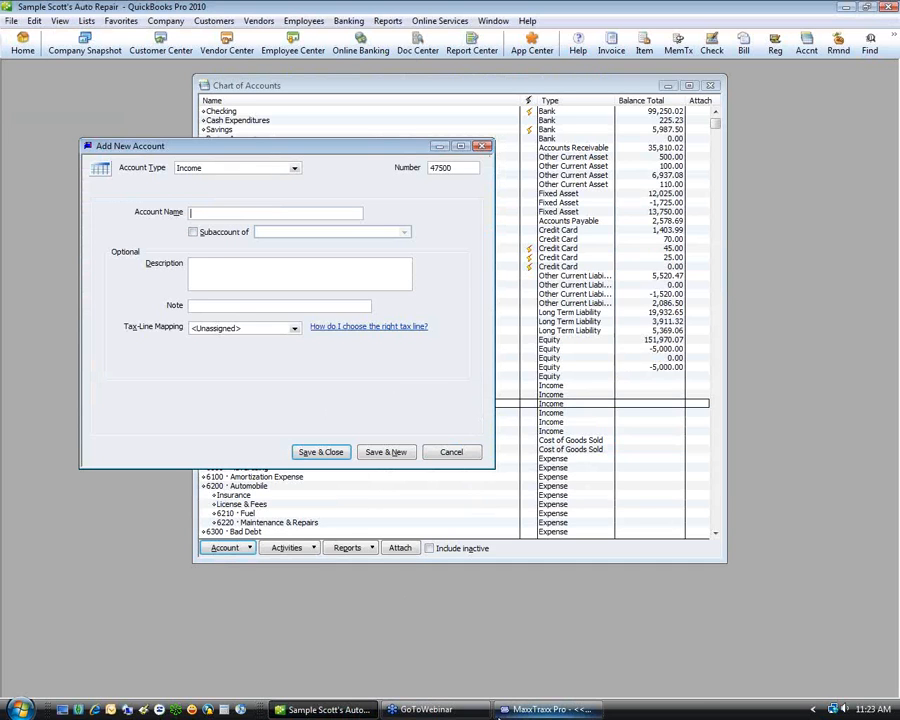
pyautogui.click(519, 711)
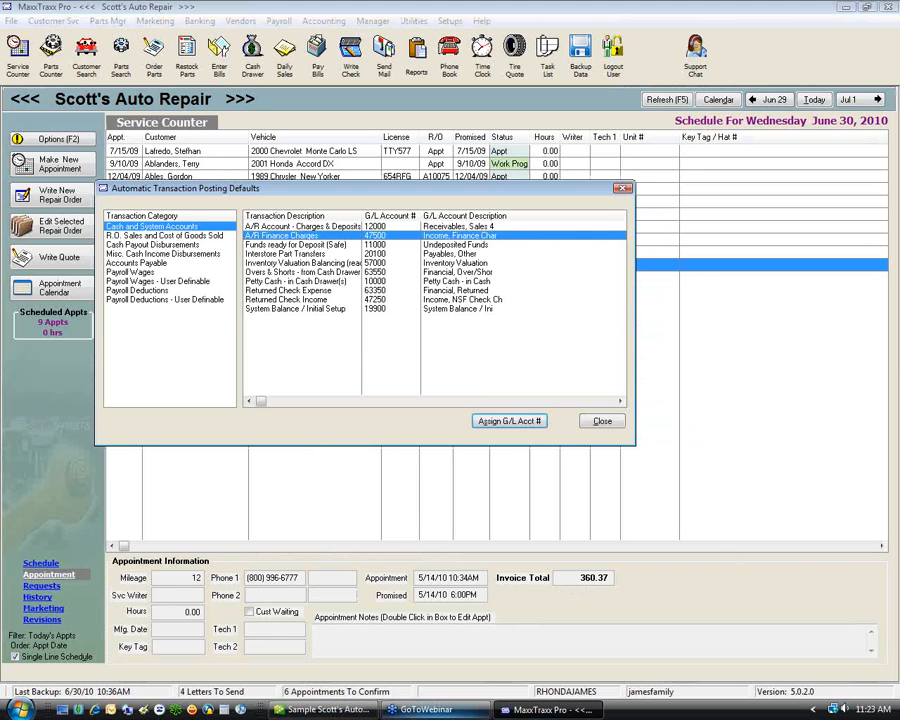
pyautogui.click(328, 710)
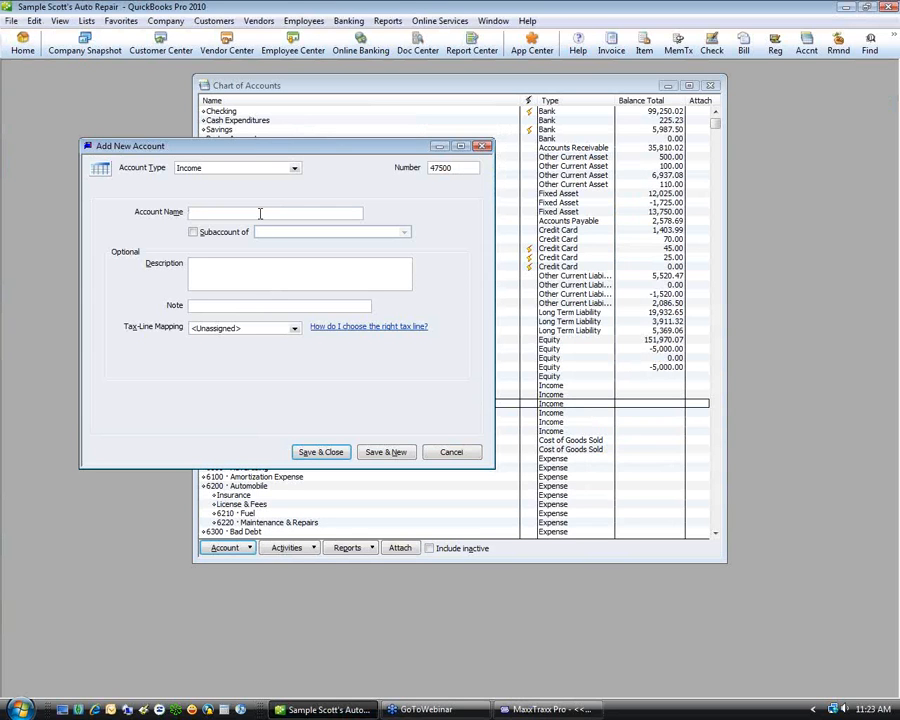
pyautogui.write('Incpme, Finance Charges')
pyautogui.click(311, 455)
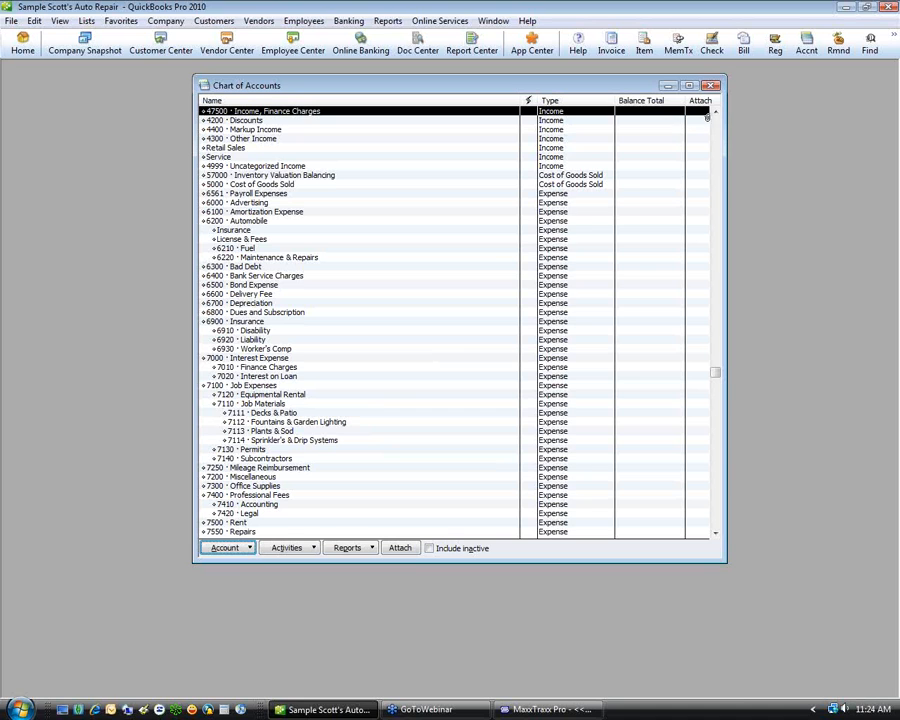
# Examine where account 47500, Income, Finance Charges, sits among the equity and income accounts in the chart of accounts.
pyautogui.click(715, 116)
pyautogui.click(715, 116)
pyautogui.click(715, 116)
pyautogui.click(715, 116)
pyautogui.click(715, 116)
pyautogui.click(715, 116)
pyautogui.click(715, 116)
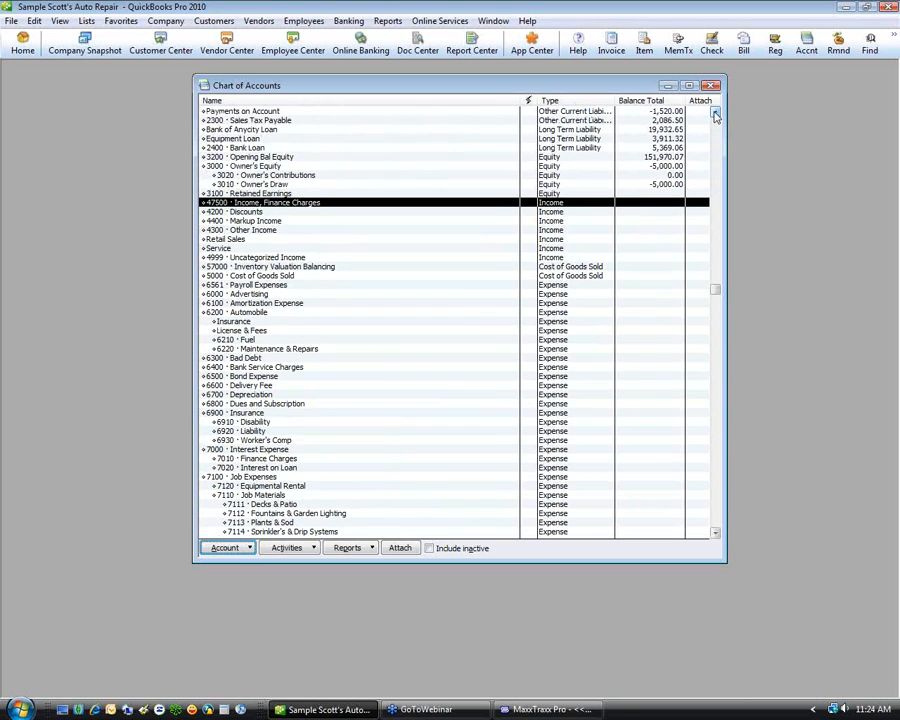
pyautogui.click(715, 116)
pyautogui.click(715, 116)
pyautogui.click(715, 116)
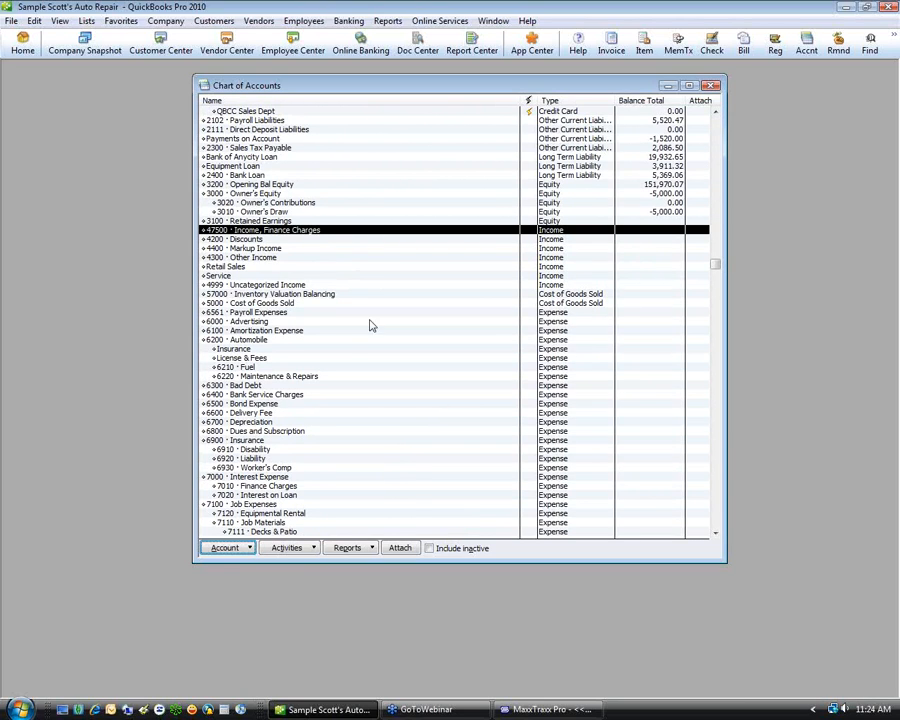
# Switch to MaxxTraxx Pro and review Funds ready for Deposit (Safe) and Interstore Part Transfers under Cash and System Accounts.
pyautogui.click(543, 711)
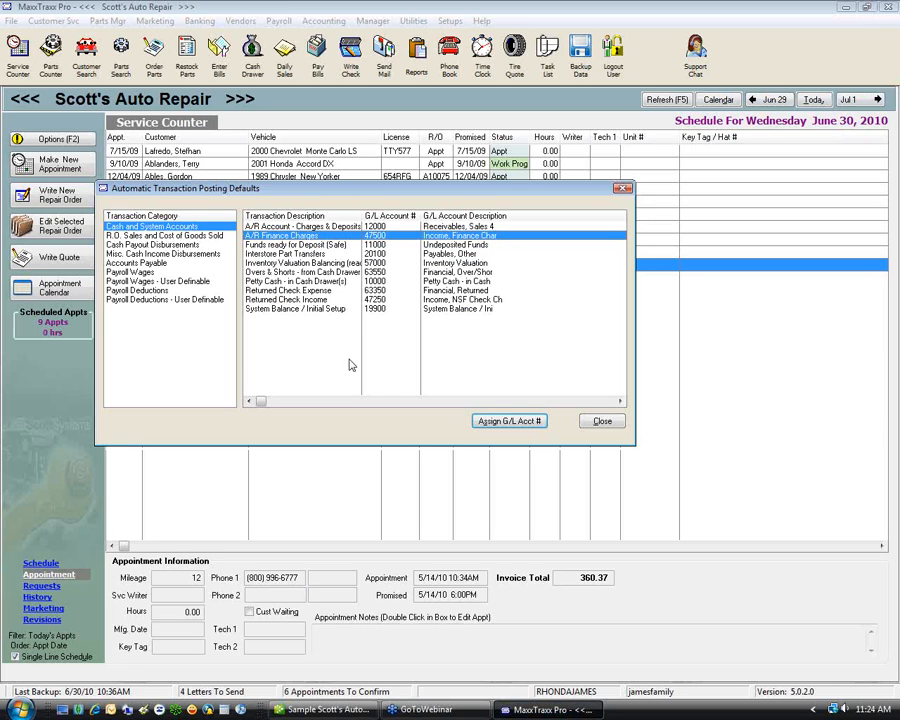
pyautogui.click(324, 246)
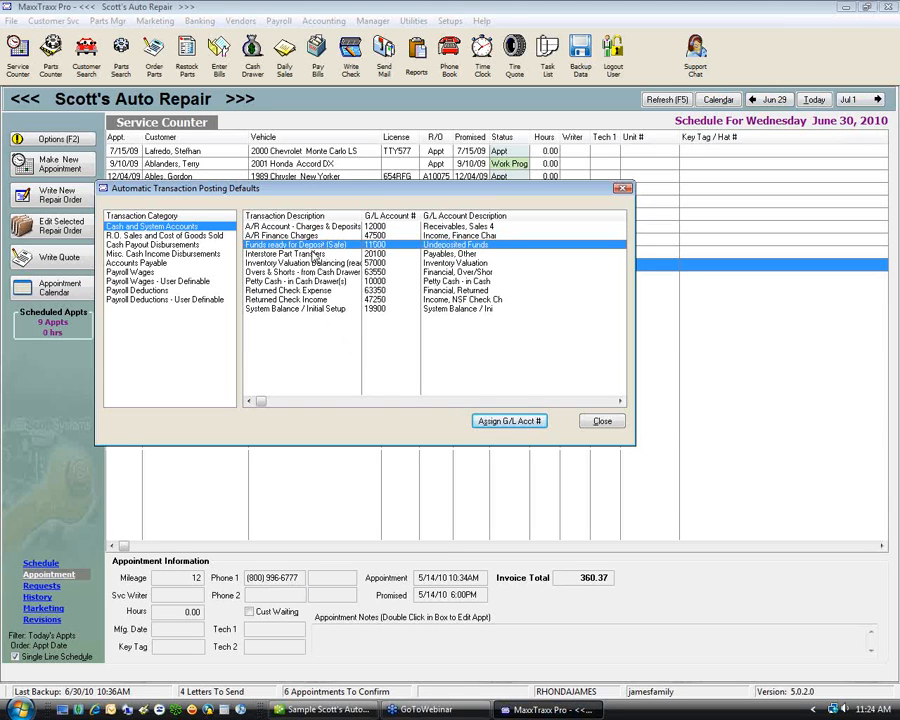
pyautogui.click(318, 255)
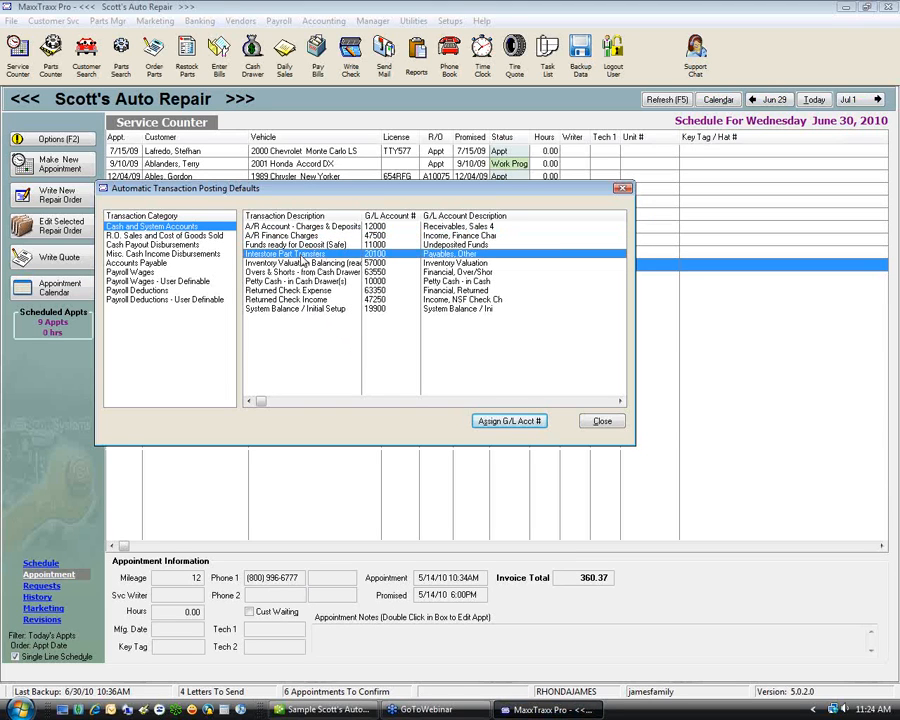
# Review the G/L assignments for parts, parts warranty and sublet labor discounts under R.O. Sales and Cost of Goods Sold.
pyautogui.click(158, 235)
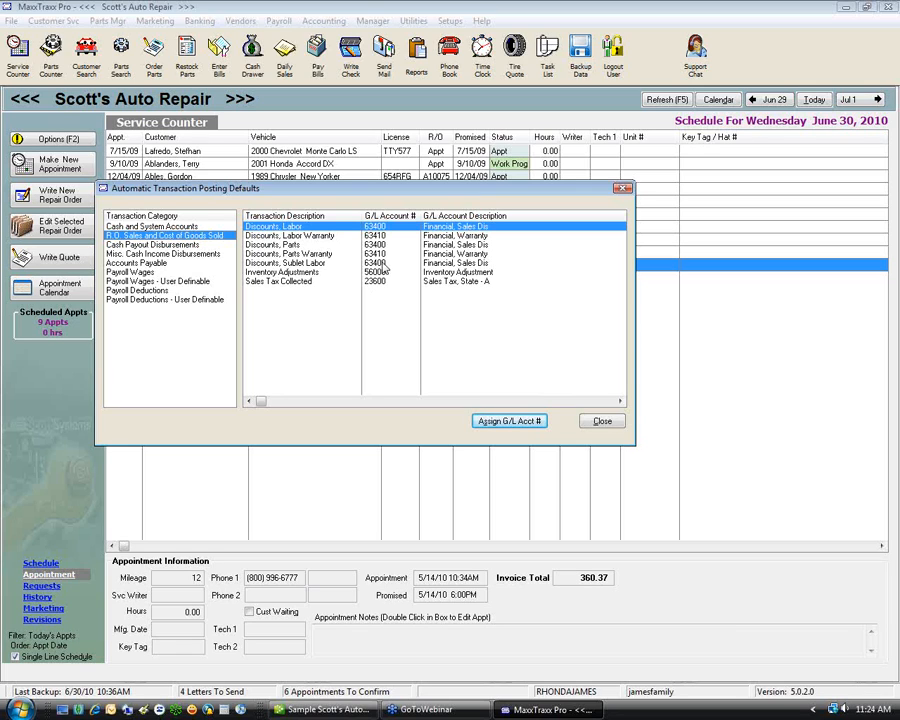
pyautogui.click(319, 263)
pyautogui.click(318, 254)
pyautogui.click(311, 246)
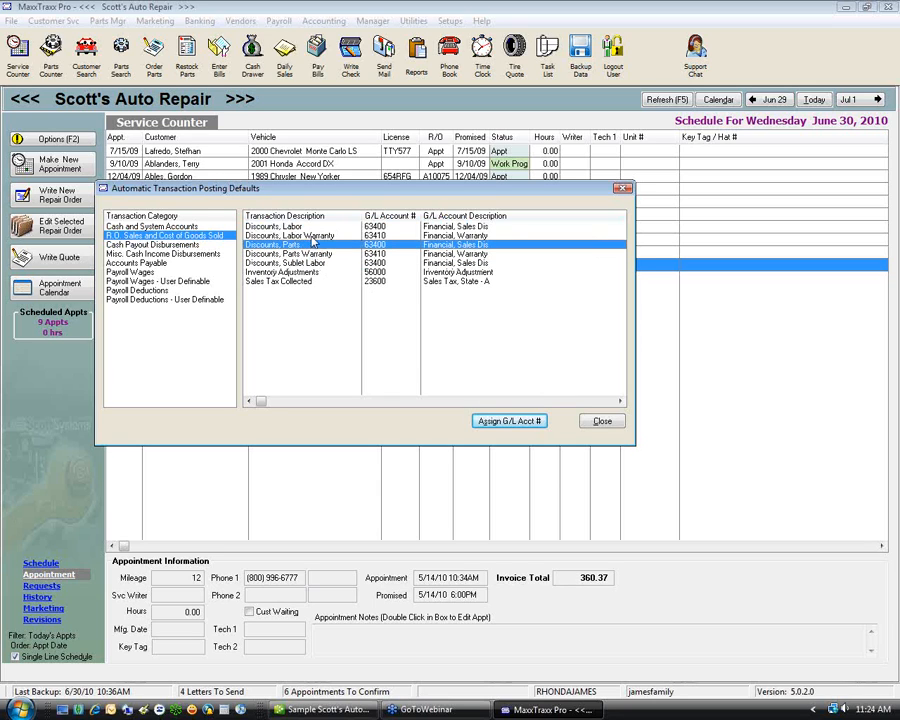
pyautogui.click(300, 254)
pyautogui.click(291, 263)
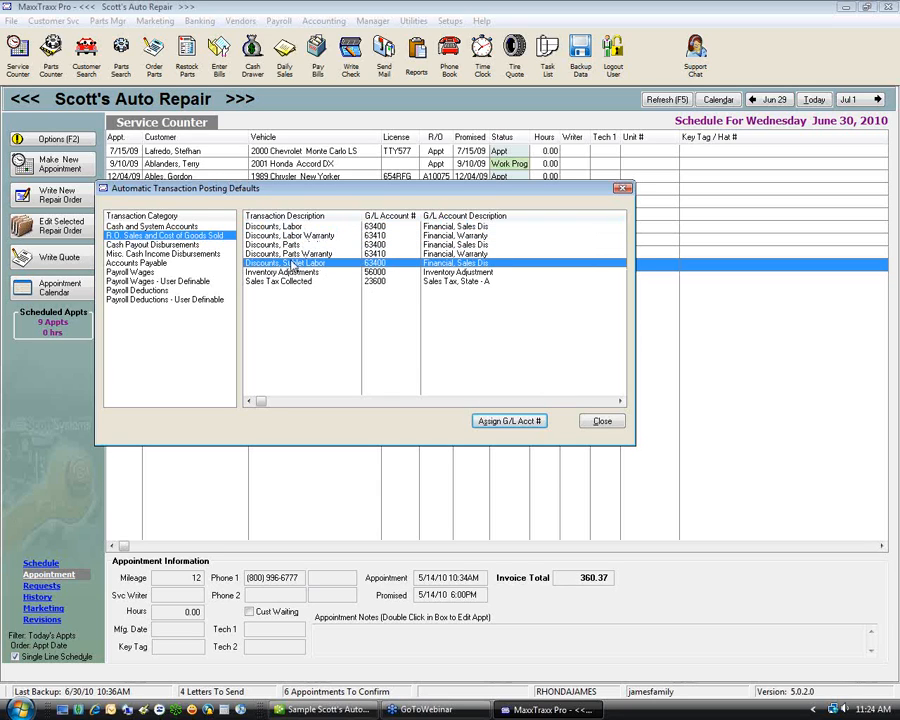
# Go through the posting categories from Cash and System Accounts to Accounts Payable, including Cash Payout and Misc. Cash Income Disbursements.
pyautogui.click(176, 245)
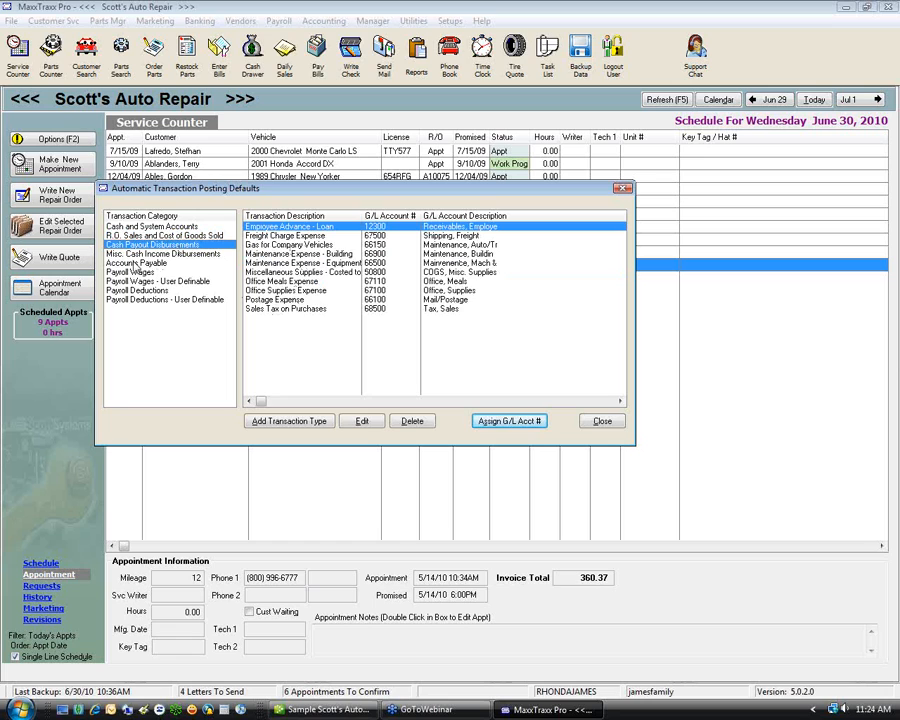
pyautogui.click(130, 227)
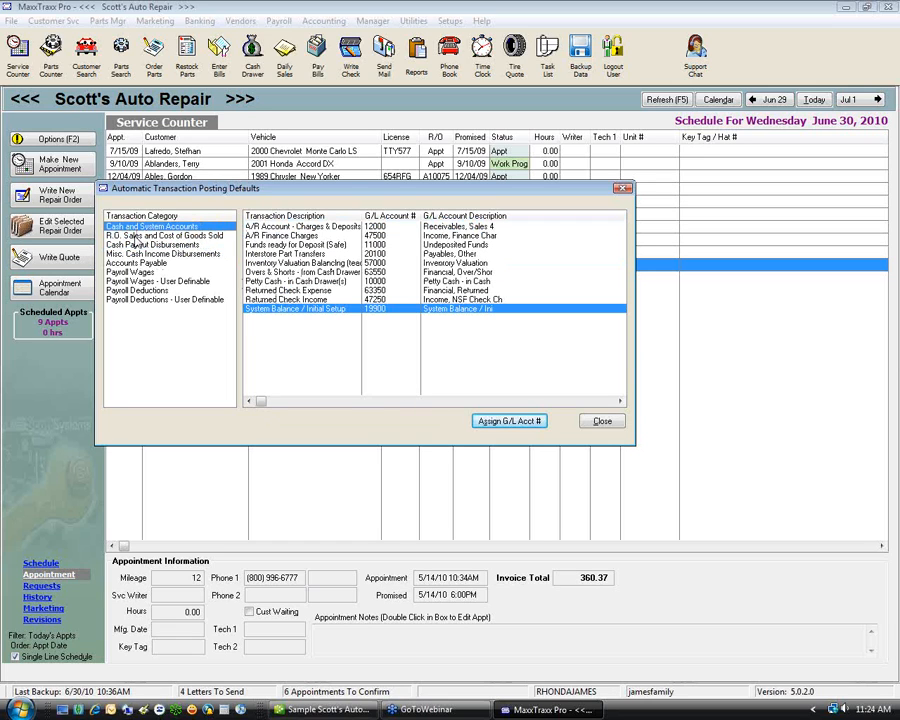
pyautogui.click(140, 236)
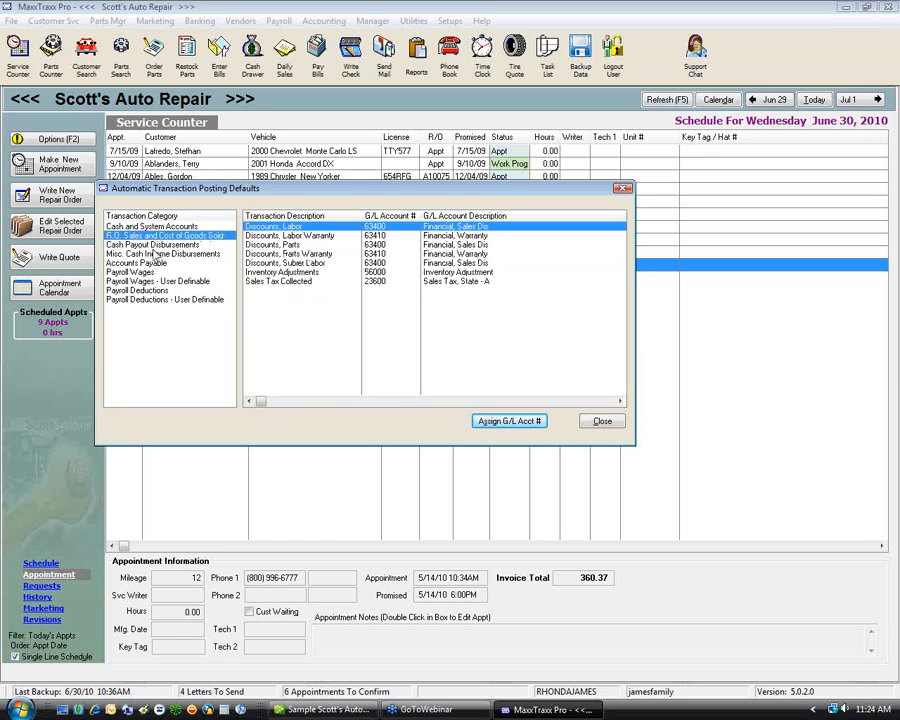
pyautogui.click(150, 246)
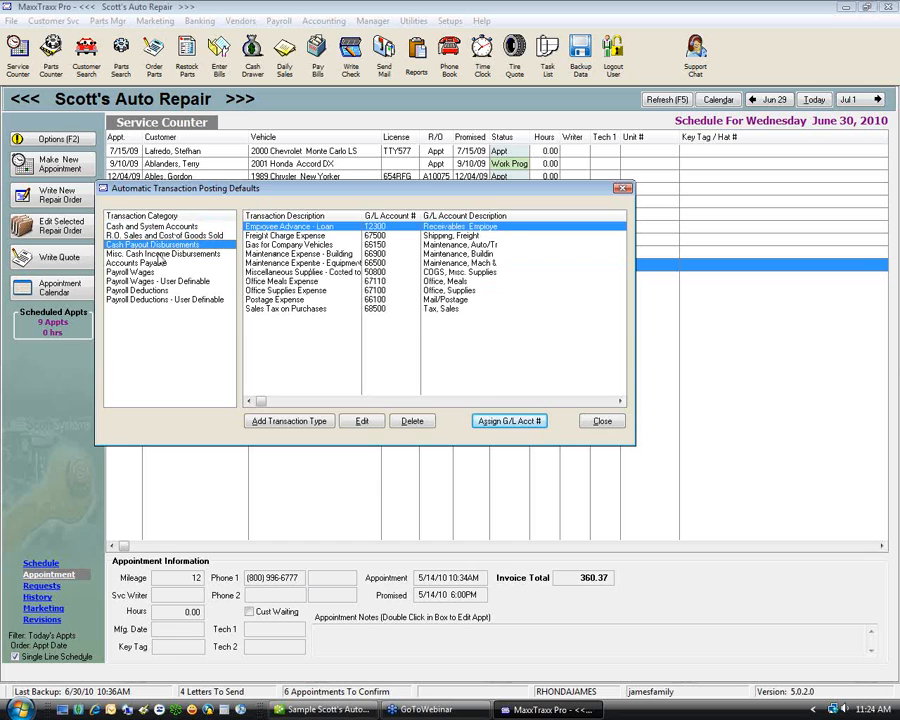
pyautogui.click(156, 254)
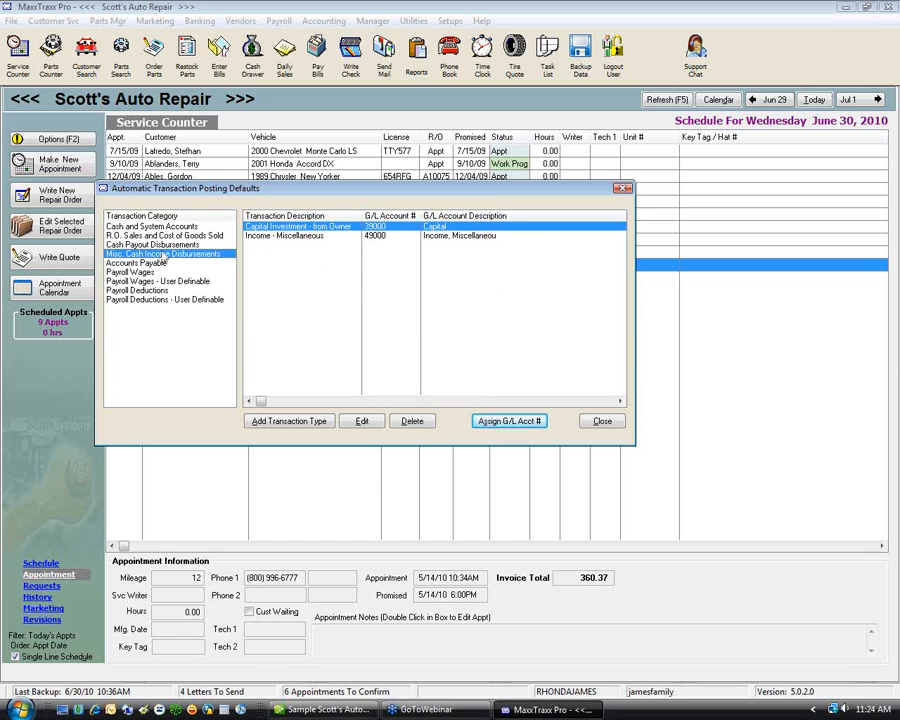
pyautogui.press('Up')
pyautogui.click(163, 256)
pyautogui.click(147, 264)
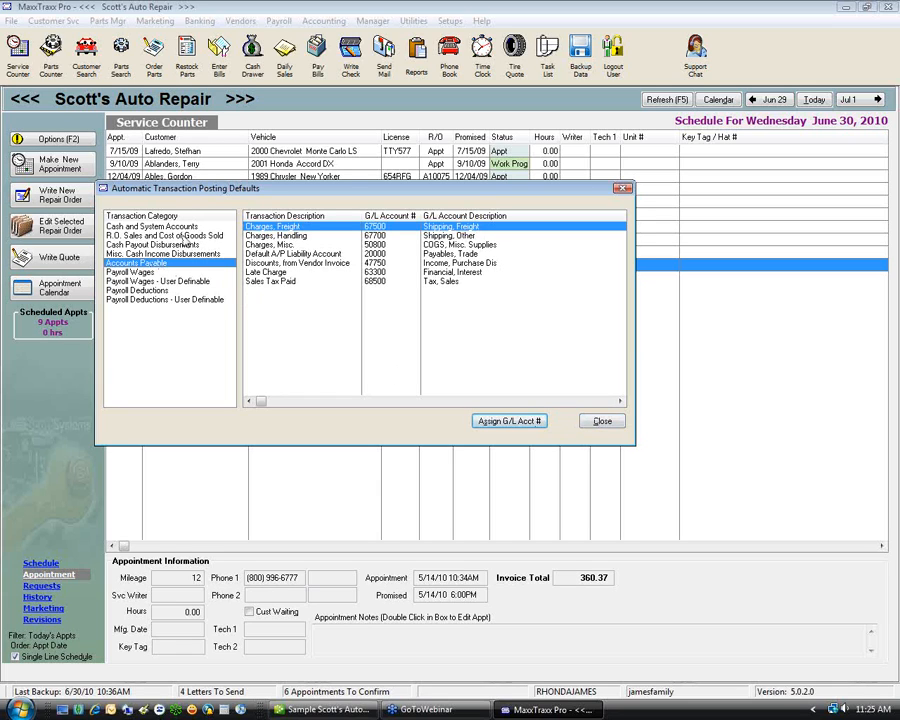
# Recheck R.O. Sales and Cost of Goods Sold, then select A/R Account - Charges & Deposits under Cash and System Accounts.
pyautogui.click(172, 237)
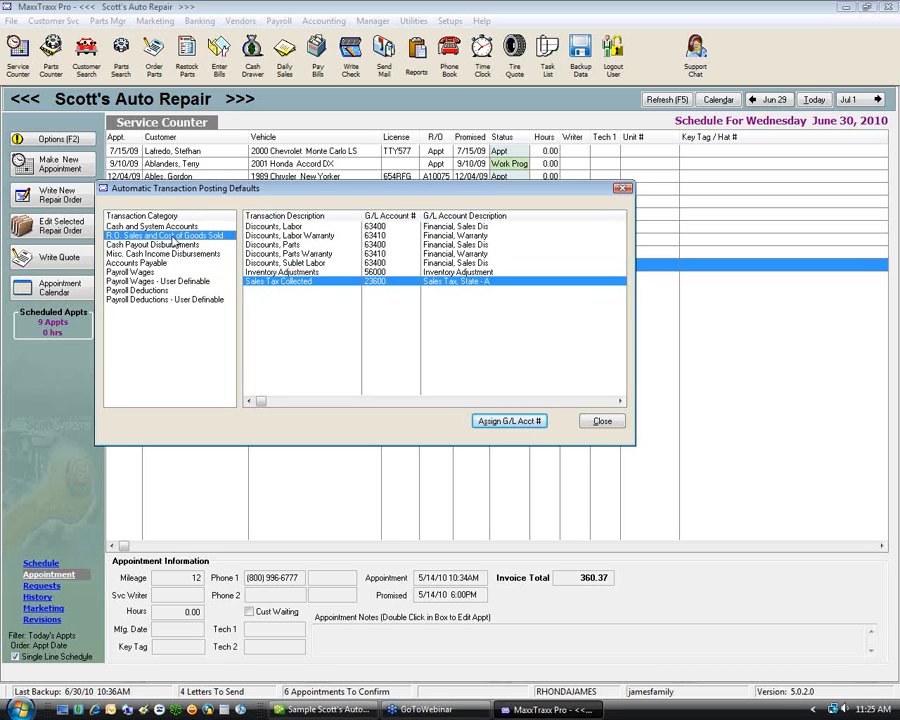
pyautogui.click(172, 228)
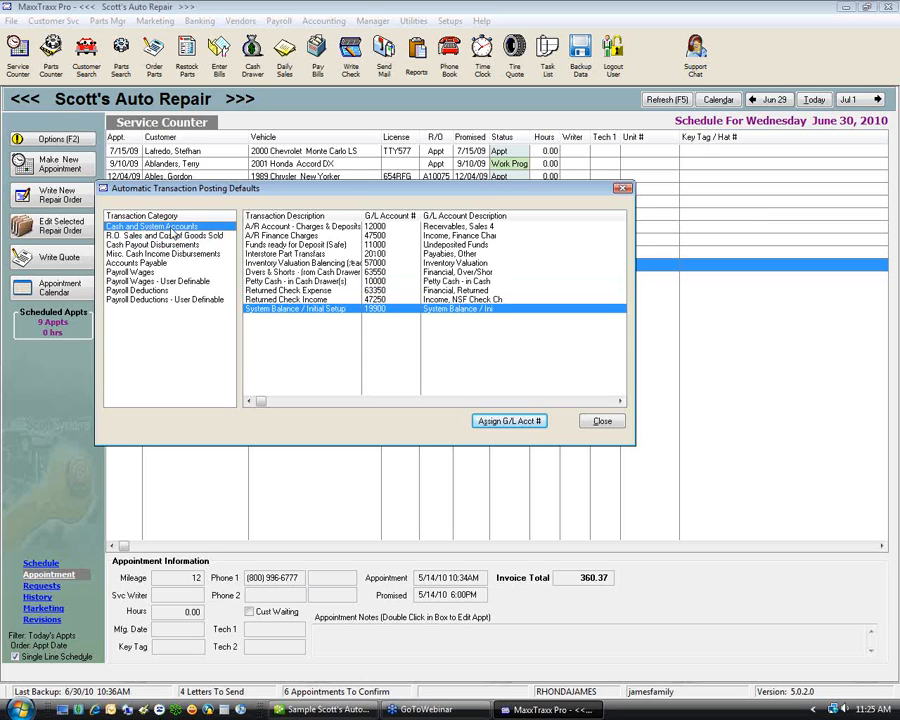
pyautogui.click(267, 229)
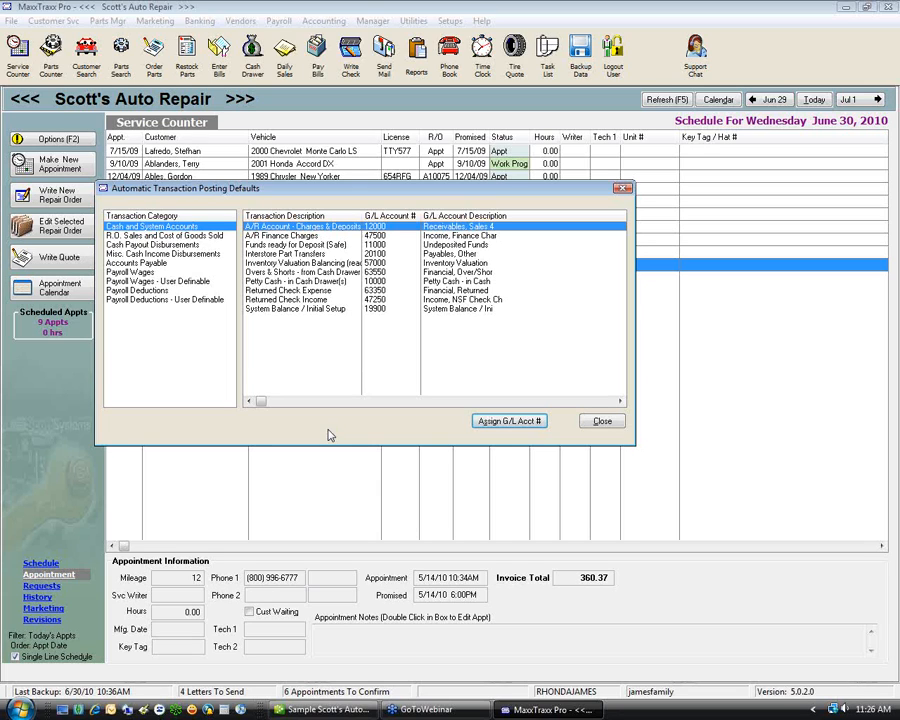
# Compare the R.O. Sales, Cash and System Accounts, Misc. Cash Income Disbursements and Accounts Payable posting assignments.
pyautogui.click(219, 236)
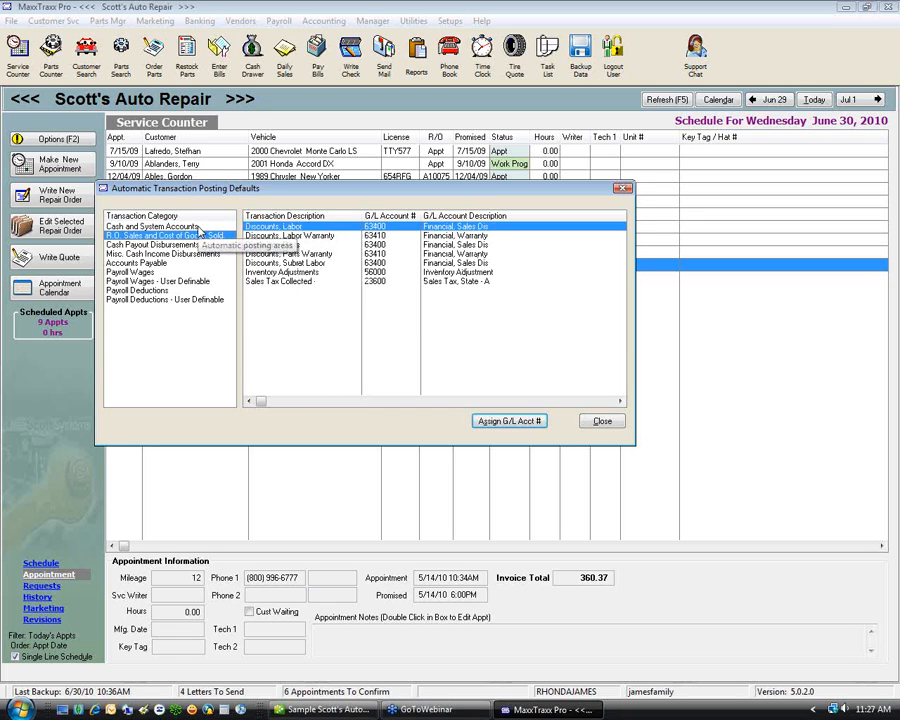
pyautogui.press('Up')
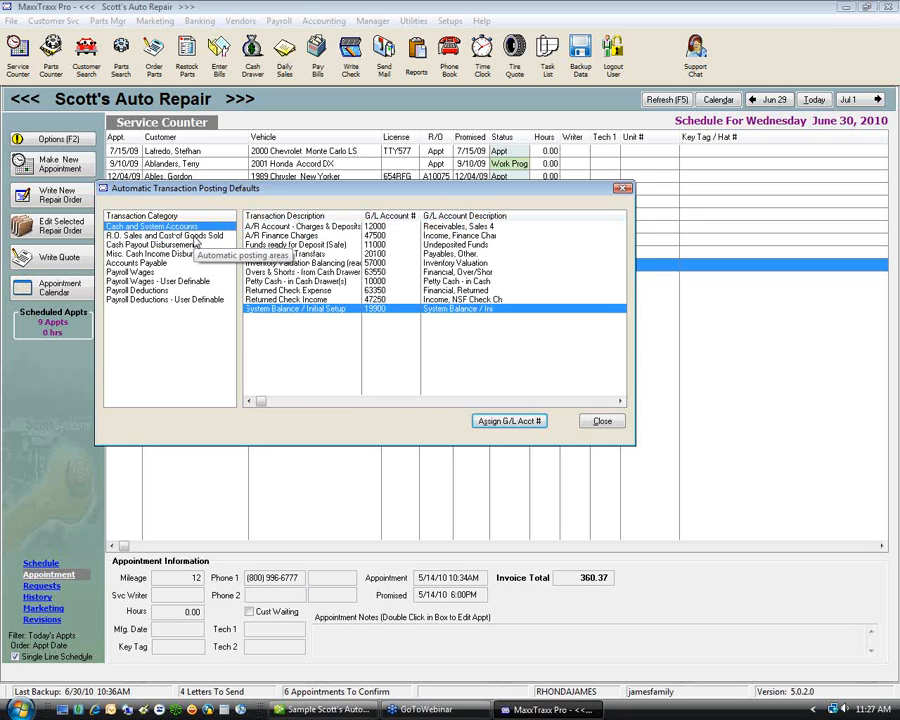
pyautogui.press('Down')
pyautogui.press('Down')
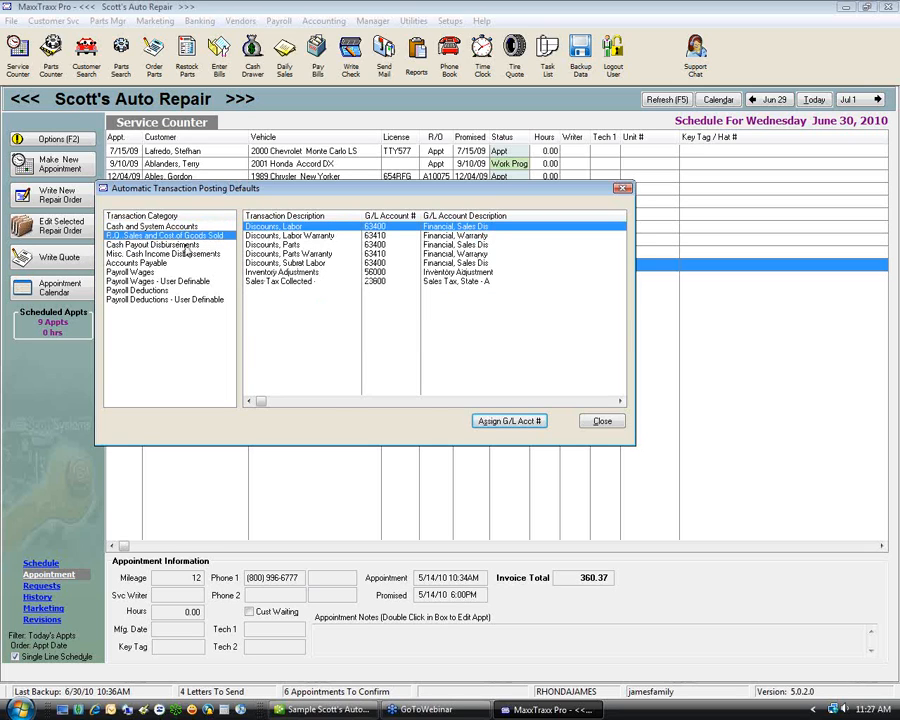
pyautogui.click(186, 255)
pyautogui.click(163, 263)
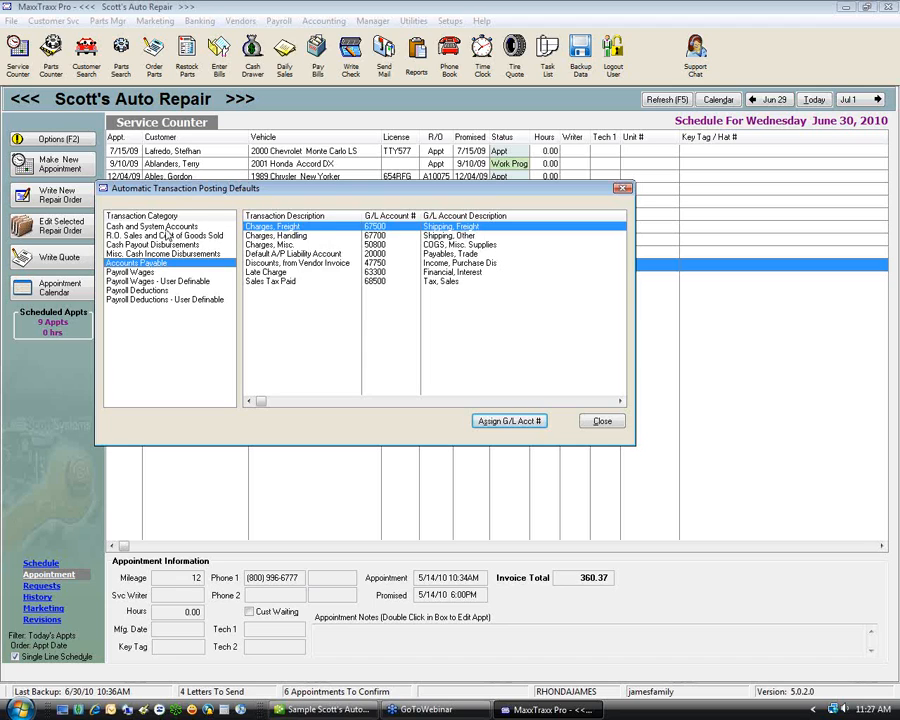
# Review the first three posting categories again, ending on the Cash and System Accounts assignments.
pyautogui.click(165, 226)
pyautogui.click(165, 235)
pyautogui.click(165, 244)
pyautogui.click(165, 235)
pyautogui.click(168, 227)
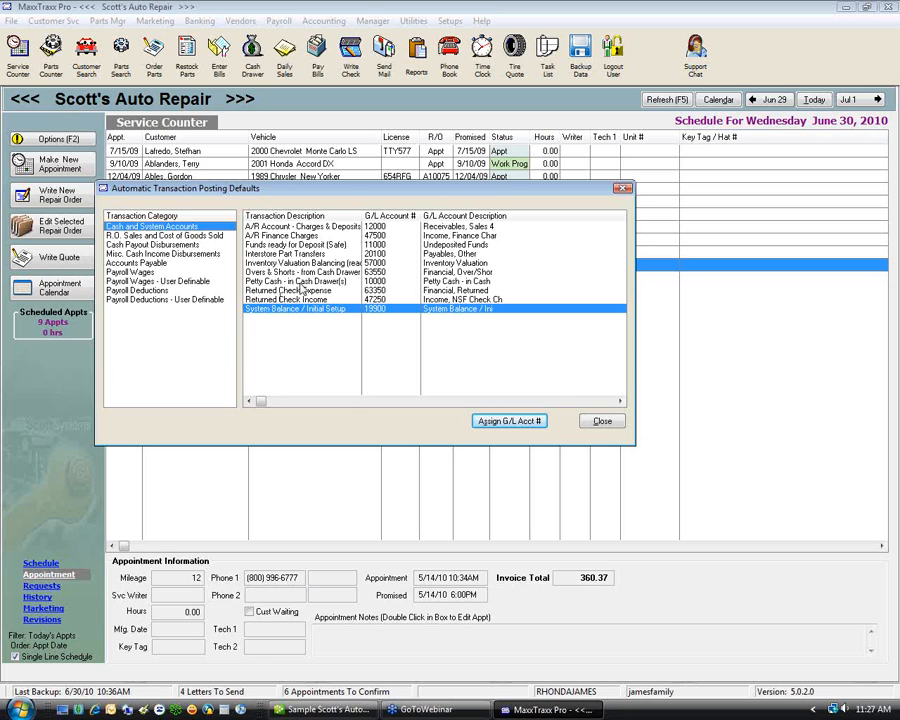
# Review the posting assignments from Cash and System Accounts through Misc. Cash Income Disbursements, and close the posting defaults.
pyautogui.click(302, 228)
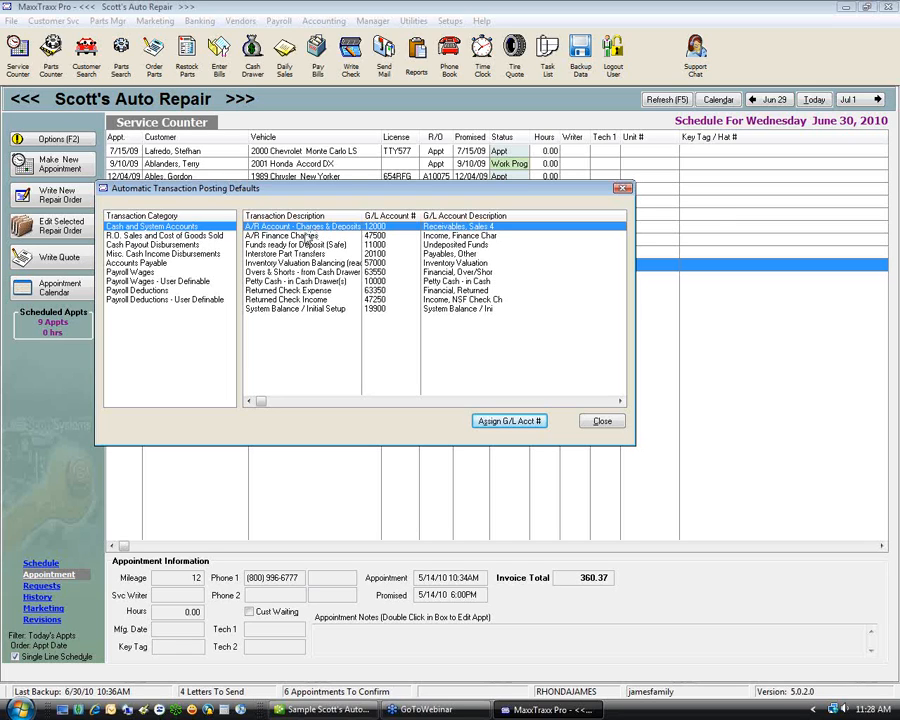
pyautogui.click(209, 237)
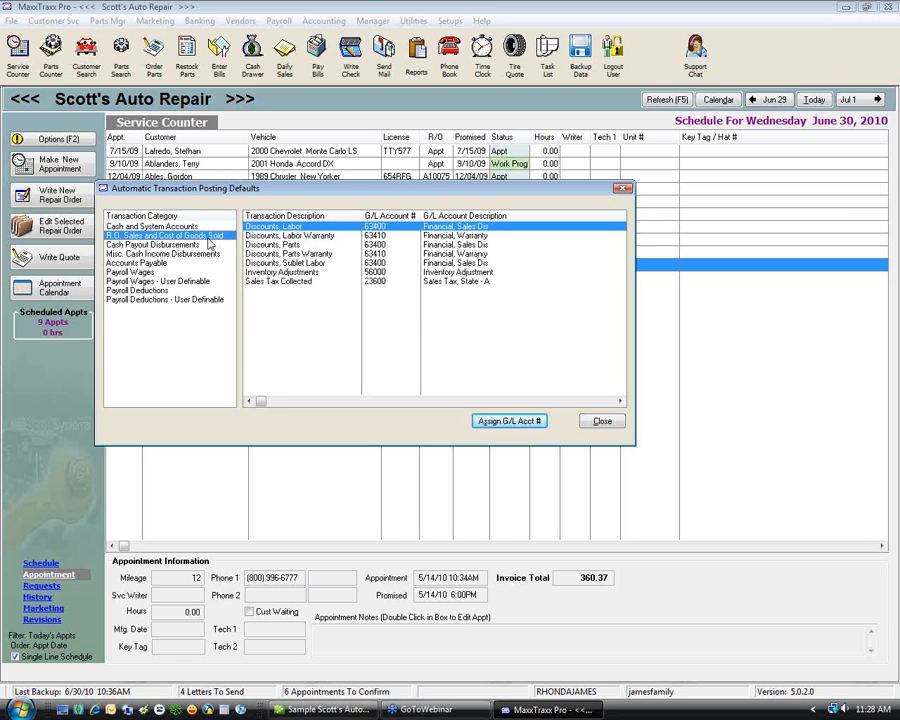
pyautogui.click(168, 226)
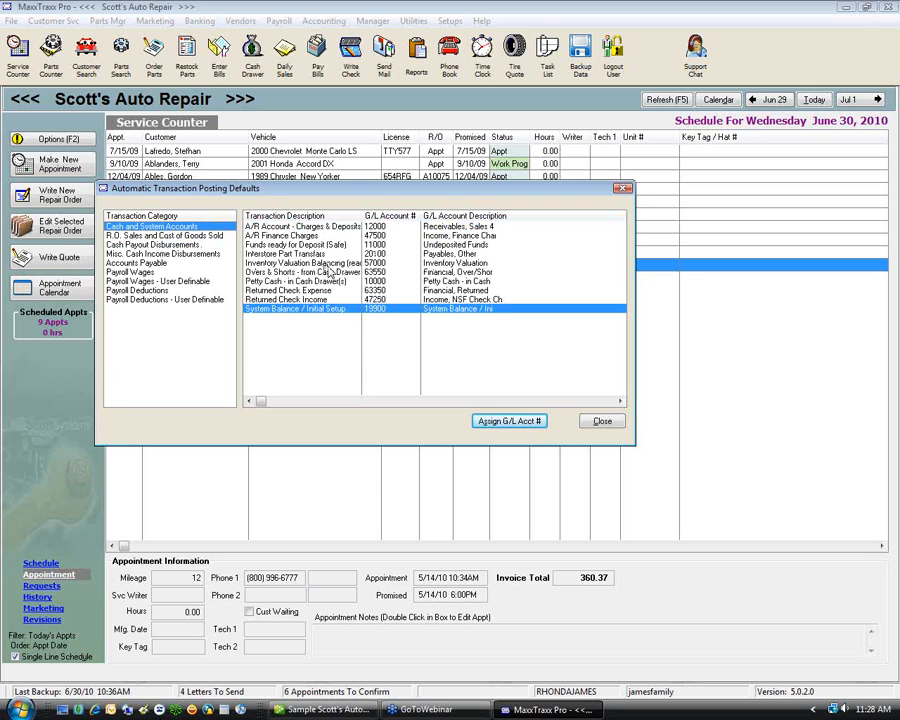
pyautogui.click(168, 235)
pyautogui.click(176, 246)
pyautogui.click(178, 254)
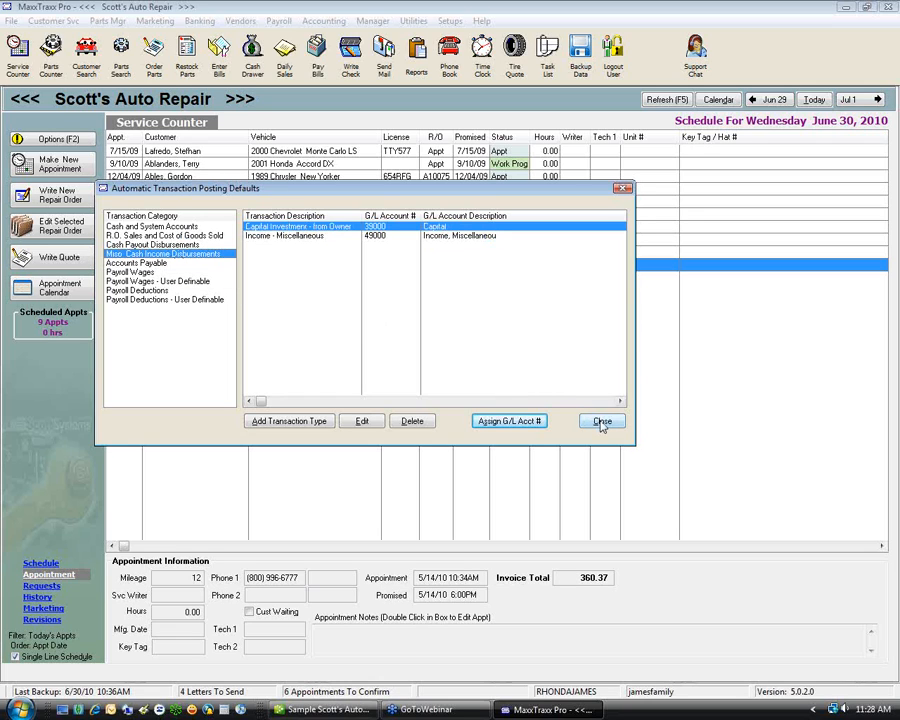
pyautogui.click(602, 421)
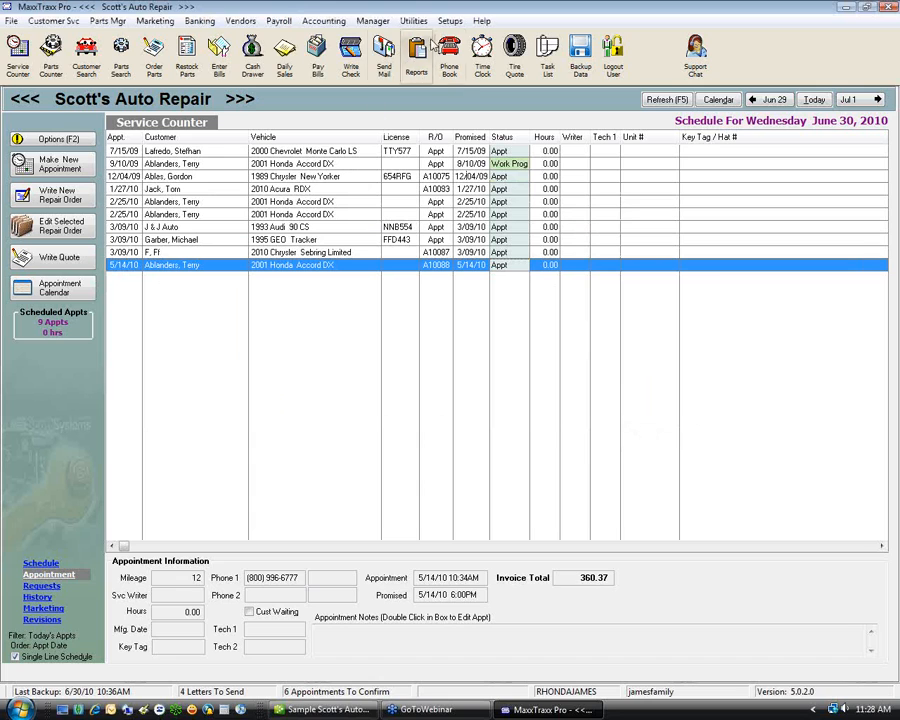
# Open the product code setup for parts to examine the assigned asset, income and COGS accounts.
pyautogui.click(460, 22)
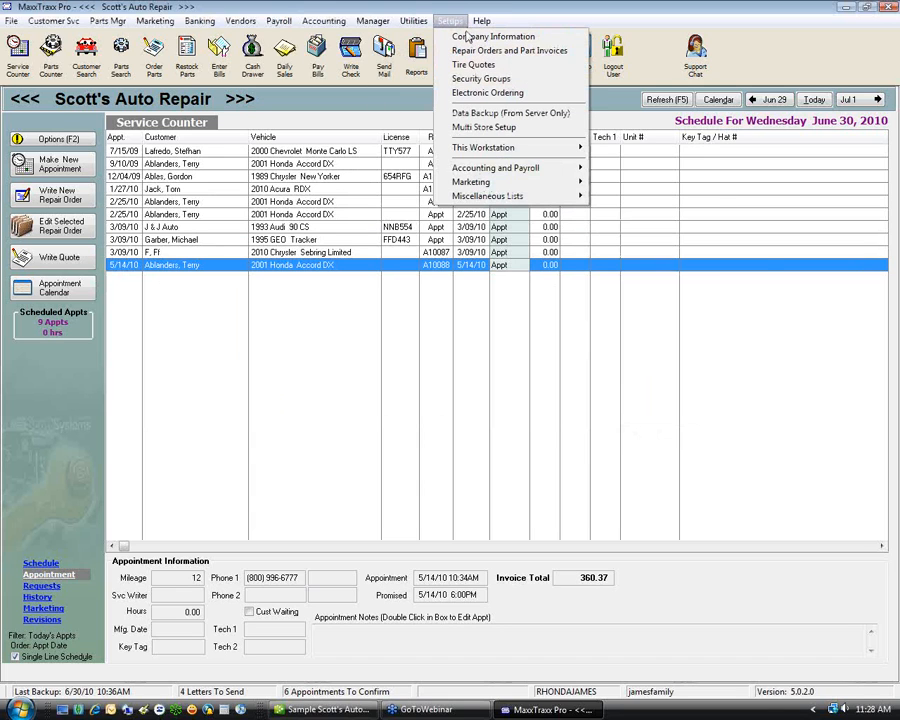
pyautogui.moveTo(506, 169)
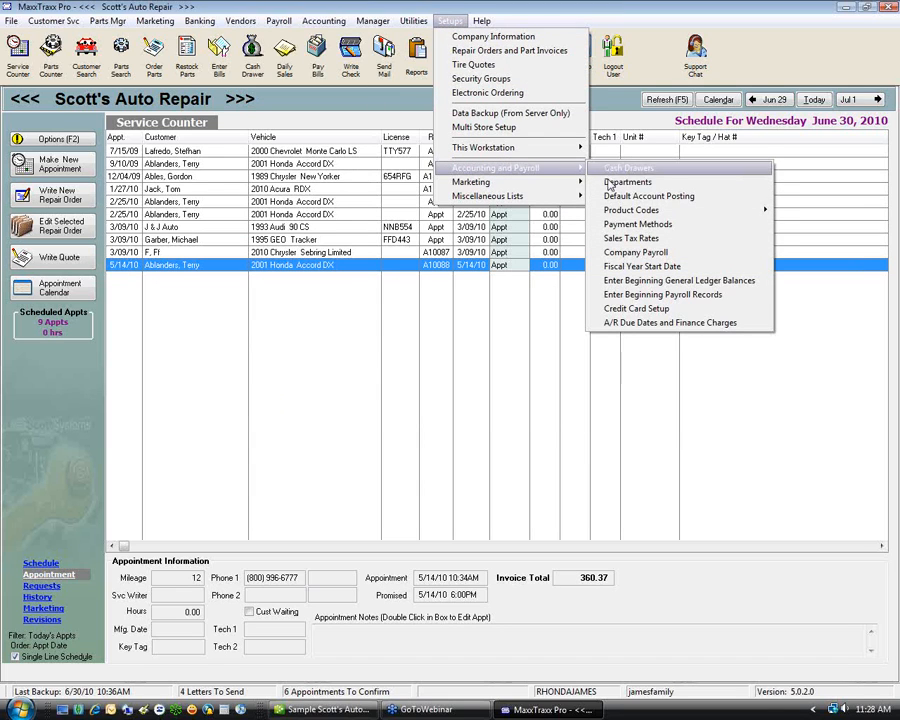
pyautogui.moveTo(620, 216)
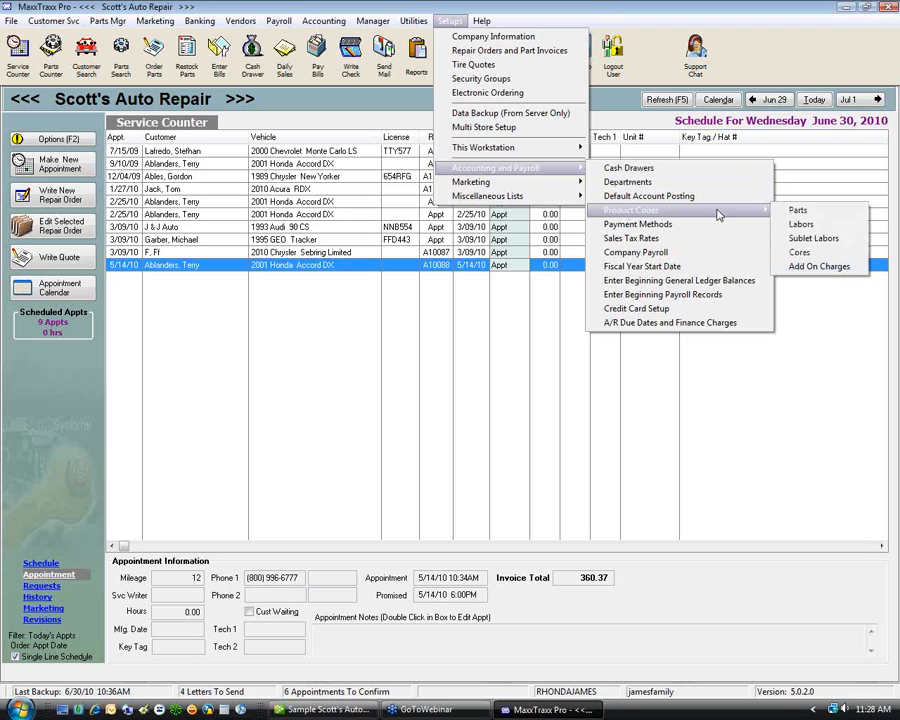
pyautogui.click(810, 213)
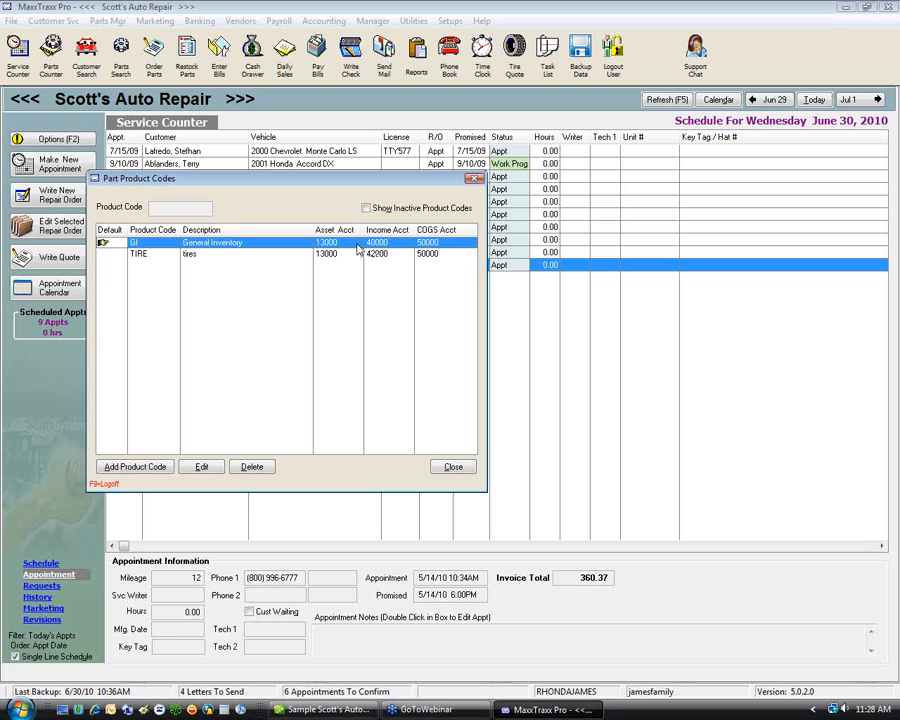
# Open the General Inventory part code, look up accounts starting with 13 for its inventory asset, and keep the existing assignment.
pyautogui.click(202, 468)
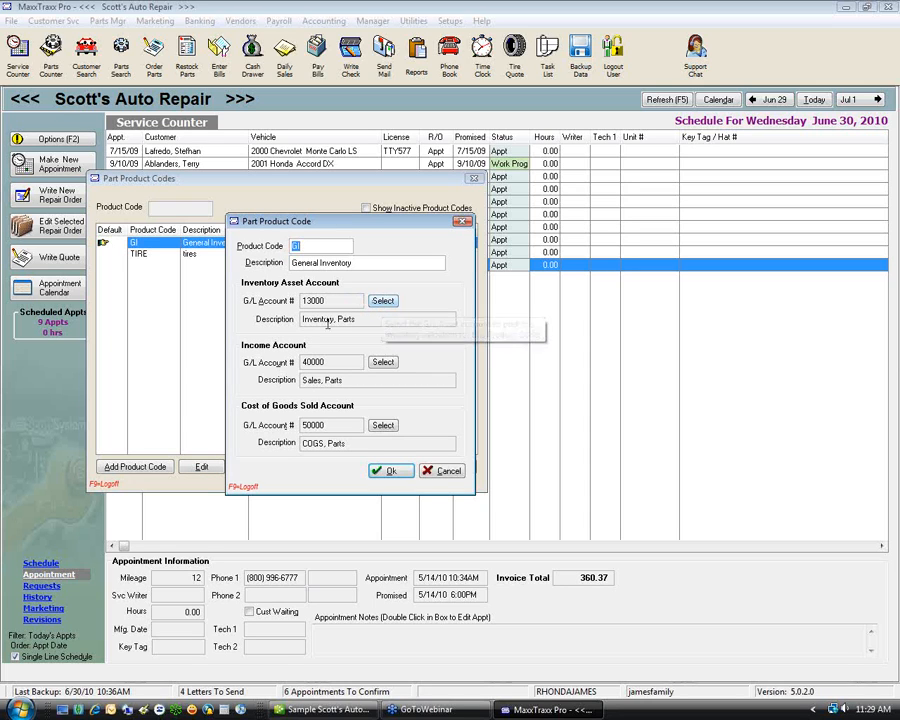
pyautogui.click(382, 301)
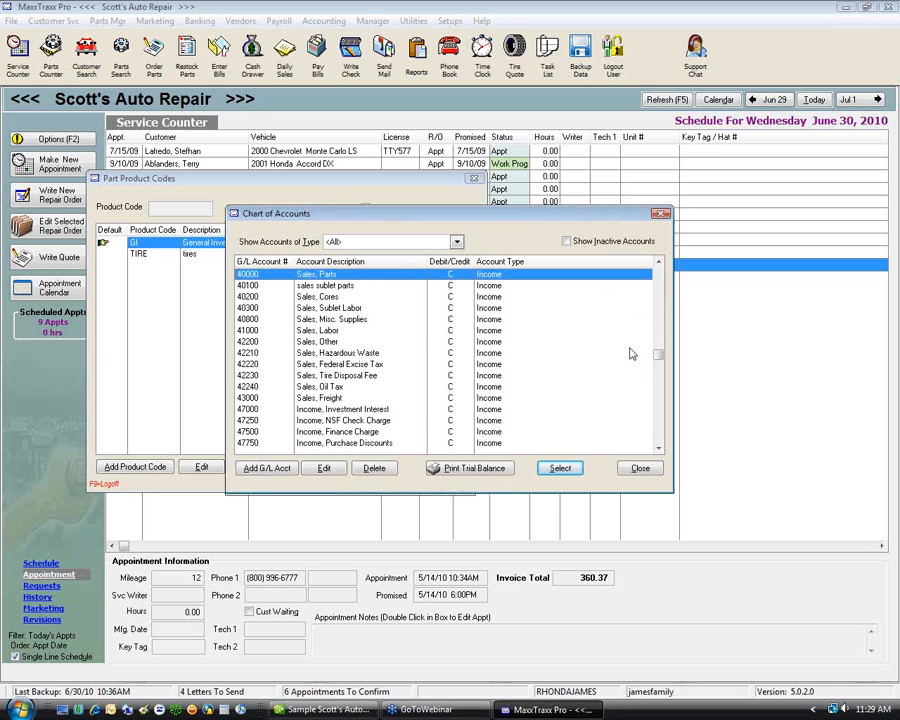
pyautogui.write('13')
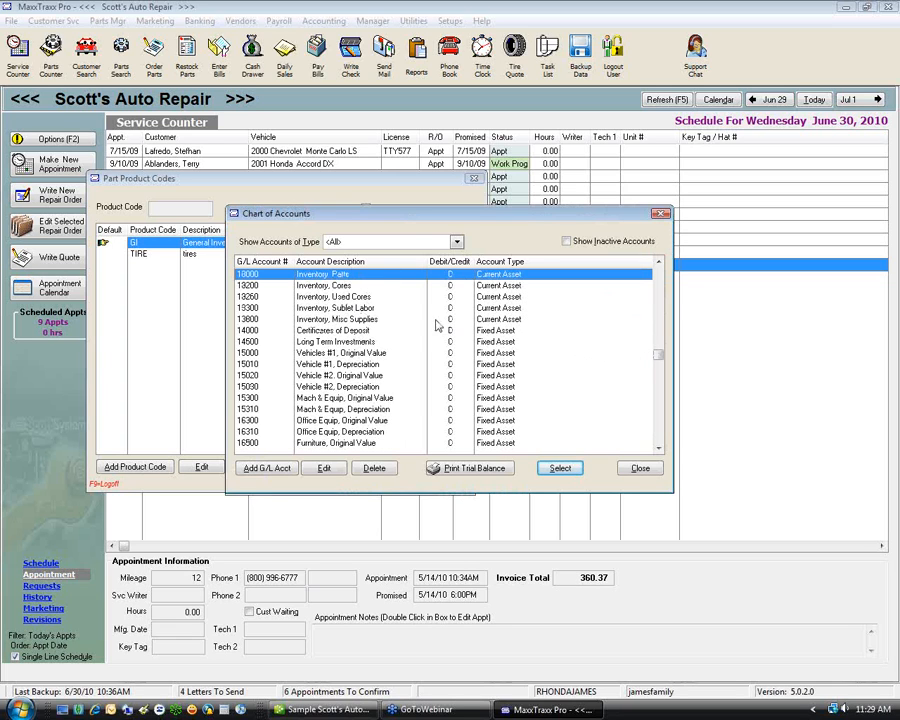
pyautogui.click(638, 468)
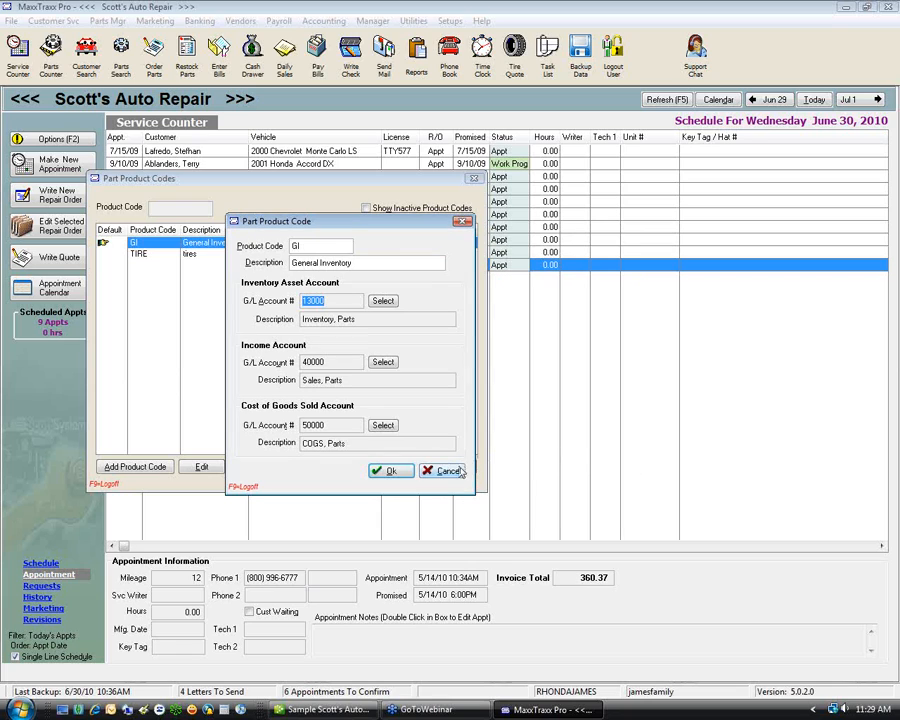
pyautogui.click(391, 473)
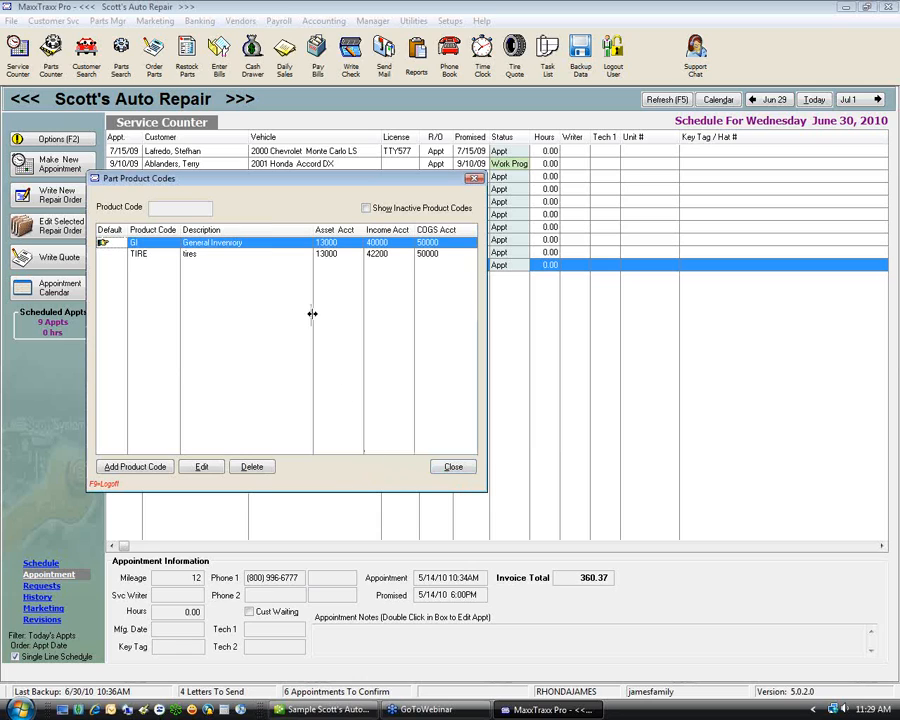
# Compare the asset, income and COGS accounts of the General Inventory and TIRE part codes, and close the list.
pyautogui.click(284, 255)
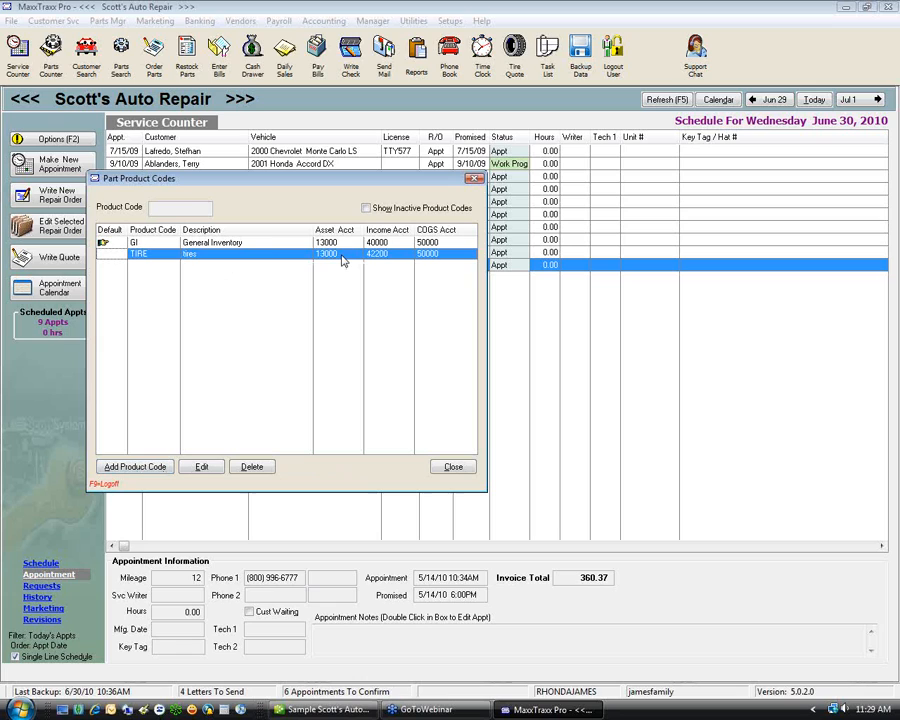
pyautogui.click(265, 244)
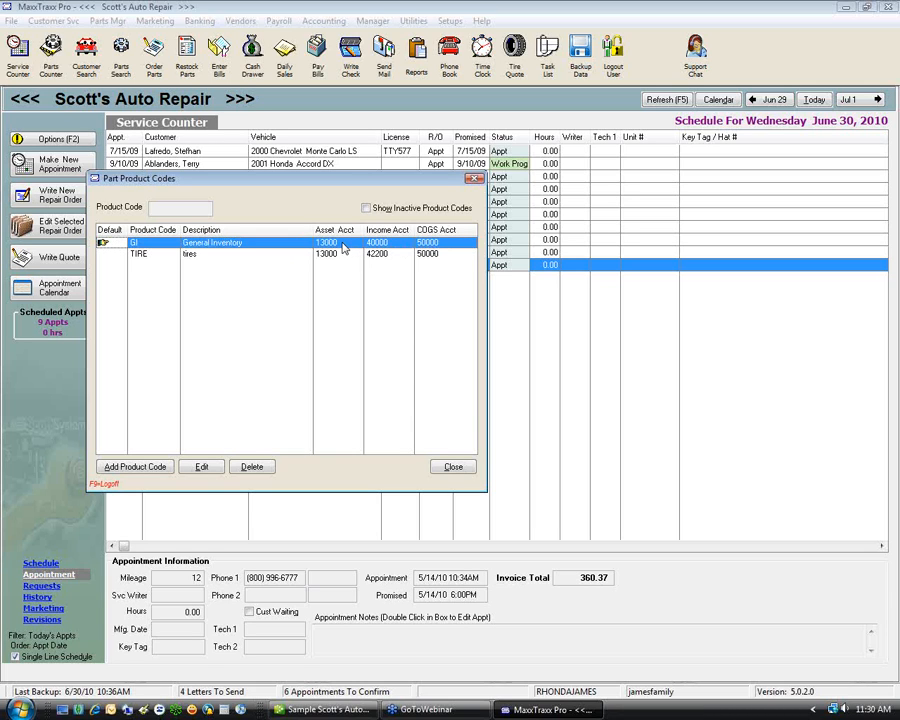
pyautogui.click(250, 258)
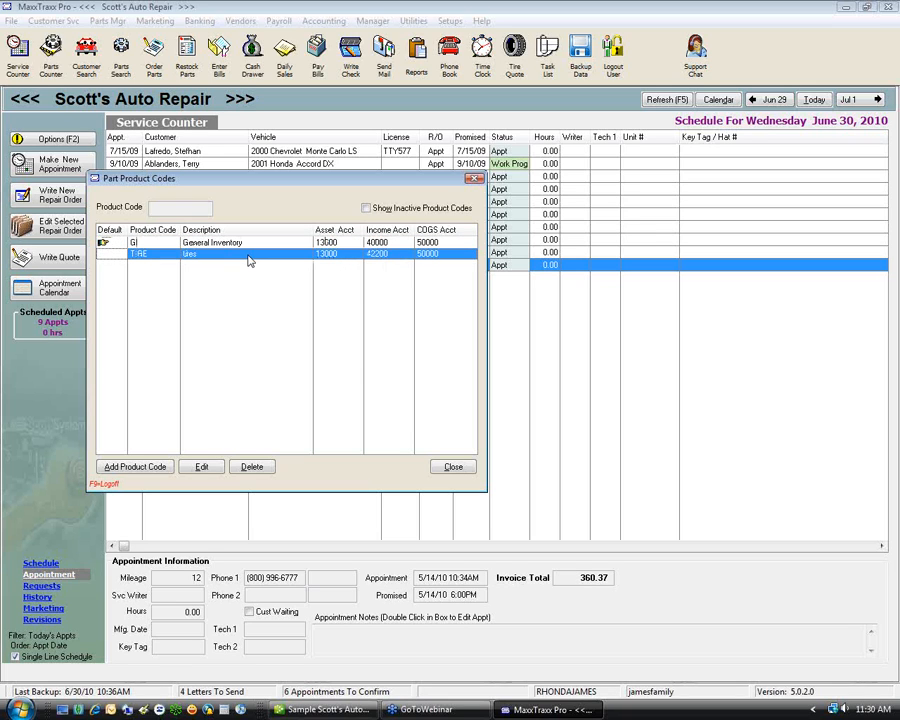
pyautogui.click(390, 246)
pyautogui.click(393, 256)
pyautogui.click(454, 474)
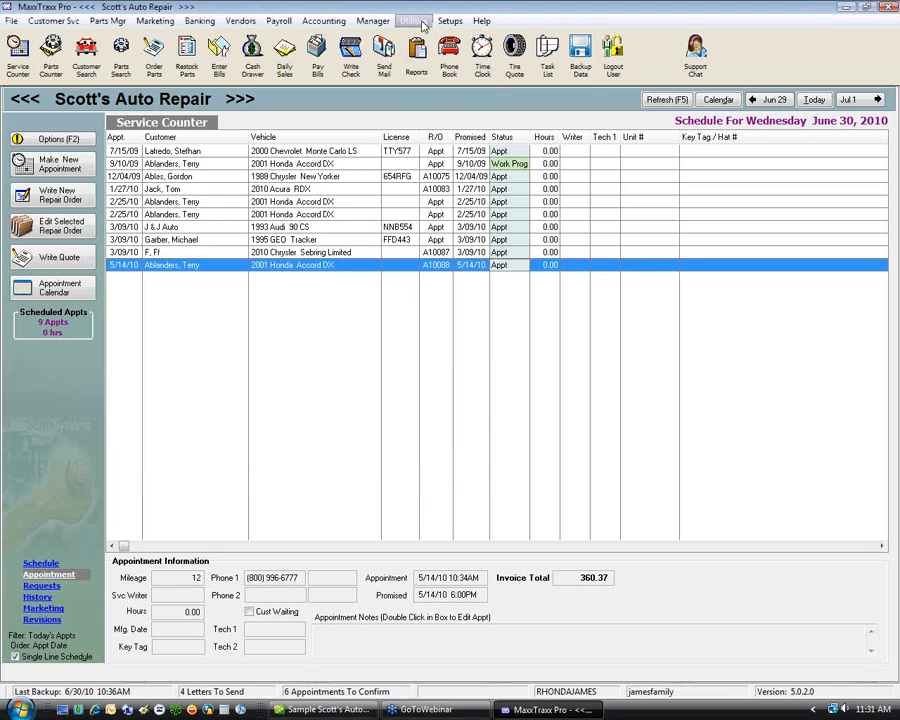
# Examine the income accounts assigned to the labor product codes and close the list.
pyautogui.click(447, 24)
pyautogui.moveTo(540, 168)
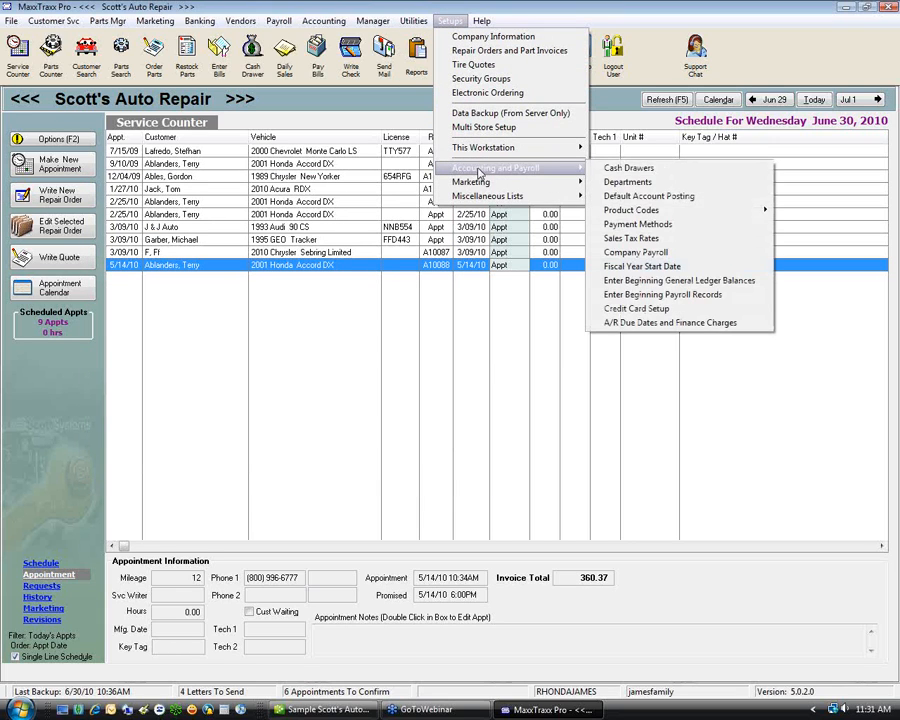
pyautogui.moveTo(616, 210)
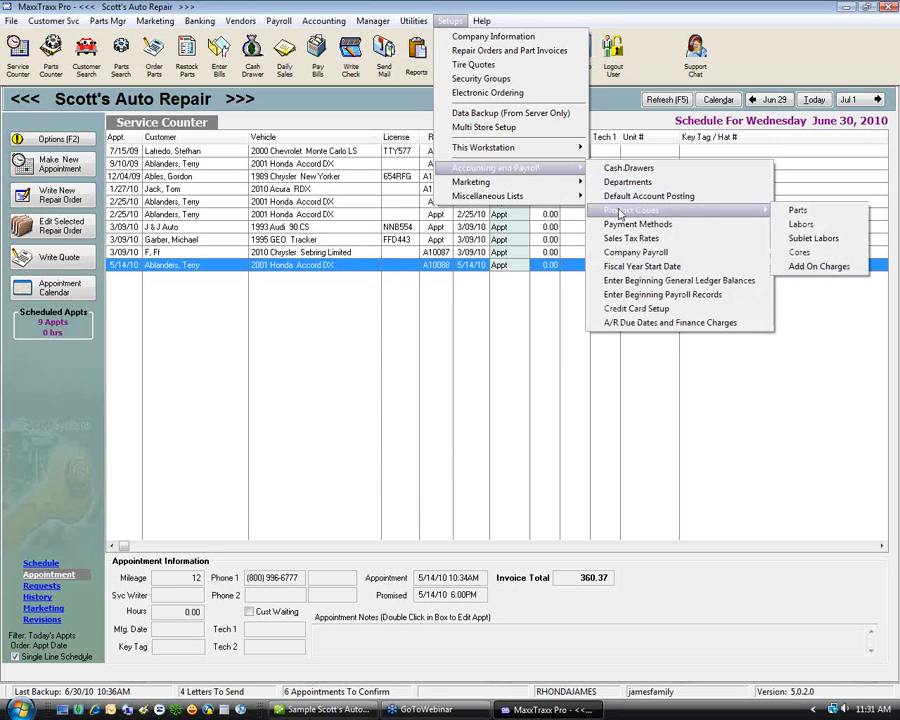
pyautogui.click(800, 226)
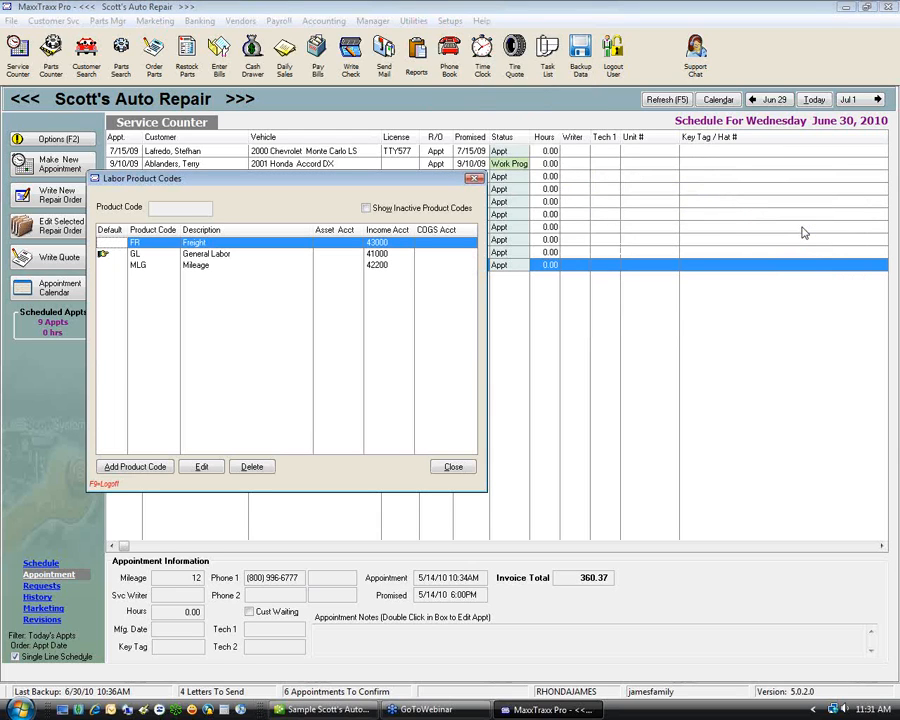
pyautogui.click(453, 468)
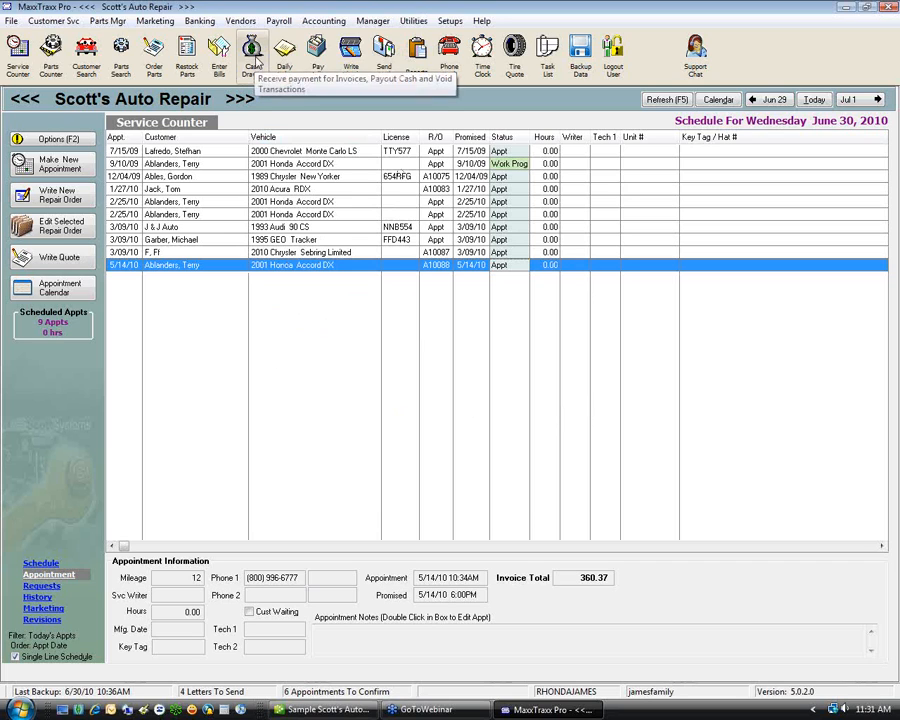
# View the cash drawer transaction types and the Front Counter #1 drawer reconciliation for 1/21/2010 to 6/29/2010, cancelling both without changes.
pyautogui.click(253, 55)
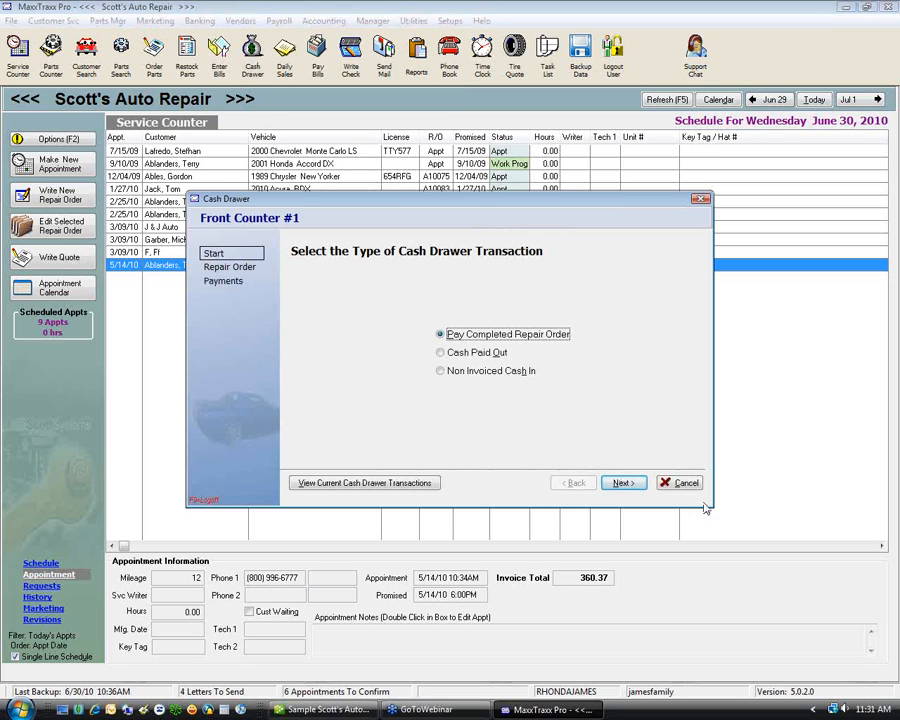
pyautogui.click(680, 483)
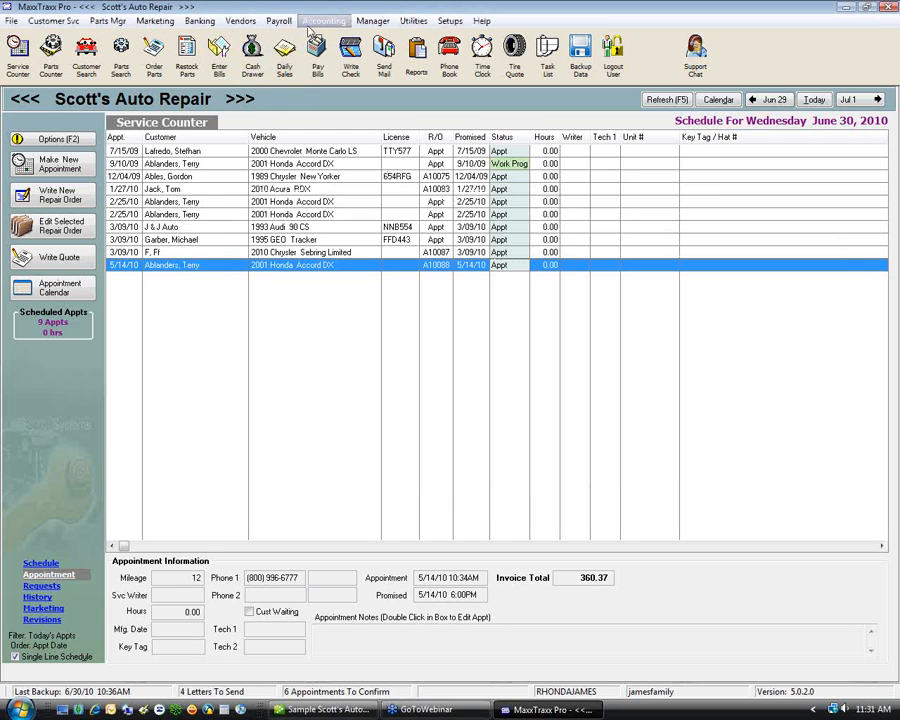
pyautogui.click(372, 21)
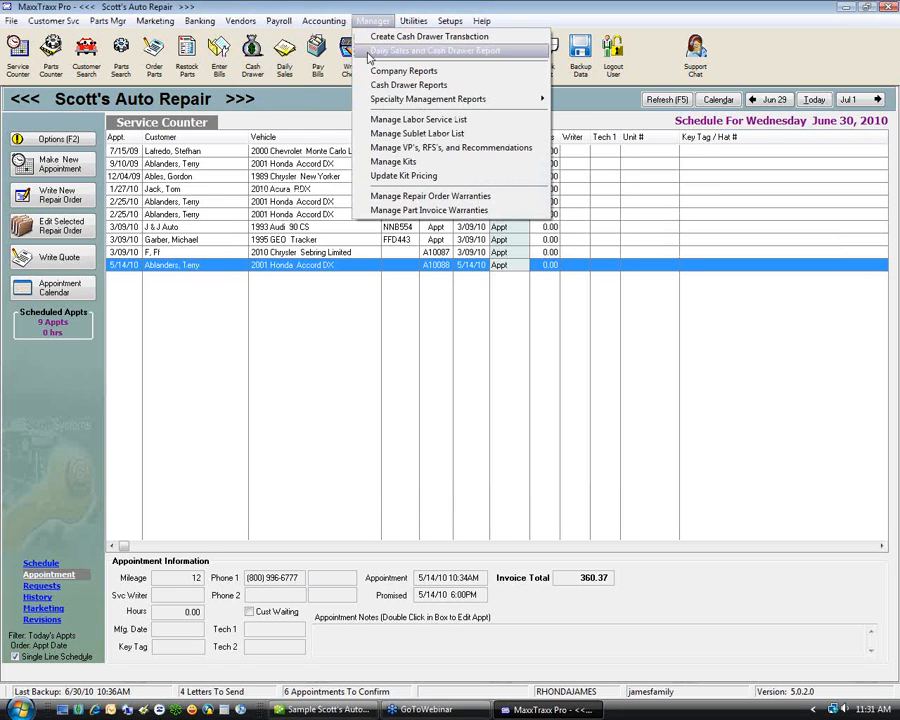
pyautogui.click(369, 52)
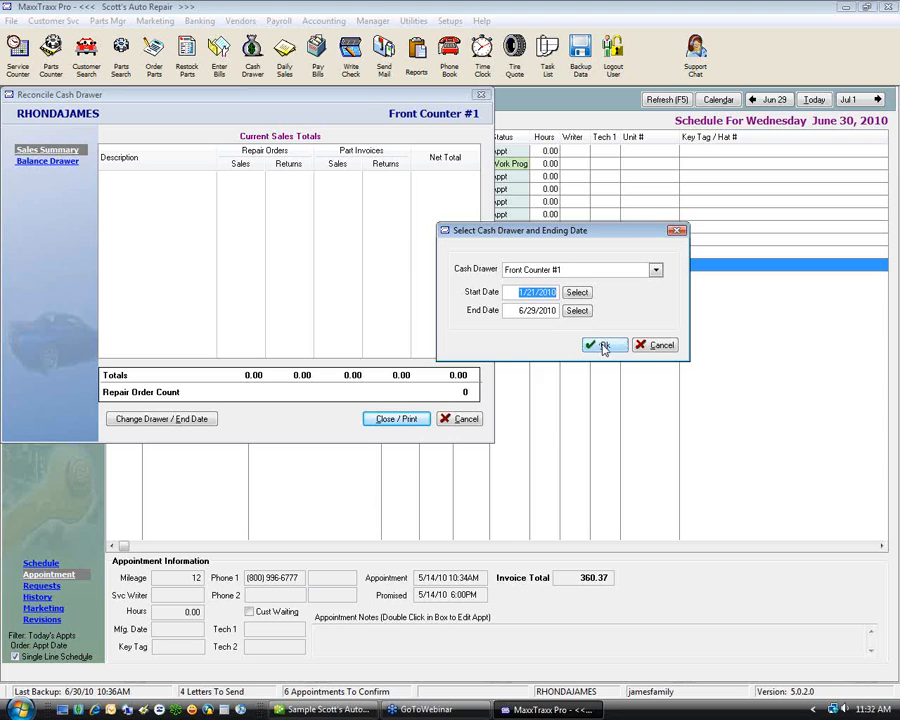
pyautogui.click(604, 346)
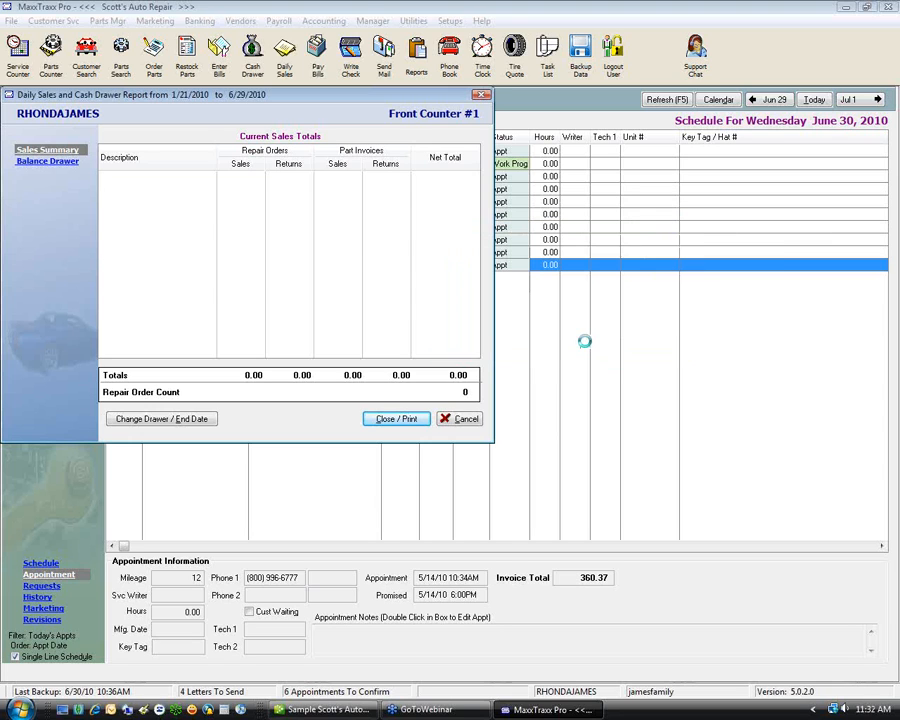
pyautogui.click(29, 163)
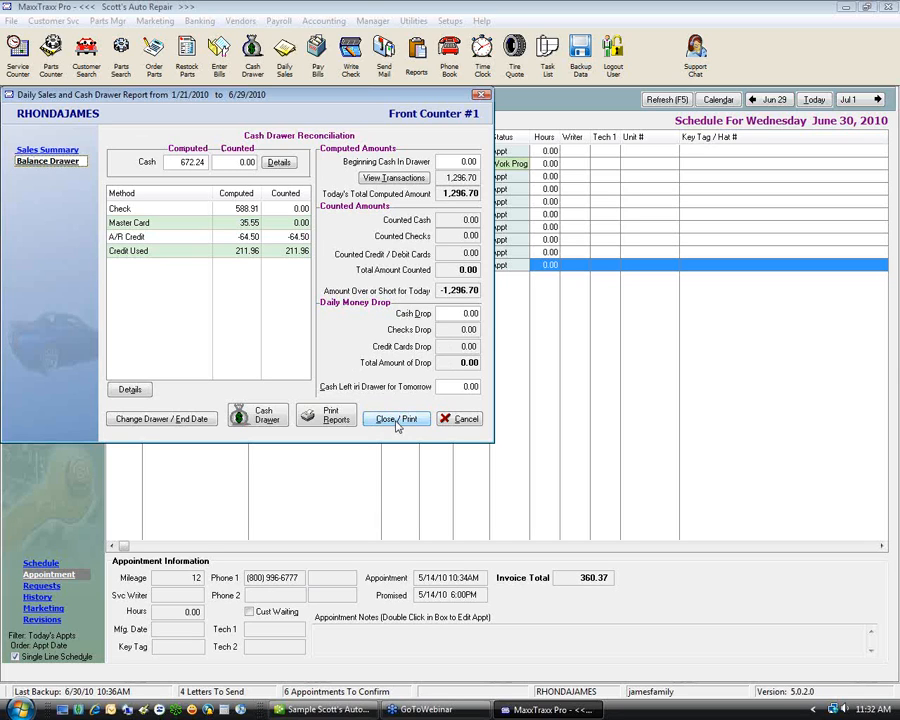
pyautogui.click(455, 421)
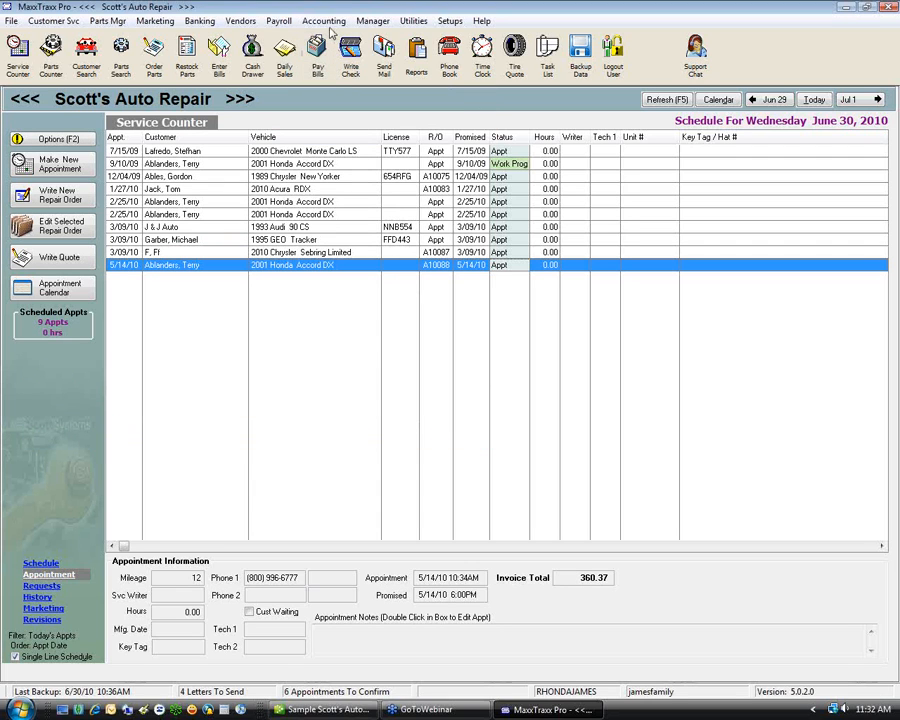
# Open the QuickBooks transaction export and try toggling the vendor invoices filter and the single QuickBooks transaction option.
pyautogui.click(326, 21)
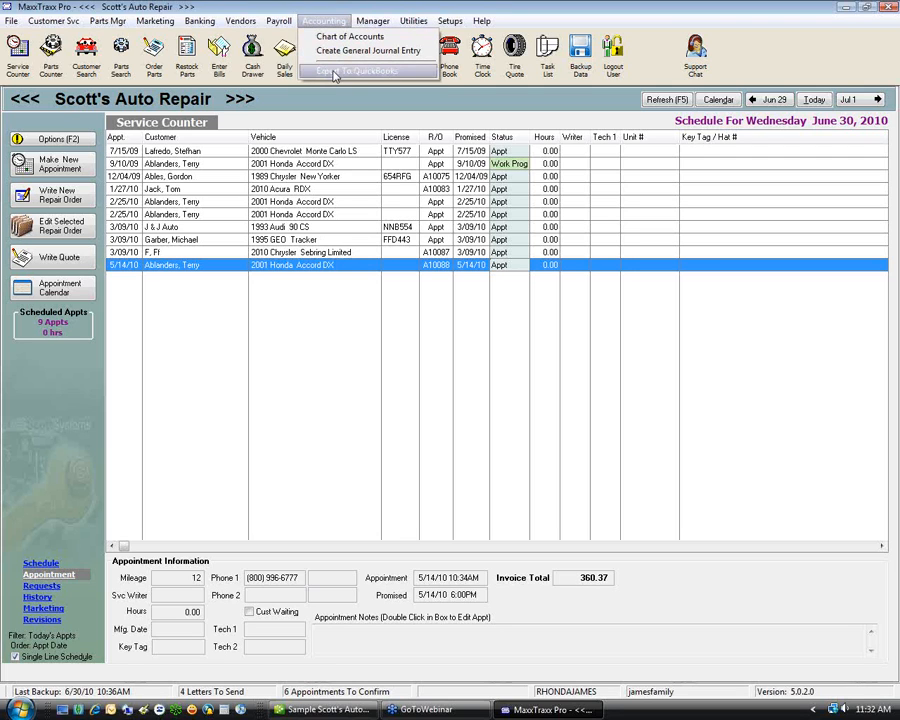
pyautogui.click(335, 72)
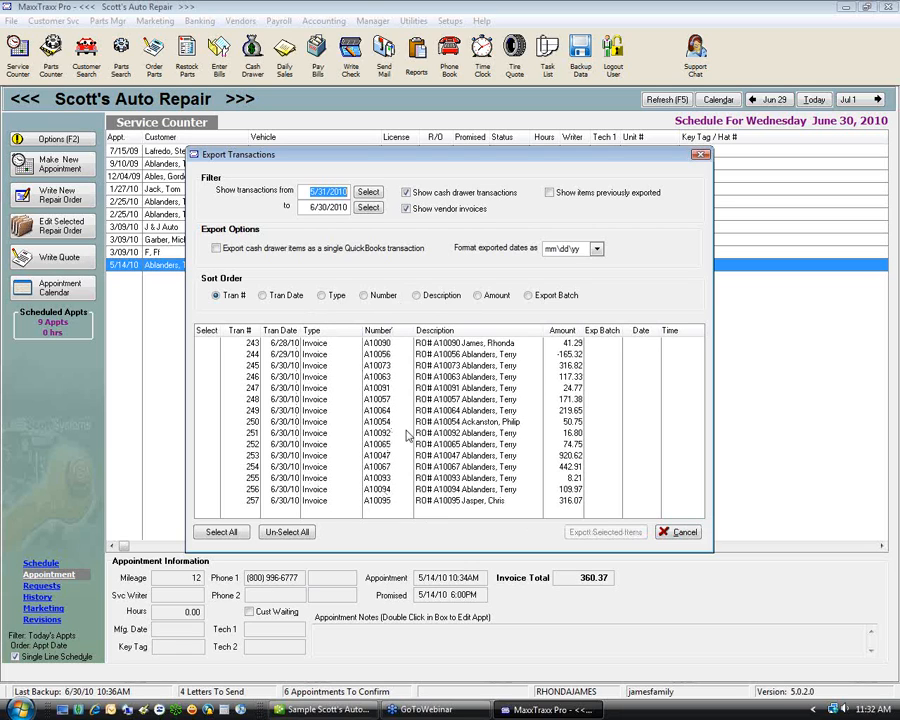
pyautogui.click(407, 210)
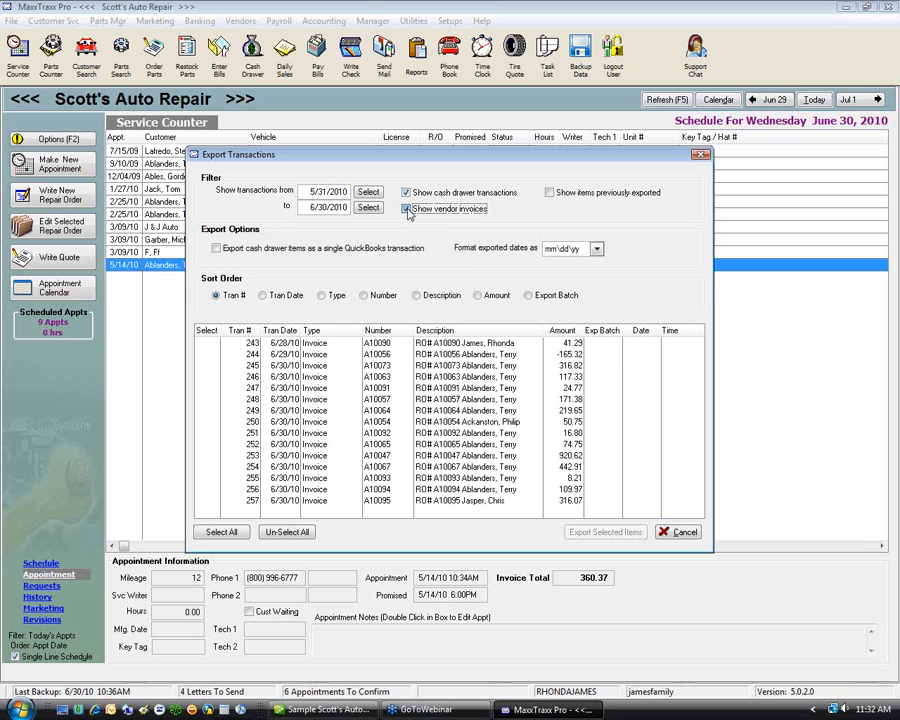
pyautogui.click(408, 211)
pyautogui.click(407, 210)
pyautogui.click(216, 249)
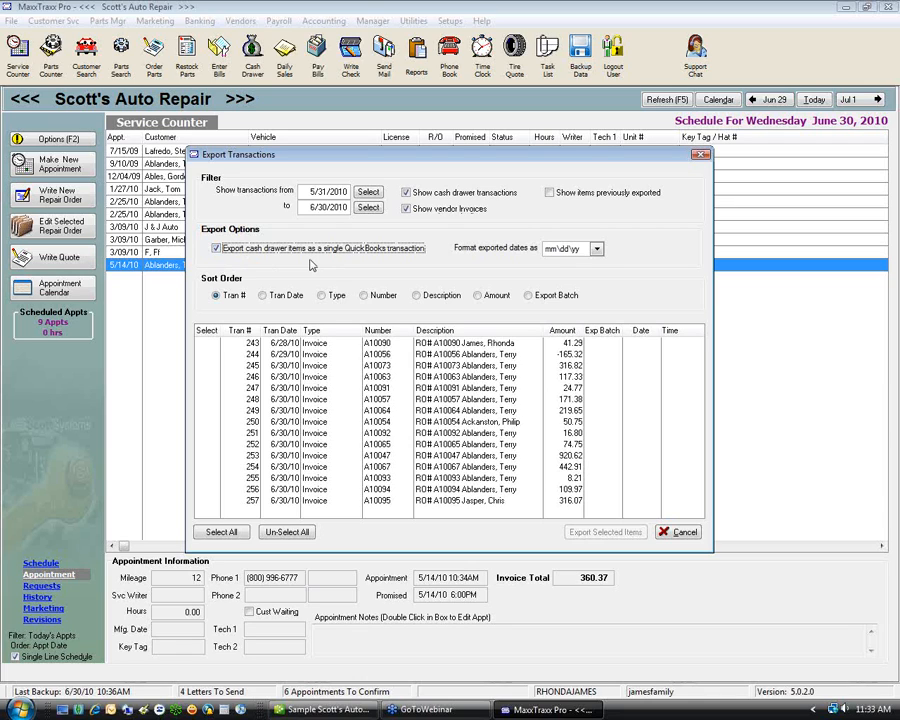
pyautogui.click(216, 249)
# Mark the first nine listed invoices for export and set cash drawer items to export as a single QuickBooks transaction.
pyautogui.click(204, 343)
pyautogui.click(206, 355)
pyautogui.click(205, 366)
pyautogui.click(204, 377)
pyautogui.click(204, 388)
pyautogui.click(205, 399)
pyautogui.click(204, 410)
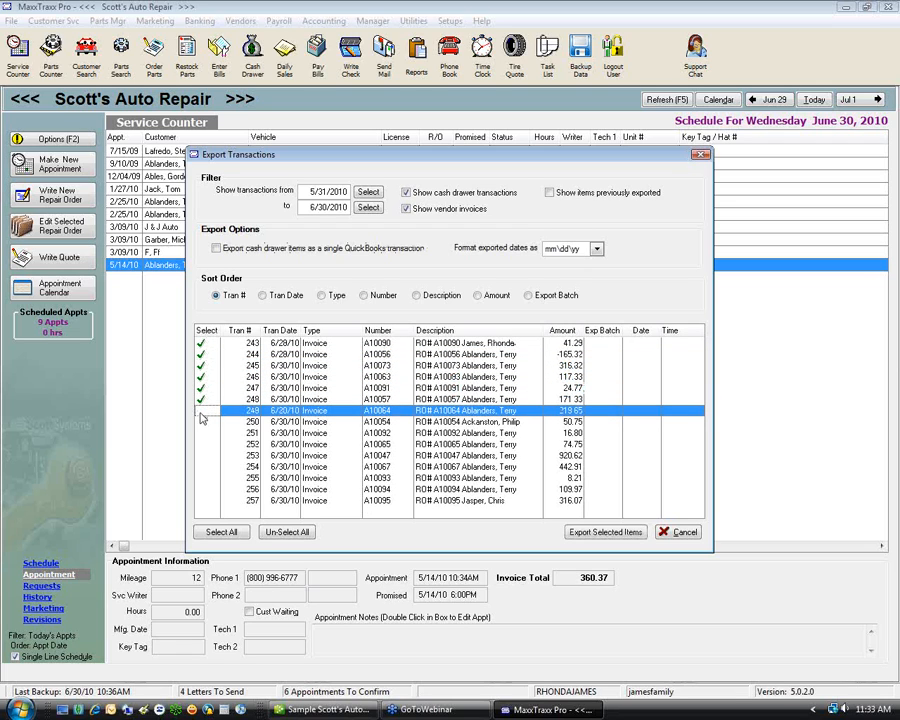
pyautogui.click(204, 421)
pyautogui.click(216, 248)
pyautogui.click(207, 432)
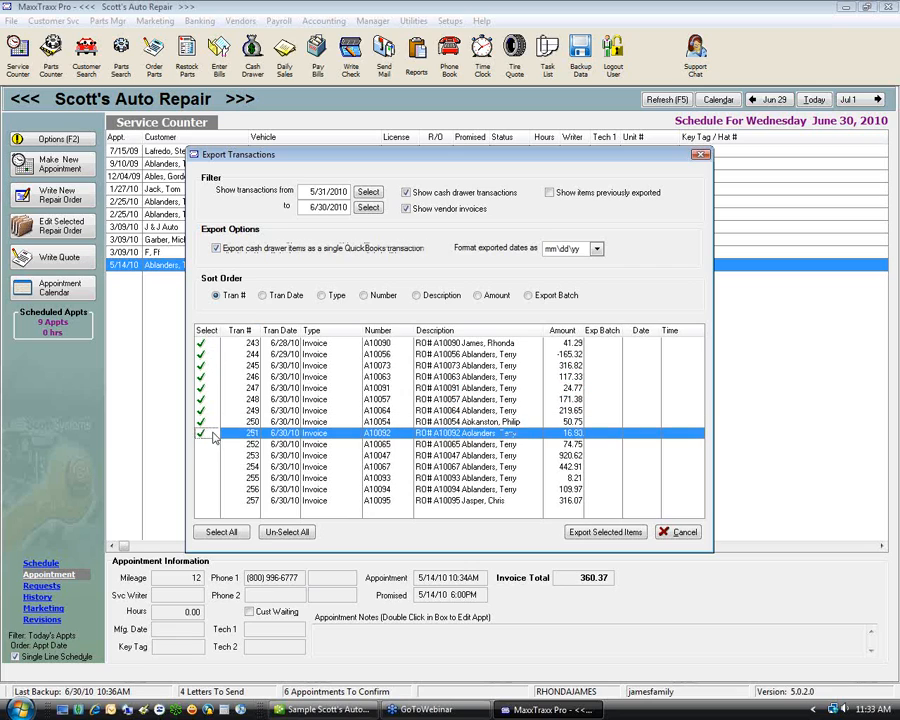
# Mark the remaining six invoices, transactions 252 to 257, for export.
pyautogui.click(207, 443)
pyautogui.click(207, 455)
pyautogui.click(207, 466)
pyautogui.click(207, 477)
pyautogui.click(207, 489)
pyautogui.click(207, 500)
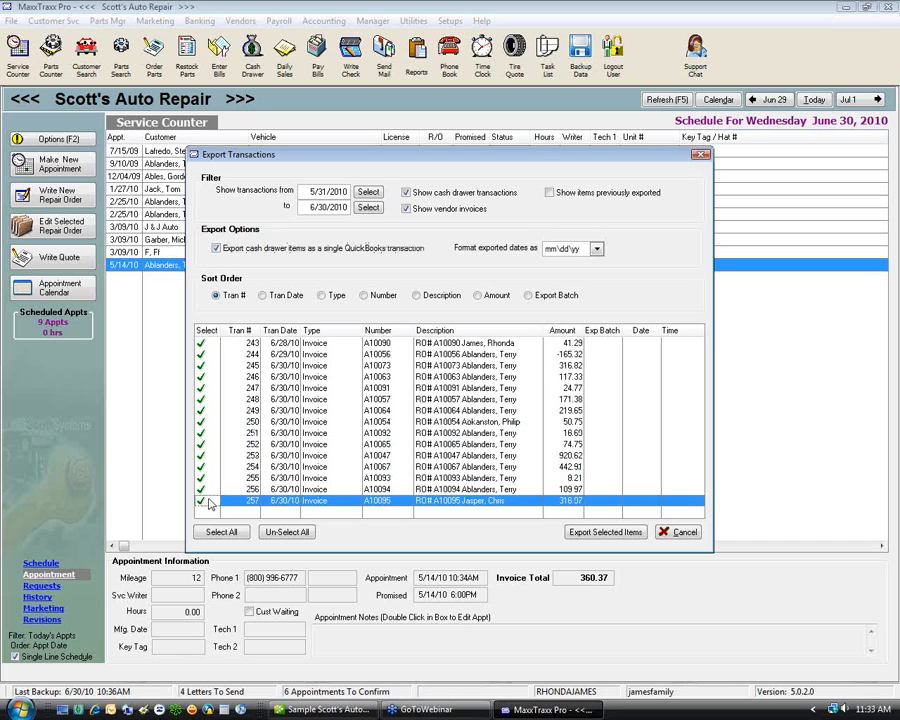
# Clear all export selections and mark only transactions 243 to 246.
pyautogui.click(287, 532)
pyautogui.click(201, 343)
pyautogui.click(201, 354)
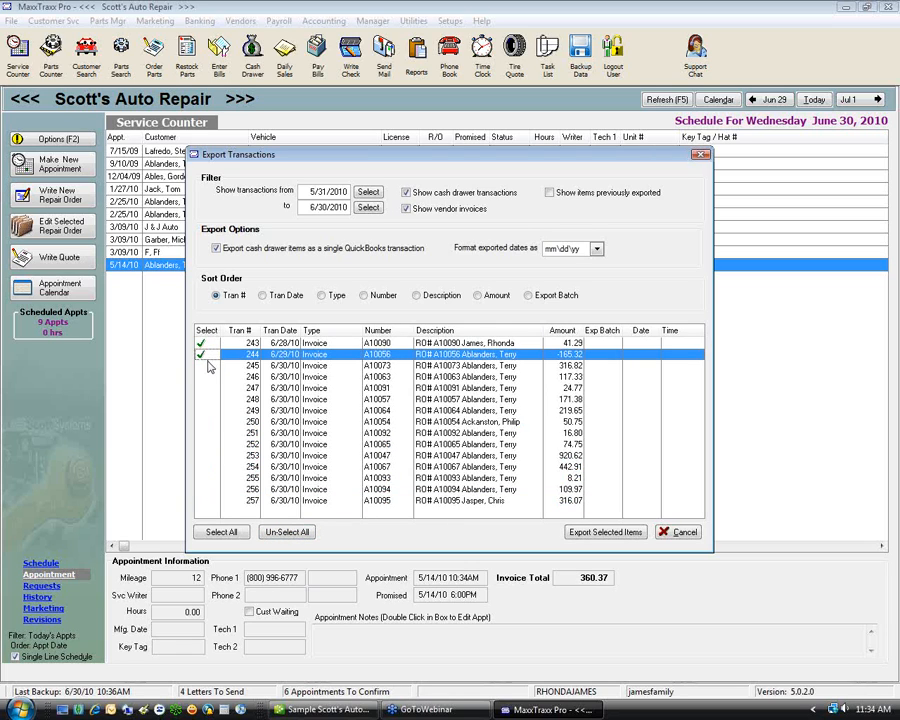
pyautogui.click(202, 366)
pyautogui.click(206, 380)
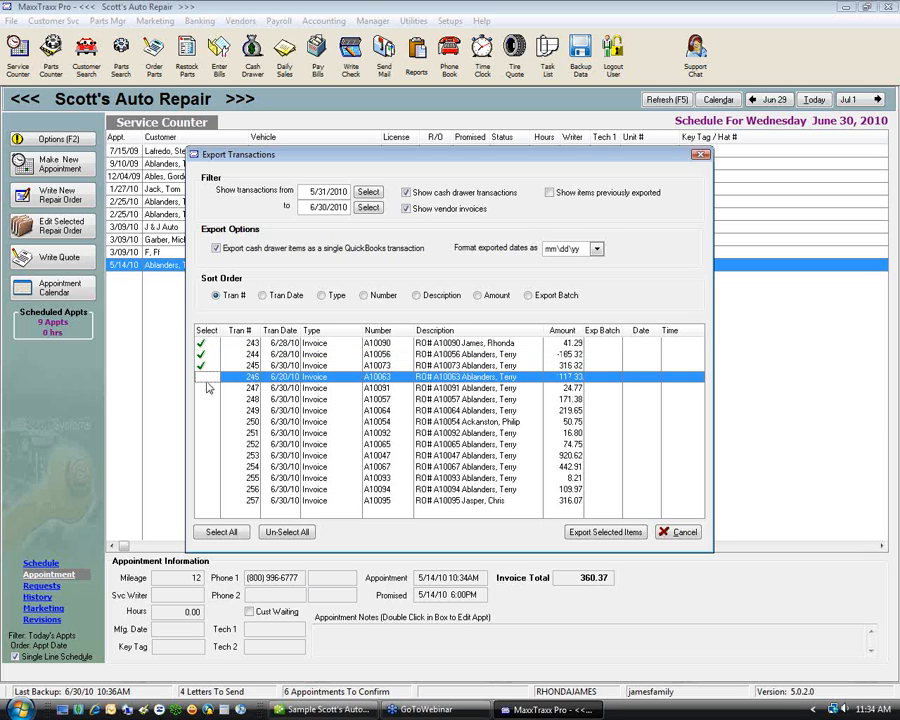
pyautogui.click(203, 378)
pyautogui.click(208, 345)
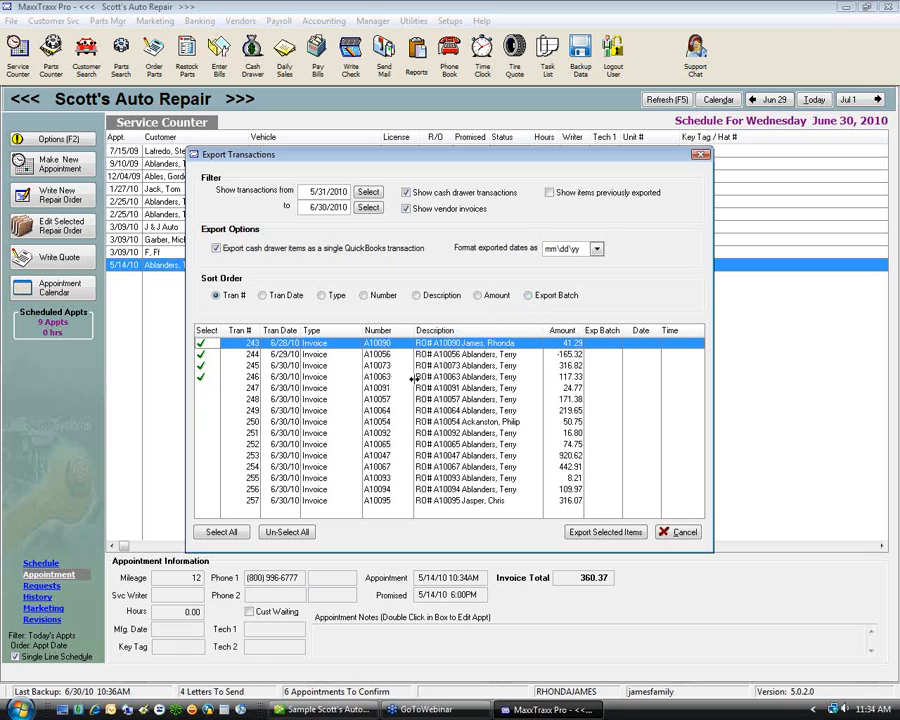
# Set the transaction filter's start date to 5/31/2009 and toggle the display of previously exported items on and off.
pyautogui.click(549, 196)
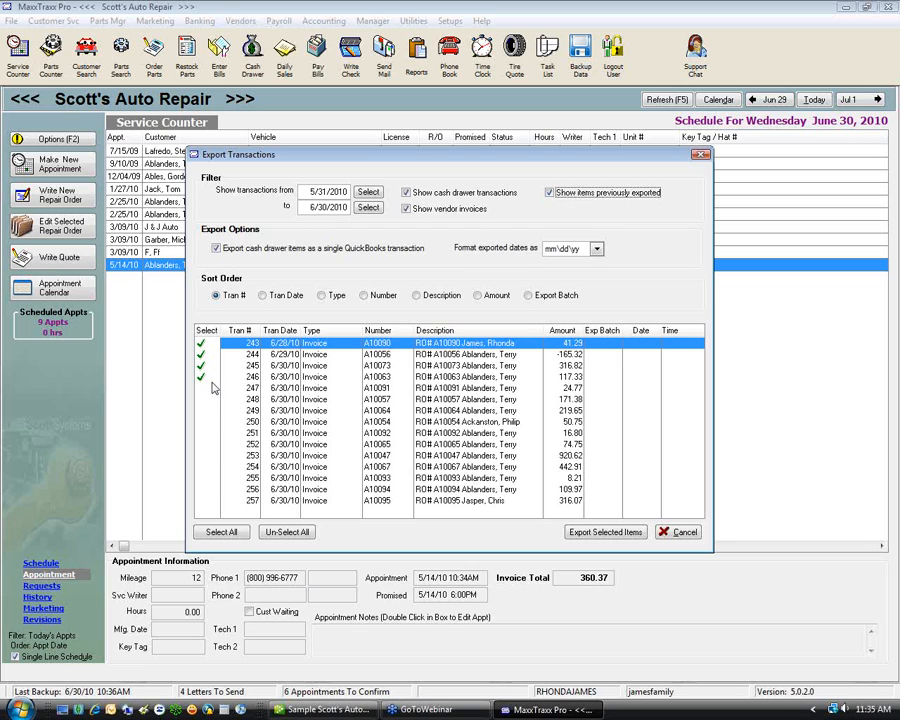
pyautogui.click(367, 193)
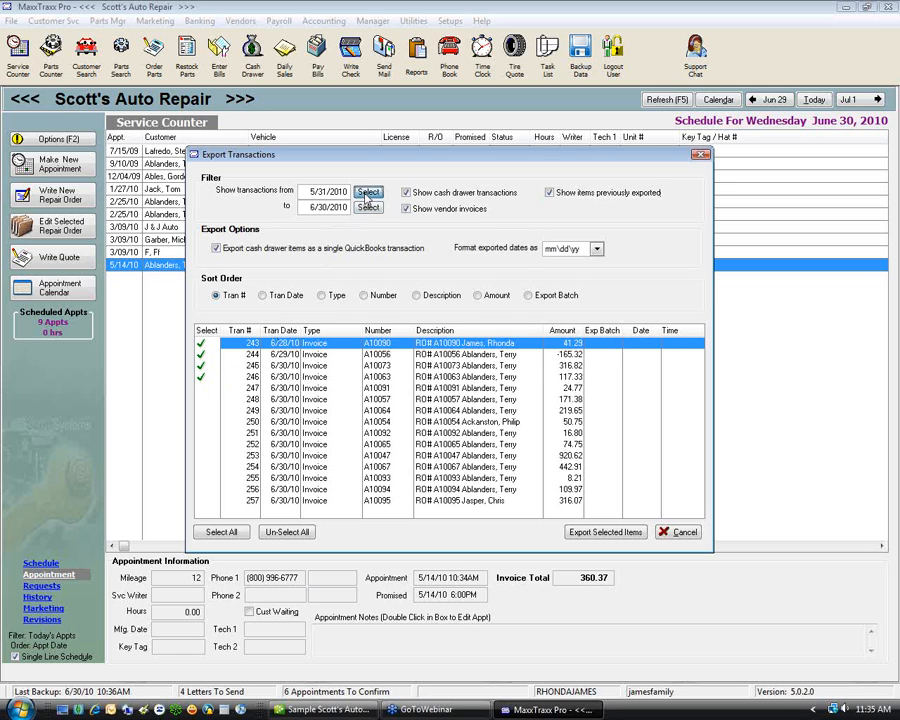
pyautogui.click(517, 296)
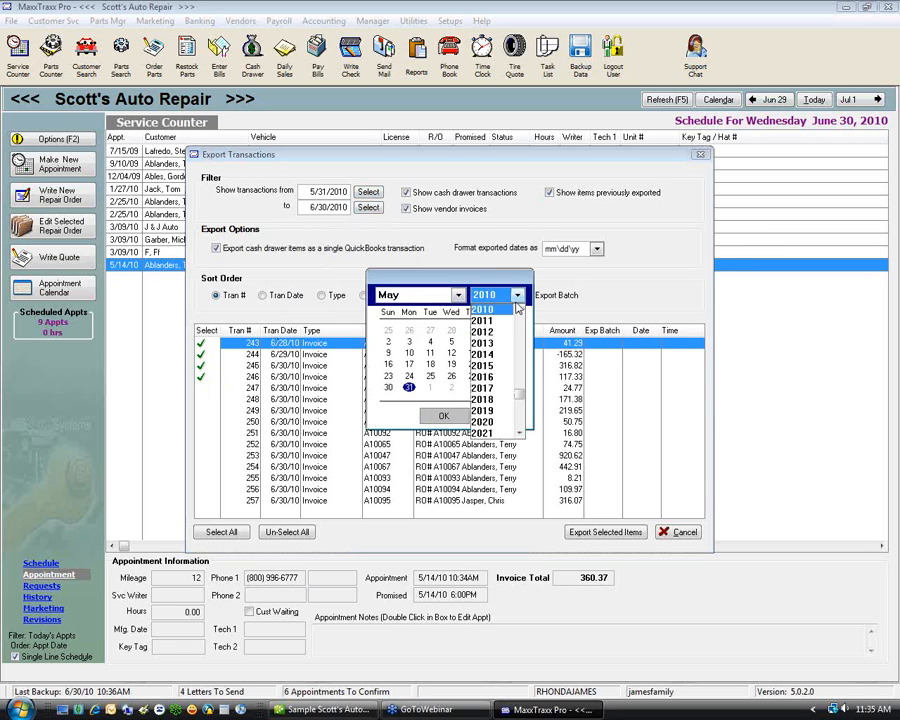
pyautogui.click(518, 309)
pyautogui.click(495, 310)
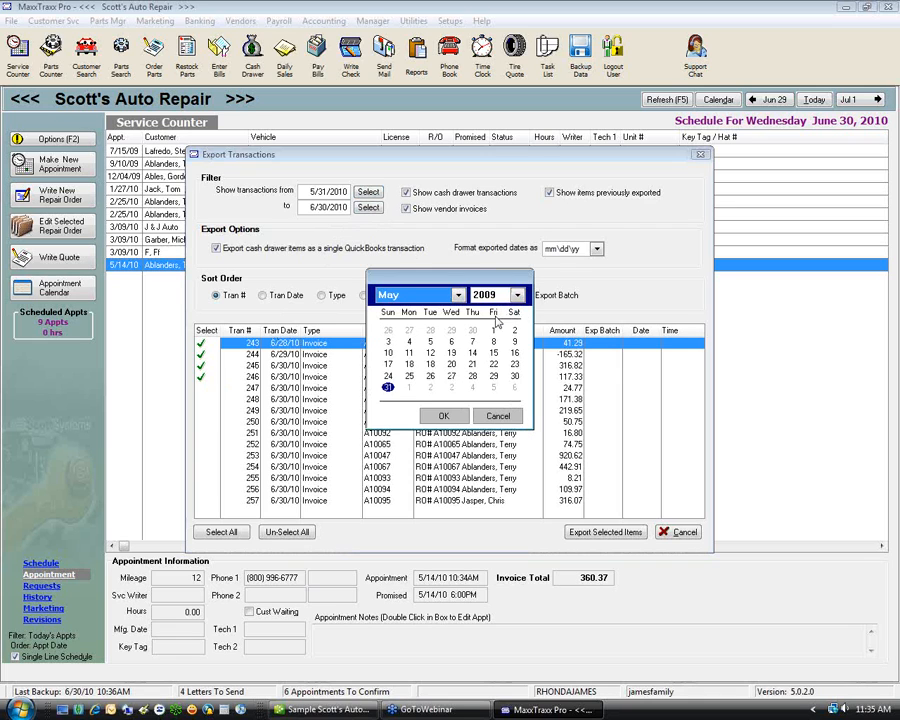
pyautogui.click(443, 415)
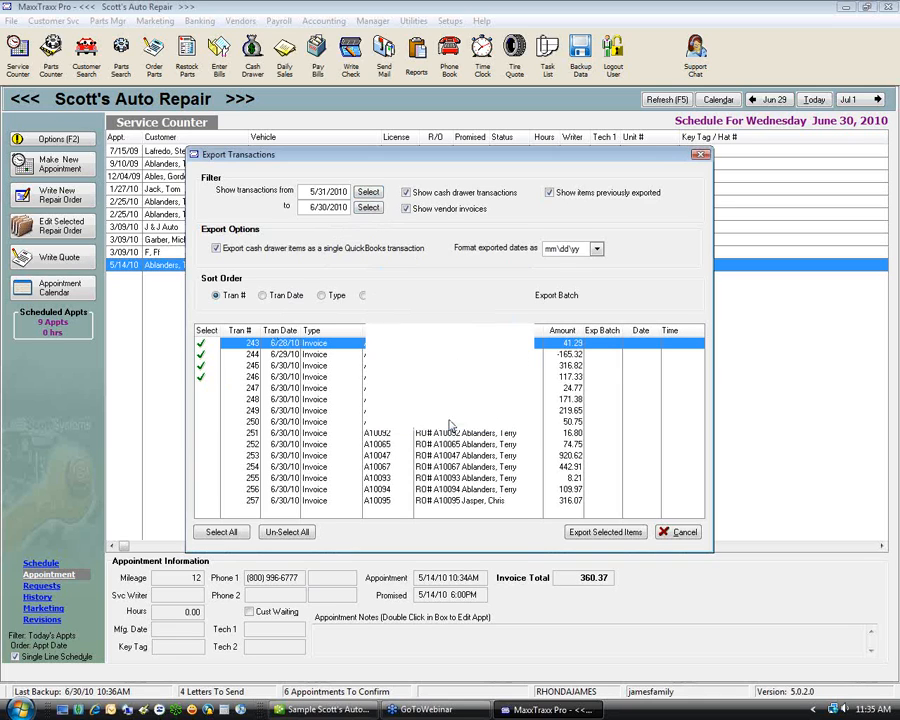
pyautogui.click(549, 193)
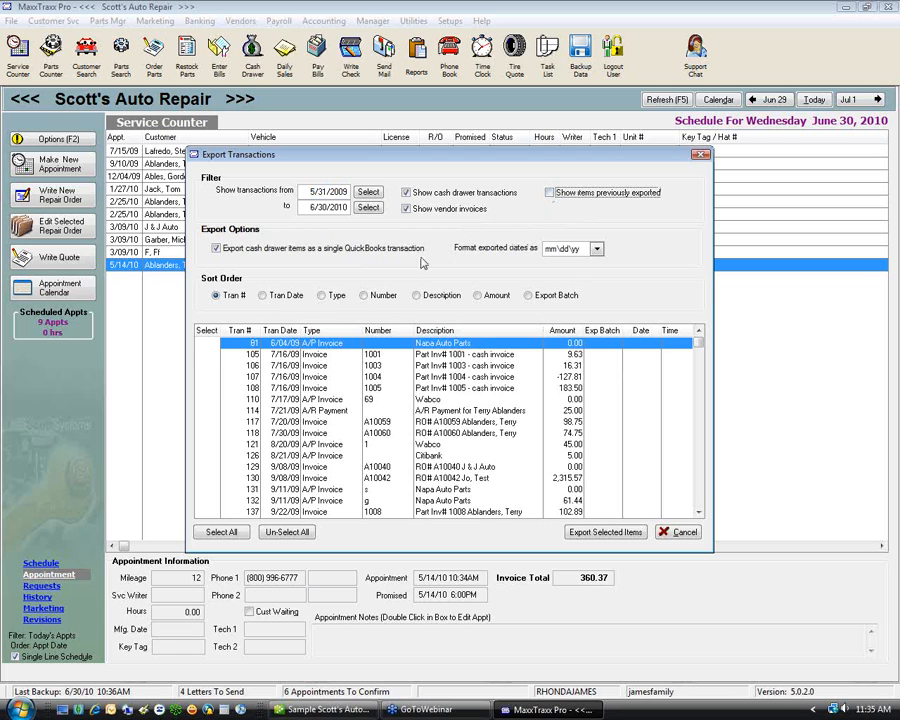
# Mark the first ten listed transactions, 91 through 121, for export.
pyautogui.click(203, 344)
pyautogui.click(208, 354)
pyautogui.click(206, 365)
pyautogui.click(205, 376)
pyautogui.click(204, 388)
pyautogui.click(204, 399)
pyautogui.click(204, 411)
pyautogui.click(202, 421)
pyautogui.click(203, 433)
pyautogui.click(204, 444)
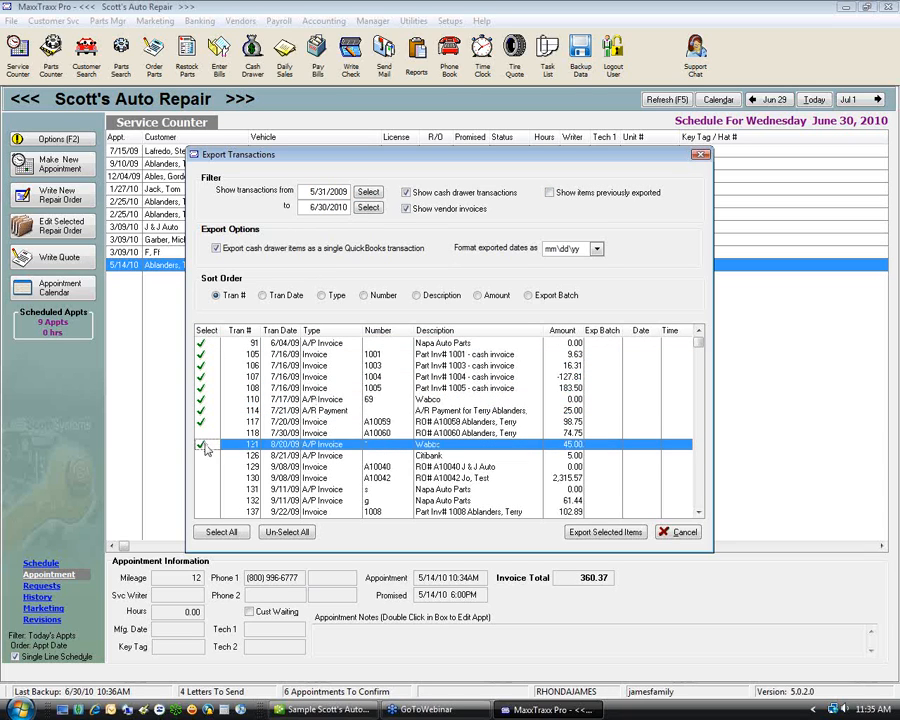
pyautogui.click(210, 435)
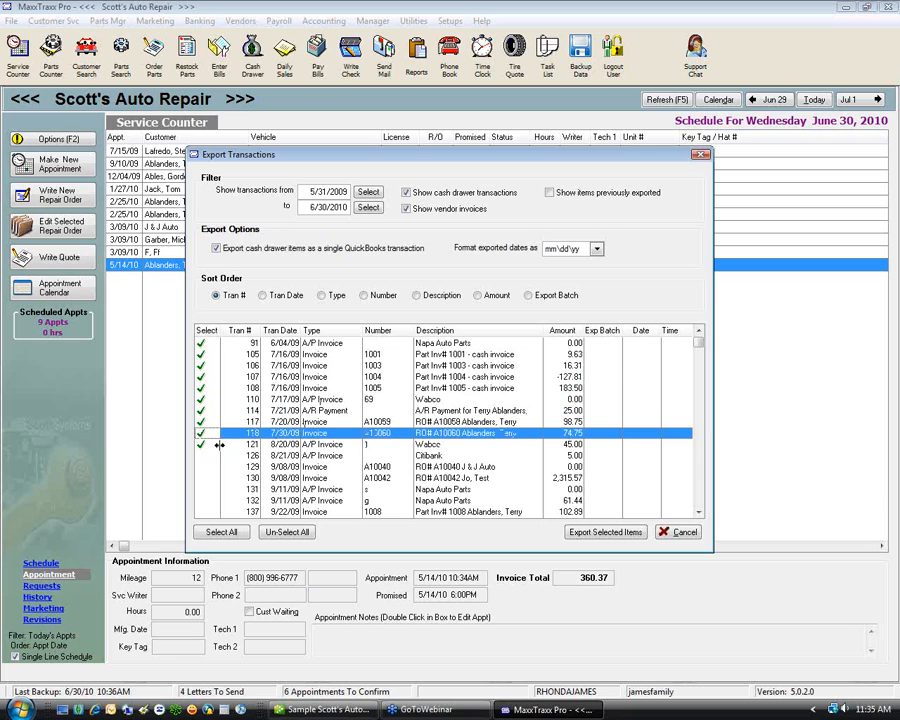
# Unmark the first nine listed transactions, 91 through 118.
pyautogui.click(201, 445)
pyautogui.click(201, 433)
pyautogui.click(201, 421)
pyautogui.click(200, 410)
pyautogui.click(205, 399)
pyautogui.click(208, 388)
pyautogui.click(205, 377)
pyautogui.click(205, 365)
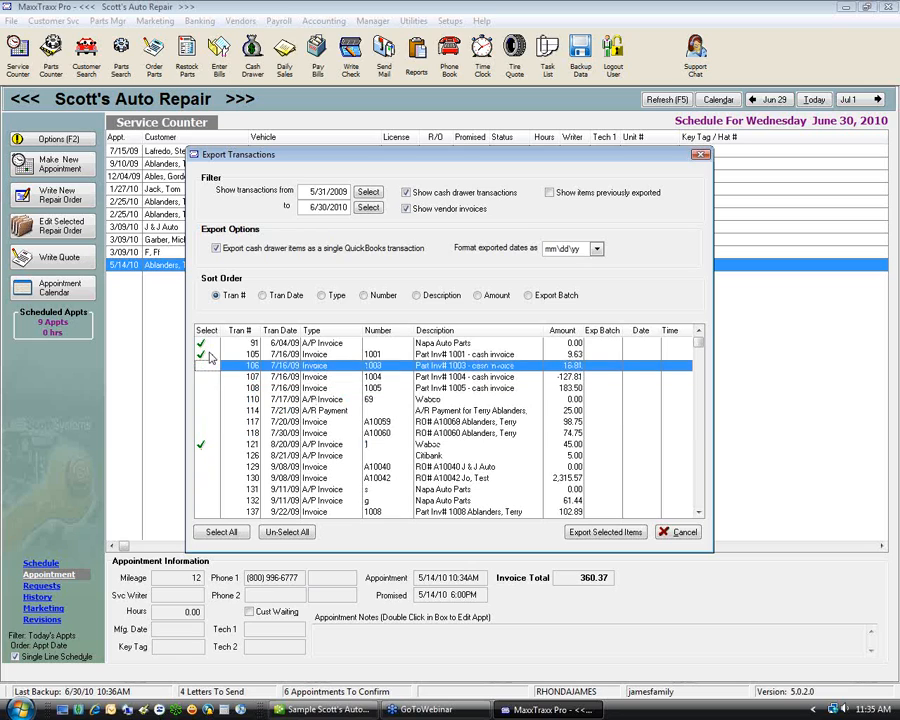
pyautogui.click(205, 354)
pyautogui.click(205, 343)
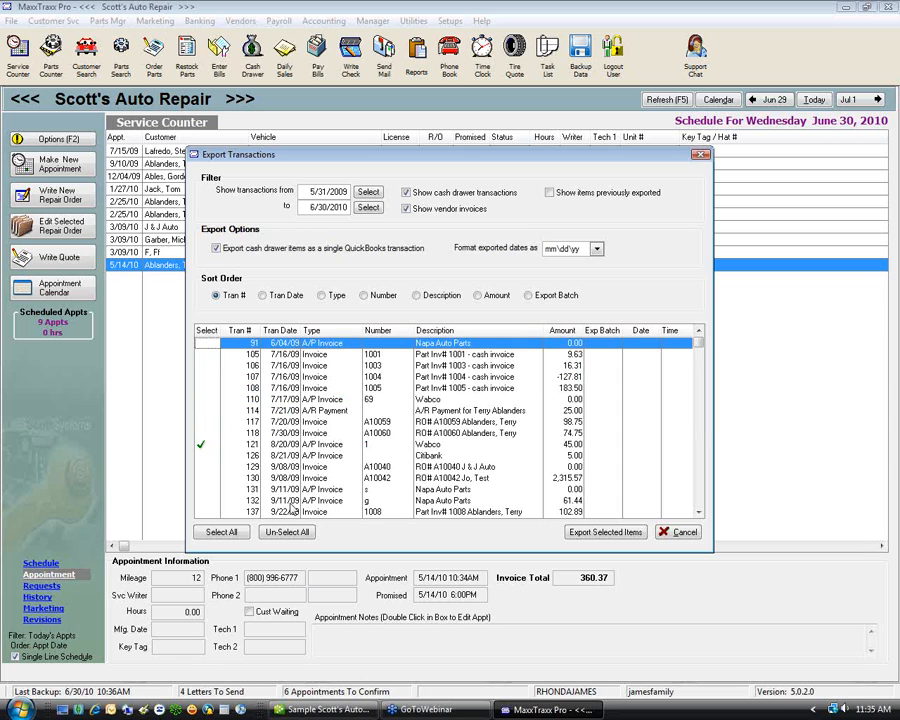
# Set the transaction filter's start date back to 5/31/2010.
pyautogui.click(367, 196)
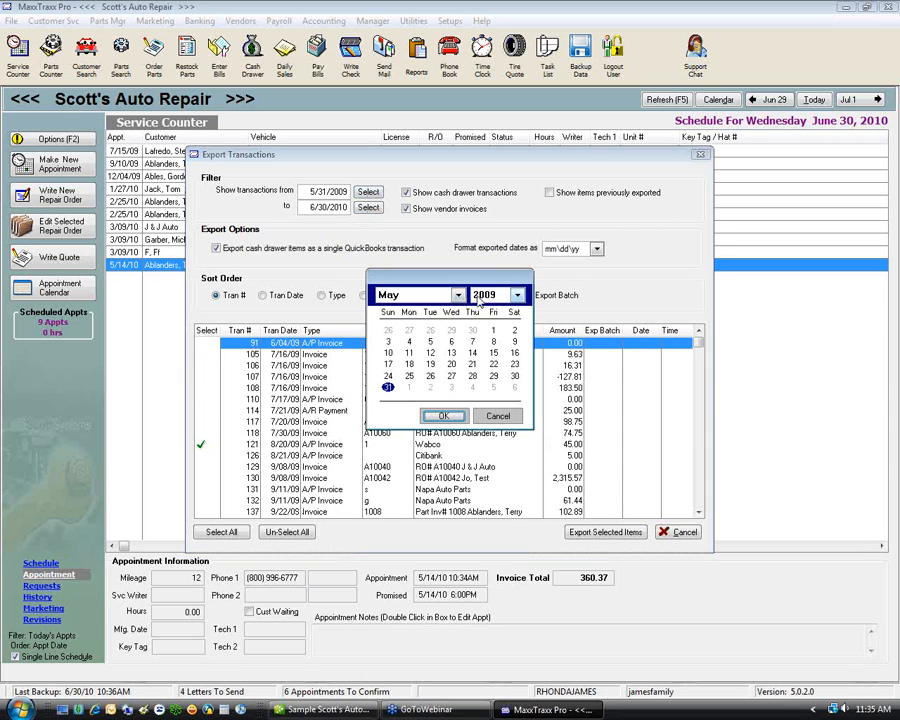
pyautogui.click(518, 295)
pyautogui.click(480, 321)
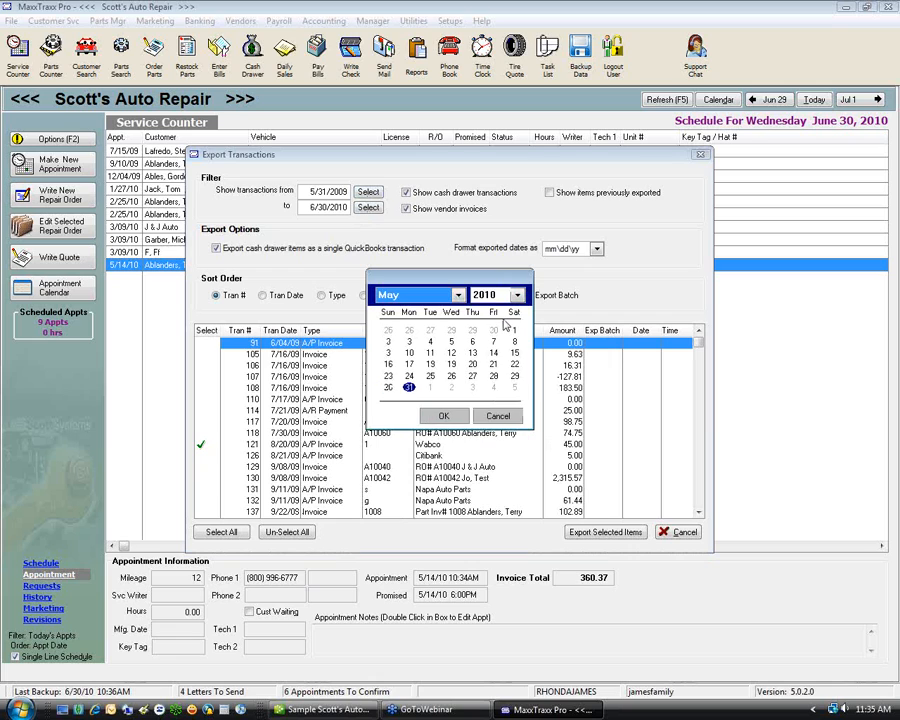
pyautogui.click(445, 415)
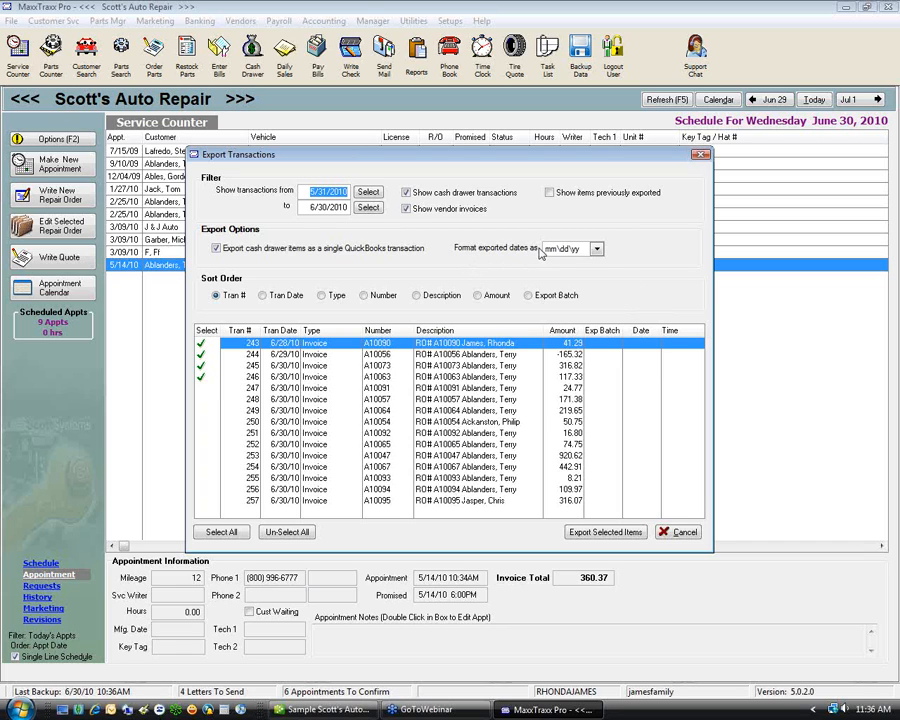
# Try the mm\dd\yyyy format for exported dates and set it back to mm\dd\yy.
pyautogui.click(596, 250)
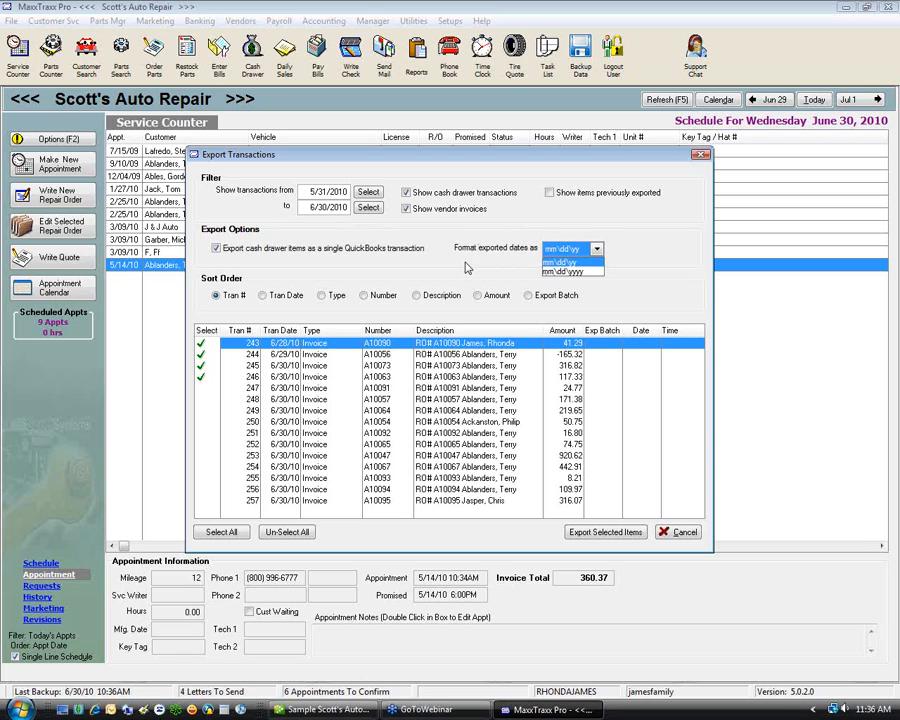
pyautogui.click(560, 261)
pyautogui.click(596, 250)
pyautogui.click(566, 271)
pyautogui.click(596, 249)
pyautogui.click(589, 263)
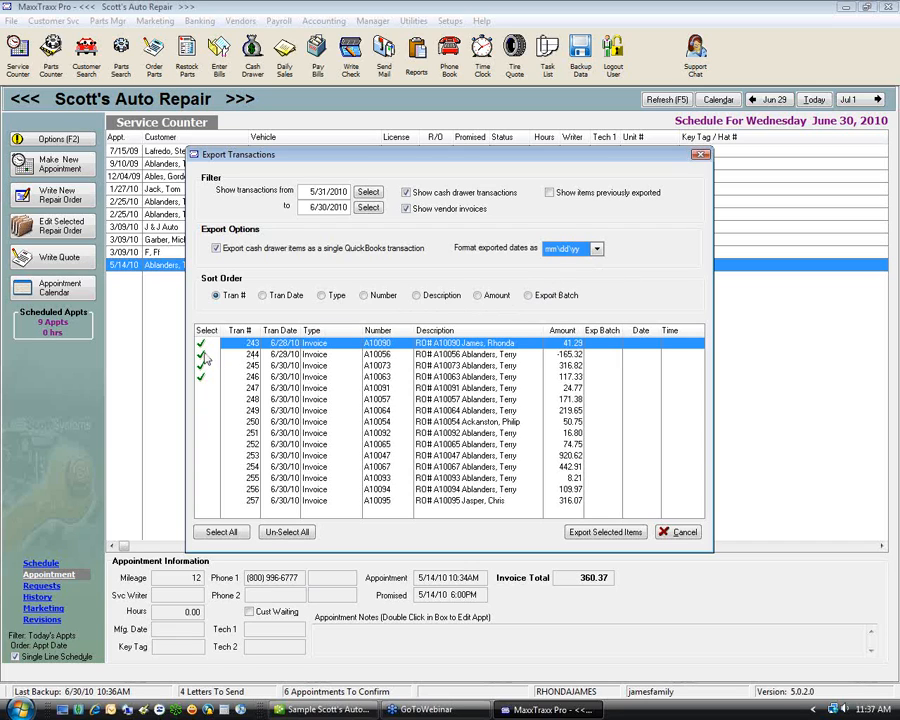
# Mark transactions 247, 248 and 249 for export as well, leaving transaction 250 unmarked.
pyautogui.click(208, 389)
pyautogui.click(207, 399)
pyautogui.click(208, 411)
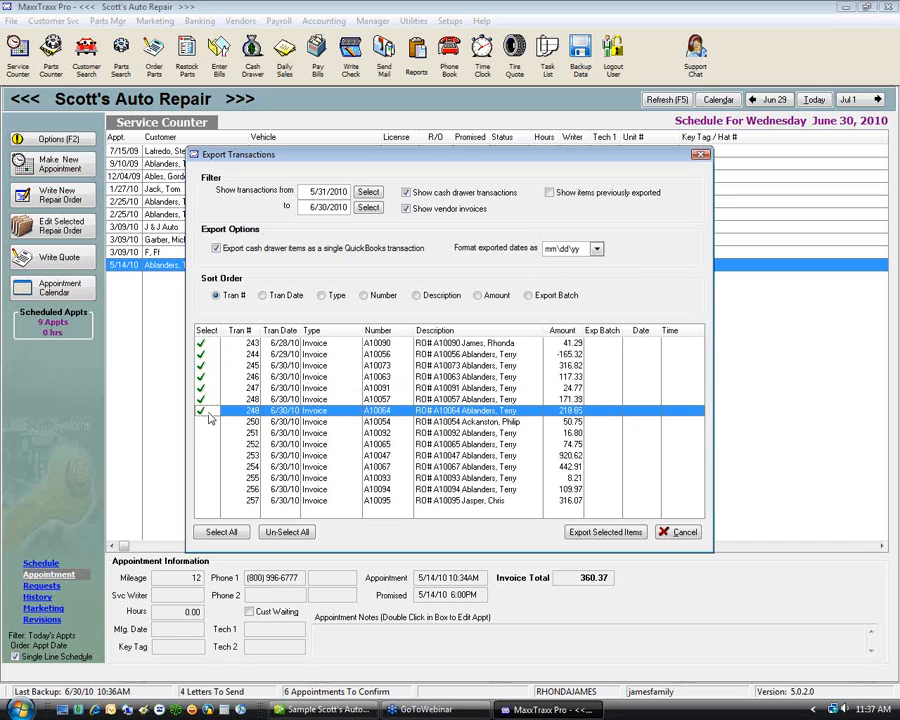
pyautogui.click(209, 422)
pyautogui.click(209, 424)
pyautogui.click(209, 412)
# Export the marked invoices with the single QuickBooks transaction option turned off, and close the export window.
pyautogui.click(218, 249)
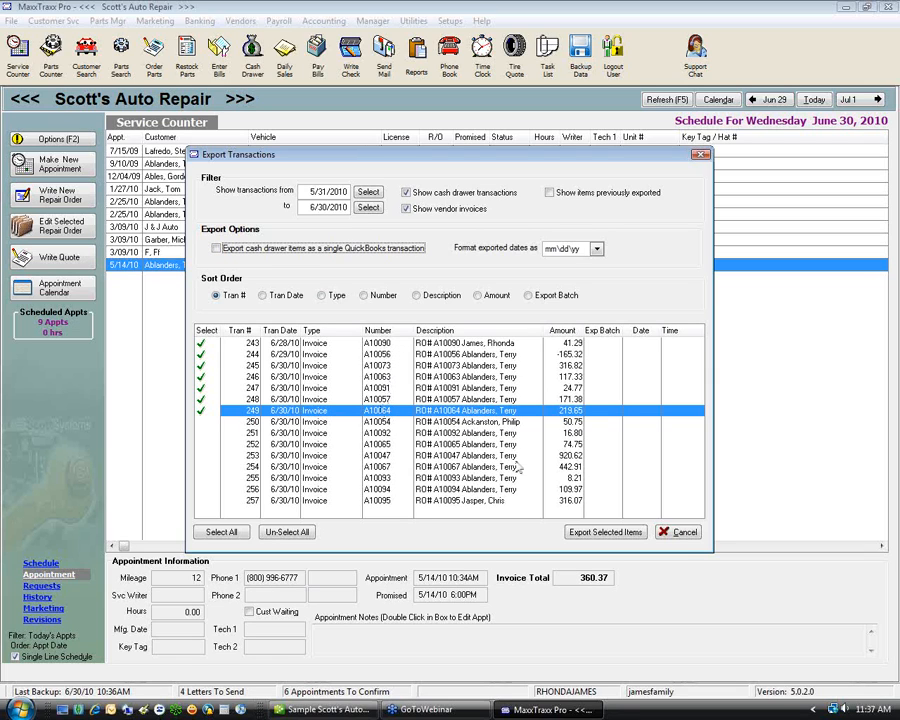
pyautogui.click(631, 538)
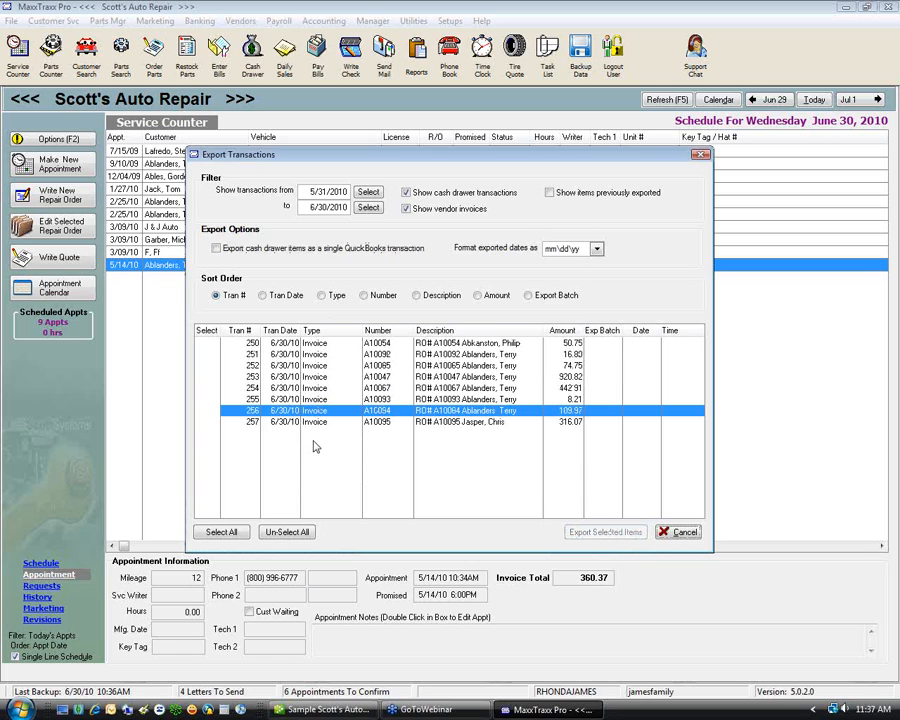
pyautogui.click(681, 535)
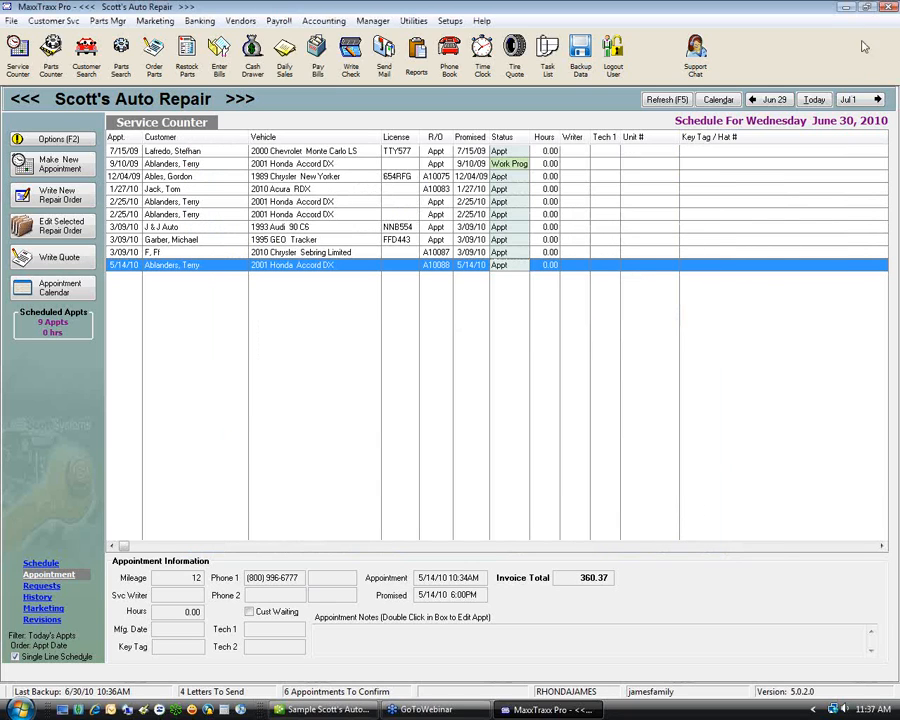
# Switch to QuickBooks Pro 2010 and start an IIF file import.
pyautogui.click(846, 8)
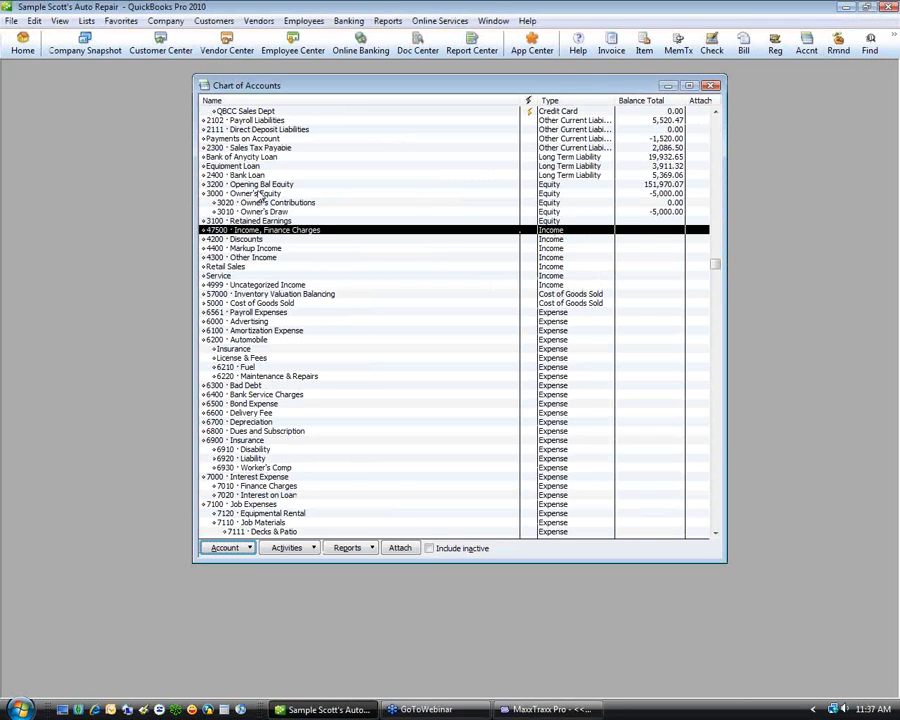
pyautogui.click(11, 21)
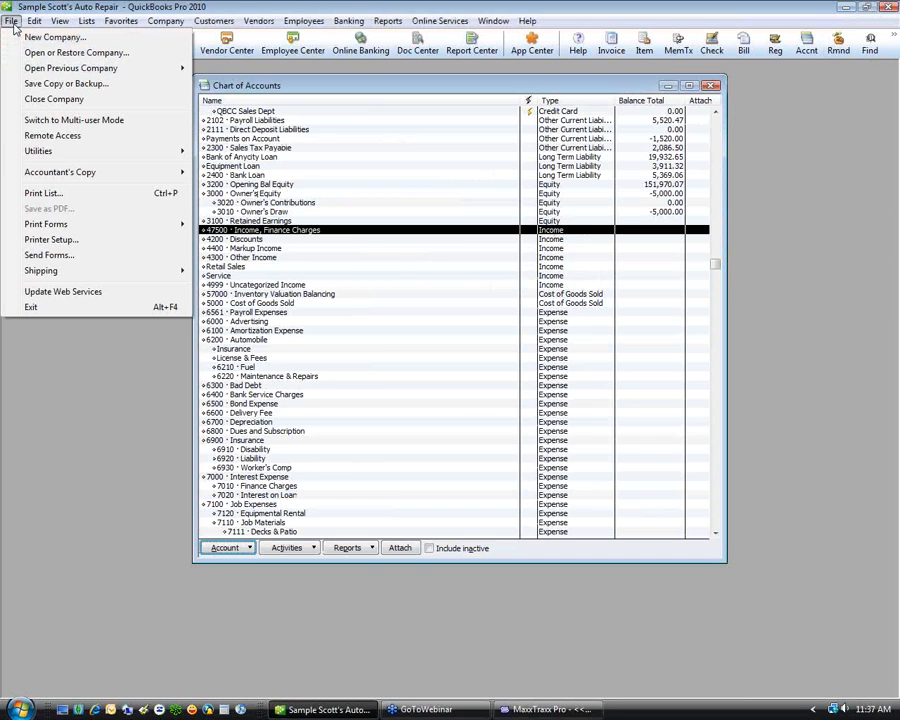
pyautogui.moveTo(44, 154)
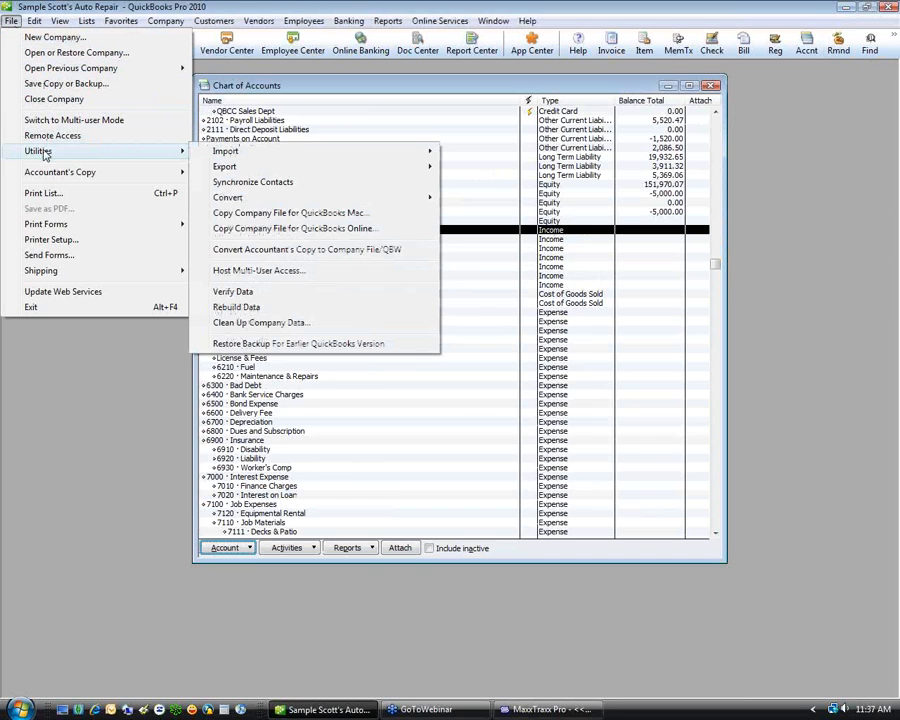
pyautogui.moveTo(239, 152)
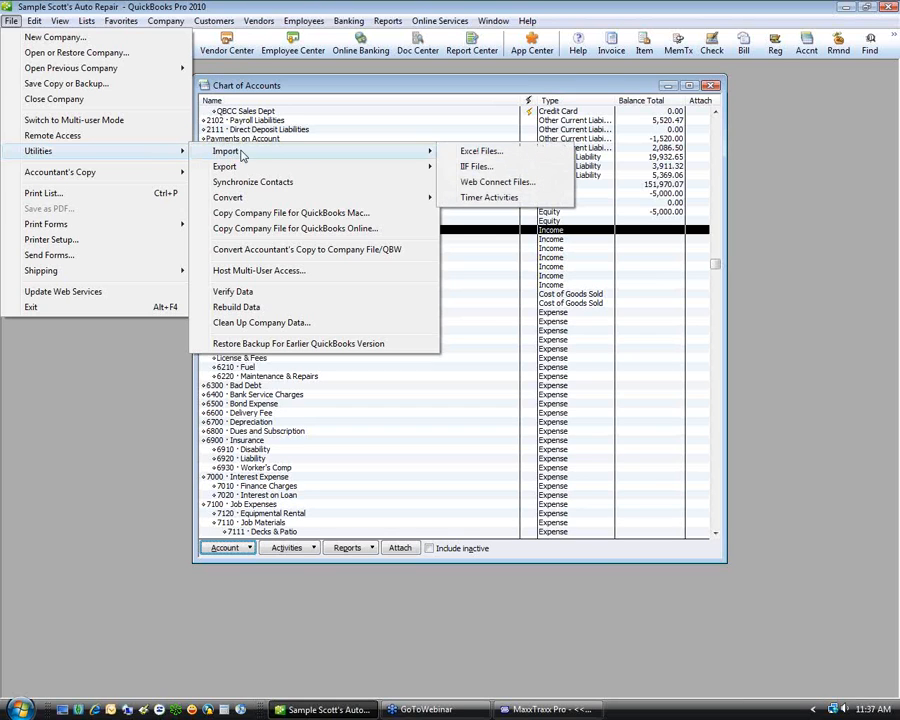
pyautogui.click(478, 168)
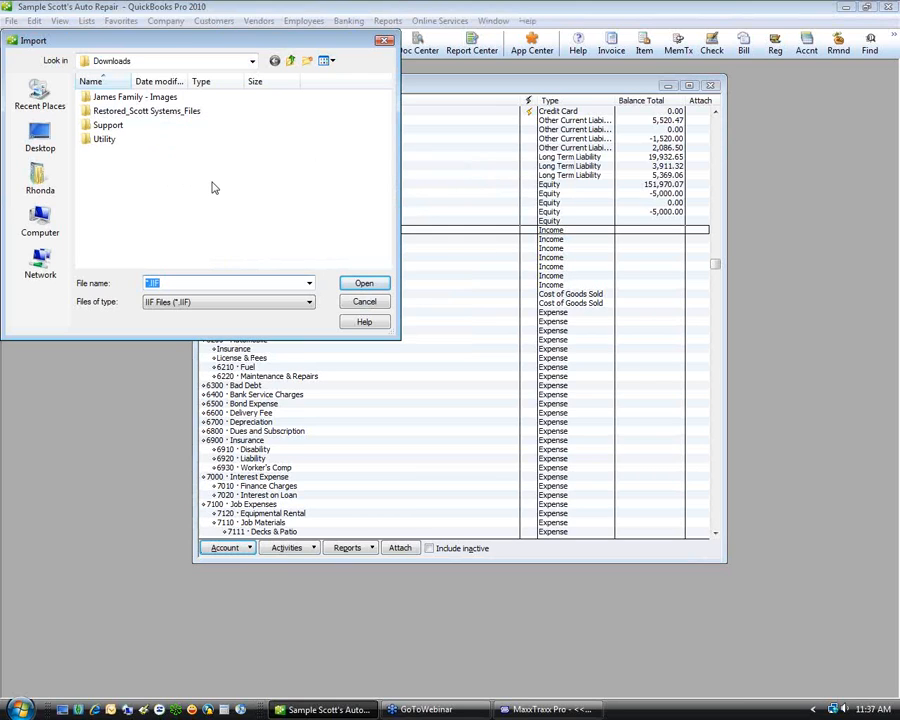
# Browse to the Export folder inside Scott Systems and MaxxTraxx Pro on Local Disk (C:).
pyautogui.click(254, 62)
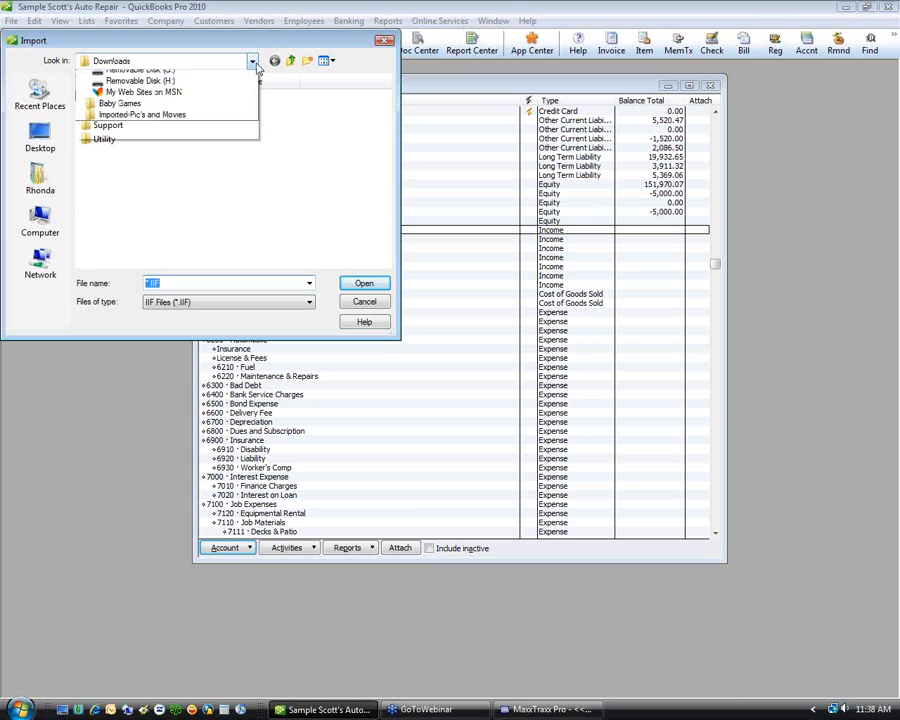
pyautogui.click(119, 146)
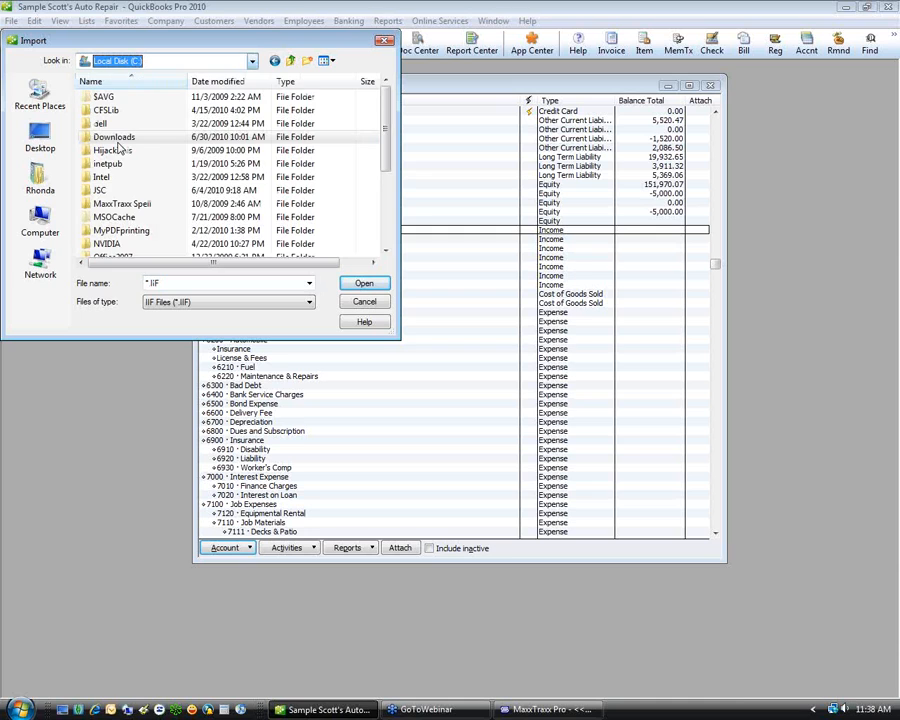
pyautogui.click(385, 246)
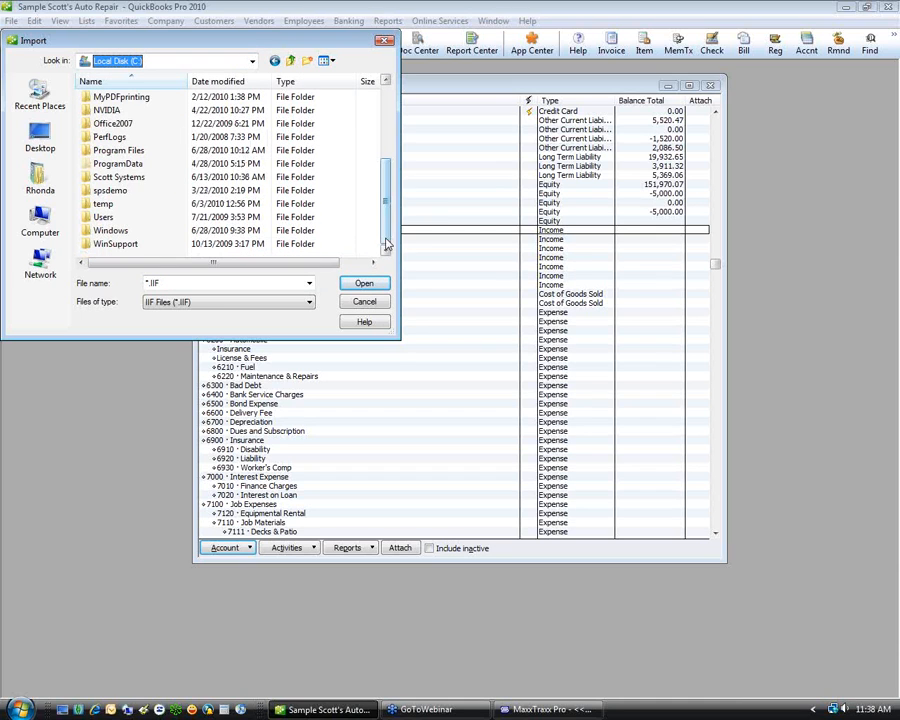
pyautogui.doubleClick(270, 171)
pyautogui.doubleClick(109, 99)
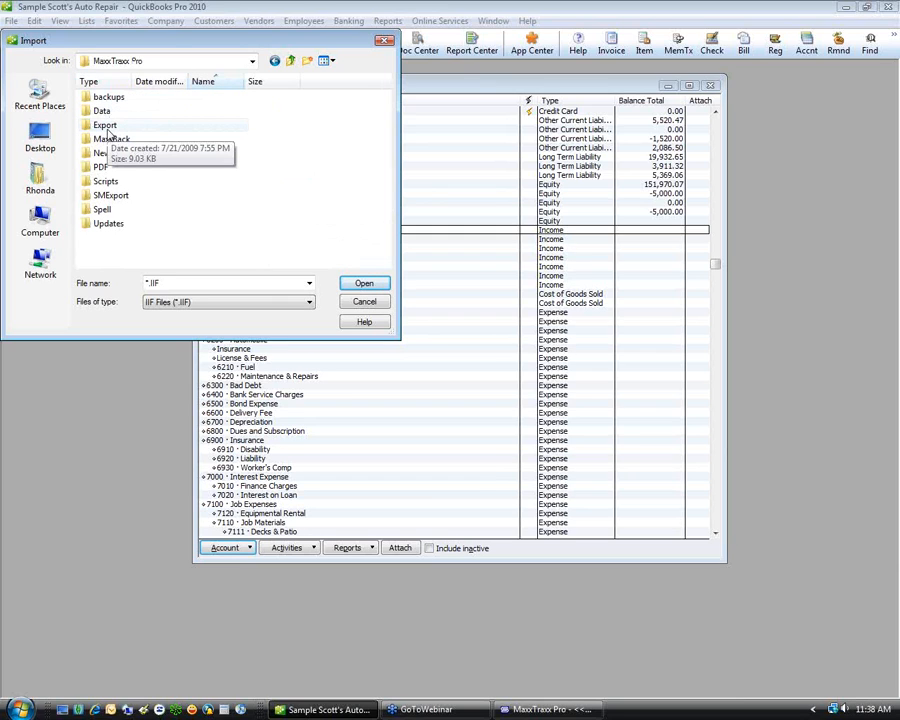
pyautogui.click(109, 129)
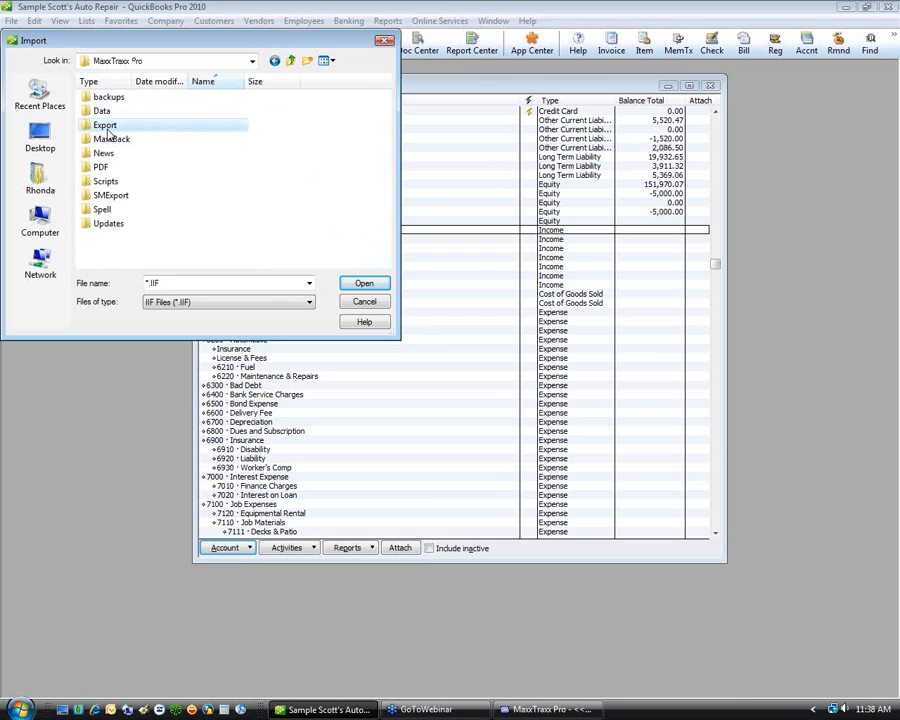
pyautogui.doubleClick(87, 128)
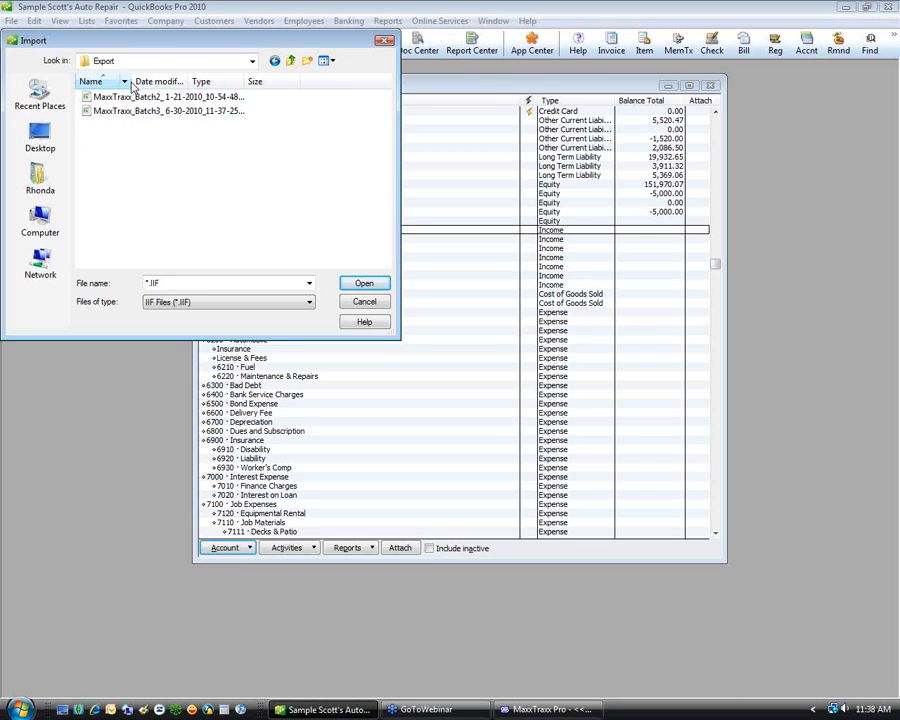
# Delete the old batch file MaxxTraxx_Batch2_ 1-21-2010_10-54-48AM.iif from the Export folder.
pyautogui.click(158, 99)
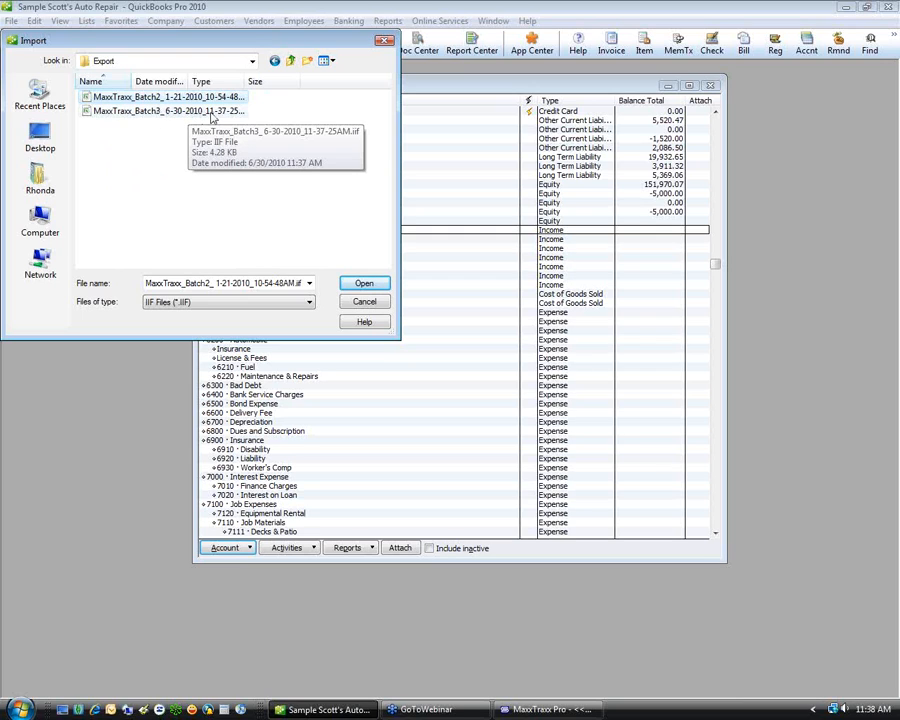
pyautogui.click(150, 114)
pyautogui.click(105, 97)
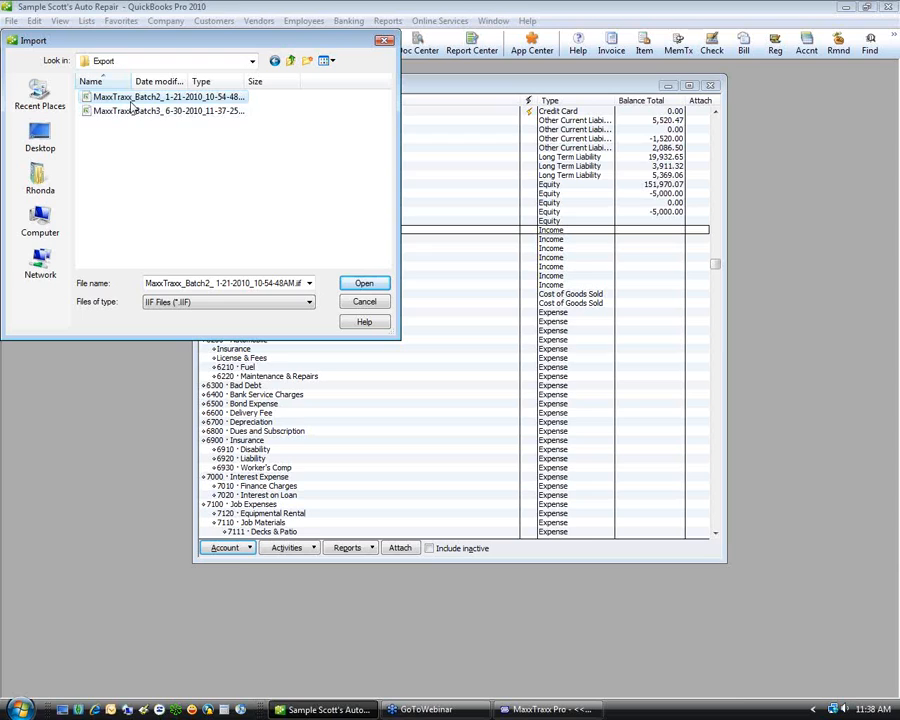
pyautogui.click(183, 97)
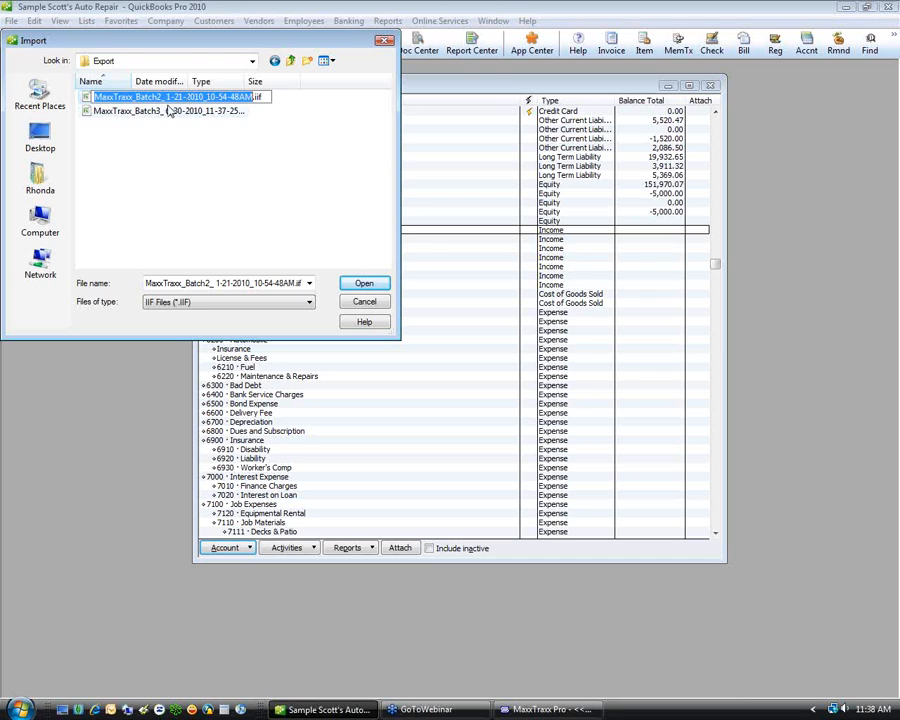
pyautogui.click(112, 110)
pyautogui.click(98, 99)
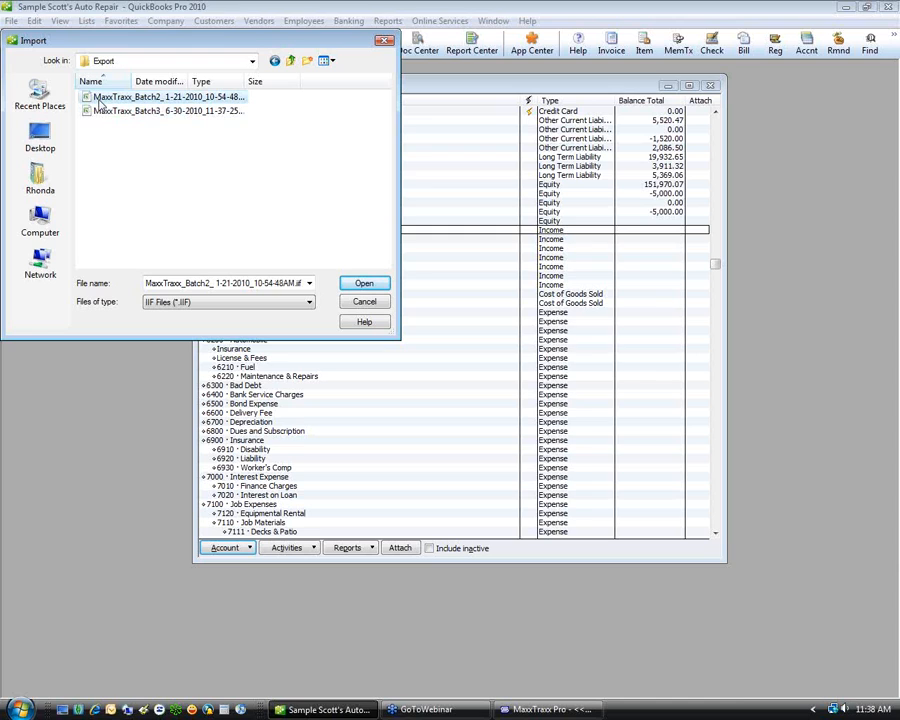
pyautogui.press('Delete')
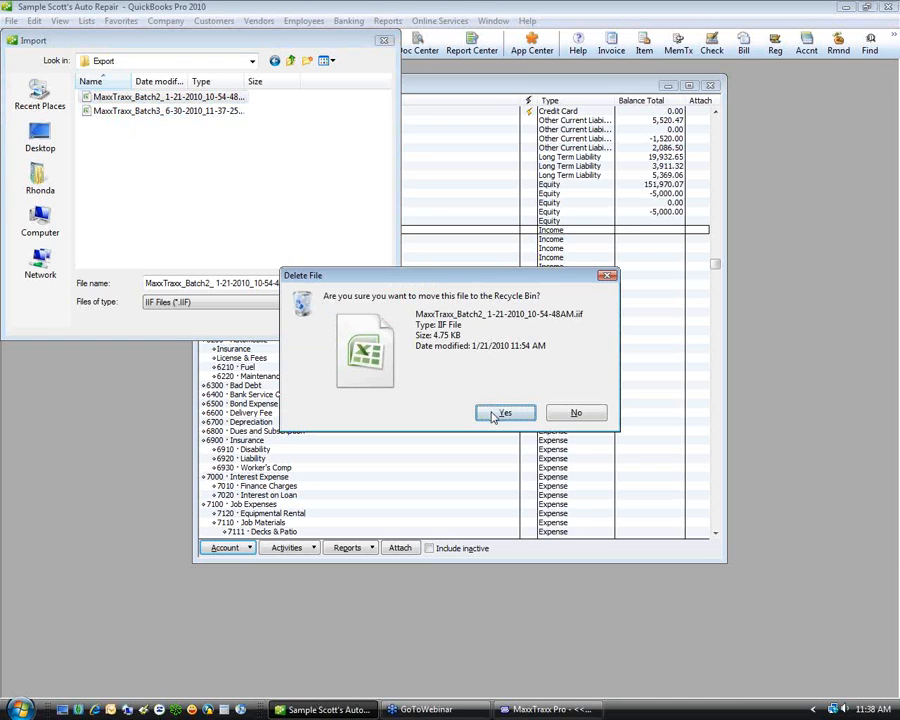
pyautogui.click(480, 410)
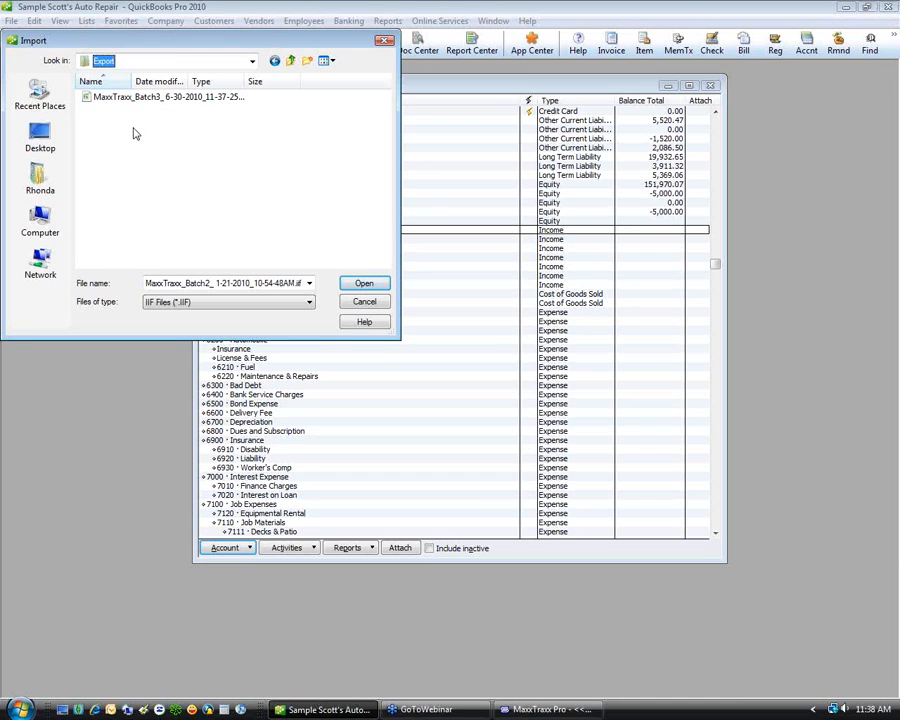
# Import the batch file MaxxTraxx_Batch3_ 6-30-2010_11-37-25AM.iif and dismiss the import message.
pyautogui.click(118, 99)
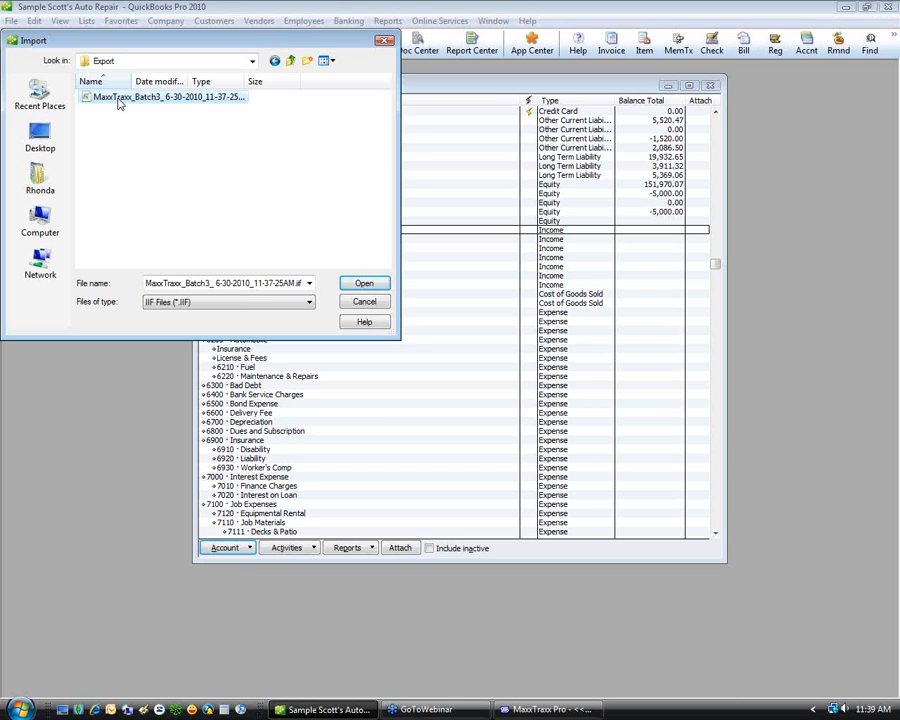
pyautogui.click(364, 284)
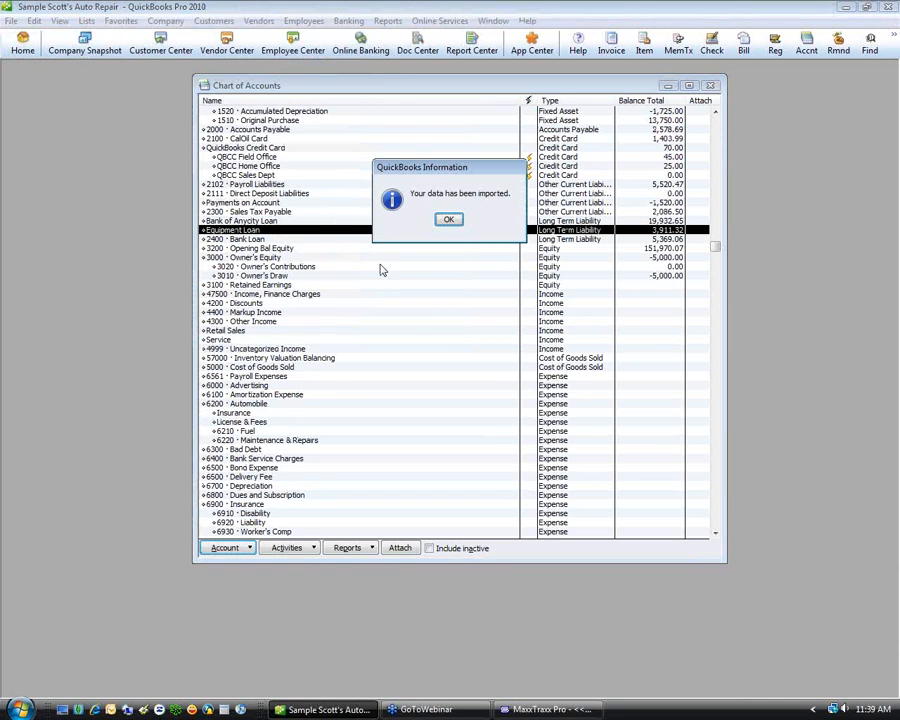
pyautogui.click(450, 221)
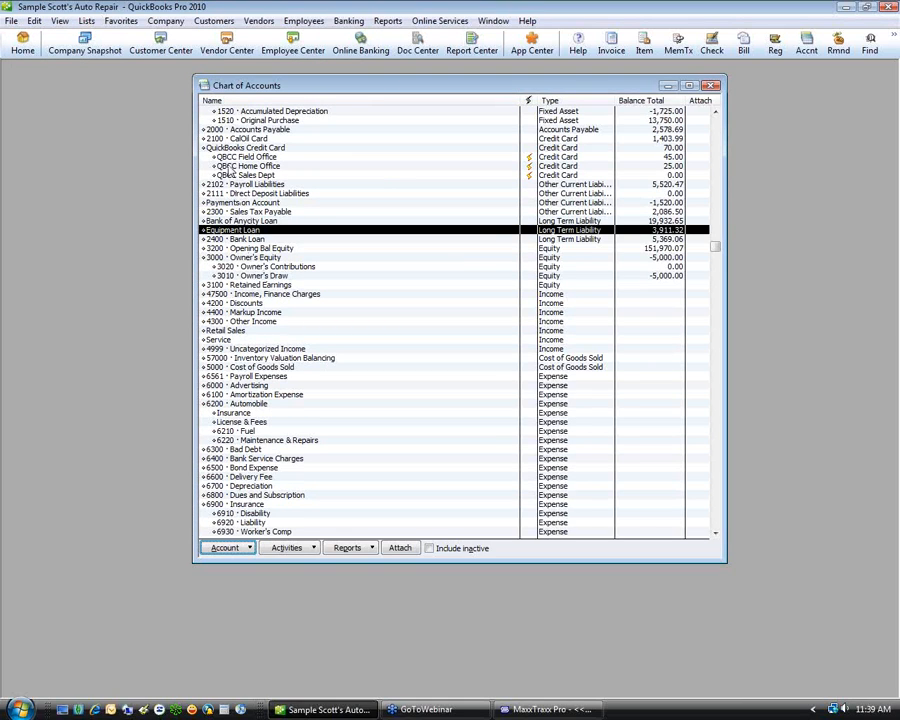
# Review the number-named bank accounts at the start of the Chart of Accounts and browse the 13000 Inventory Asset register.
pyautogui.click(715, 122)
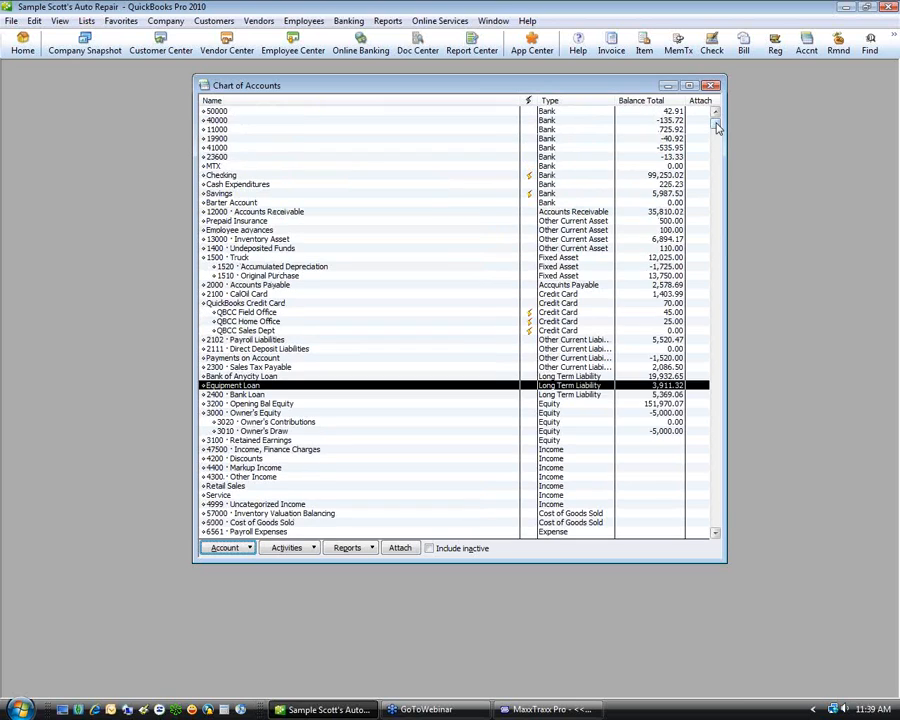
pyautogui.click(233, 159)
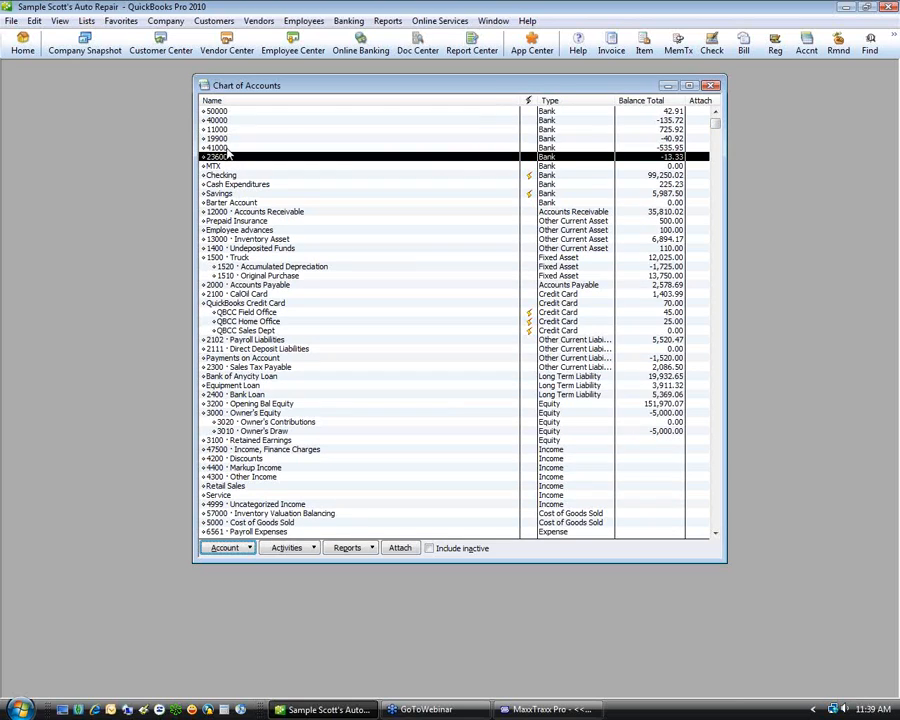
pyautogui.click(237, 113)
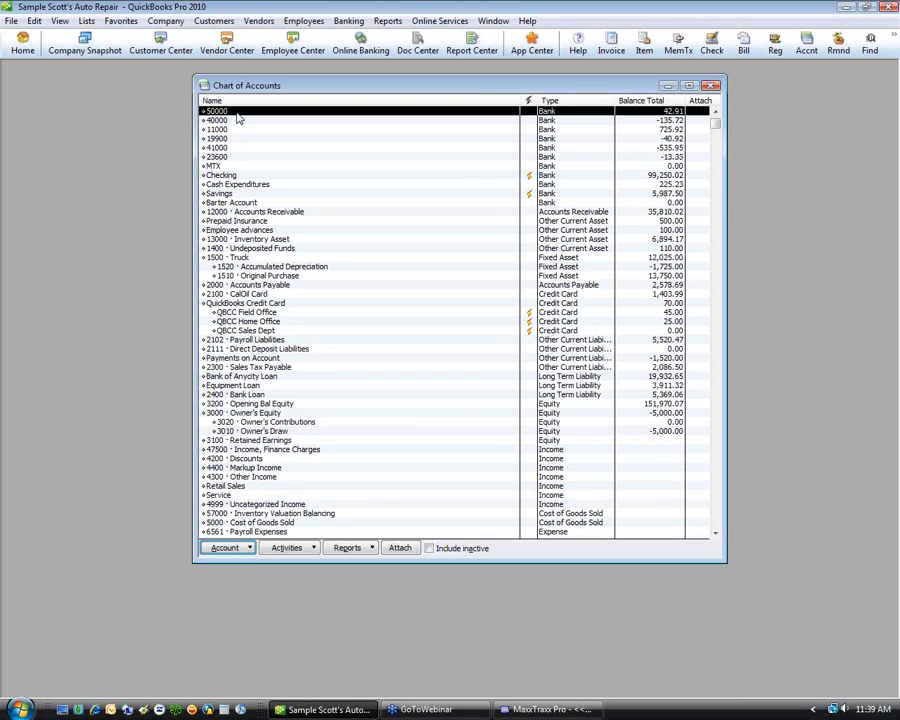
pyautogui.click(243, 240)
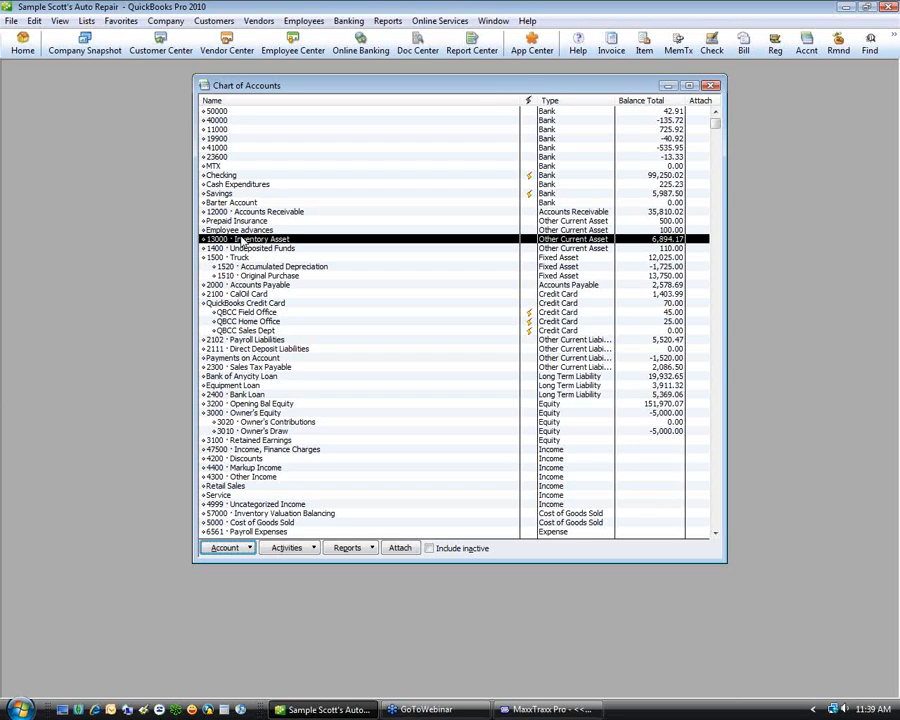
pyautogui.doubleClick(243, 240)
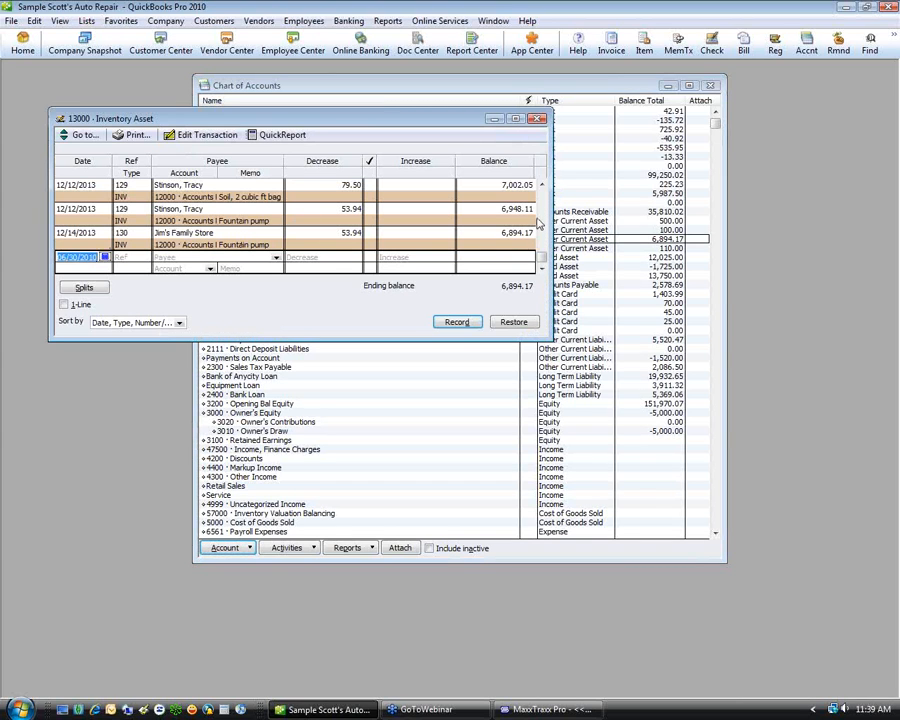
pyautogui.click(542, 206)
pyautogui.moveTo(542, 206); pyautogui.dragTo(542, 206)
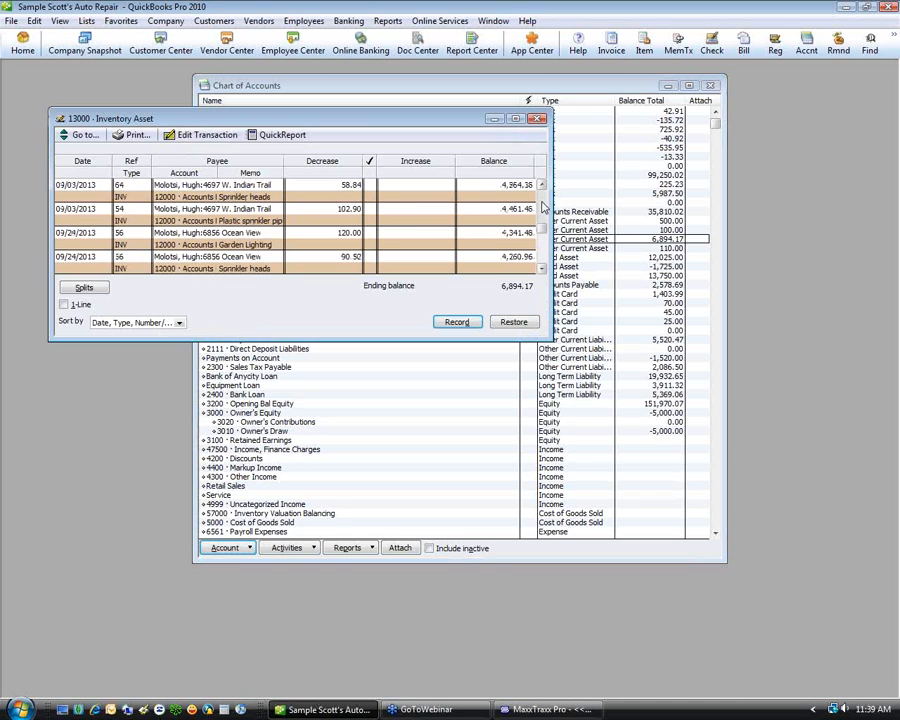
pyautogui.click(539, 119)
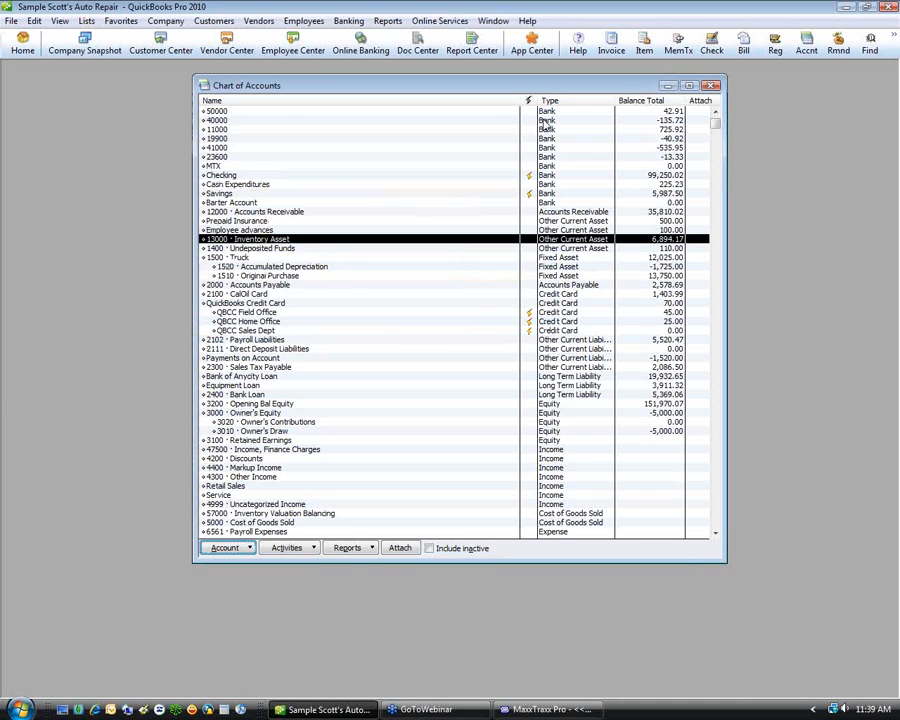
pyautogui.click(240, 157)
pyautogui.click(238, 147)
pyautogui.click(237, 140)
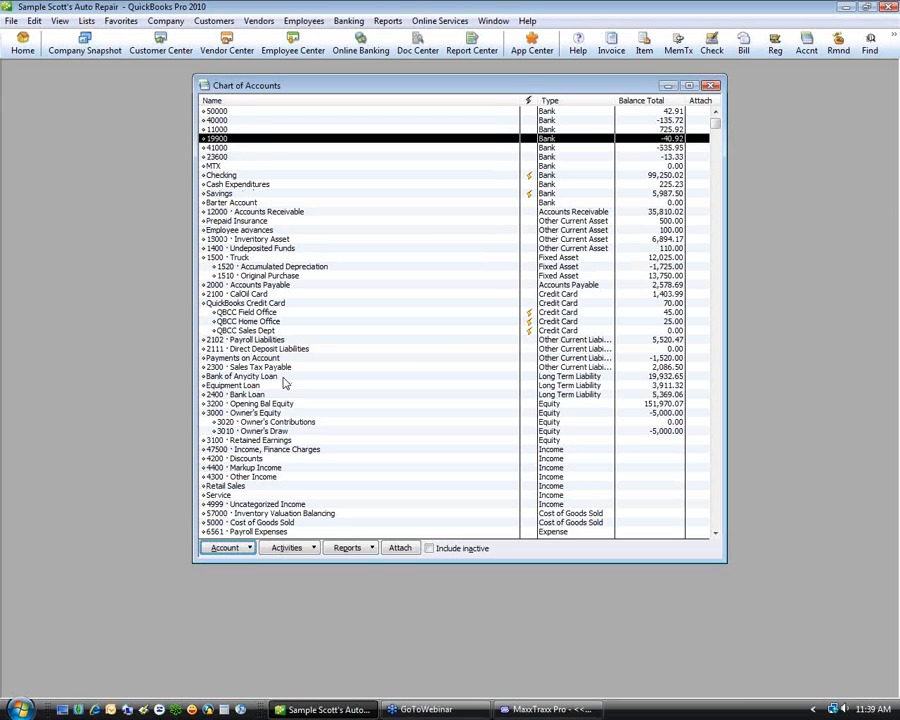
# Start another IIF import and open the Batch3 IIF file in Notepad from the file selection dialog.
pyautogui.click(16, 24)
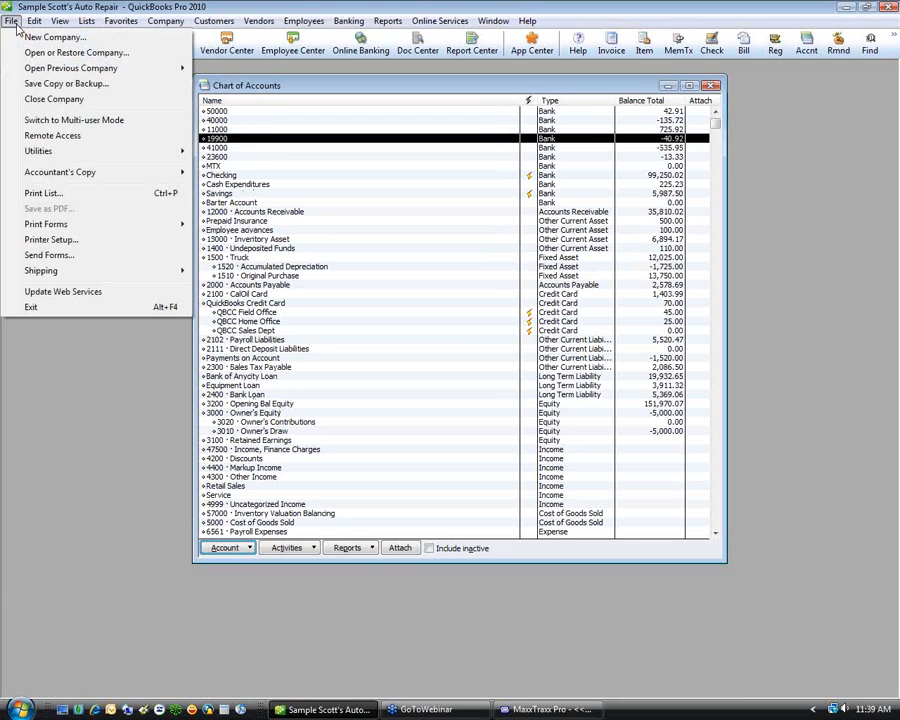
pyautogui.moveTo(53, 160)
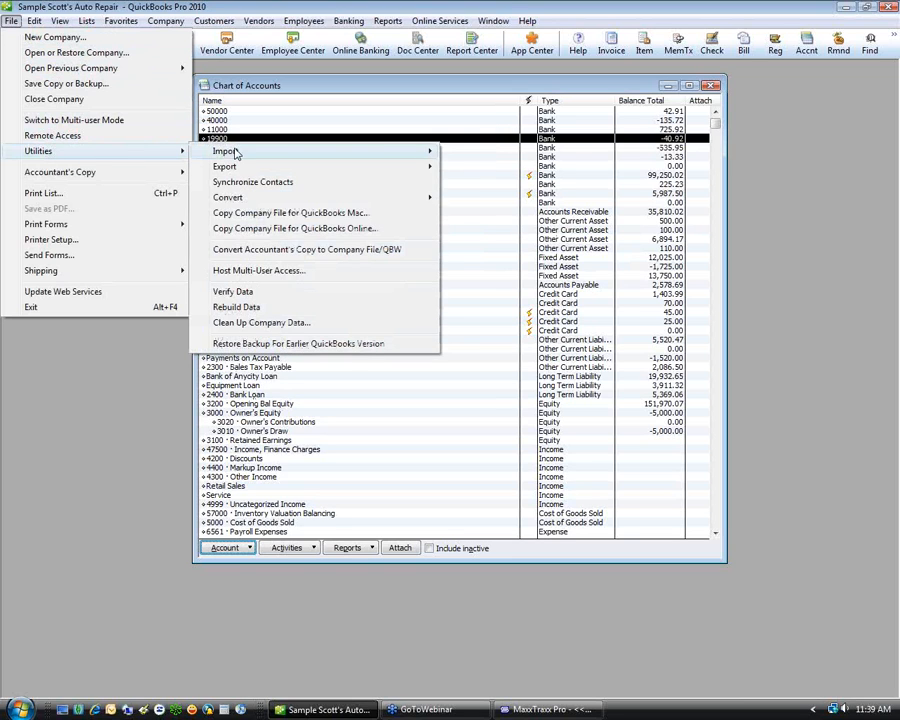
pyautogui.moveTo(234, 151)
pyautogui.click(466, 168)
pyautogui.click(115, 97)
pyautogui.rightClick(141, 97)
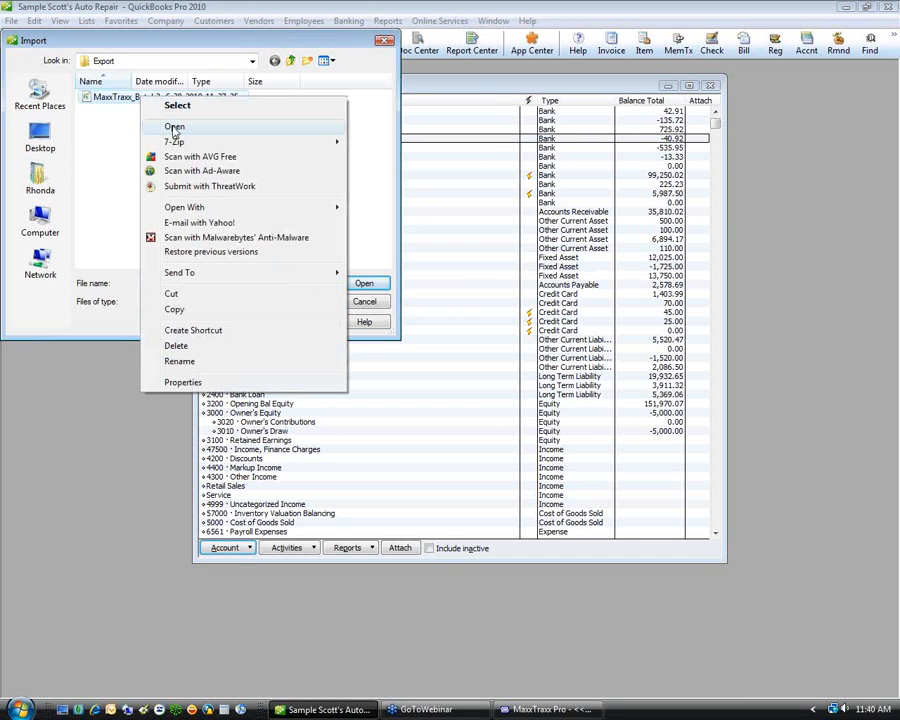
pyautogui.moveTo(235, 208)
pyautogui.click(364, 224)
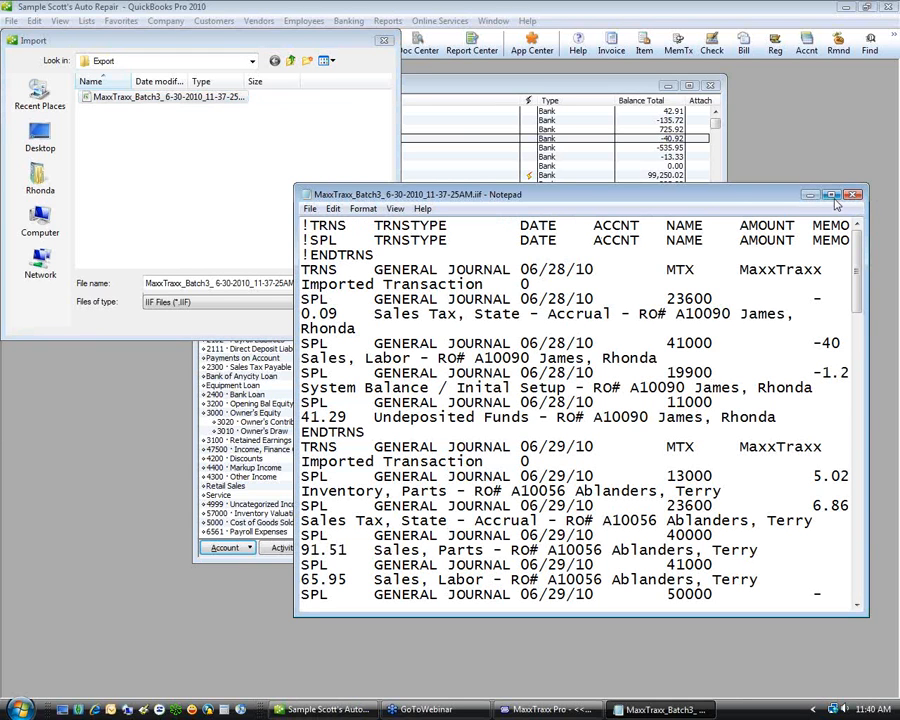
# Read the exported general journal entries in the maximized IIF file through to the end, and close the file.
pyautogui.click(831, 195)
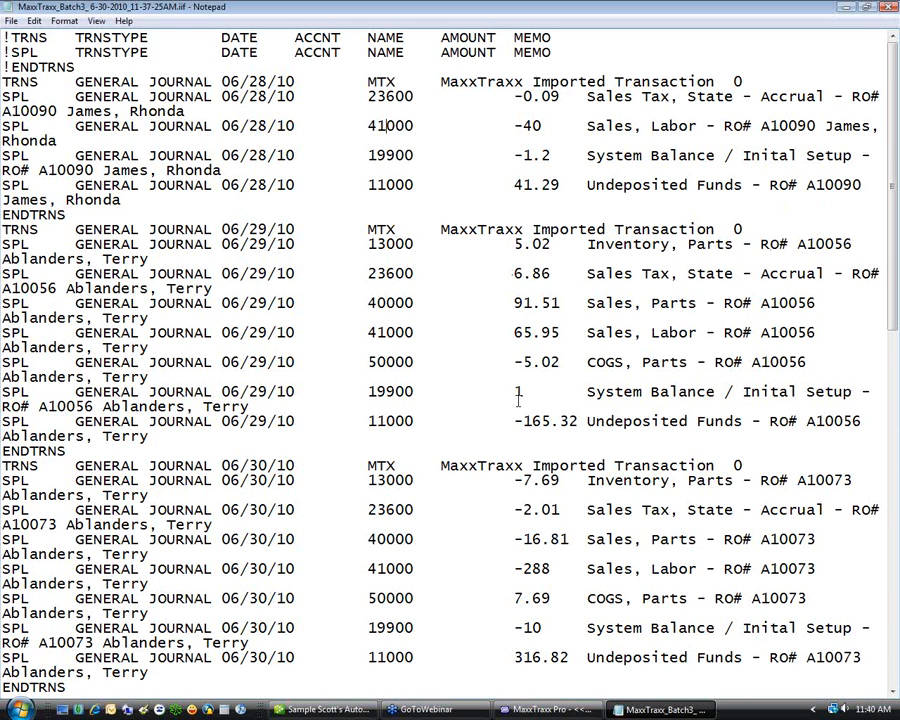
pyautogui.click(893, 671)
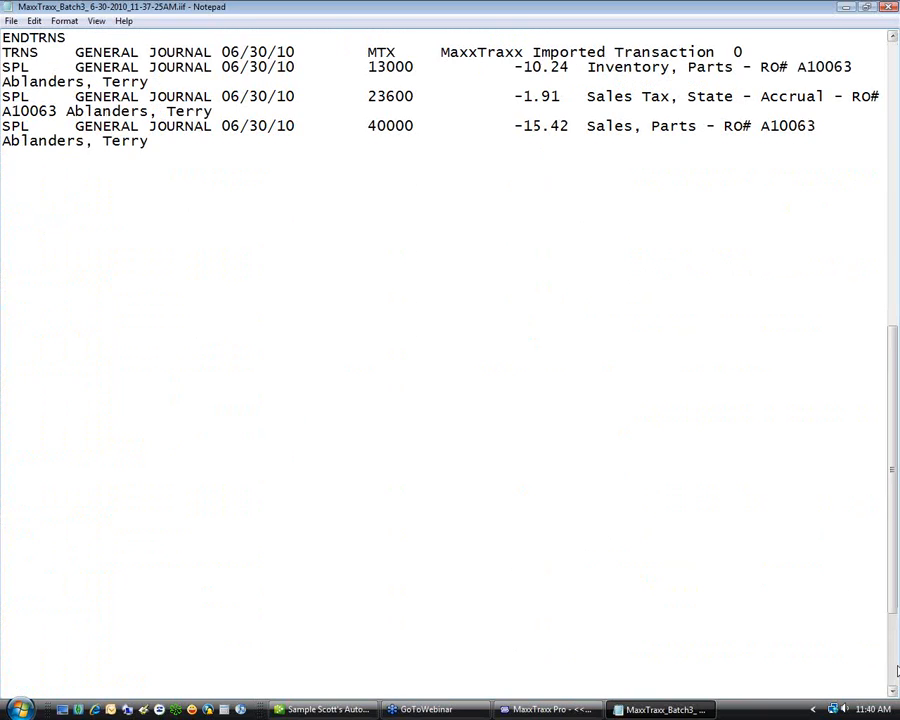
pyautogui.click(895, 671)
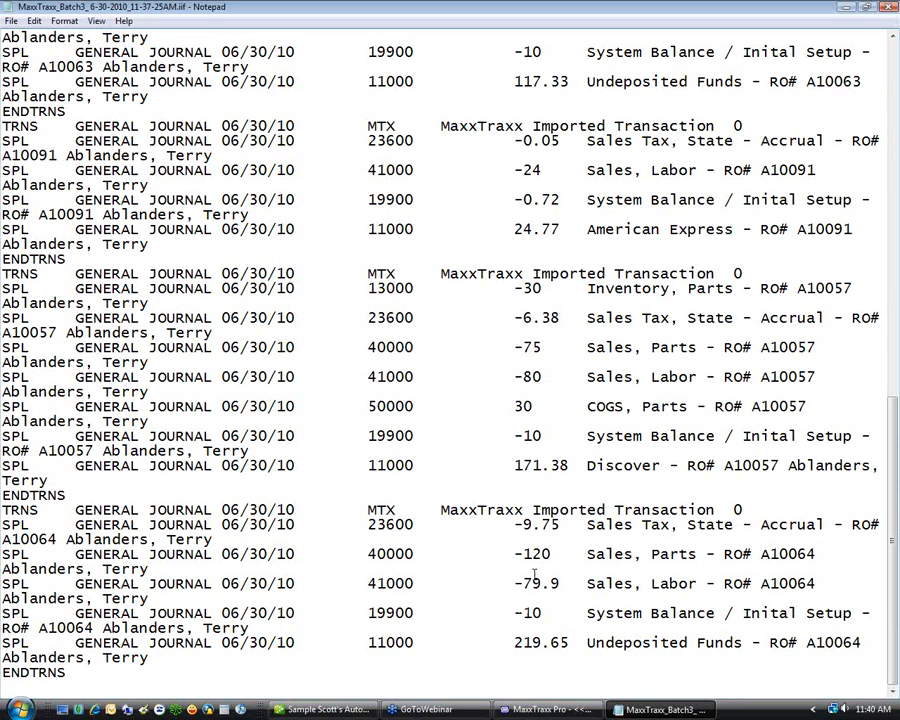
pyautogui.click(889, 10)
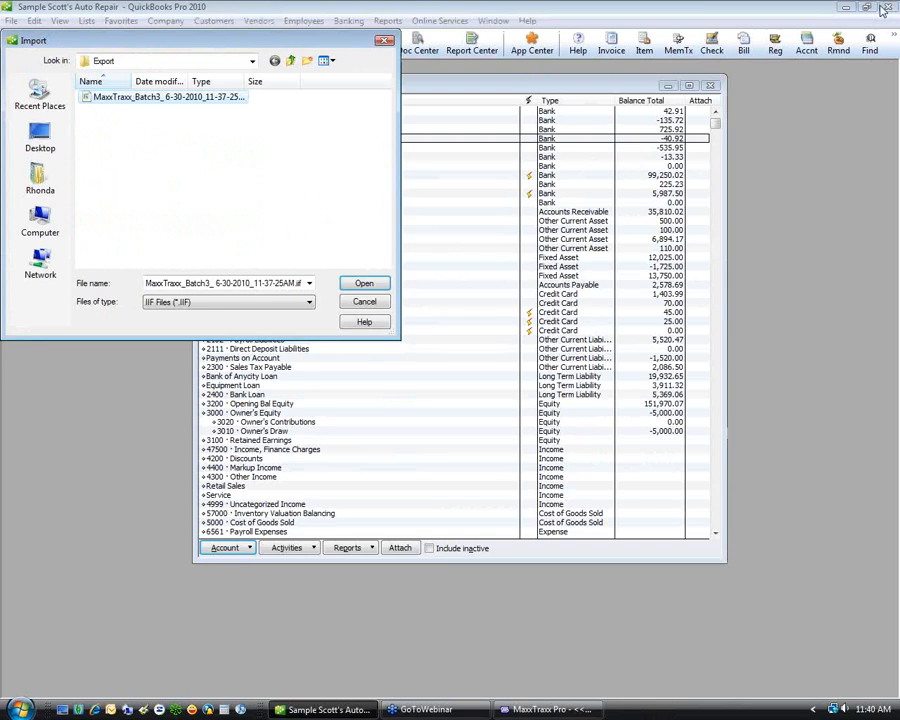
# Import the selected Batch3 IIF file into the company again and dismiss the import message.
pyautogui.click(365, 285)
pyautogui.click(448, 221)
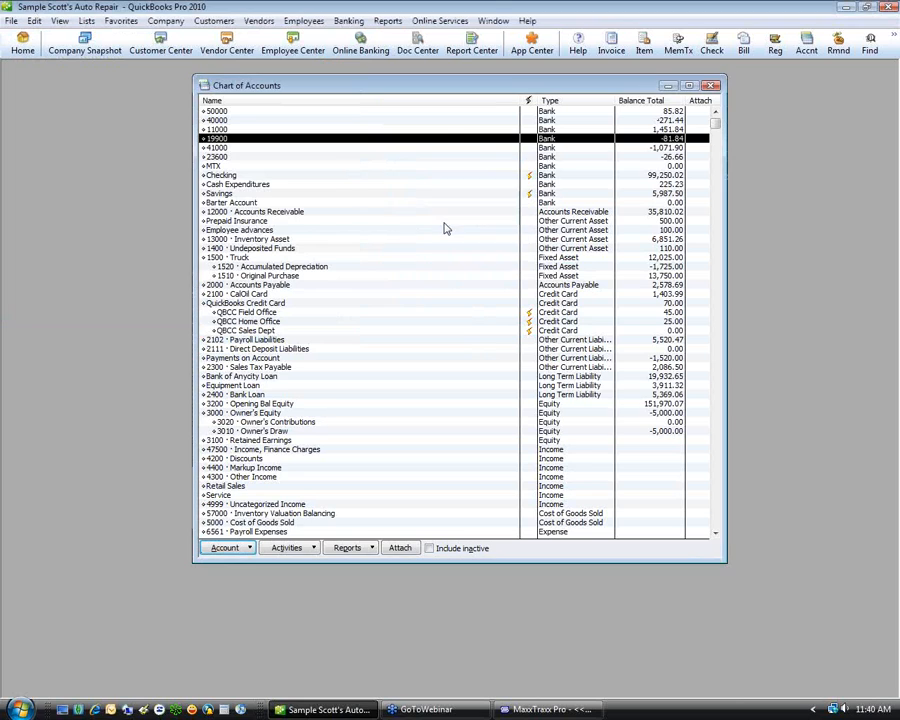
# Import the MaxxTraxx Batch3 IIF file from the Export folder once more and dismiss the import message.
pyautogui.click(11, 20)
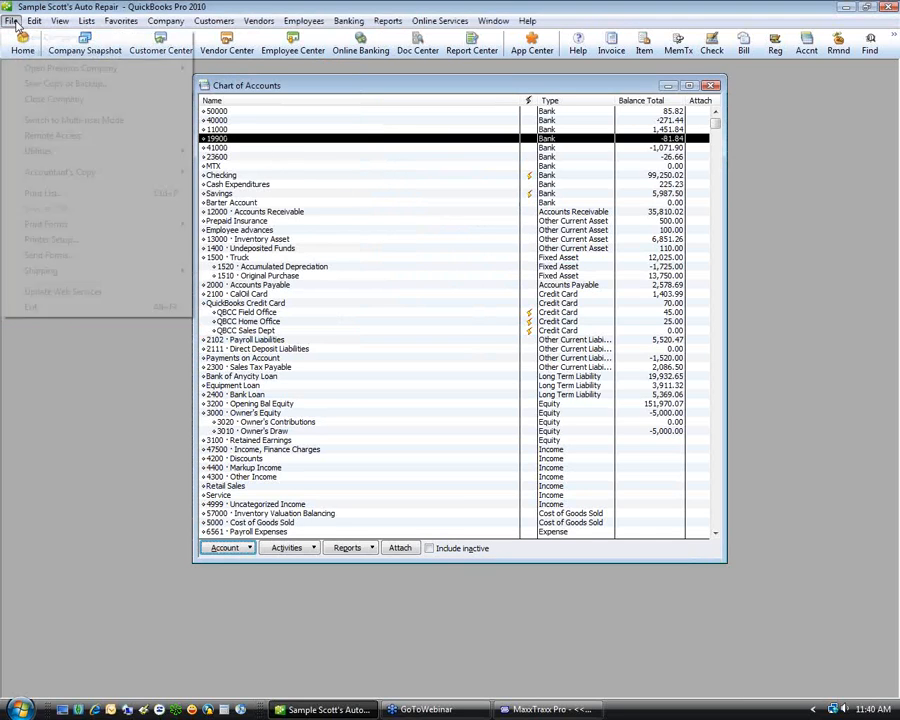
pyautogui.moveTo(46, 70)
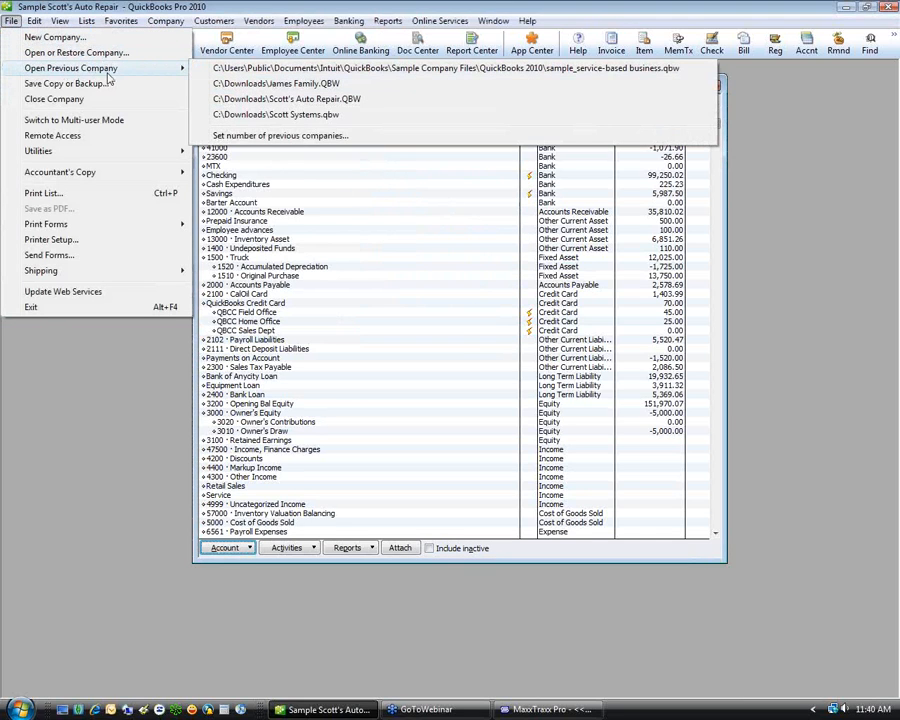
pyautogui.moveTo(67, 155)
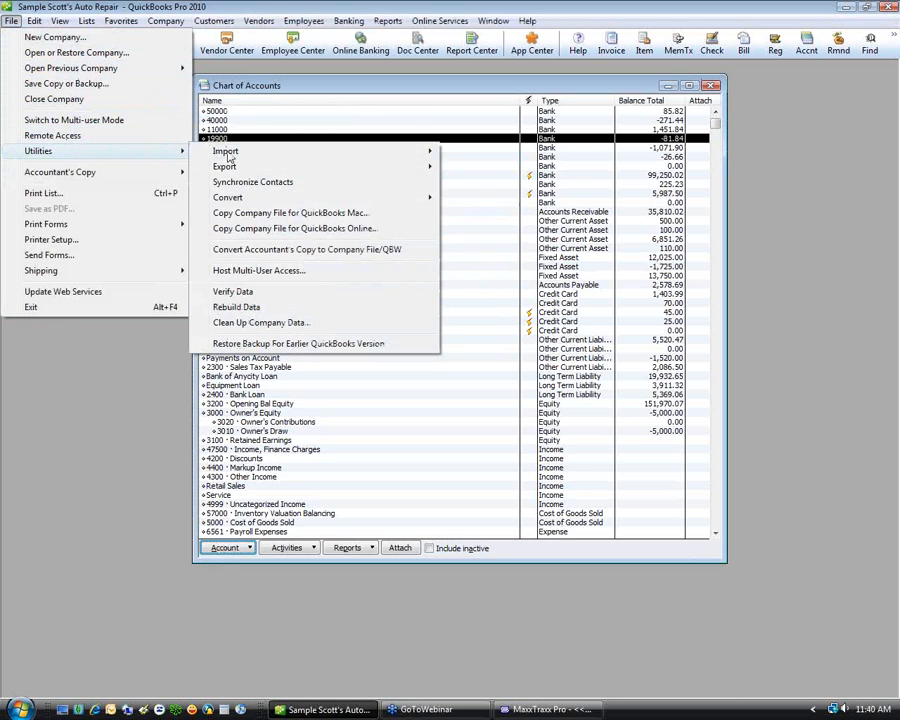
pyautogui.moveTo(255, 152)
pyautogui.click(472, 168)
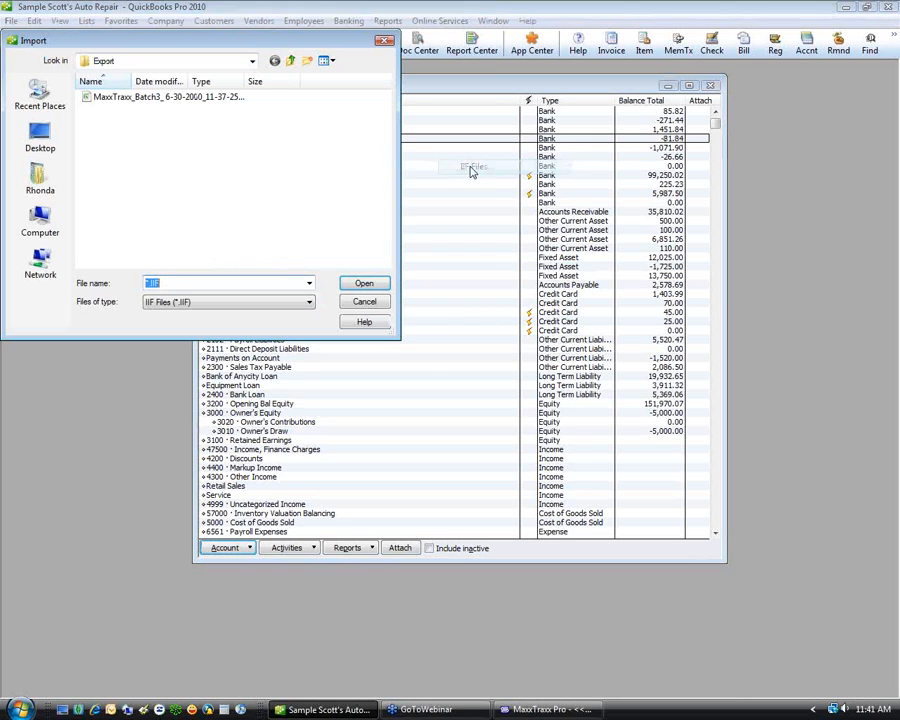
pyautogui.click(150, 98)
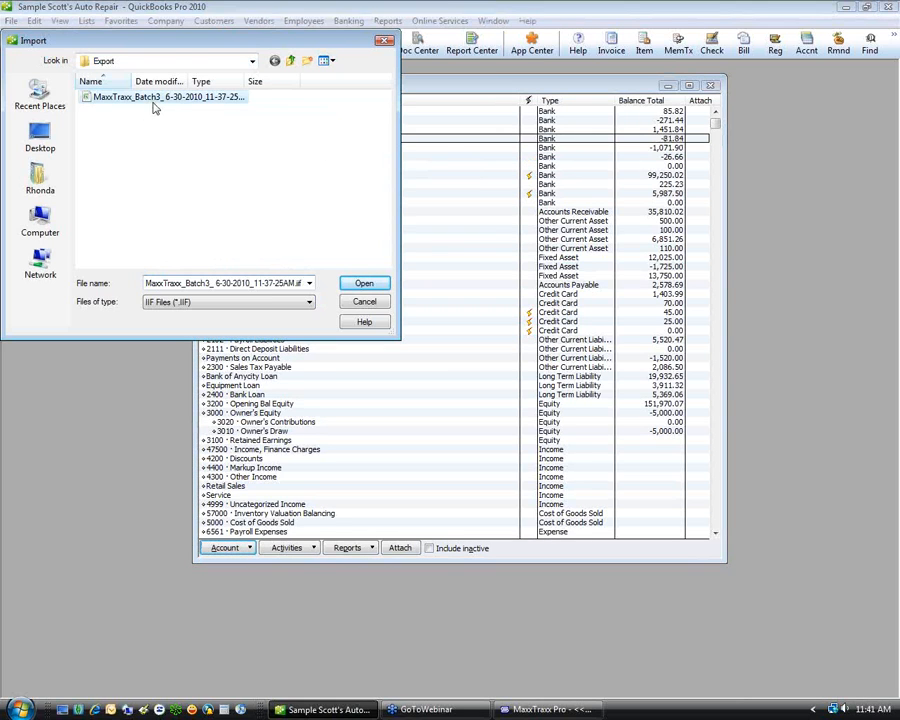
pyautogui.click(364, 283)
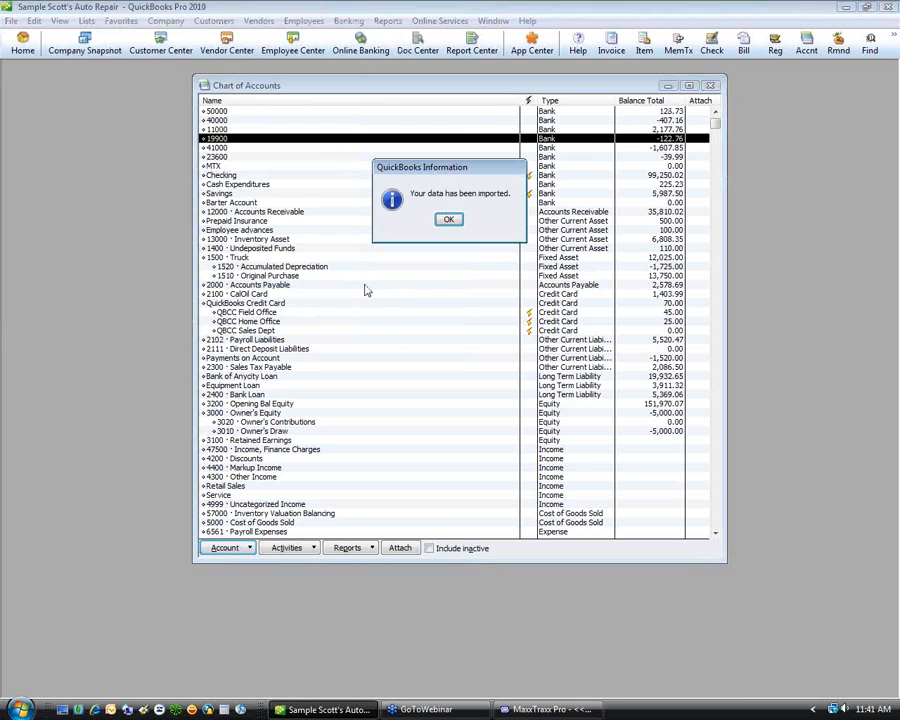
pyautogui.click(448, 220)
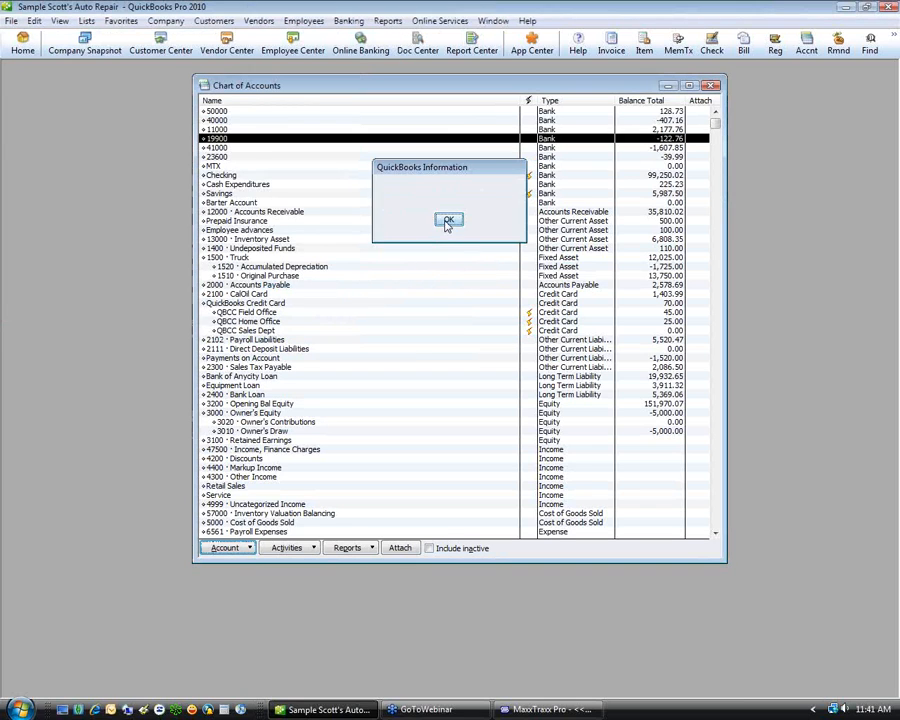
# Open the 19900 account register and delete the whole imported journal entry A128, accepting the past-transaction warning.
pyautogui.doubleClick(298, 140)
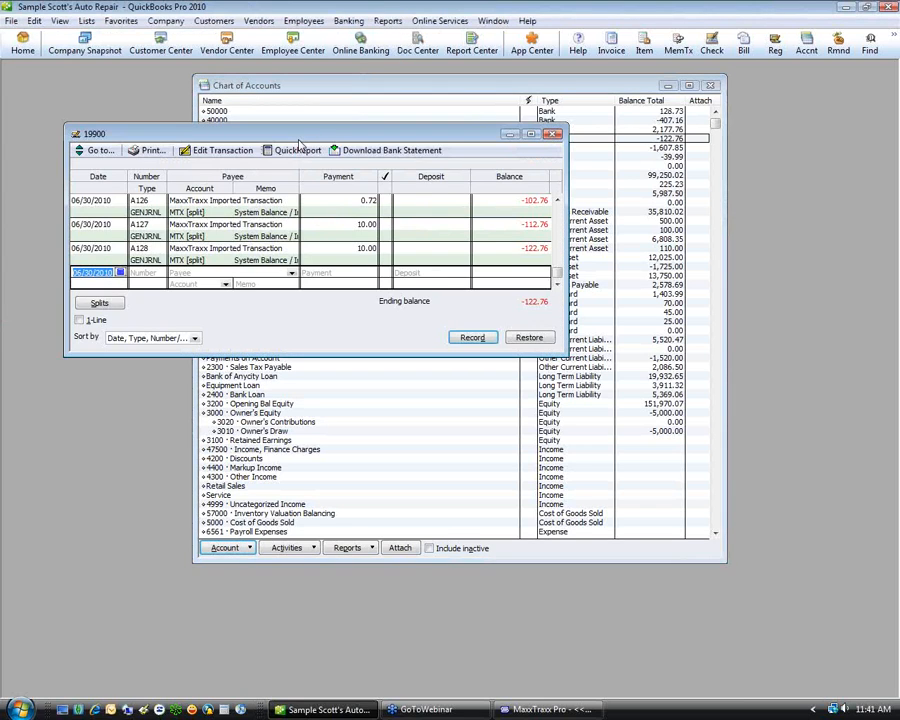
pyautogui.click(232, 213)
pyautogui.click(232, 231)
pyautogui.click(220, 249)
pyautogui.click(113, 219)
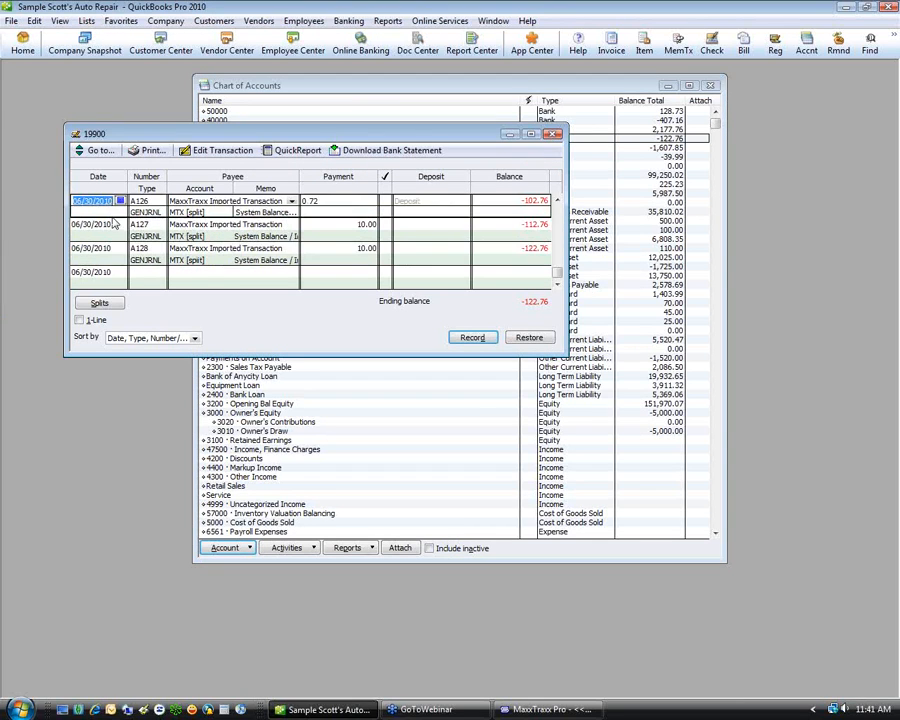
pyautogui.click(113, 222)
pyautogui.click(127, 258)
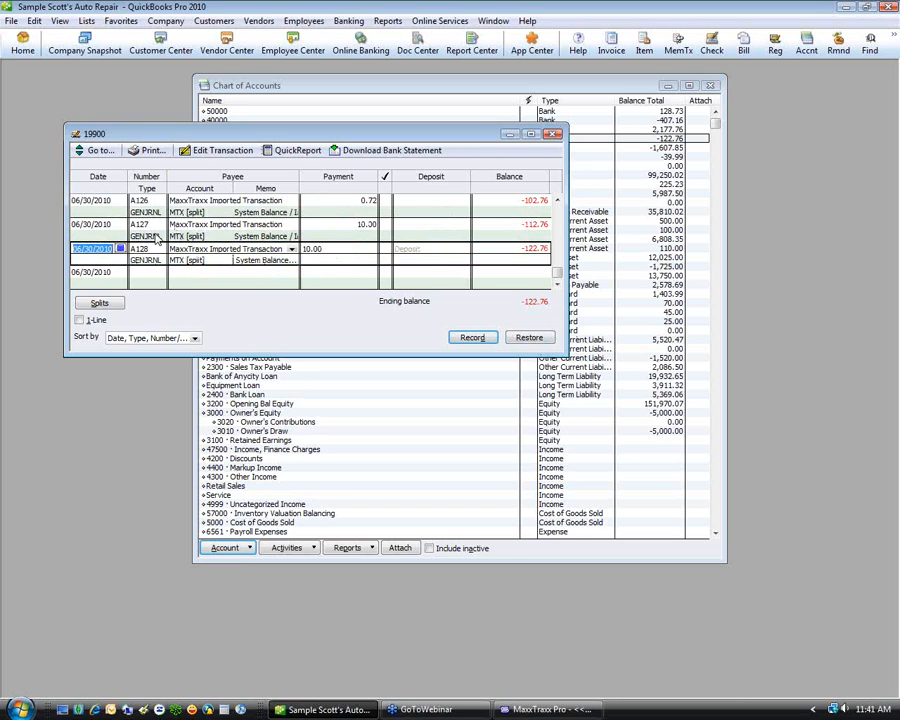
pyautogui.hotkey('ctrl', 'd')
pyautogui.click(420, 221)
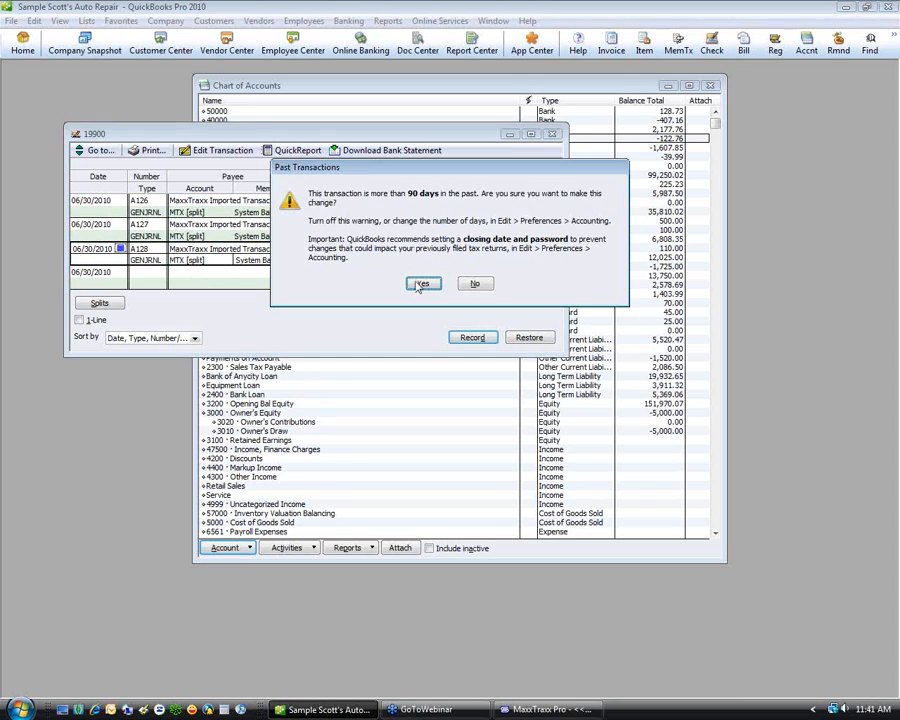
pyautogui.click(420, 283)
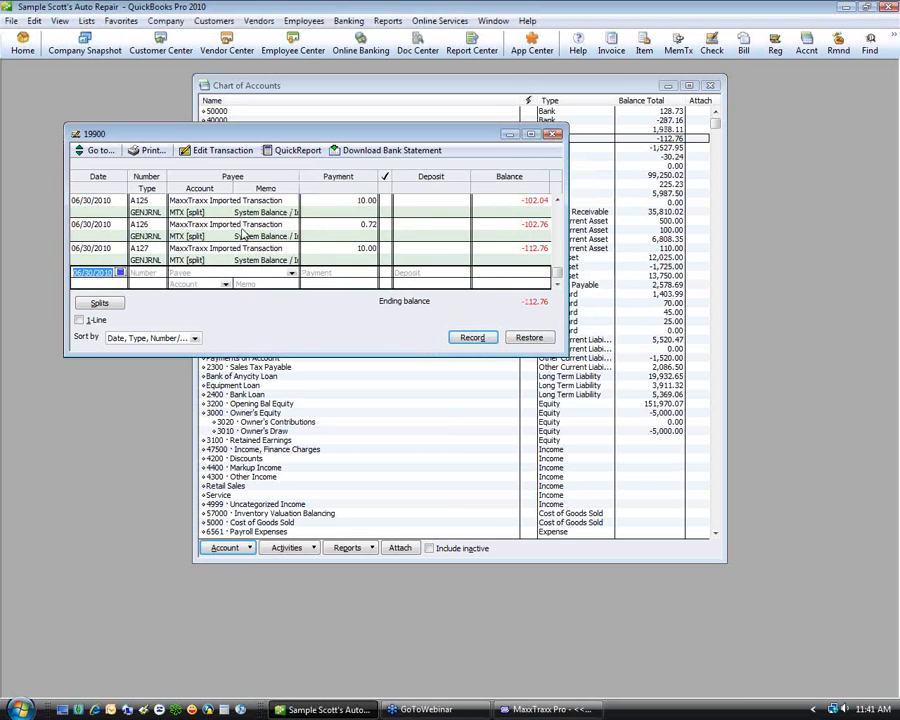
# Delete the imported journal entry A127 from the 19900 register and close the register.
pyautogui.click(233, 257)
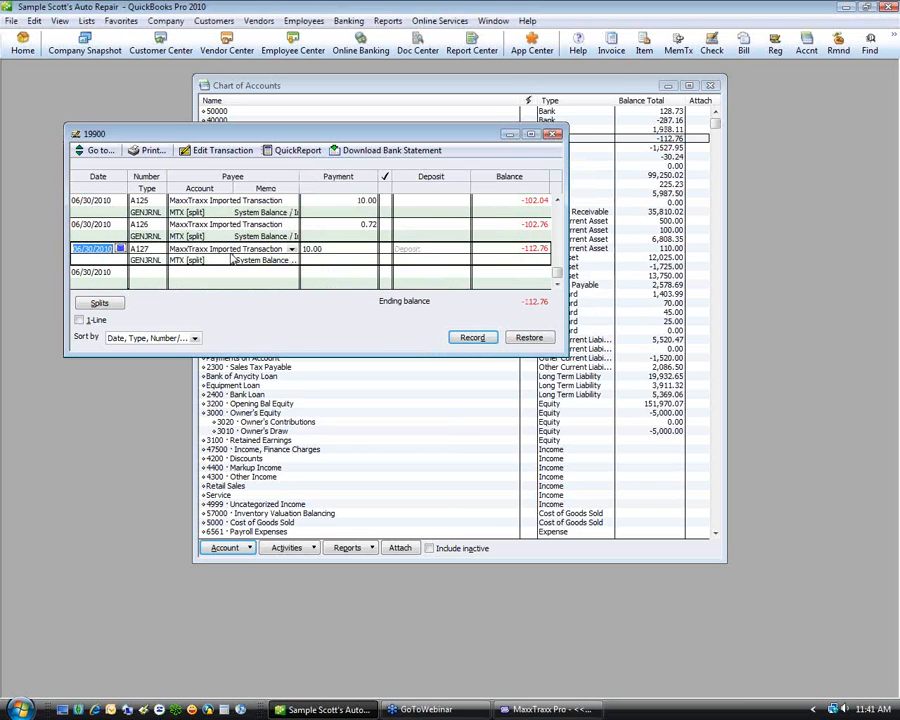
pyautogui.hotkey('ctrl', 'd')
pyautogui.click(420, 220)
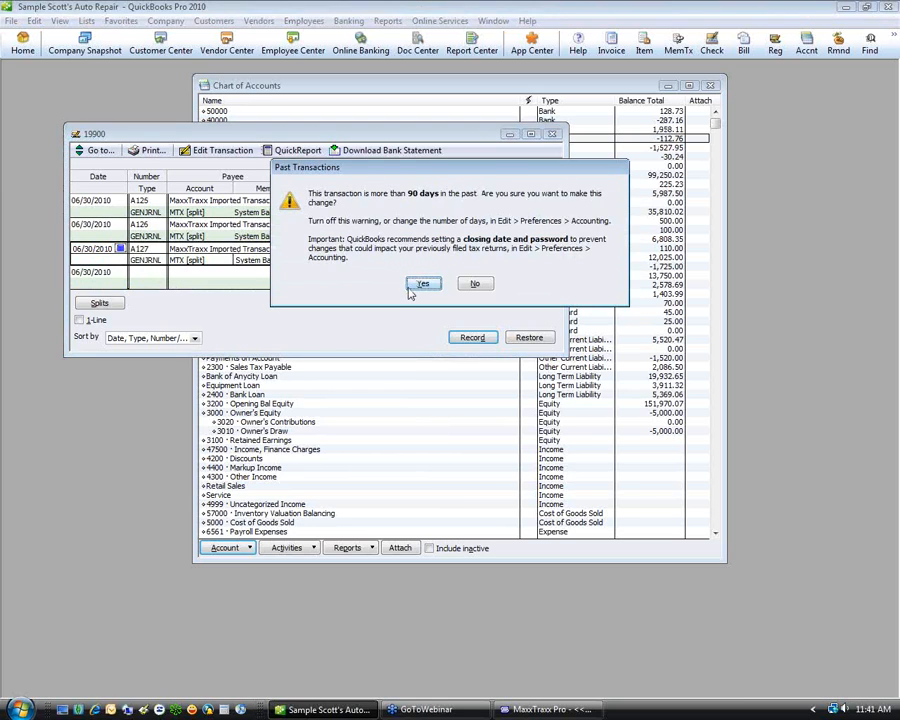
pyautogui.click(412, 287)
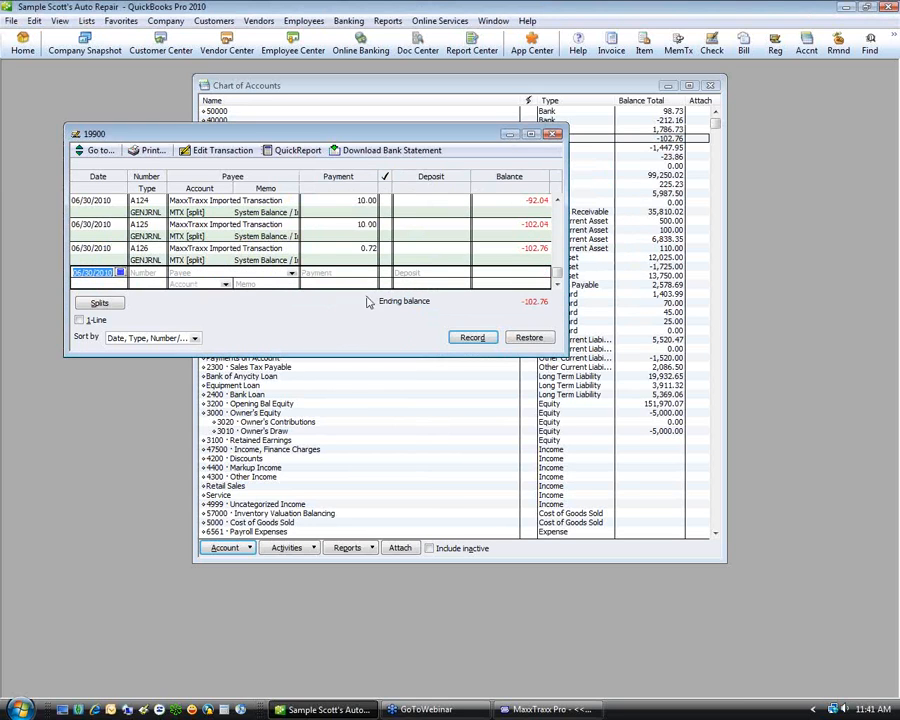
pyautogui.click(553, 136)
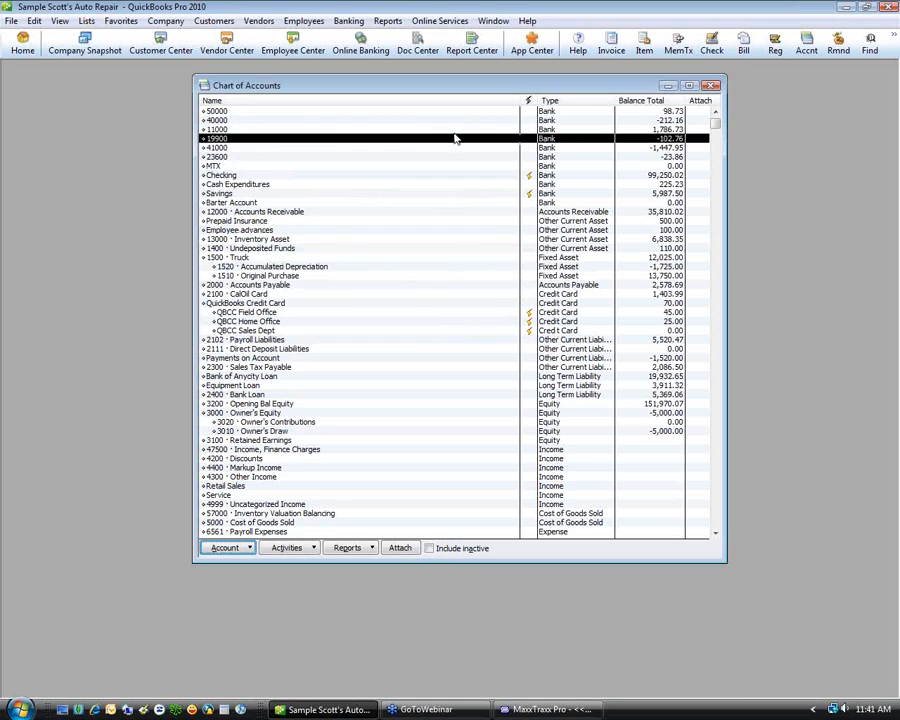
# Open journal entry A126 from the 19900 register, examine its account lines and memos, and close the entry.
pyautogui.doubleClick(402, 144)
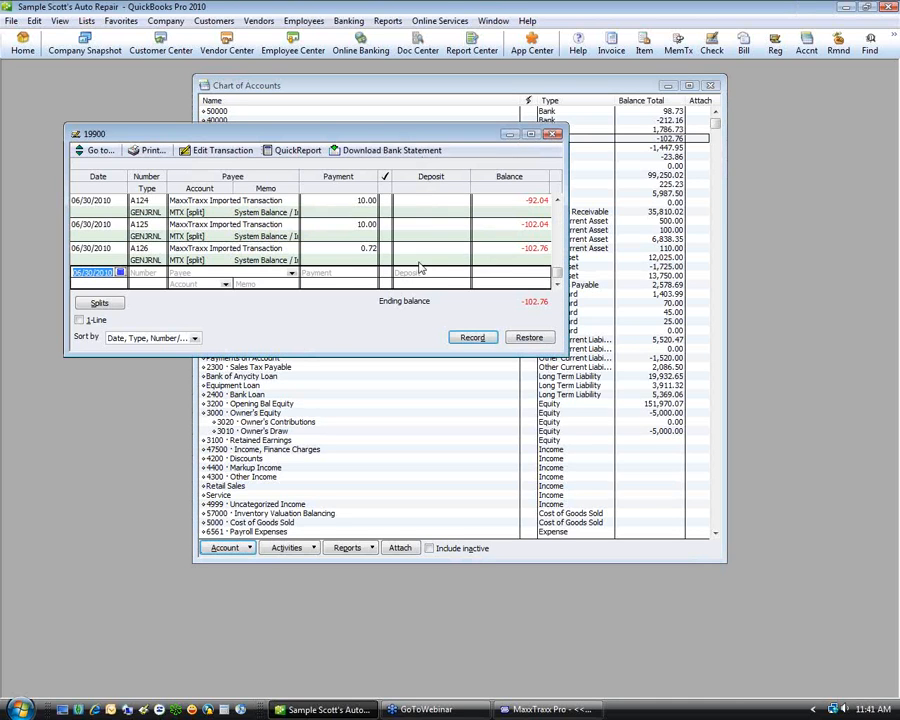
pyautogui.press('Up')
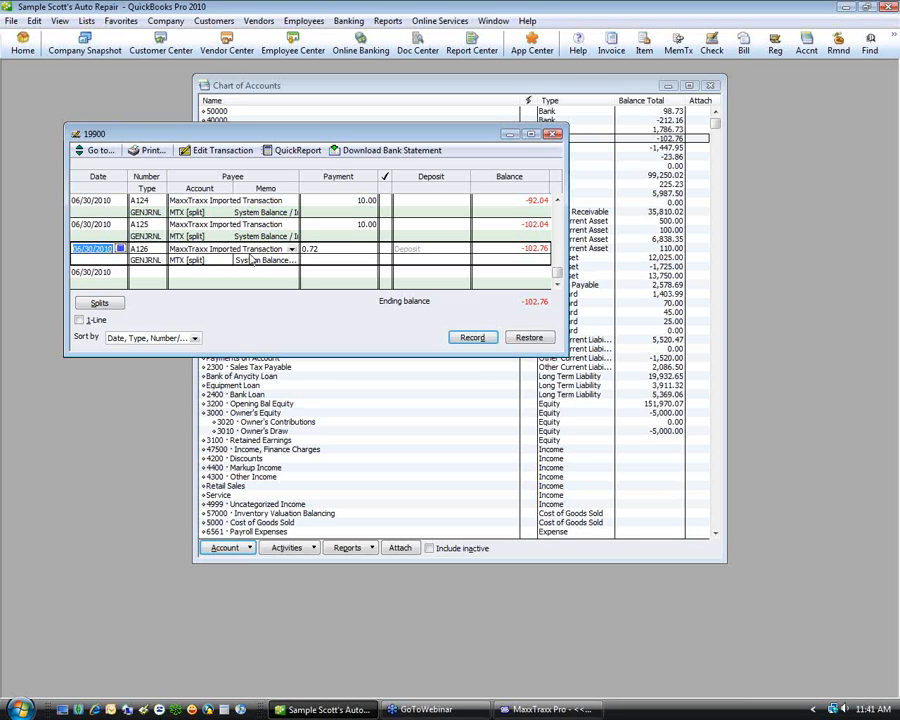
pyautogui.doubleClick(251, 258)
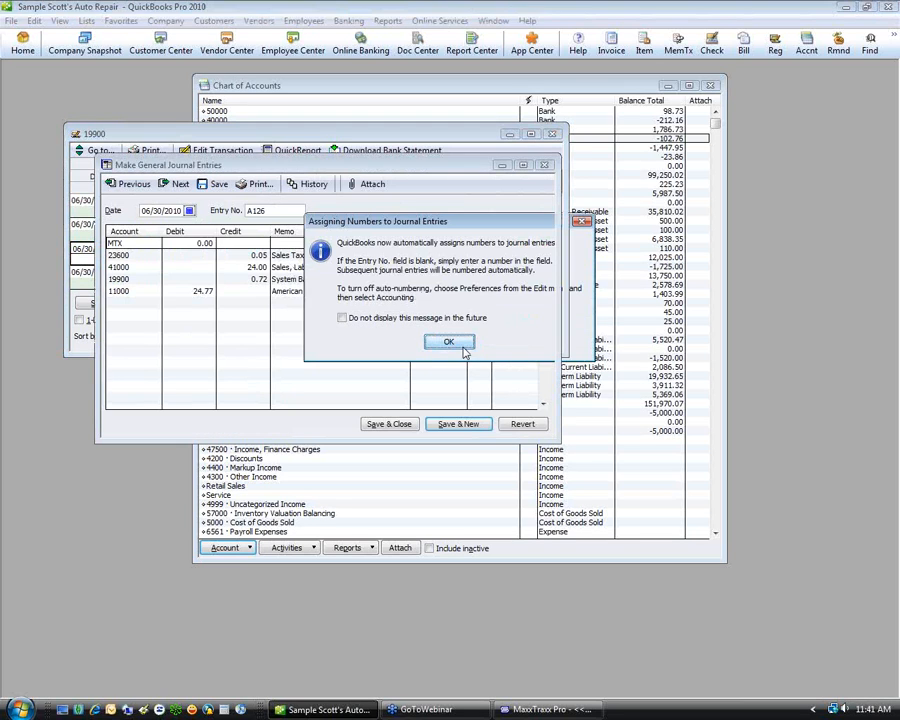
pyautogui.click(462, 342)
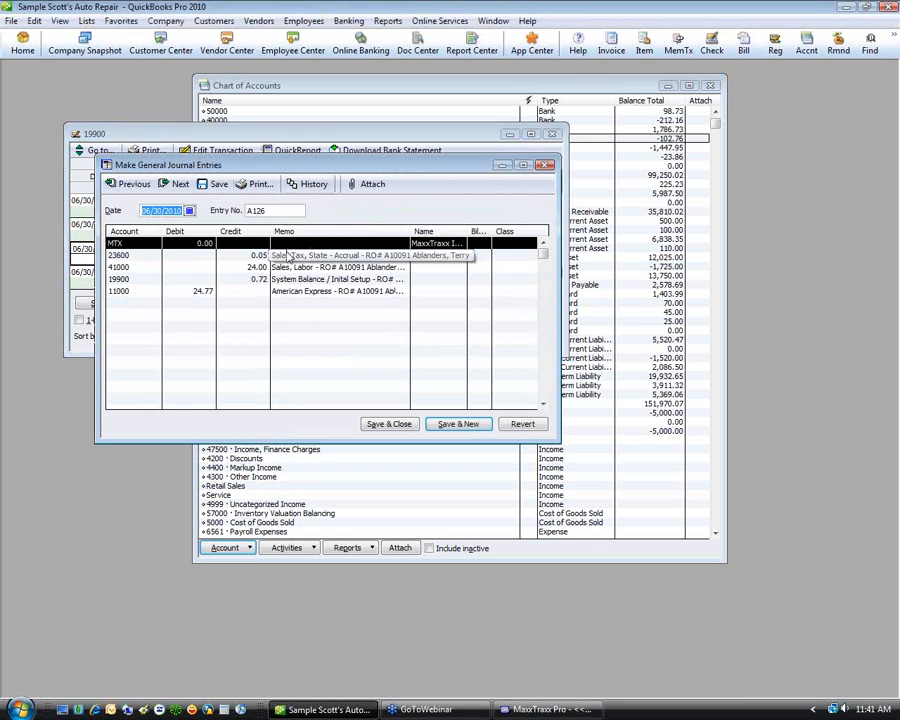
pyautogui.click(279, 257)
pyautogui.click(280, 268)
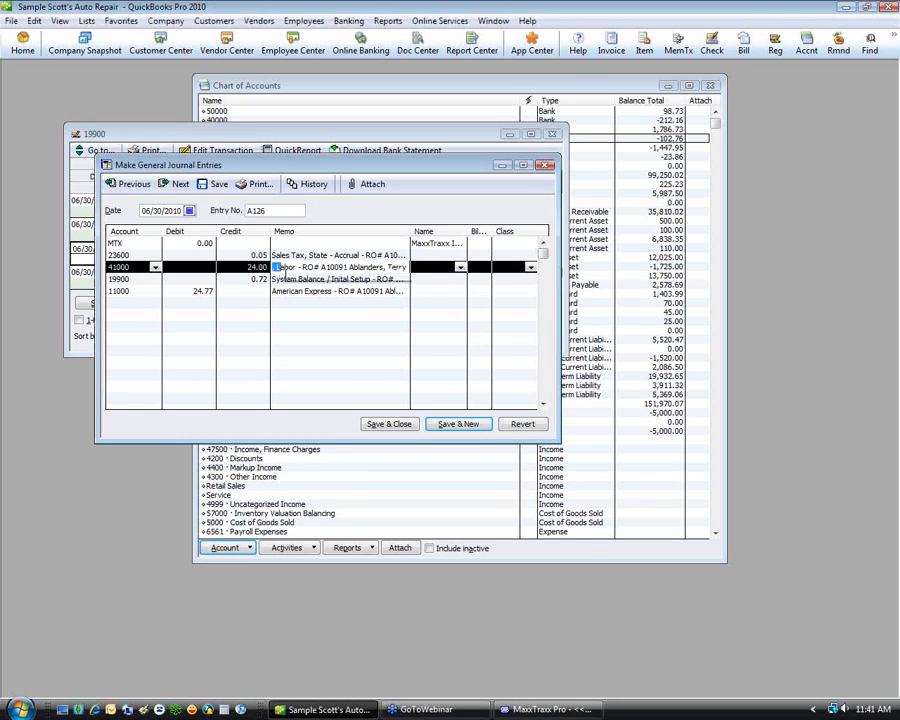
pyautogui.click(244, 280)
pyautogui.click(243, 290)
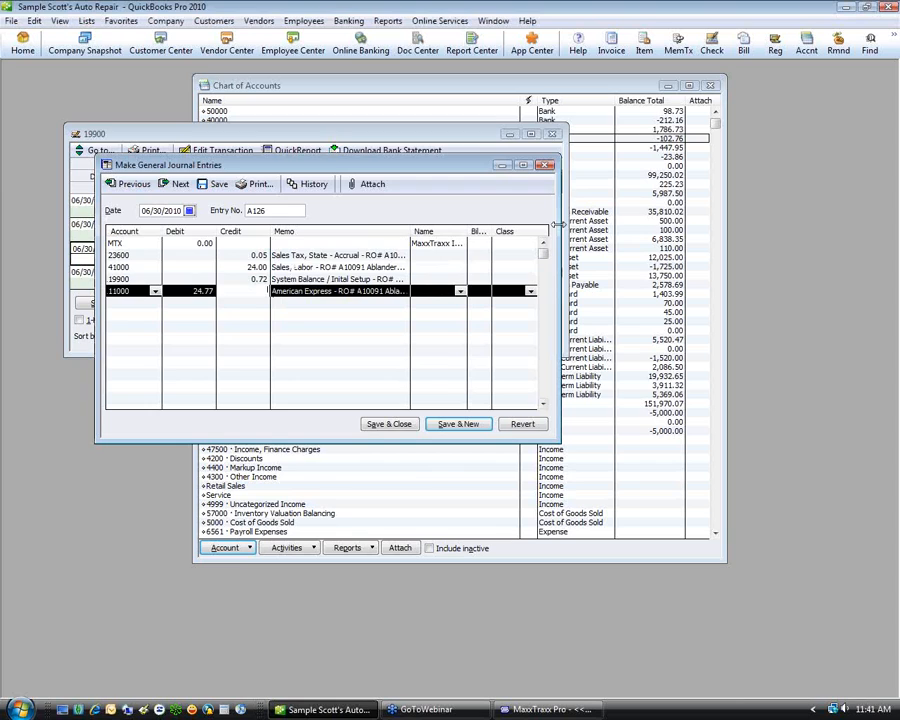
pyautogui.click(548, 166)
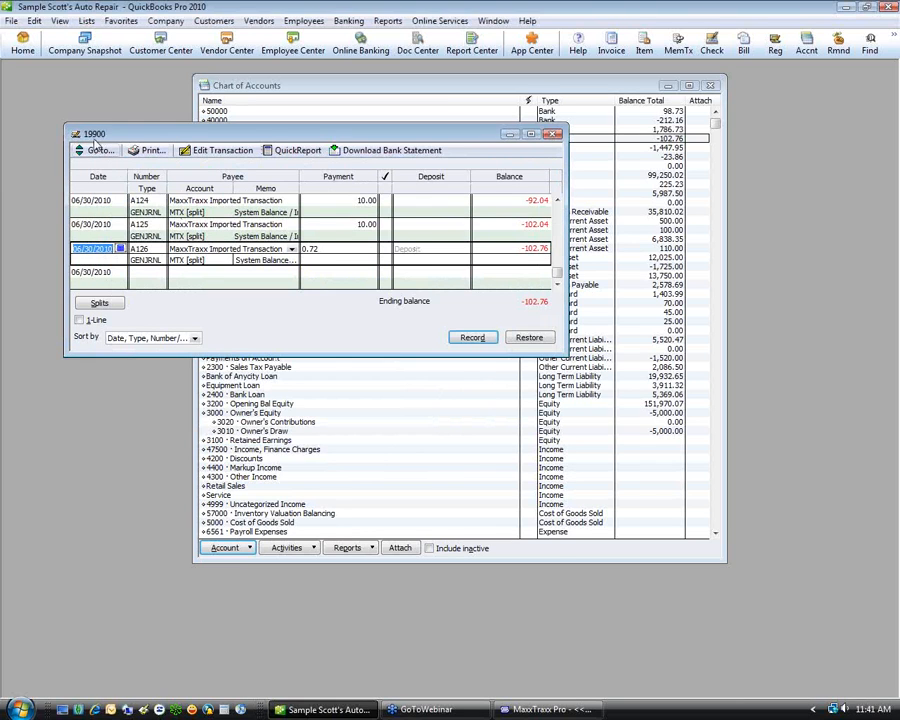
# Delete the whole journal entry A126 from the 19900 register and close the register.
pyautogui.hotkey('ctrl', 'd')
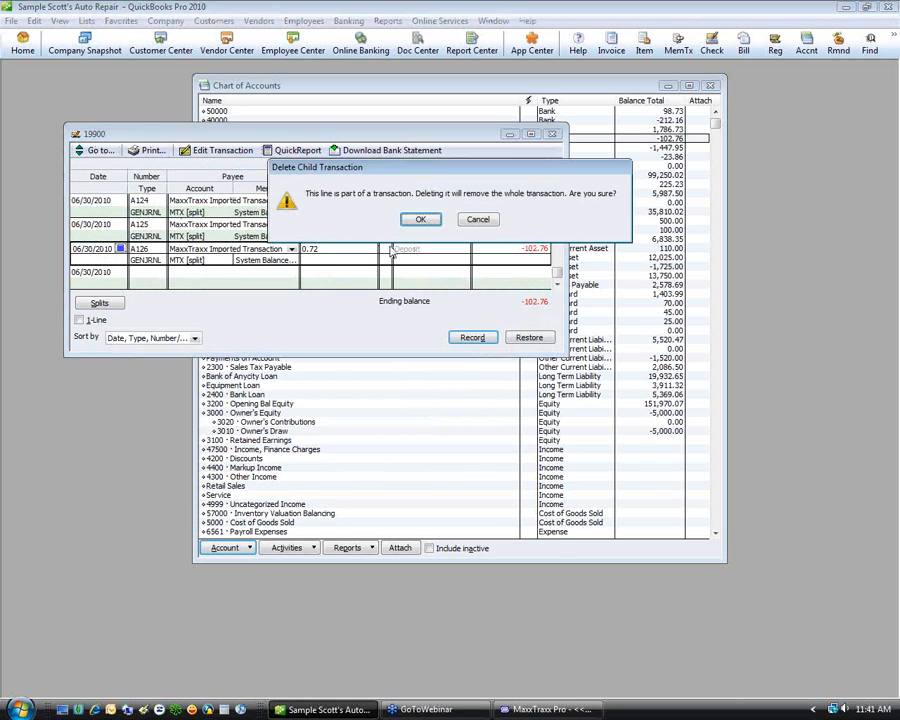
pyautogui.click(435, 224)
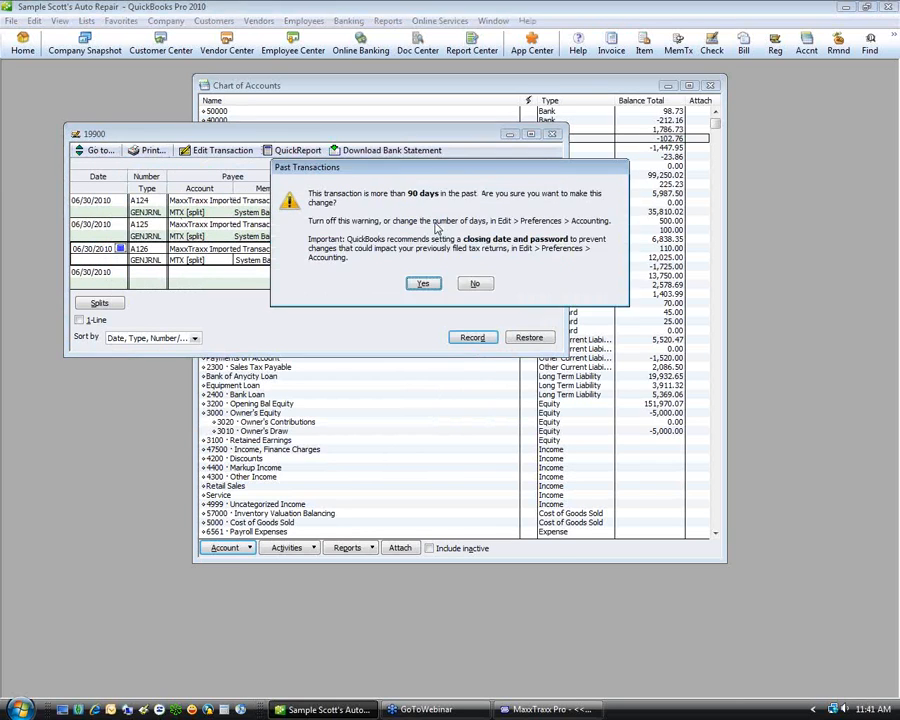
pyautogui.click(423, 285)
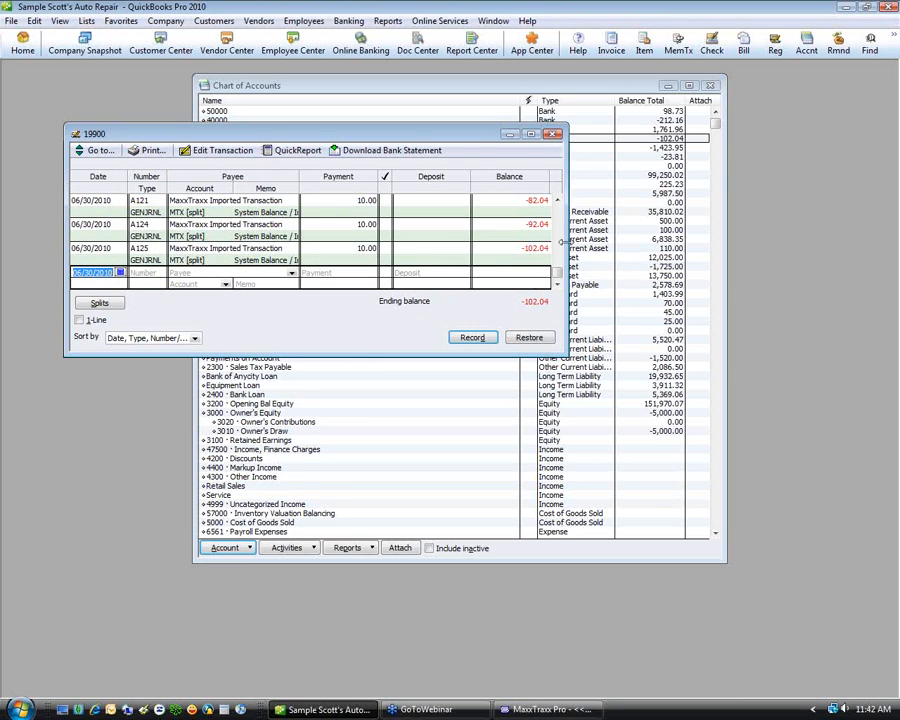
pyautogui.click(556, 136)
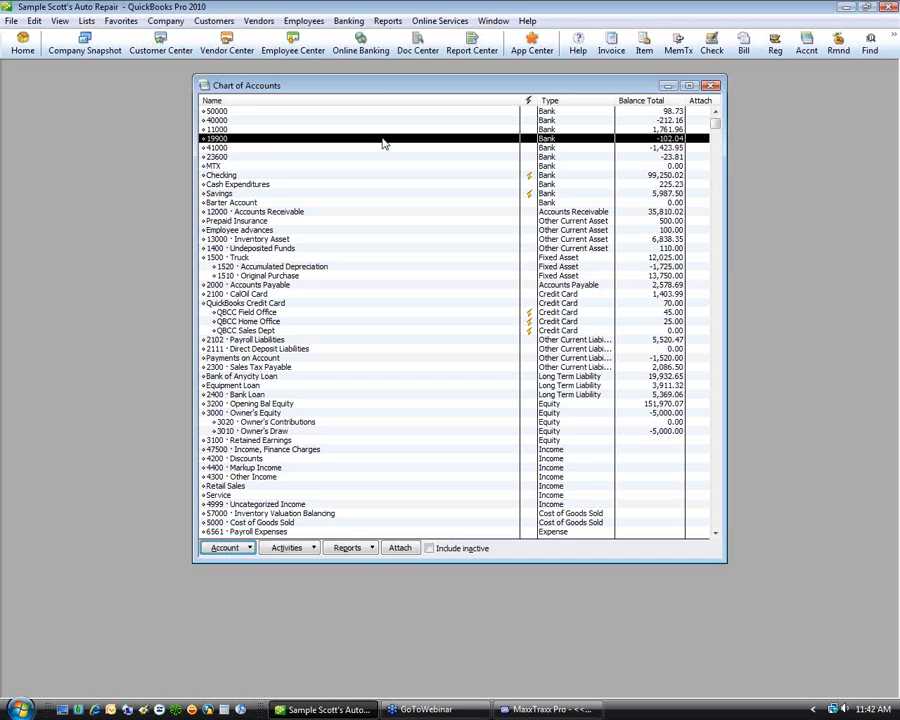
# Browse the 19900 register back to its earliest imported transactions and close it.
pyautogui.doubleClick(383, 144)
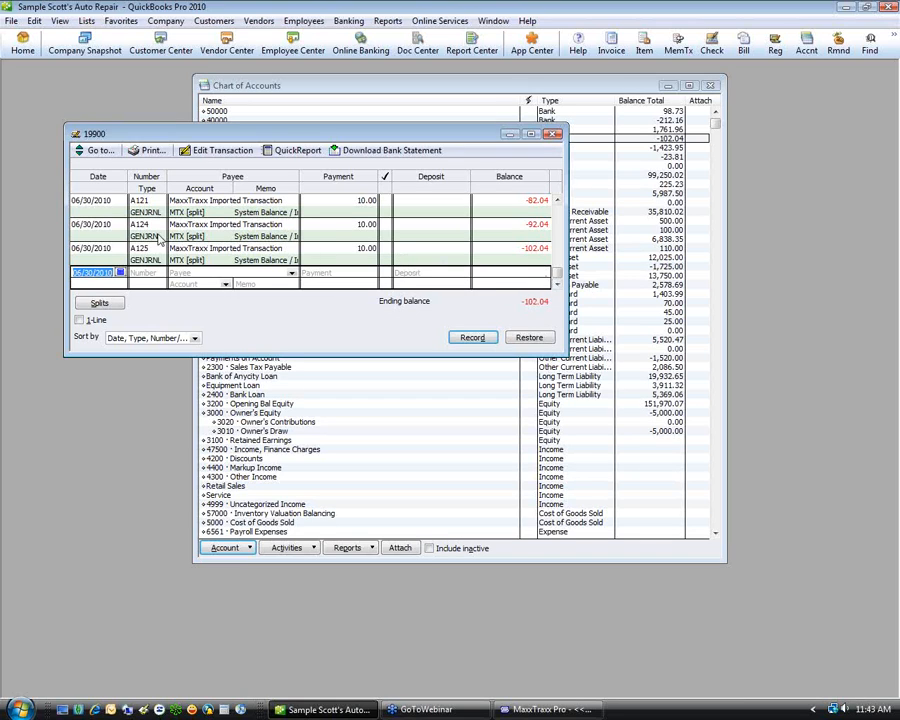
pyautogui.click(557, 200)
pyautogui.click(557, 200)
pyautogui.click(557, 200)
pyautogui.click(557, 200)
pyautogui.click(557, 200)
pyautogui.click(557, 200)
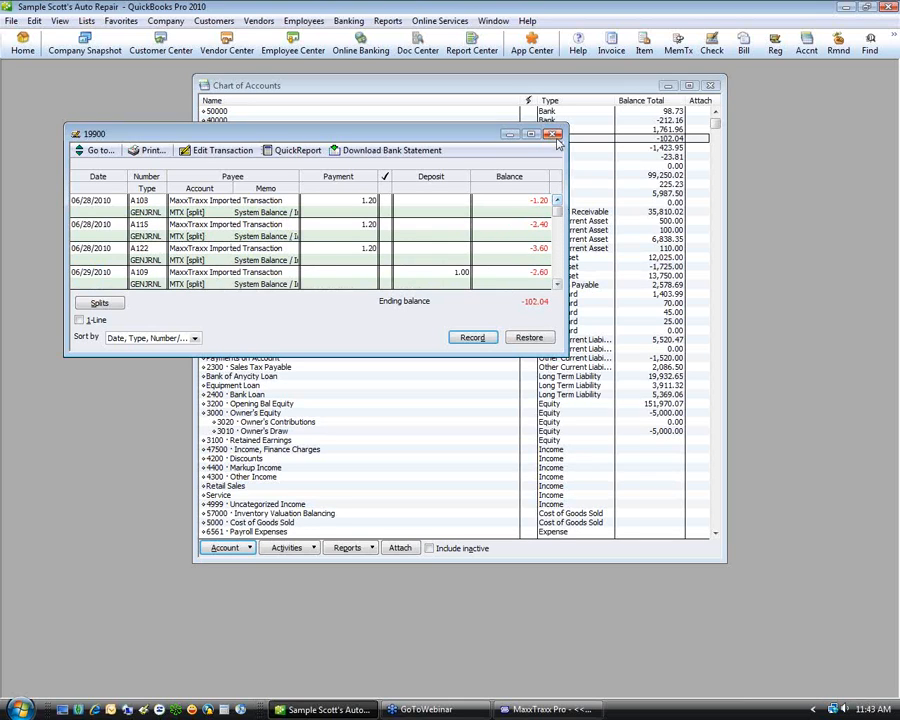
pyautogui.click(554, 135)
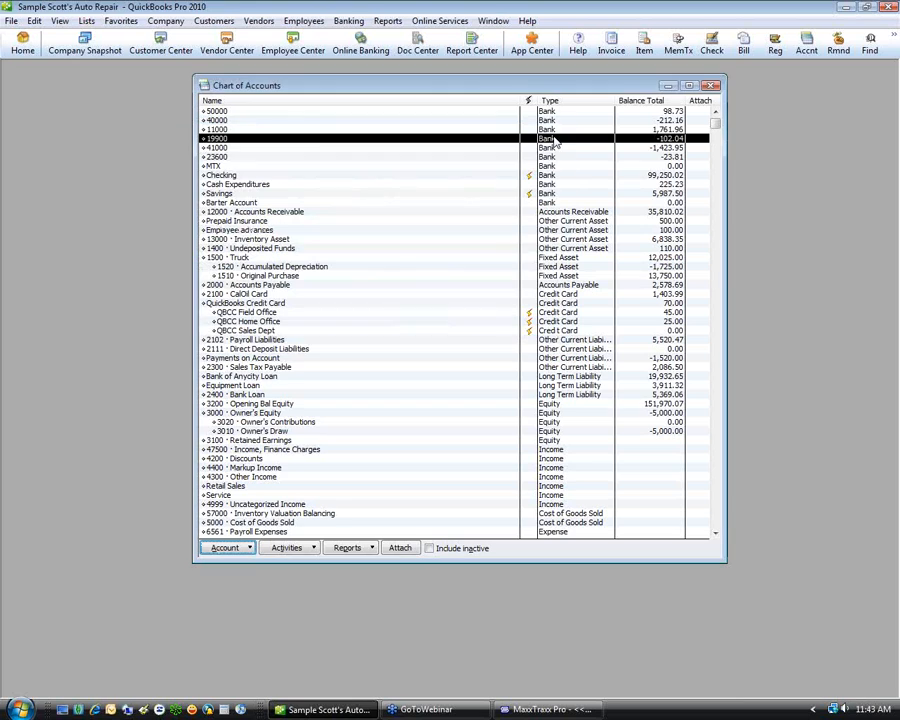
# Check the latest transactions in the 12000 Accounts Receivable register and close it.
pyautogui.click(287, 166)
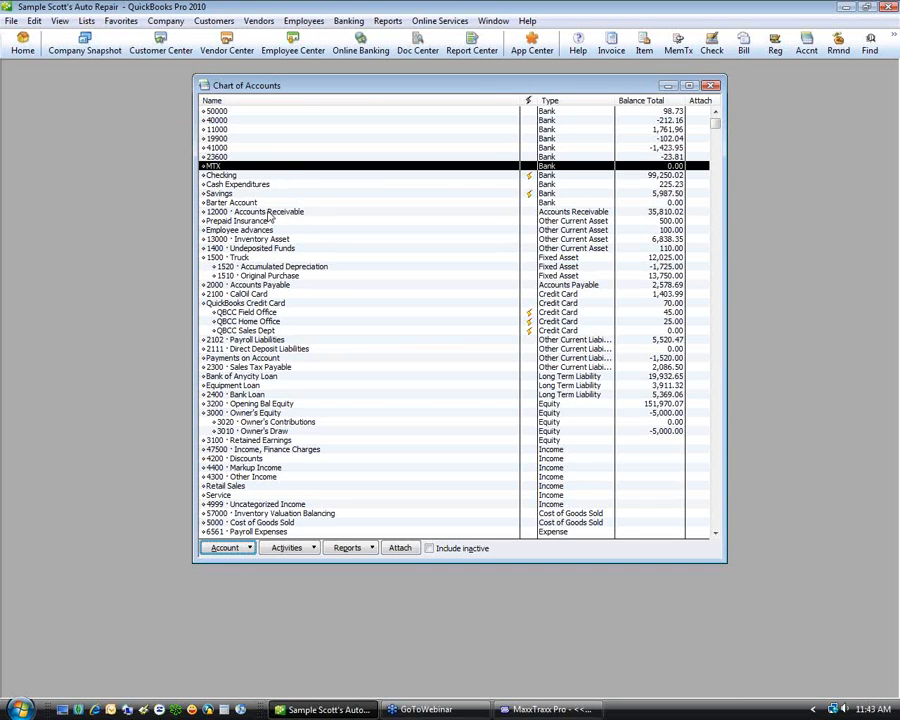
pyautogui.click(268, 212)
pyautogui.doubleClick(268, 212)
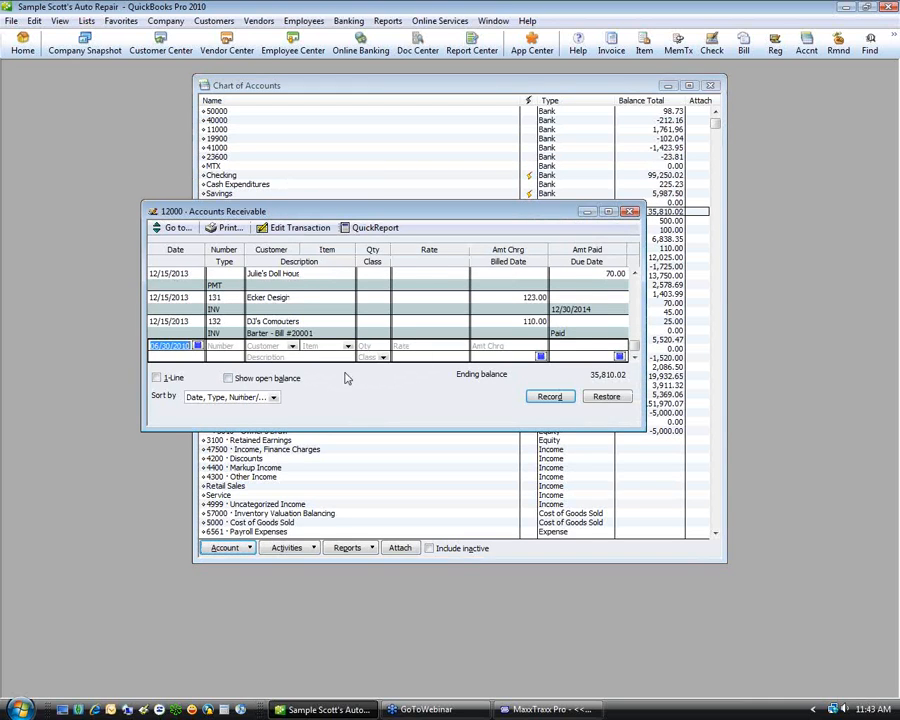
pyautogui.click(630, 212)
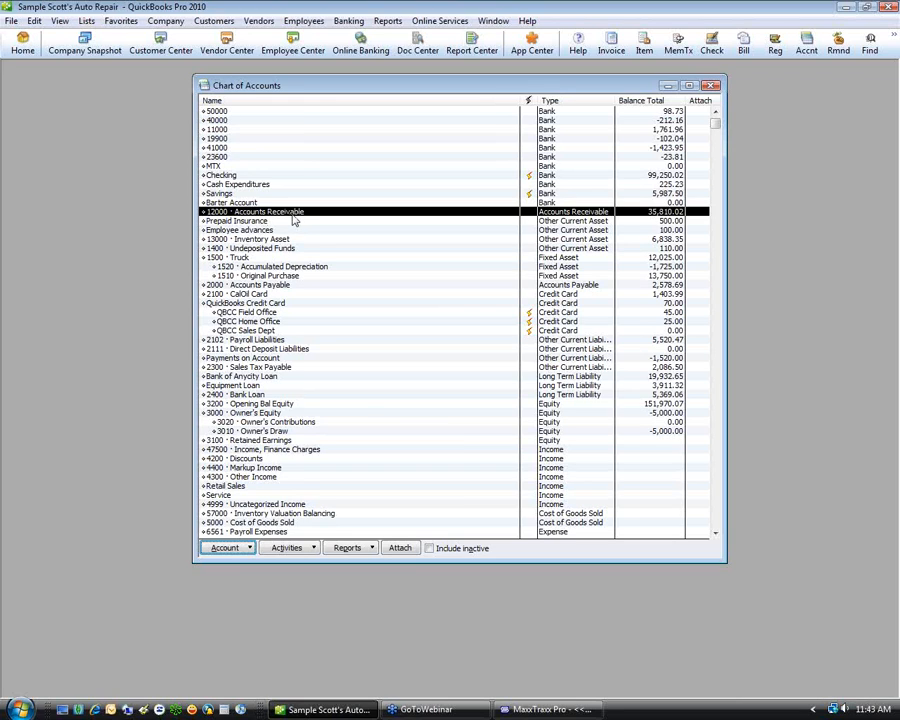
# Compare the bank-type accounts 11000, 41000 and 23600 with 1400 Undeposited Funds in the chart of accounts.
pyautogui.click(256, 130)
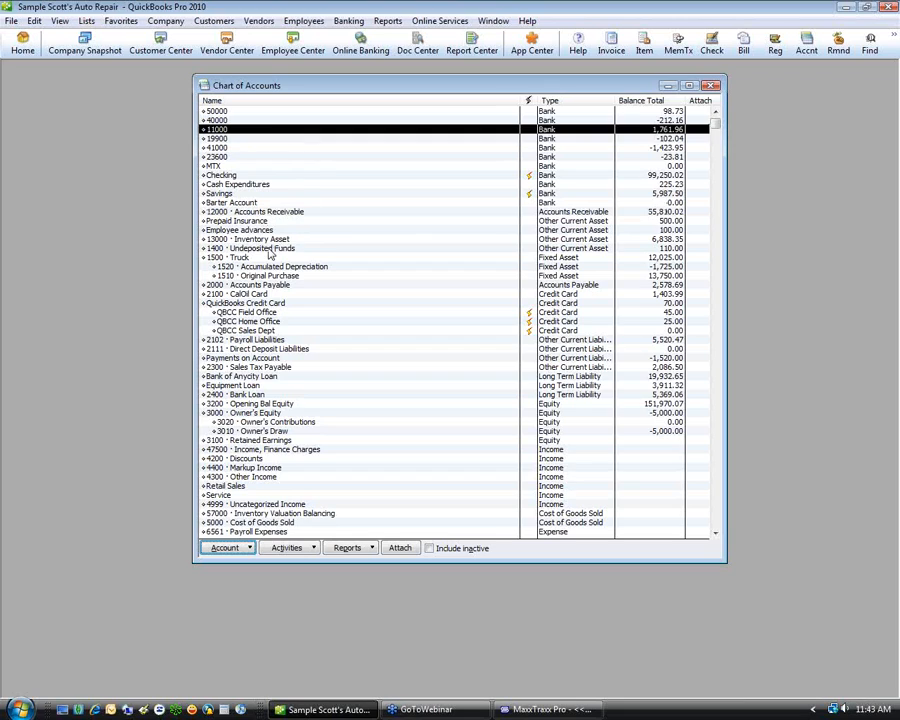
pyautogui.click(268, 249)
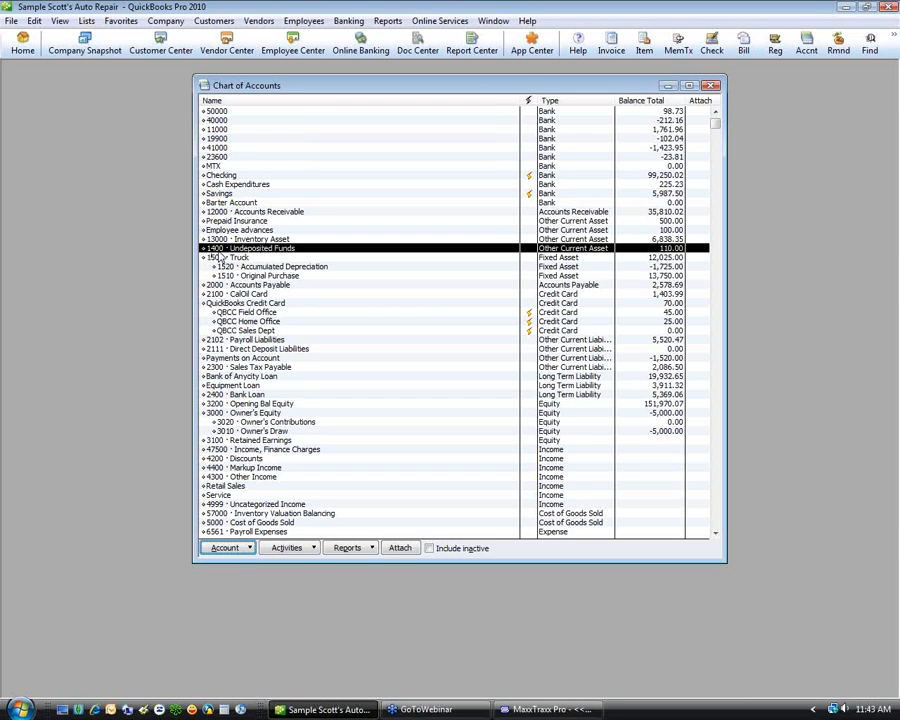
pyautogui.click(239, 131)
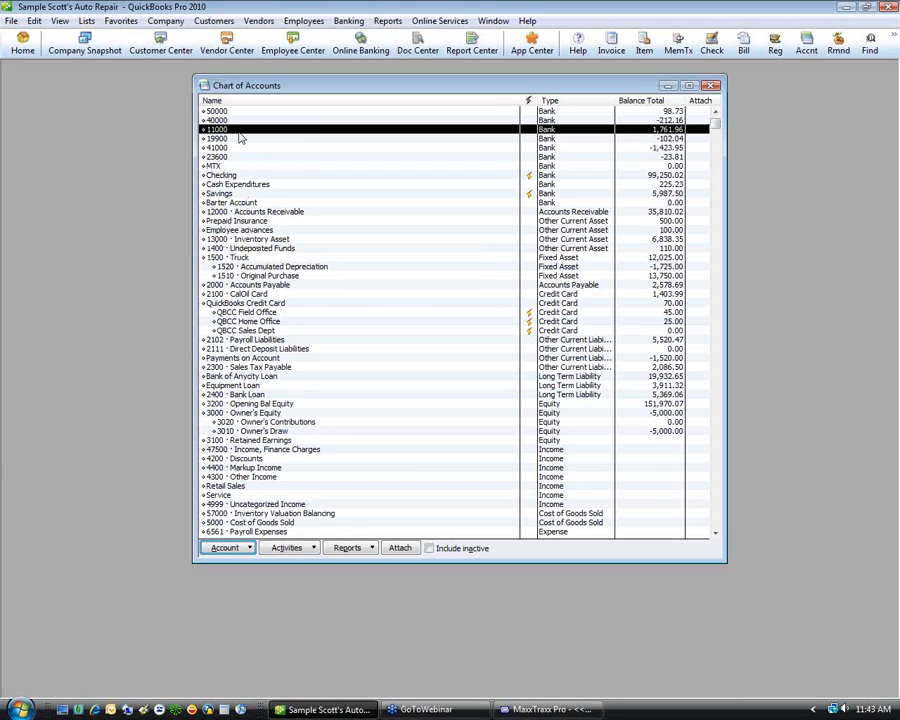
pyautogui.click(240, 248)
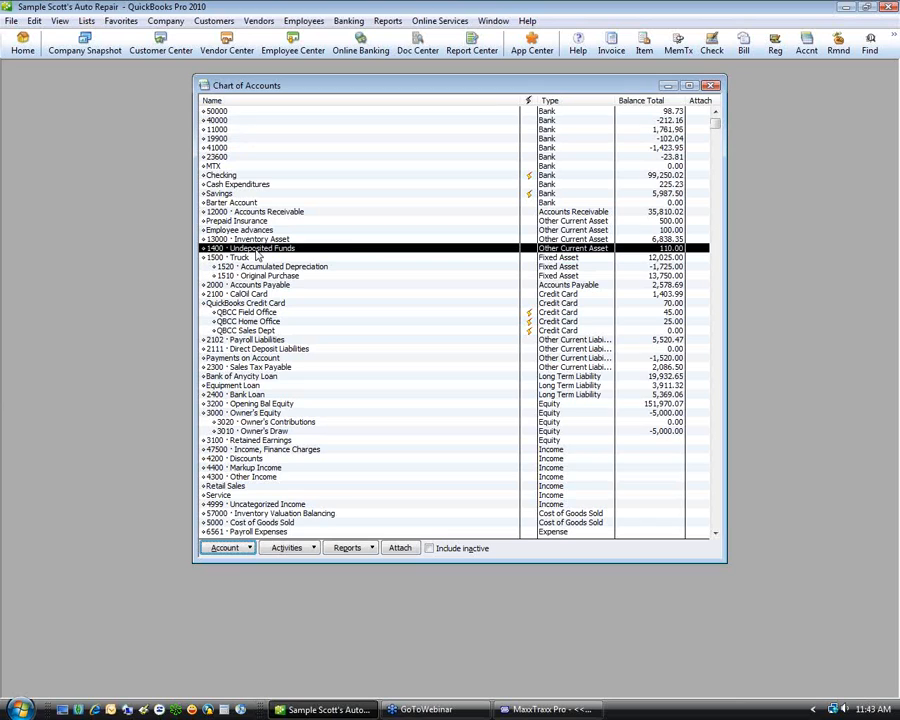
pyautogui.click(258, 131)
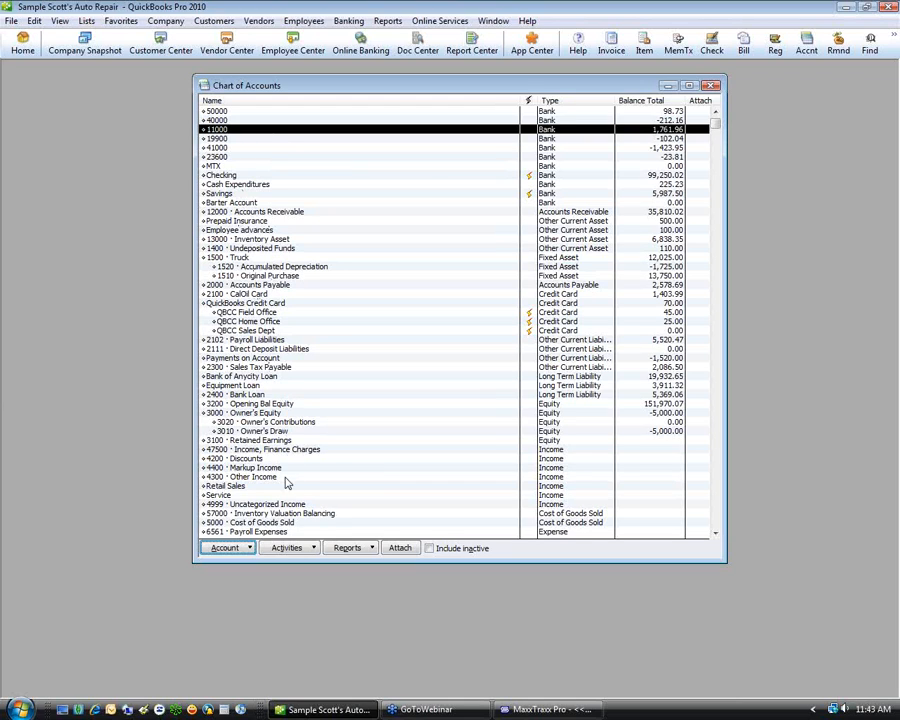
pyautogui.click(229, 164)
pyautogui.click(232, 149)
pyautogui.click(233, 156)
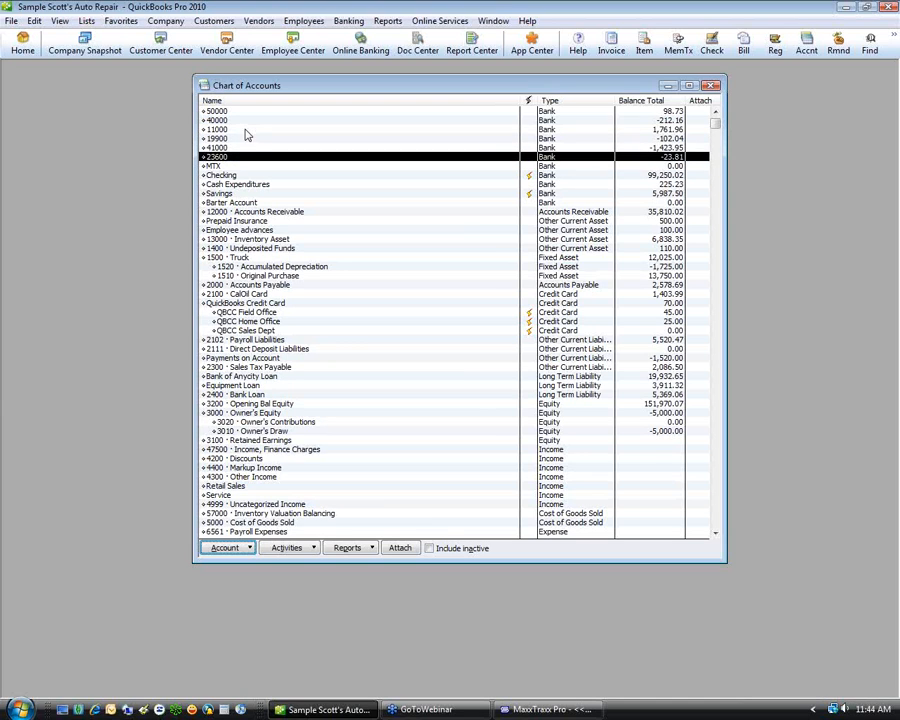
pyautogui.doubleClick(240, 130)
pyautogui.press('Escape')
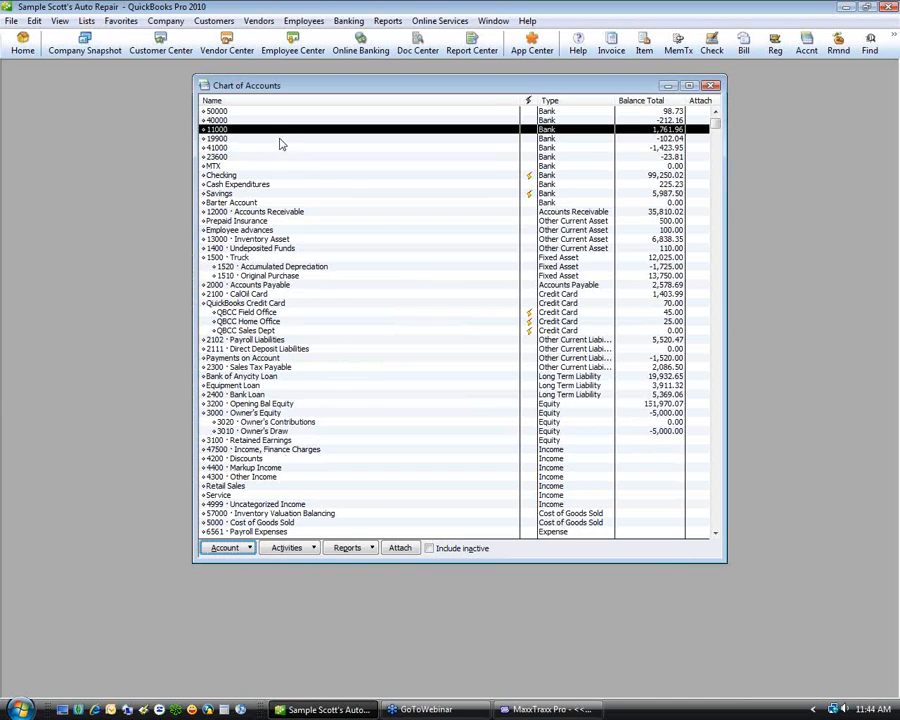
pyautogui.rightClick(283, 131)
pyautogui.click(322, 190)
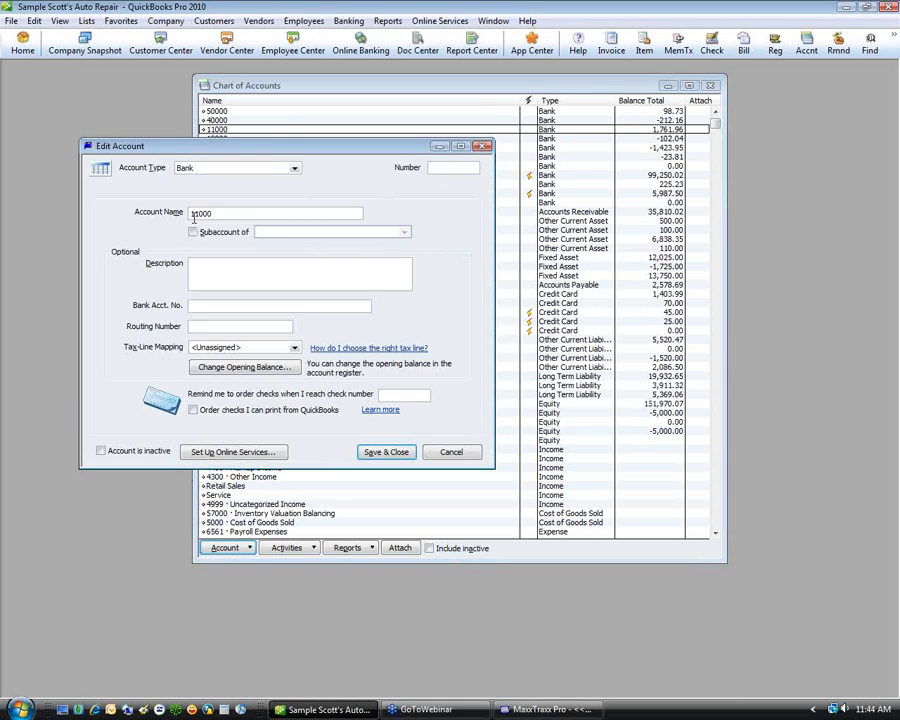
pyautogui.click(450, 169)
pyautogui.write('11000')
pyautogui.click(452, 452)
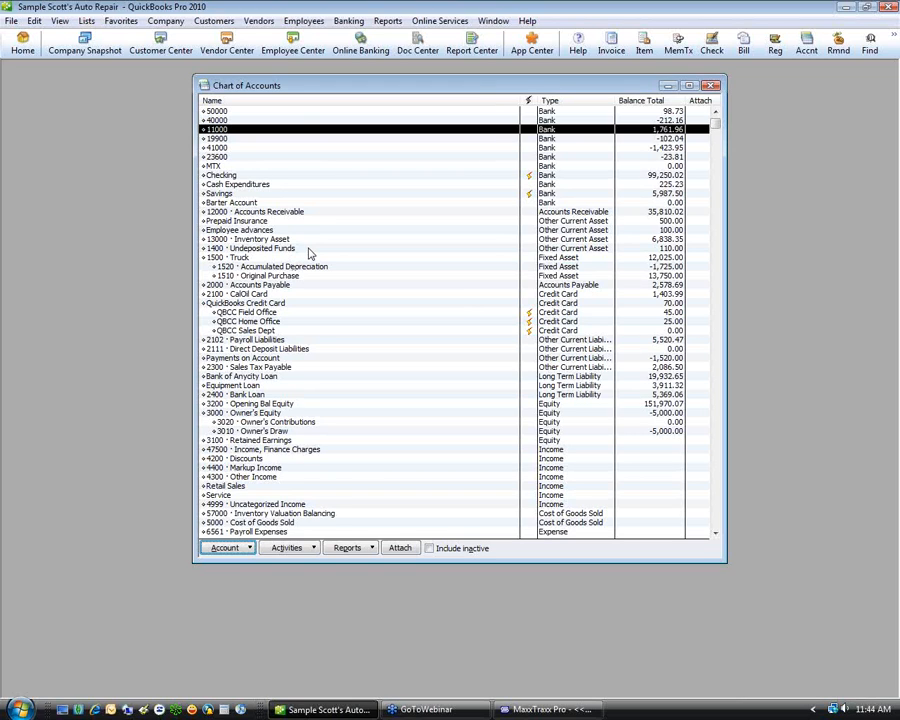
# Open the register of account 23600 and delete the imported journal entry A125.
pyautogui.doubleClick(290, 158)
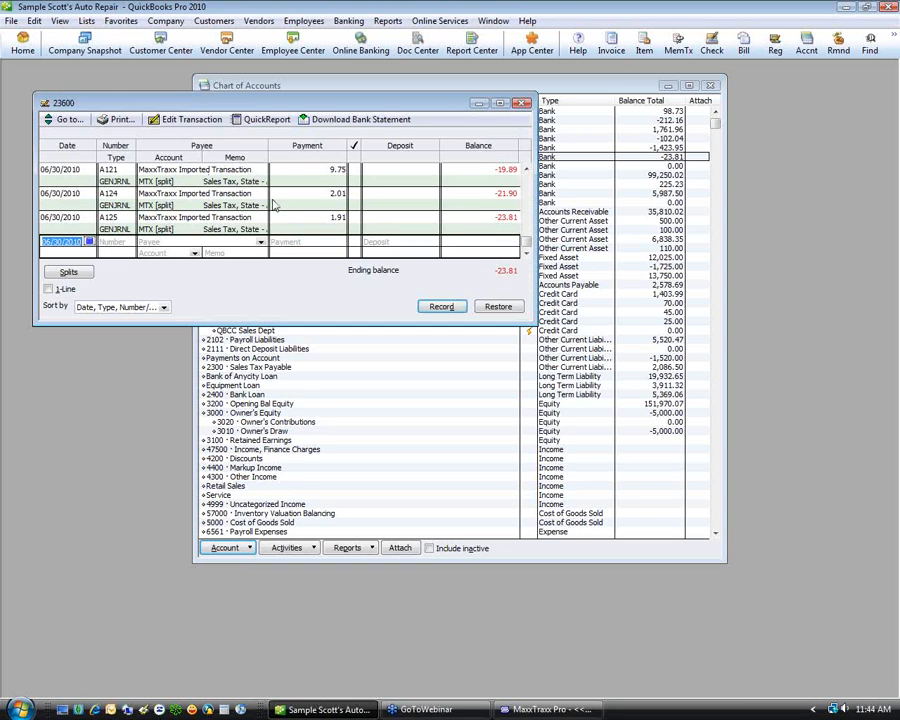
pyautogui.click(170, 218)
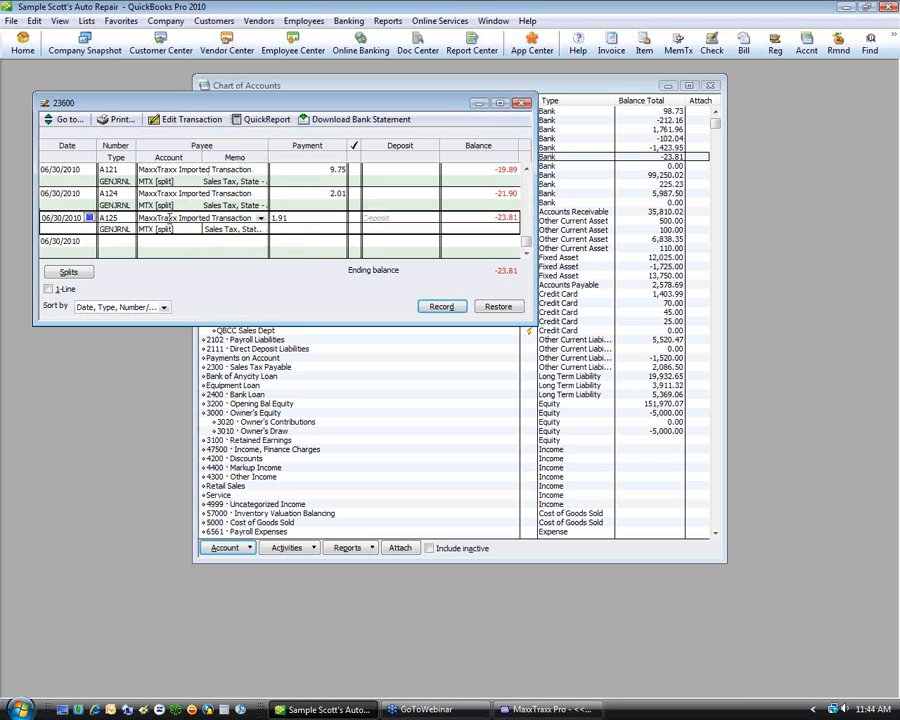
pyautogui.hotkey('ctrl', 'd')
pyautogui.press('Return')
pyautogui.press('Return')
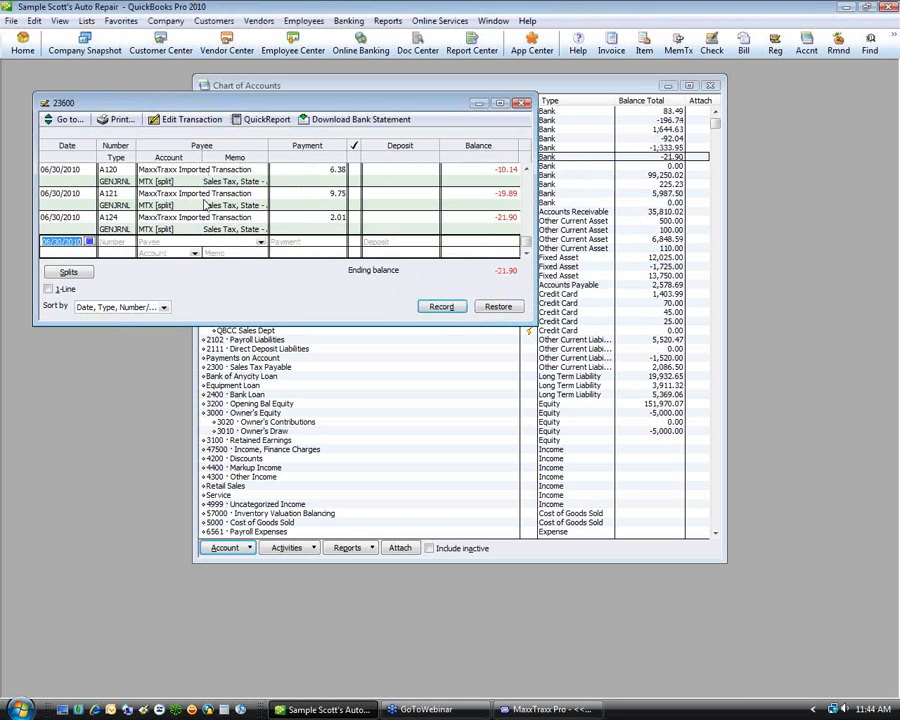
# Delete the imported journal entries A121 and A124 from the 23600 register.
pyautogui.click(205, 204)
pyautogui.hotkey('ctrl', 'd')
pyautogui.press('Return')
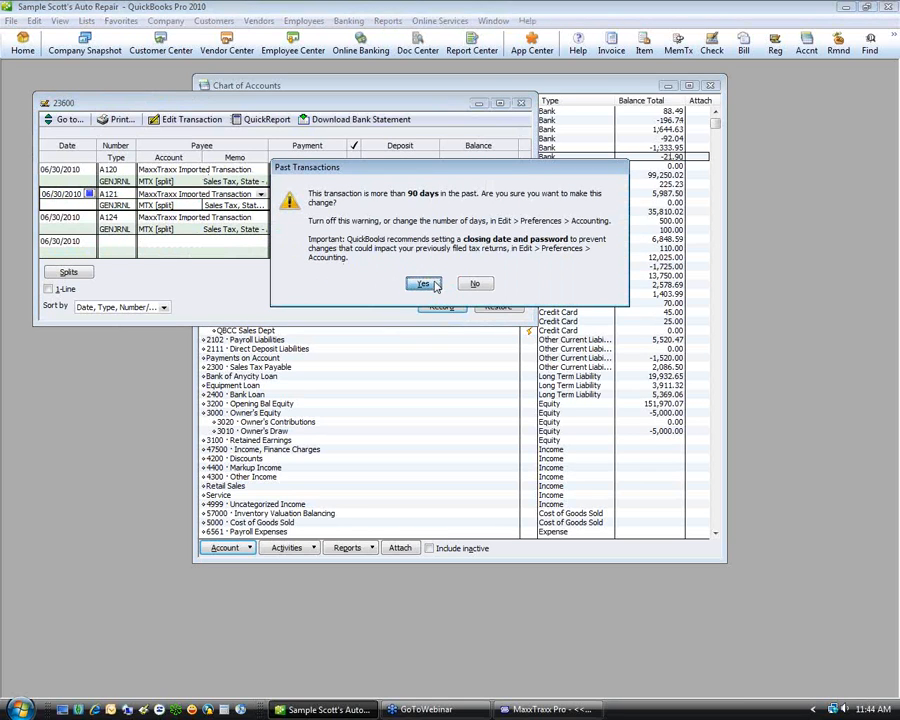
pyautogui.click(434, 284)
pyautogui.hotkey('ctrl', 'd')
pyautogui.press('Return')
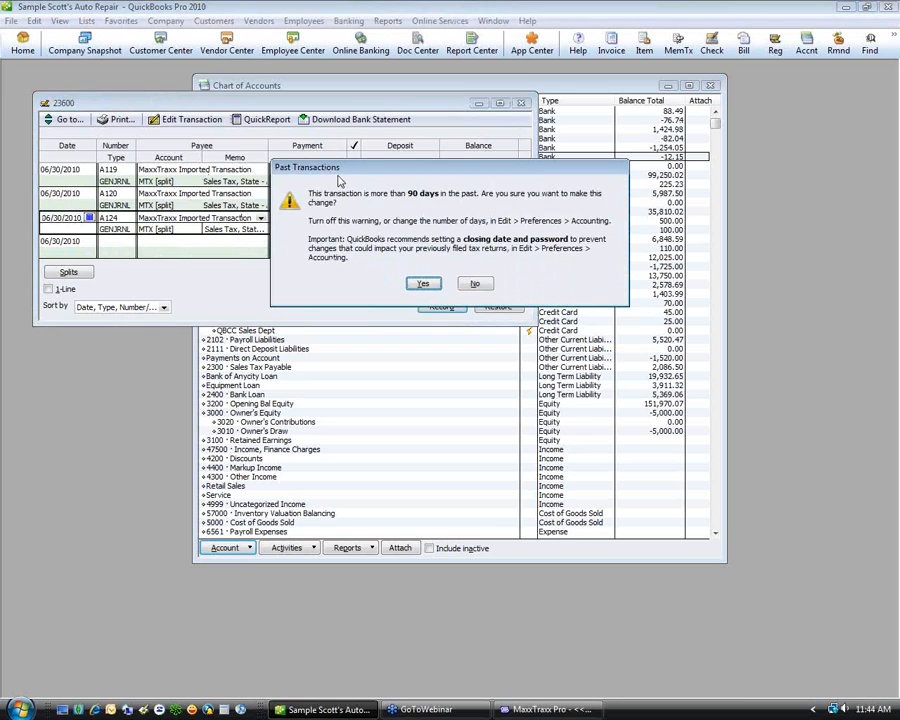
pyautogui.click(423, 284)
# Delete the imported journal entries A119 and A118 from the 23600 register.
pyautogui.click(201, 204)
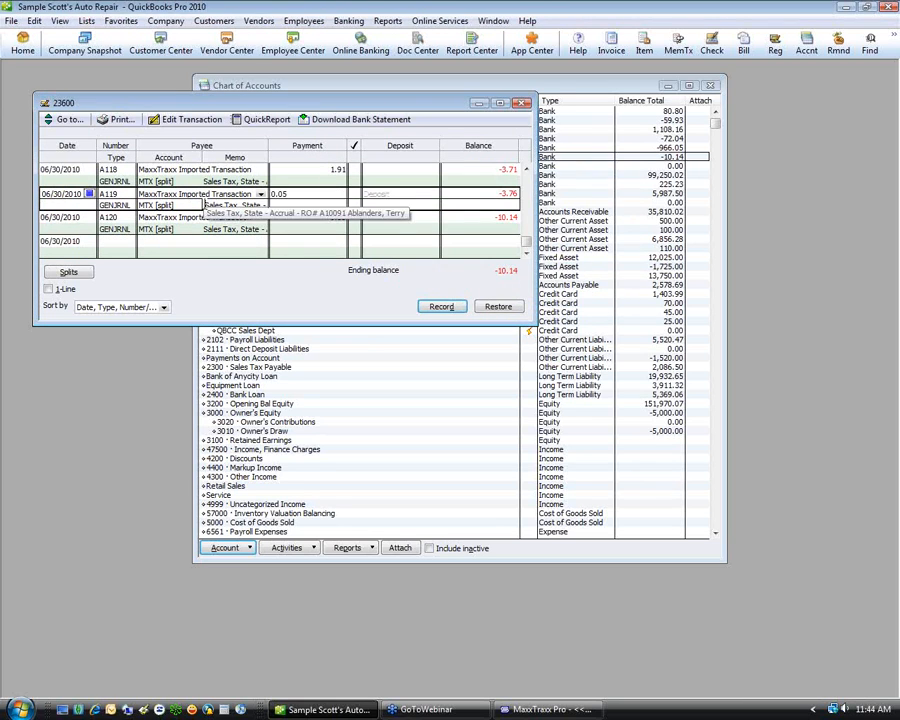
pyautogui.hotkey('ctrl', 'd')
pyautogui.press('Return')
pyautogui.click(423, 283)
pyautogui.click(231, 195)
pyautogui.hotkey('ctrl', 'd')
pyautogui.press('Return')
pyautogui.click(423, 284)
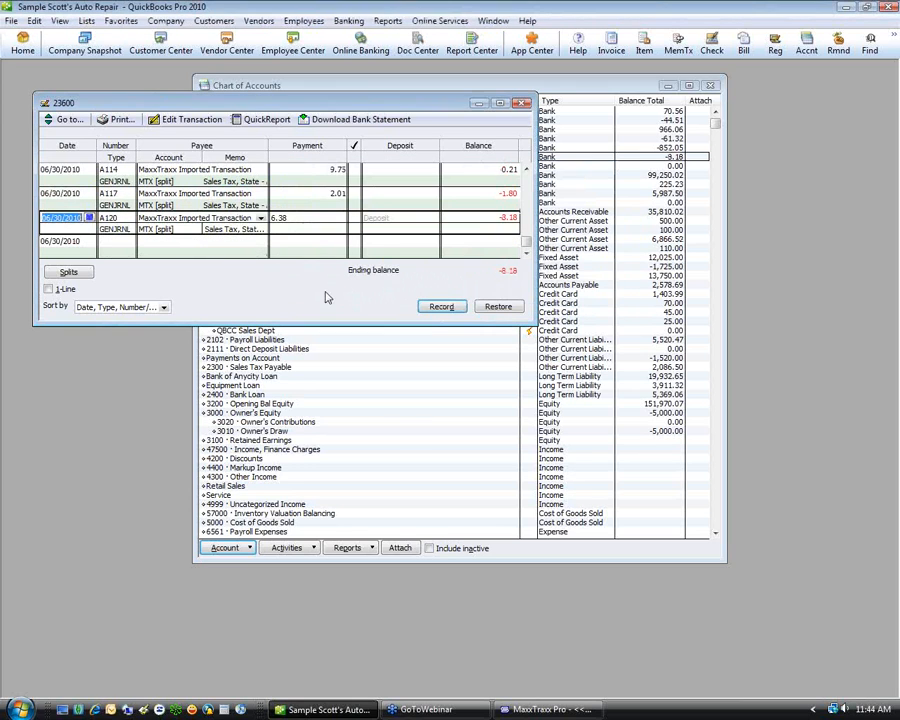
# Delete the imported journal entries A117 and A114 from the 23600 register.
pyautogui.click(230, 206)
pyautogui.hotkey('ctrl', 'd')
pyautogui.press('Return')
pyautogui.click(423, 283)
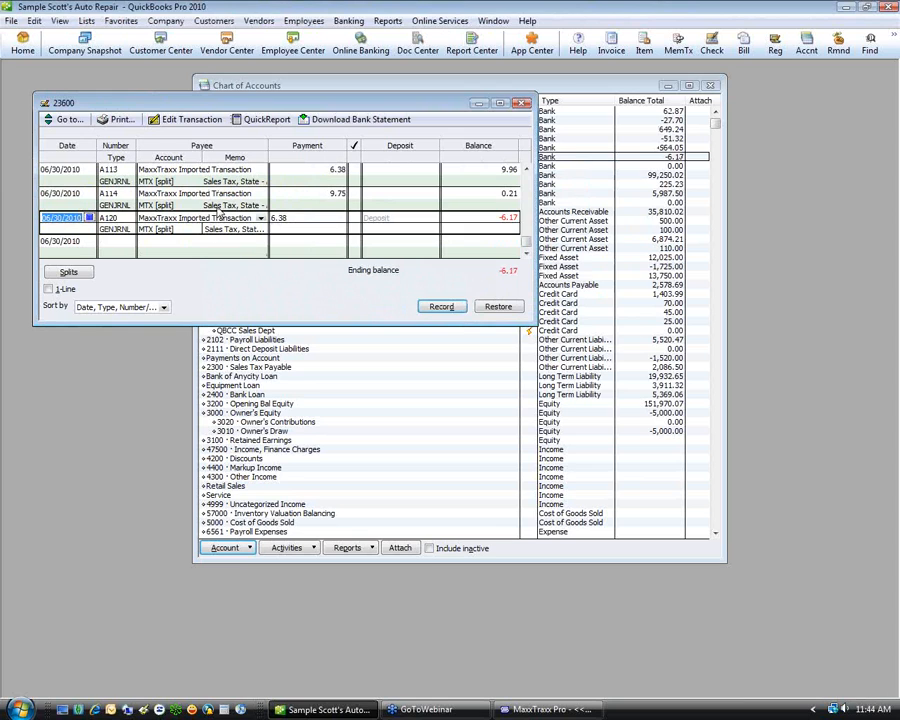
pyautogui.click(222, 205)
pyautogui.hotkey('ctrl', 'd')
pyautogui.press('Return')
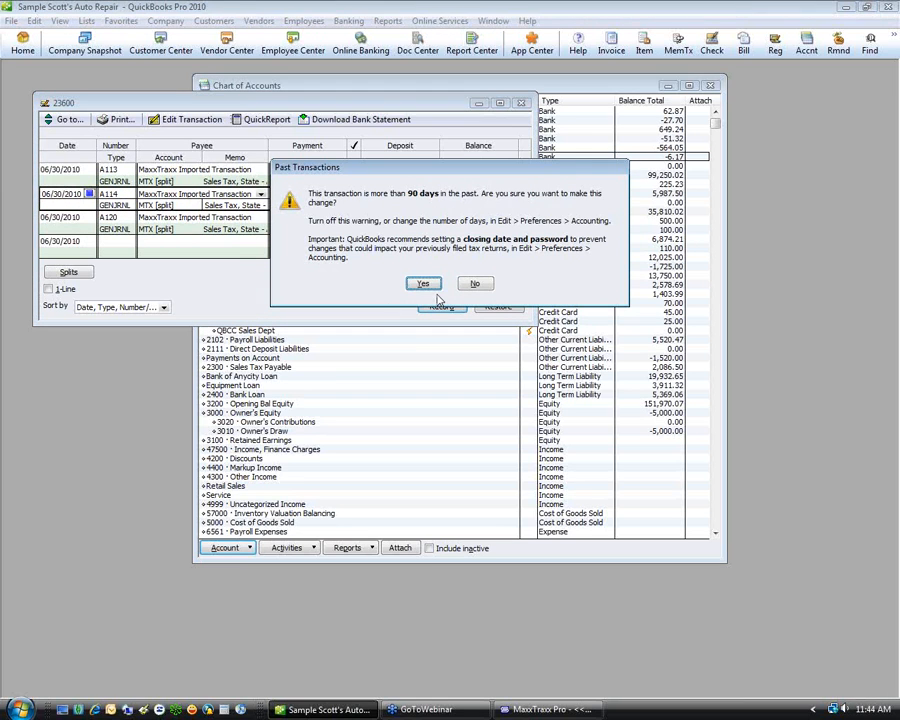
pyautogui.click(423, 283)
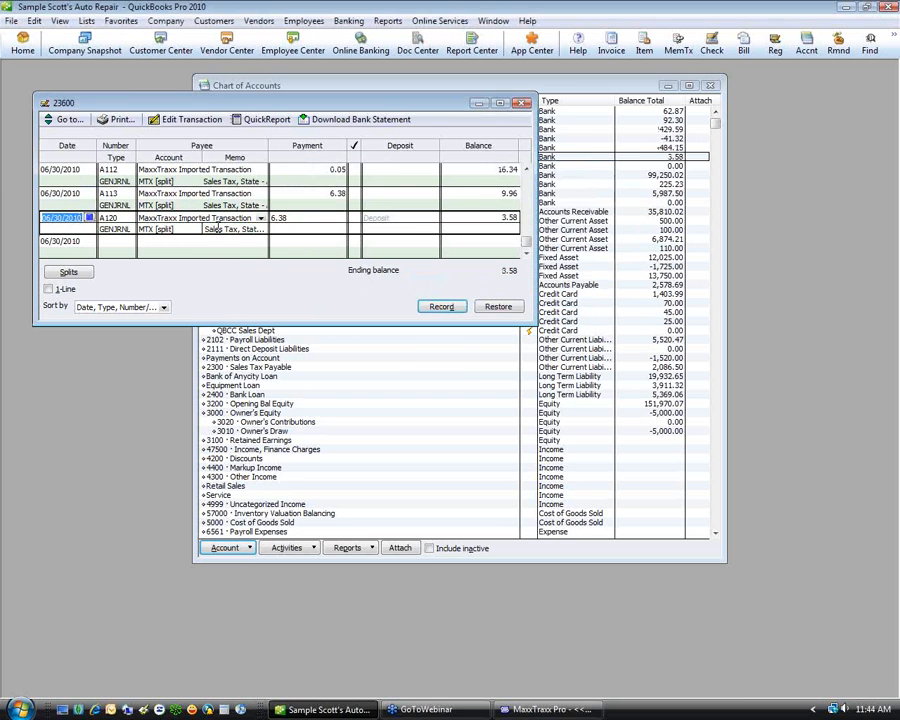
# Delete the imported journal entry A120 and close the 23600 register.
pyautogui.hotkey('ctrl', 'd')
pyautogui.press('Return')
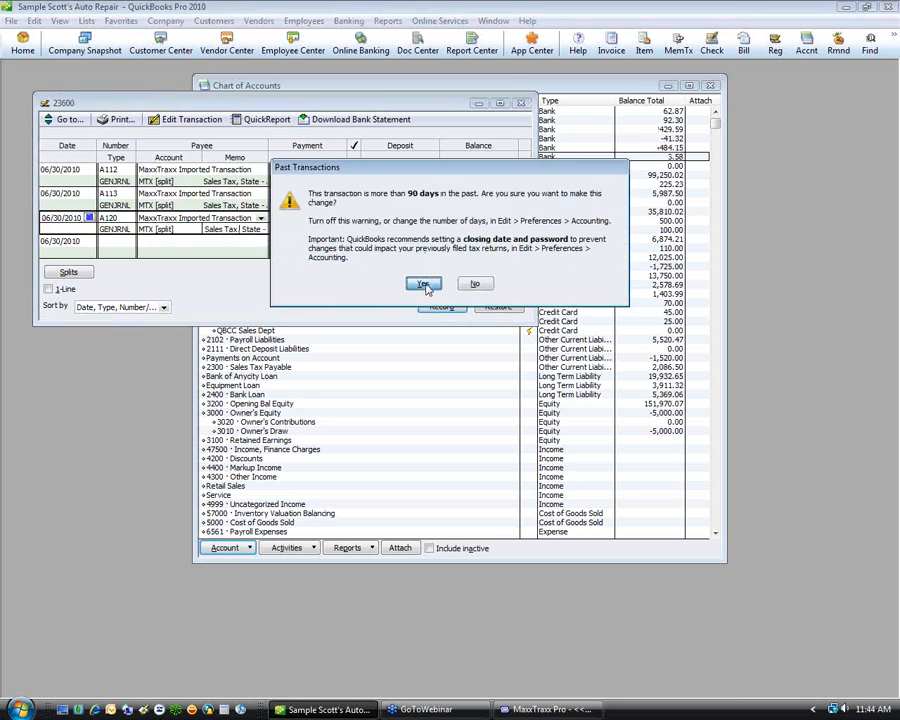
pyautogui.click(423, 284)
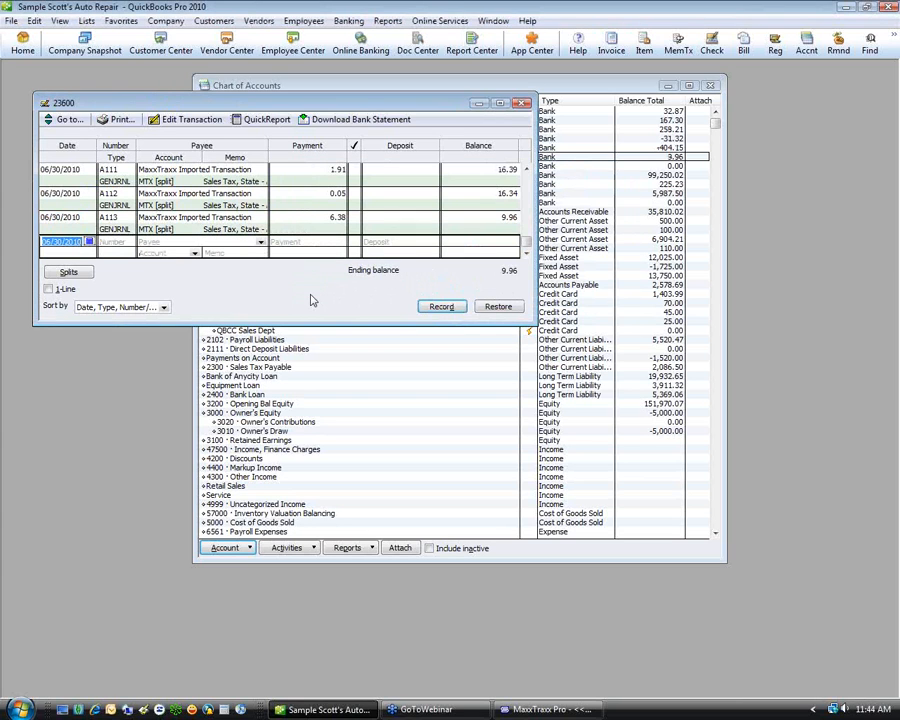
pyautogui.click(521, 104)
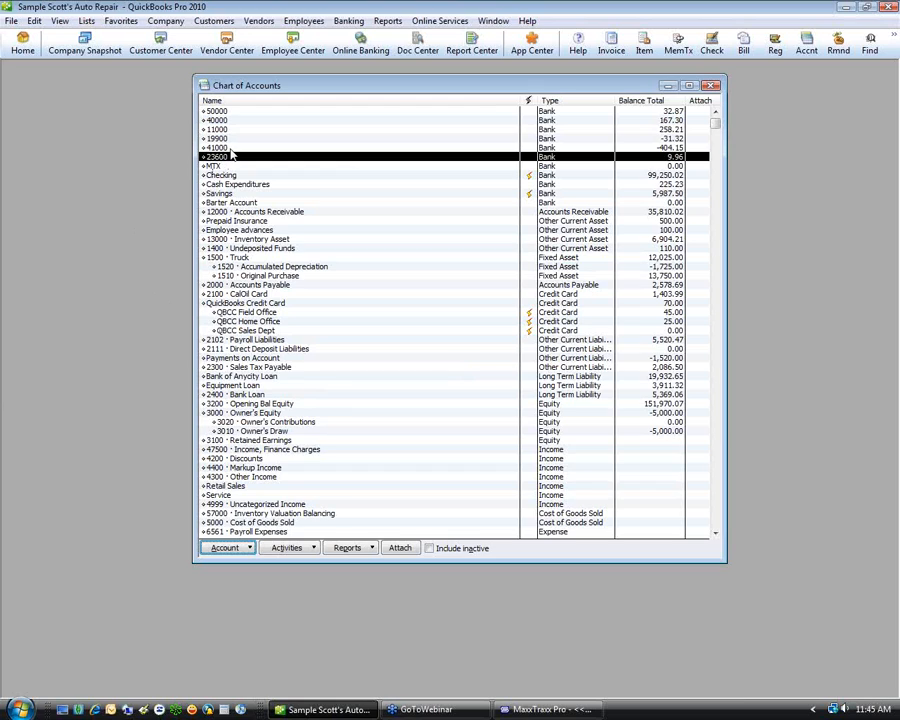
pyautogui.click(251, 250)
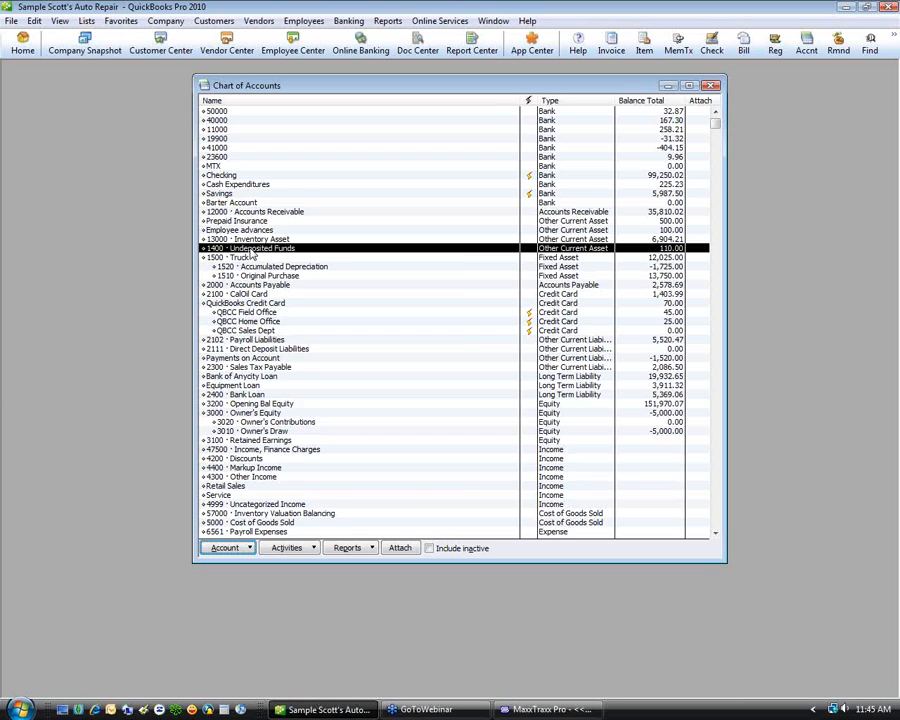
pyautogui.rightClick(252, 253)
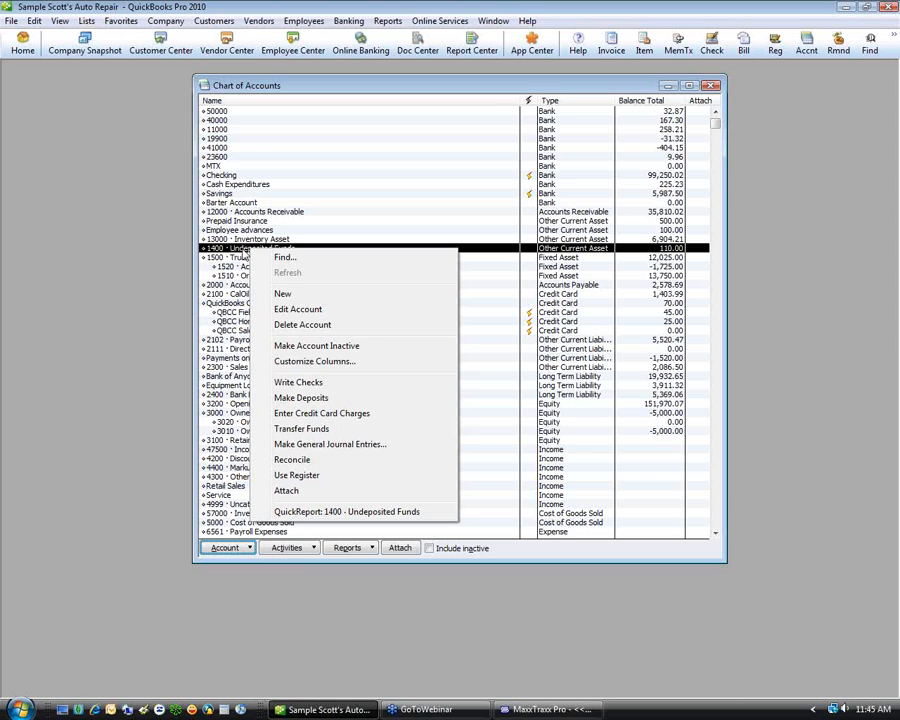
pyautogui.click(255, 167)
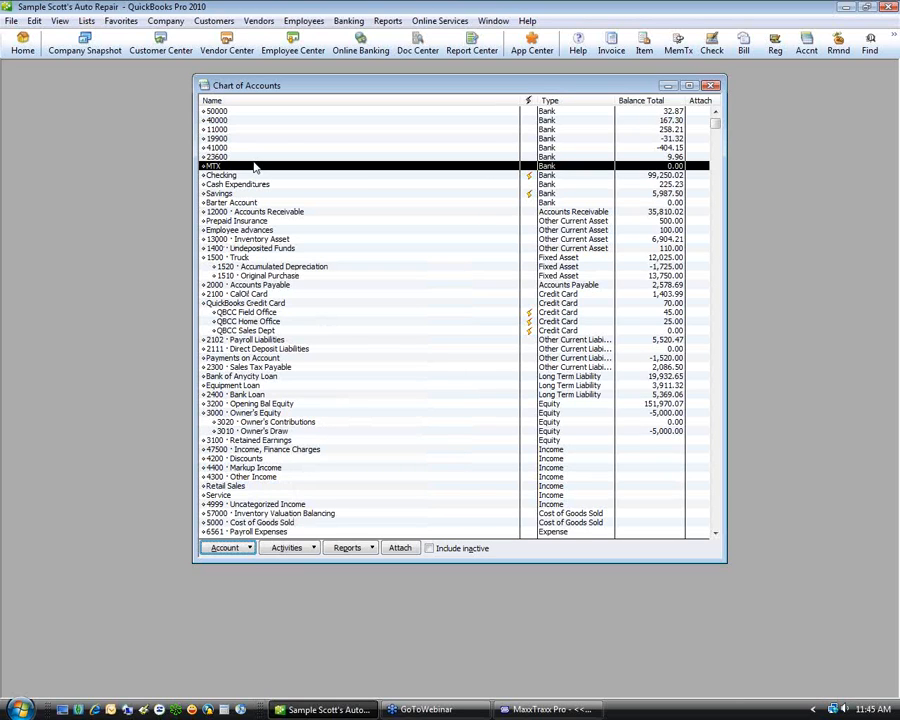
pyautogui.click(280, 250)
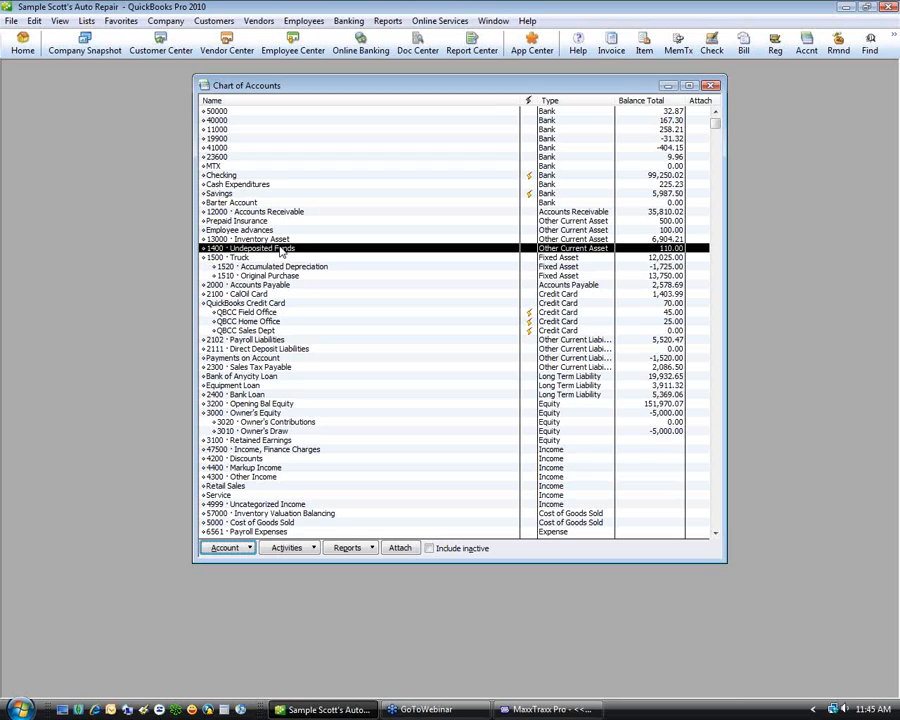
pyautogui.click(272, 213)
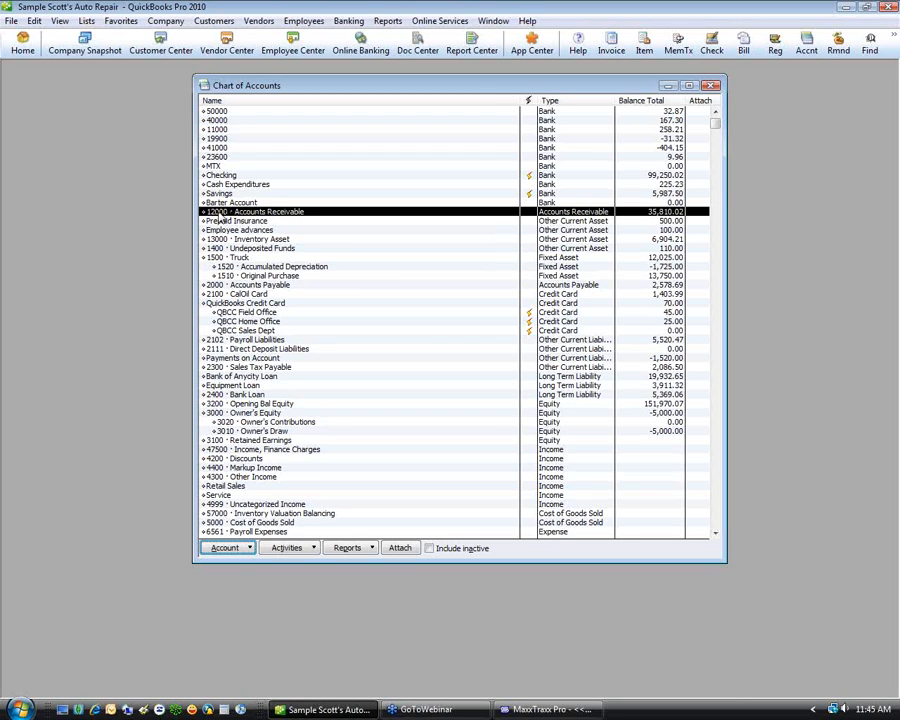
# Change the number of the Undeposited Funds account to 11000 and save it.
pyautogui.rightClick(238, 248)
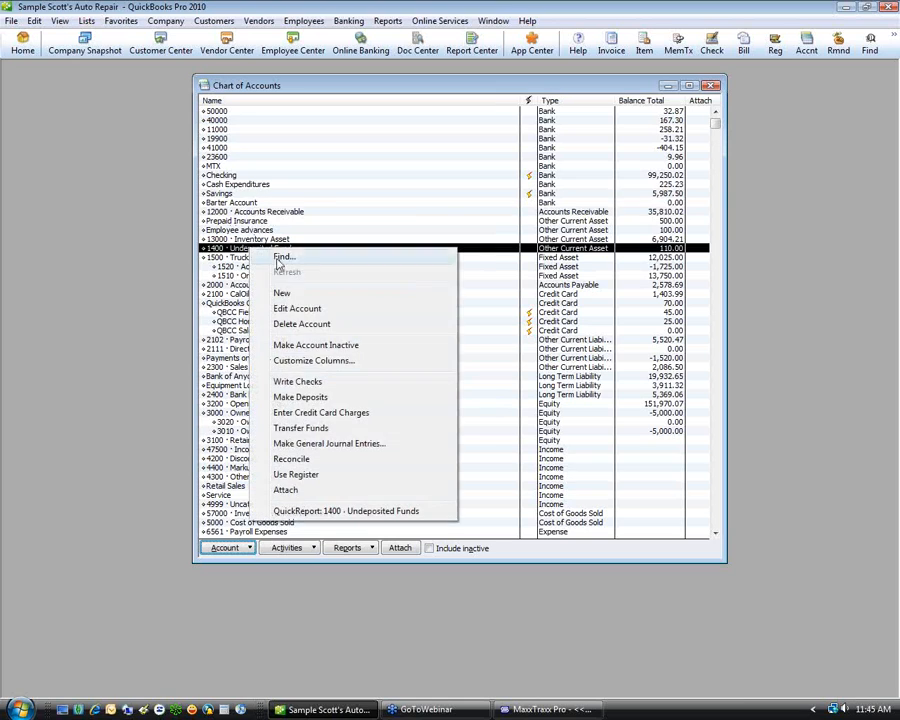
pyautogui.click(295, 312)
pyautogui.write('11000')
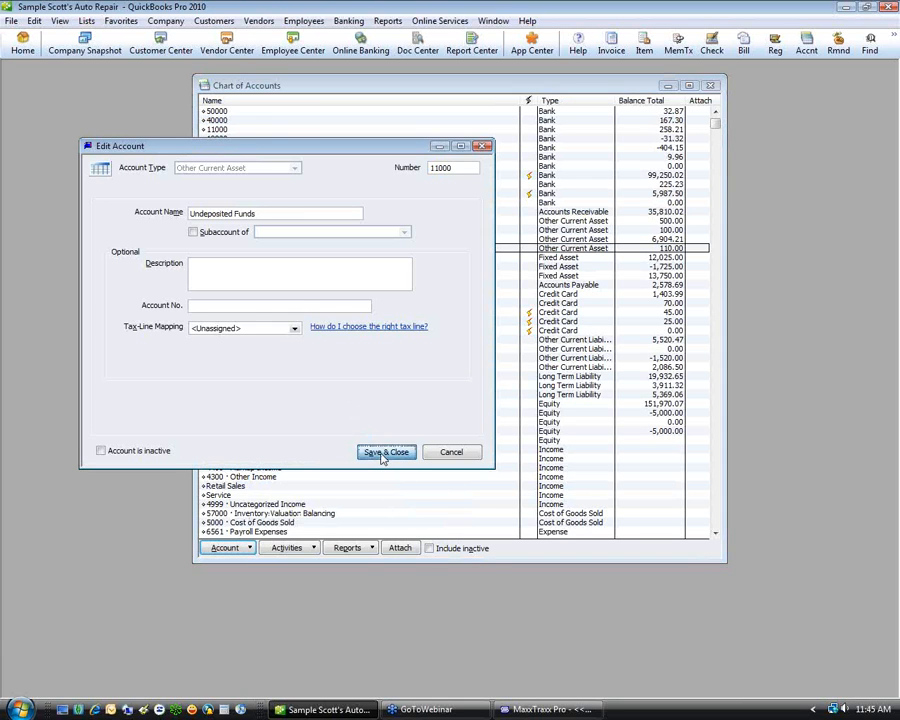
pyautogui.click(385, 452)
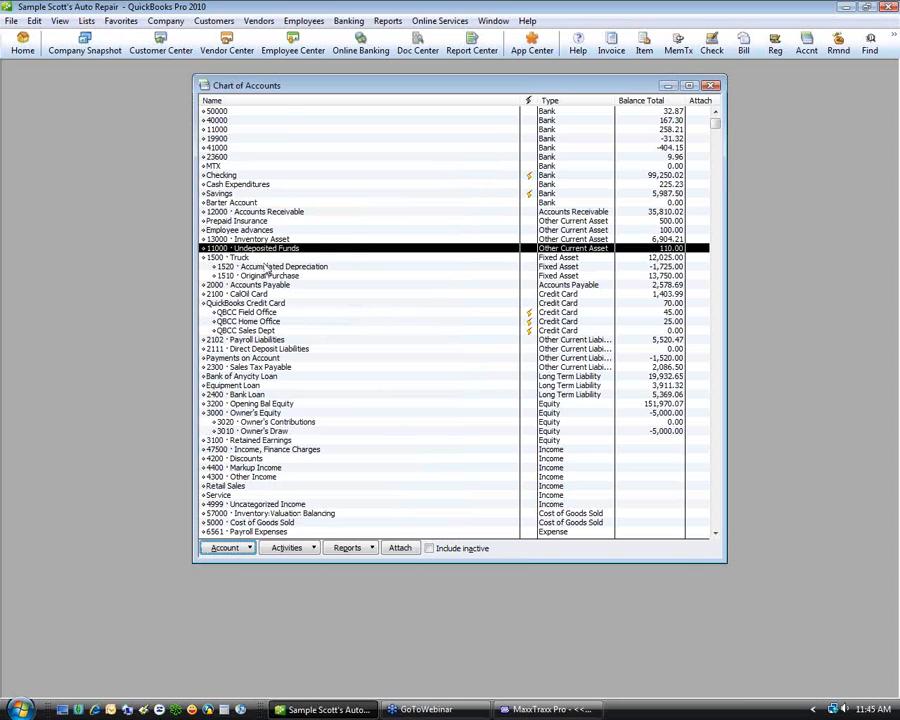
pyautogui.click(229, 131)
pyautogui.click(237, 258)
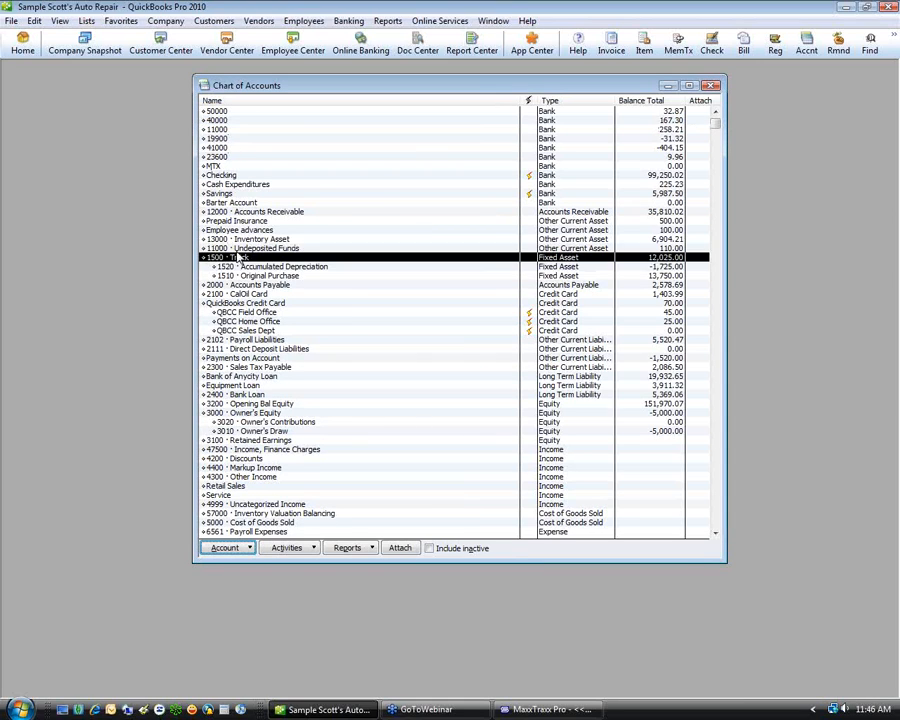
pyautogui.click(240, 248)
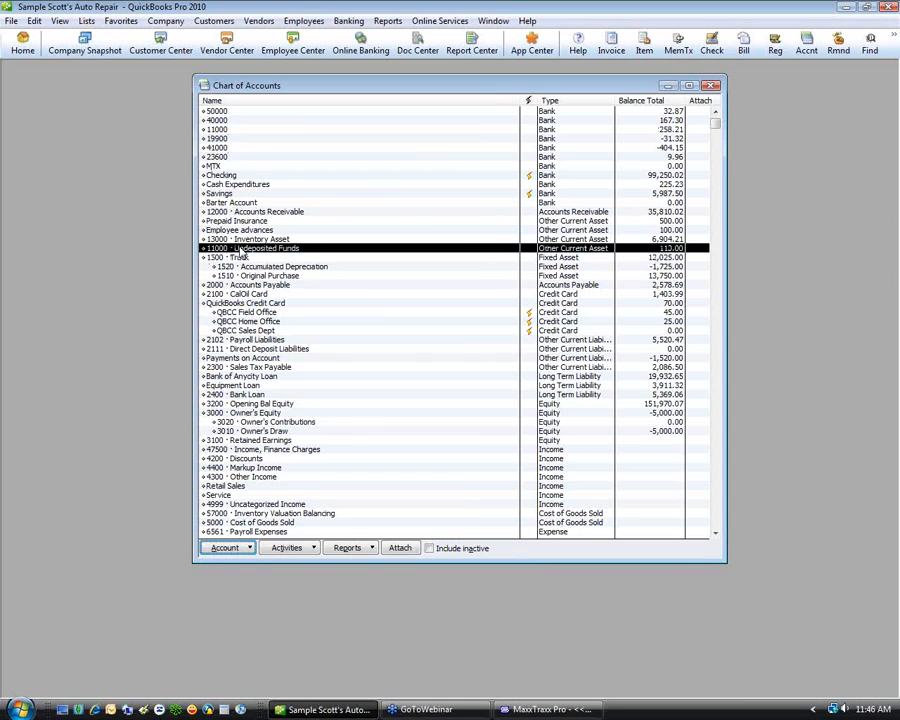
# Open the register of the 11000 bank account and delete the imported journal entries A111 and A110.
pyautogui.click(252, 131)
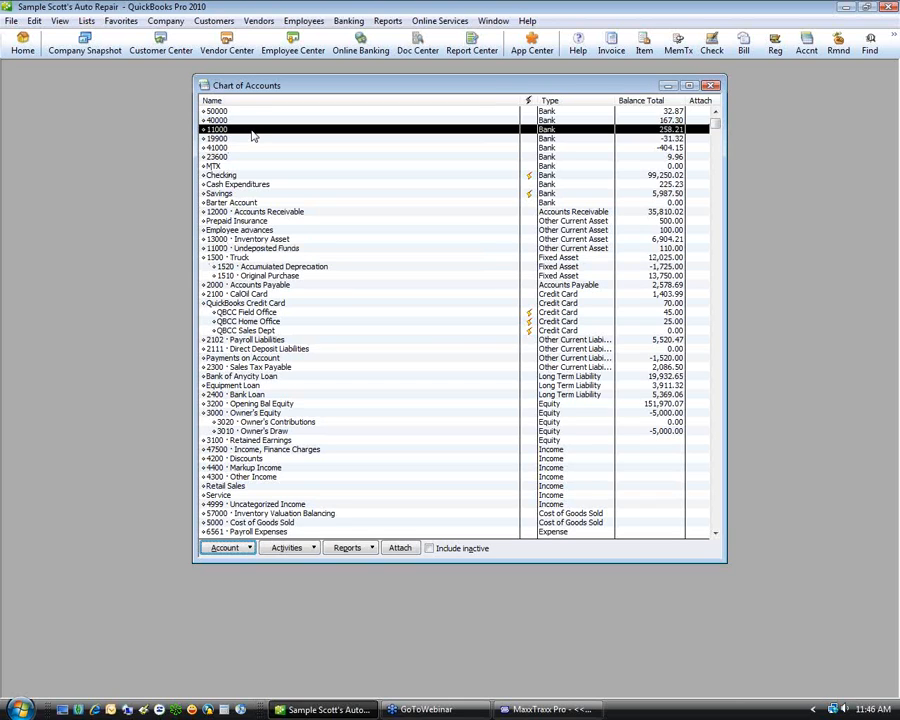
pyautogui.doubleClick(252, 131)
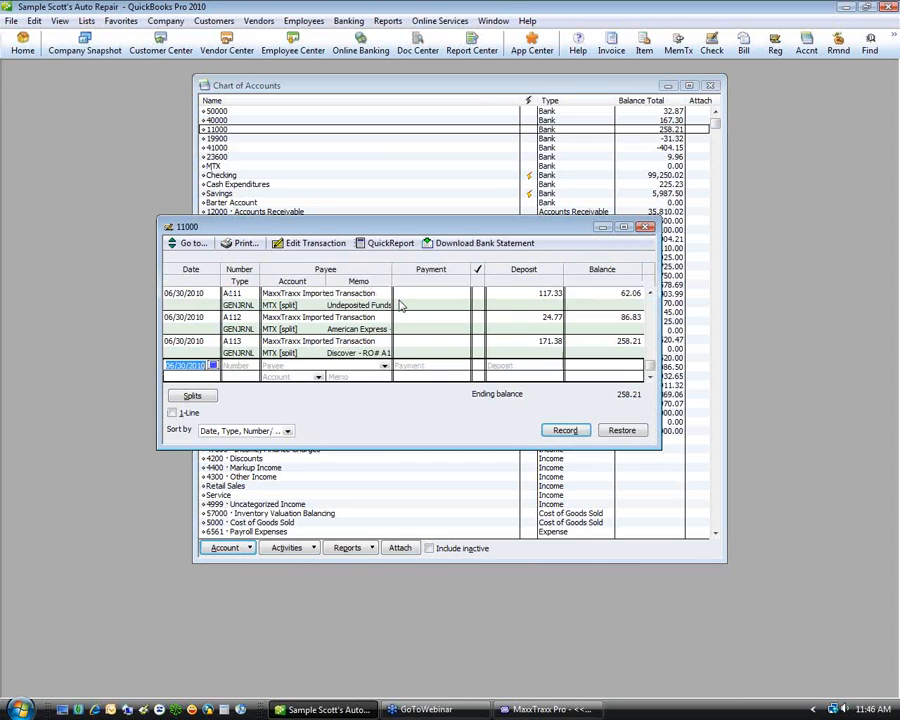
pyautogui.press('Return')
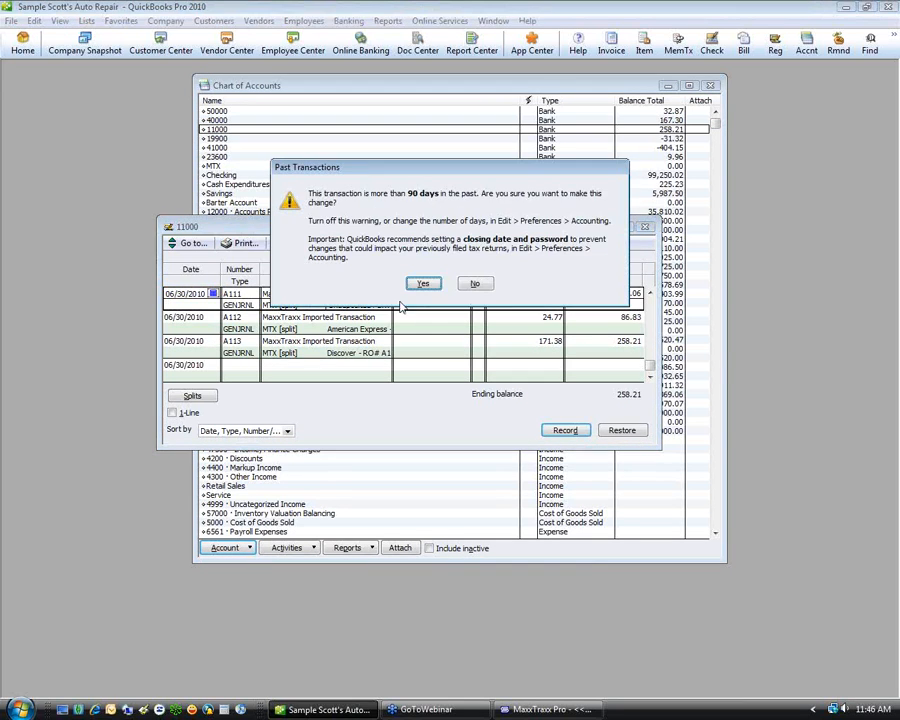
pyautogui.click(421, 283)
pyautogui.press('Return')
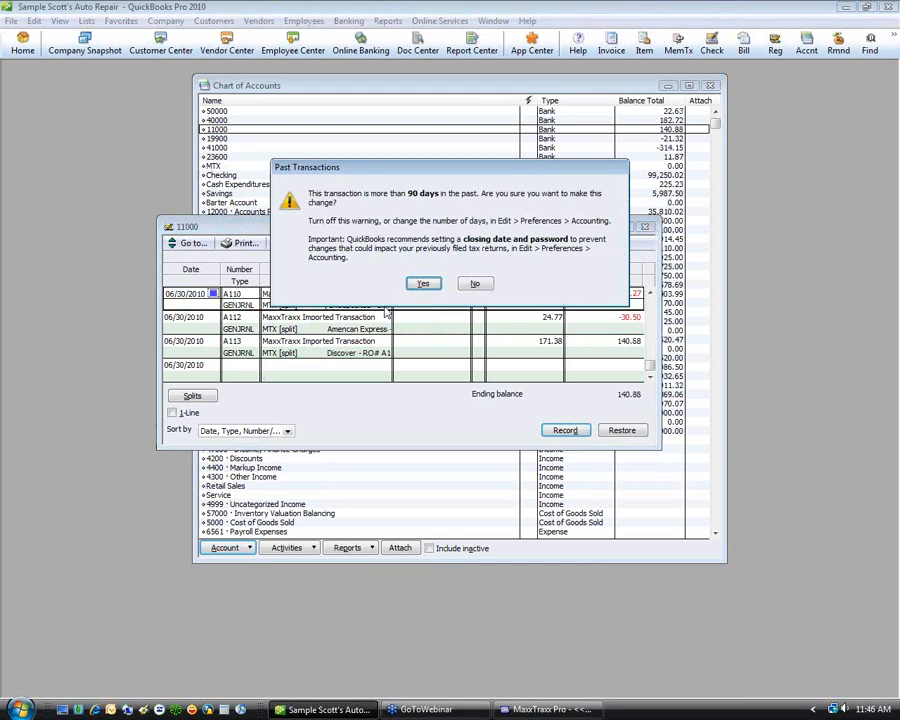
pyautogui.click(422, 283)
# Delete the imported journal entries A123 and A112 from the 11000 register.
pyautogui.click(343, 310)
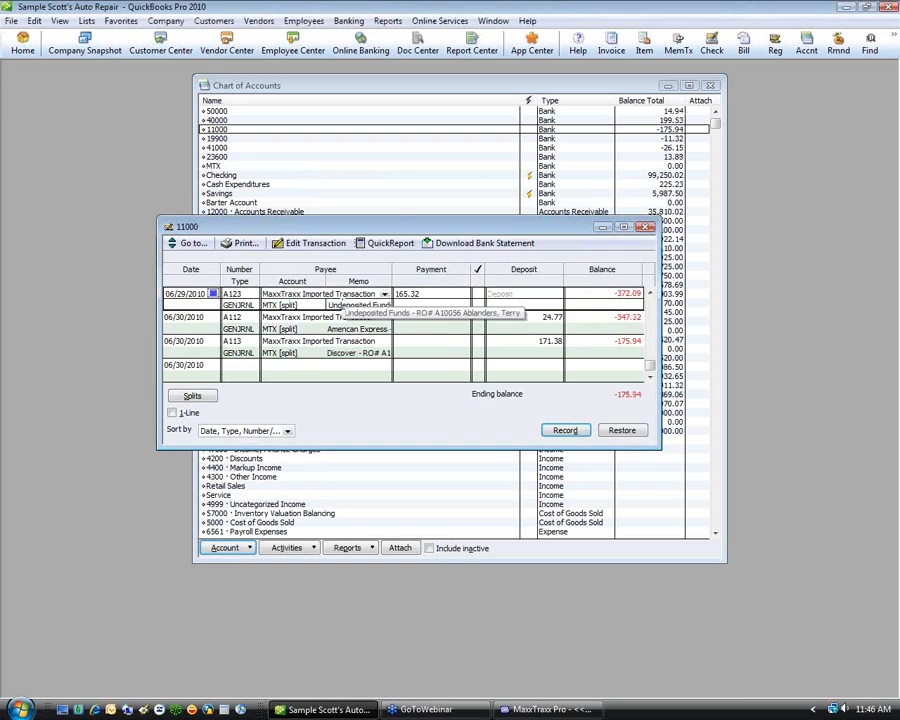
pyautogui.press('Return')
pyautogui.click(421, 283)
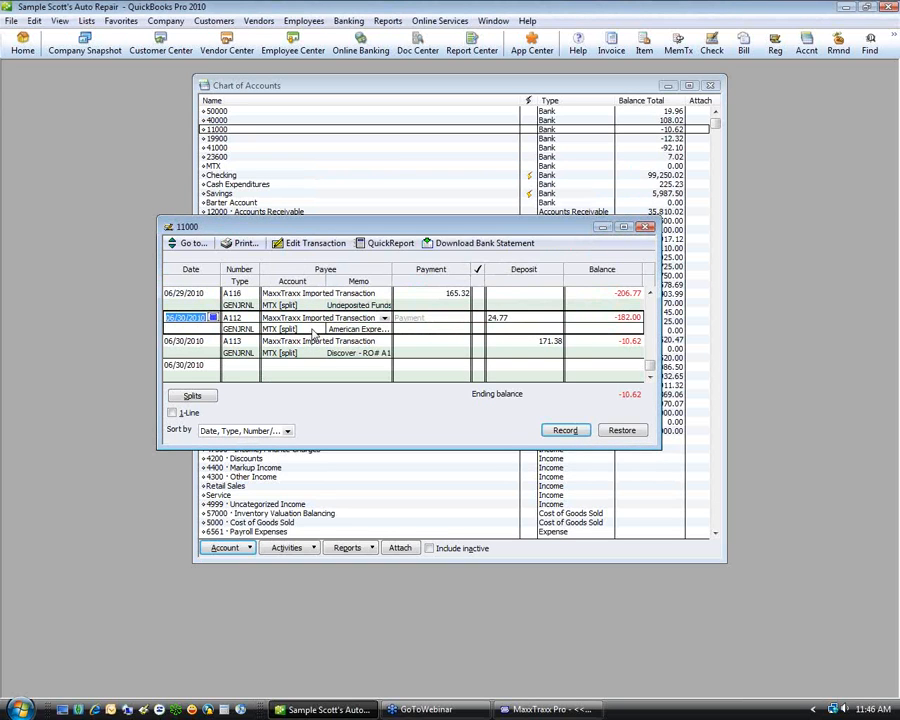
pyautogui.hotkey('ctrl', 'd')
pyautogui.press('Return')
pyautogui.click(418, 283)
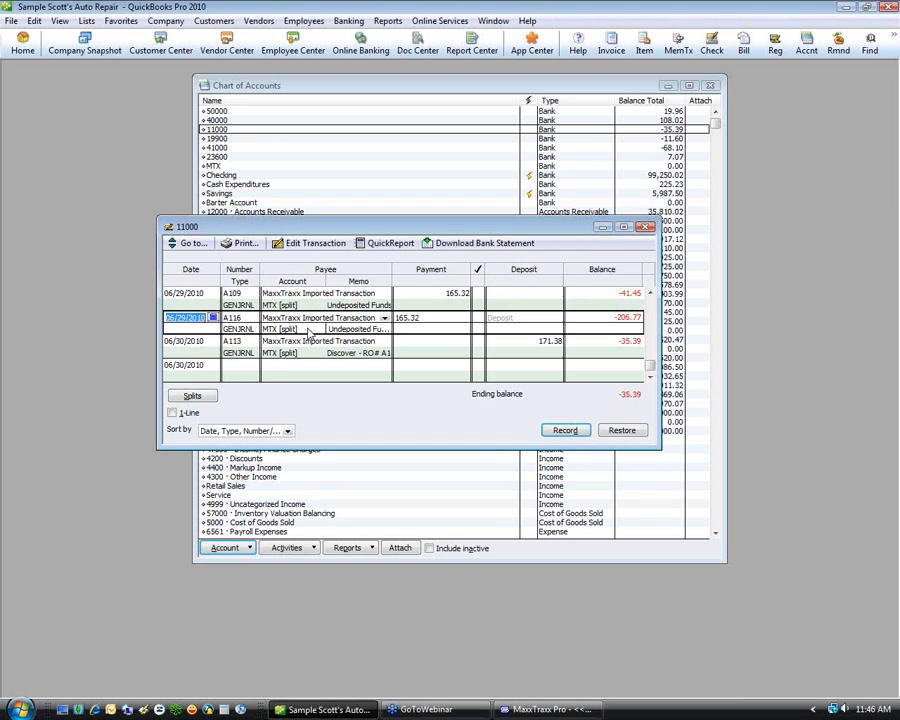
# Delete the imported journal entries A116 and A122 from the 11000 register.
pyautogui.hotkey('ctrl', 'd')
pyautogui.press('Return')
pyautogui.press('Return')
pyautogui.click(344, 307)
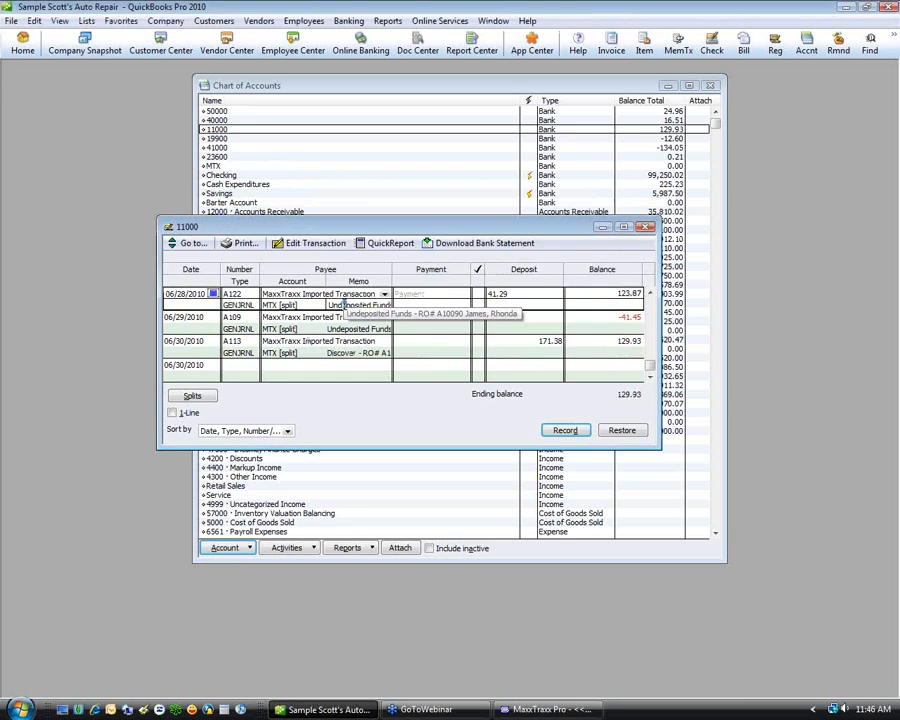
pyautogui.hotkey('ctrl', 'd')
pyautogui.press('Return')
pyautogui.click(431, 287)
# Delete the remaining 06/28/2010 imported journal entries, including A108, from the 11000 register.
pyautogui.click(357, 308)
pyautogui.hotkey('ctrl', 'd')
pyautogui.press('Return')
pyautogui.click(416, 284)
pyautogui.click(328, 303)
pyautogui.hotkey('ctrl', 'd')
pyautogui.press('Return')
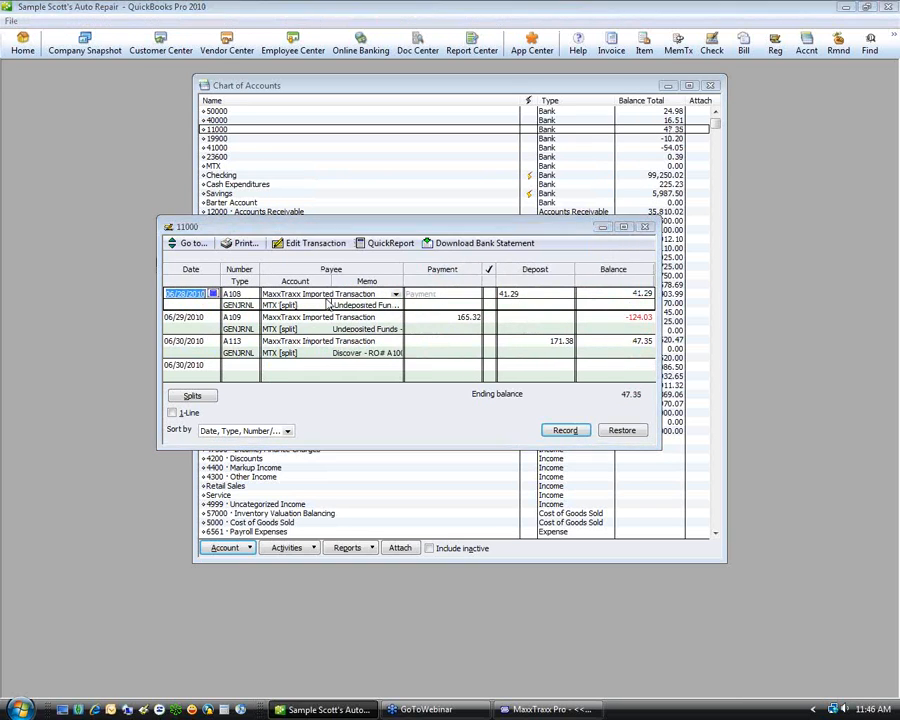
pyautogui.click(420, 283)
# Delete the last imported journal entries, A113 and A109, and close the 11000 register.
pyautogui.click(337, 316)
pyautogui.hotkey('ctrl', 'd')
pyautogui.press('Return')
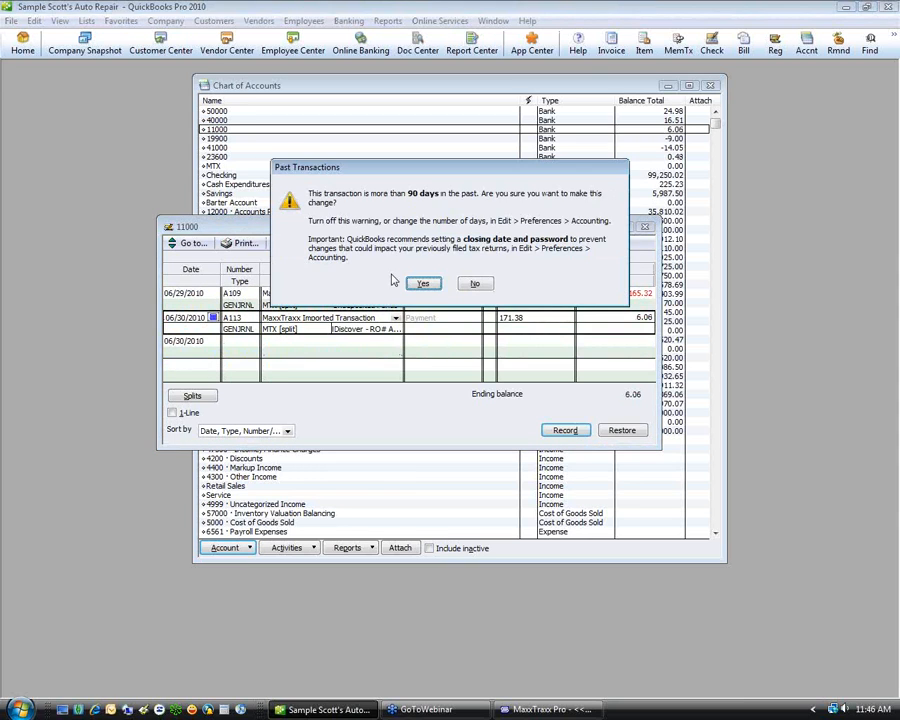
pyautogui.click(422, 280)
pyautogui.click(318, 308)
pyautogui.hotkey('ctrl', 'd')
pyautogui.press('Return')
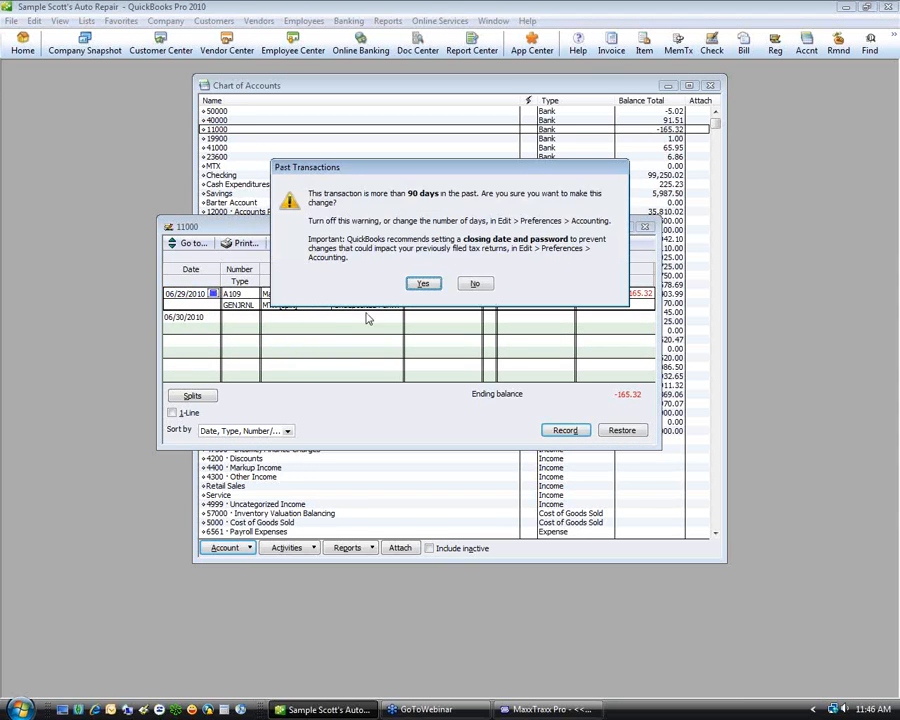
pyautogui.click(422, 281)
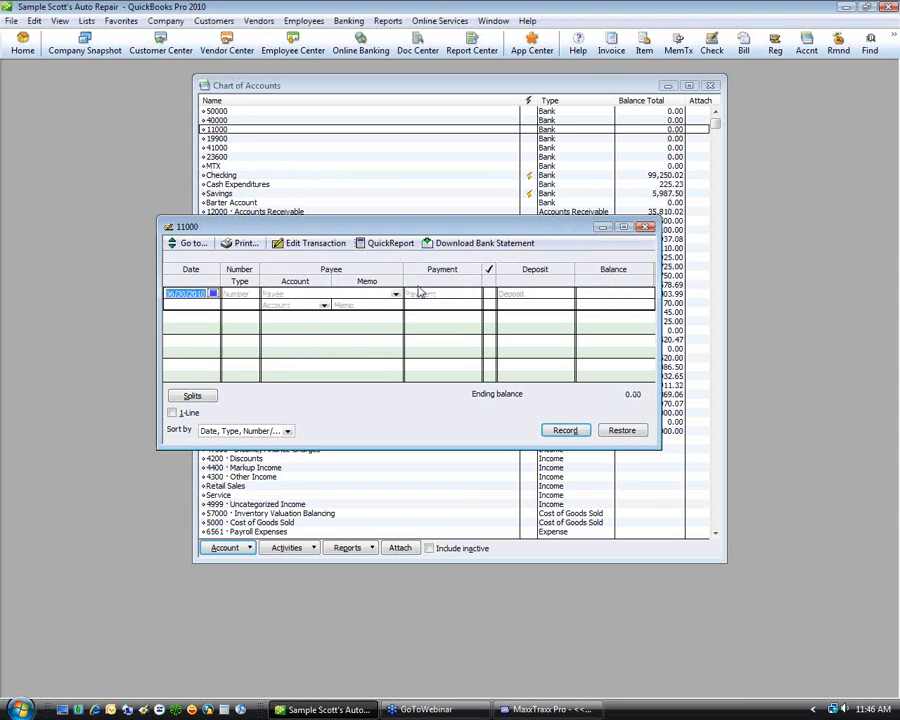
pyautogui.click(646, 227)
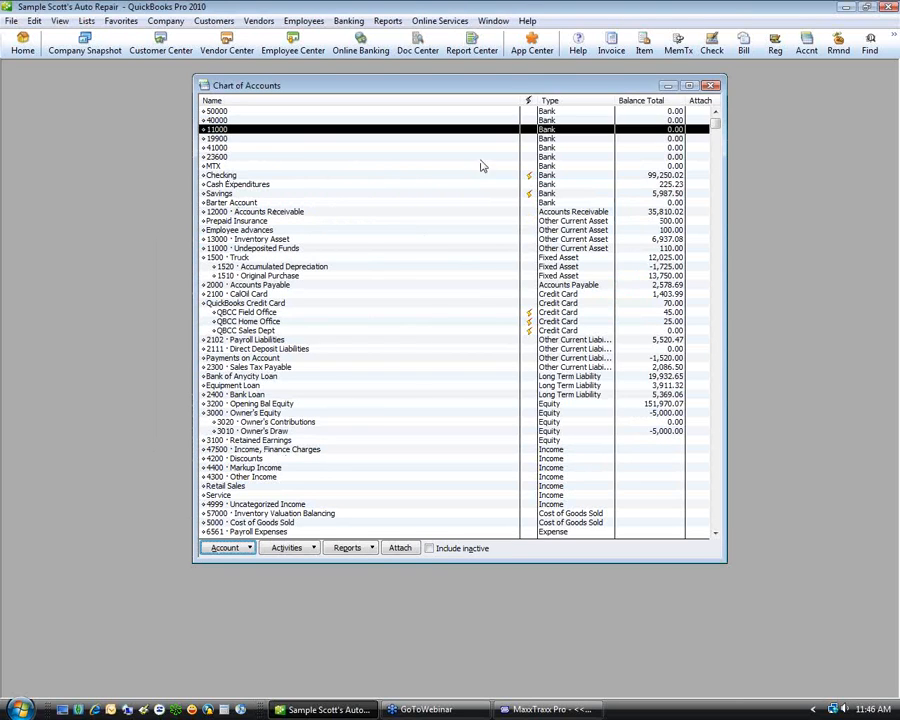
# Delete the wrongly created bank accounts 50000, 40000, 11000 and 19900 from the chart of accounts.
pyautogui.click(656, 156)
pyautogui.click(659, 148)
pyautogui.press('Up')
pyautogui.press('Up')
pyautogui.press('Up')
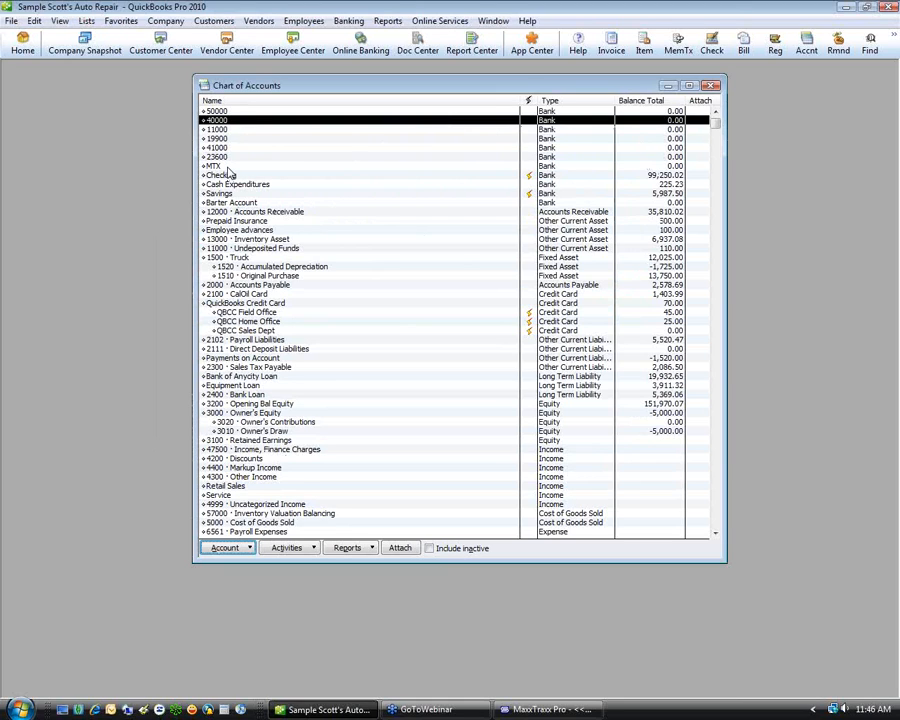
pyautogui.click(233, 114)
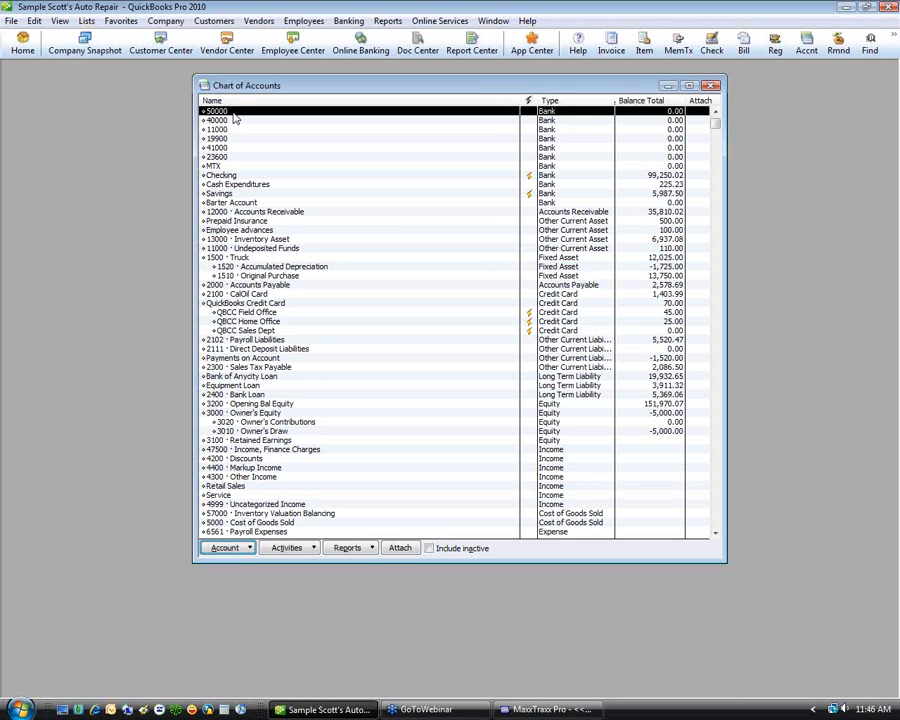
pyautogui.doubleClick(232, 112)
pyautogui.hotkey('ctrl', 'd')
pyautogui.press('Return')
pyautogui.hotkey('ctrl', 'd')
pyautogui.press('Return')
pyautogui.hotkey('ctrl', 'd')
pyautogui.press('Return')
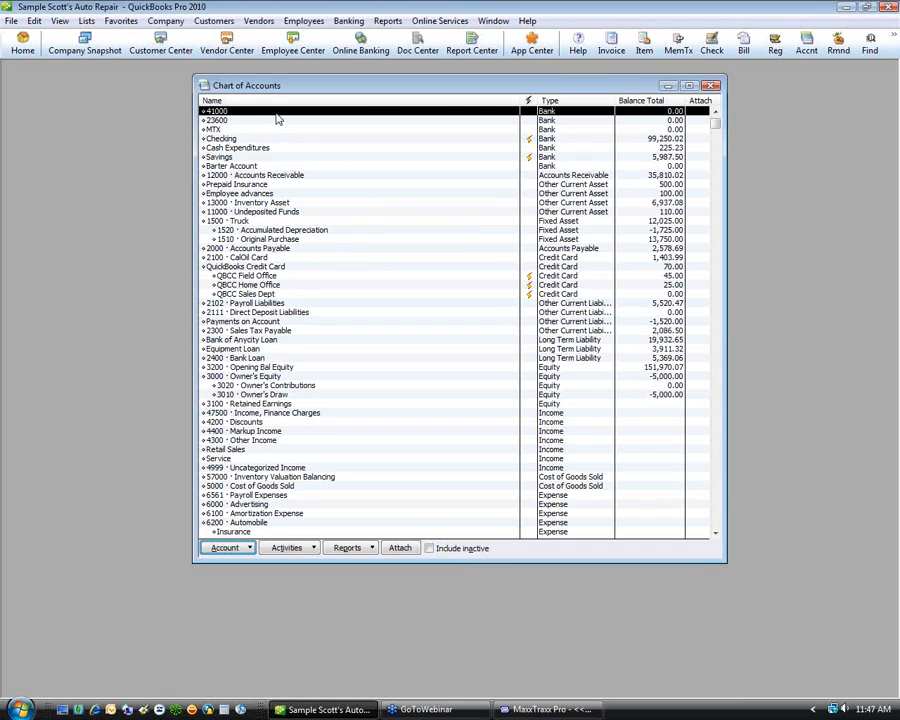
# Delete the bank accounts 41000, 23600 and MTX from the chart of accounts.
pyautogui.hotkey('ctrl', 'd')
pyautogui.press('Return')
pyautogui.hotkey('ctrl', 'd')
pyautogui.press('Return')
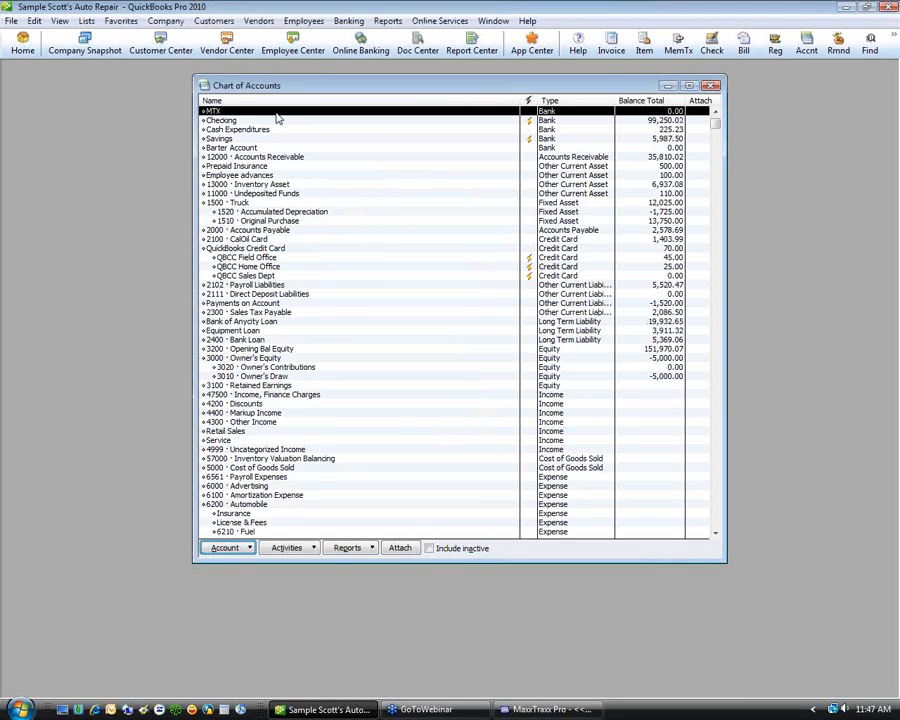
pyautogui.hotkey('ctrl', 'd')
pyautogui.press('Return')
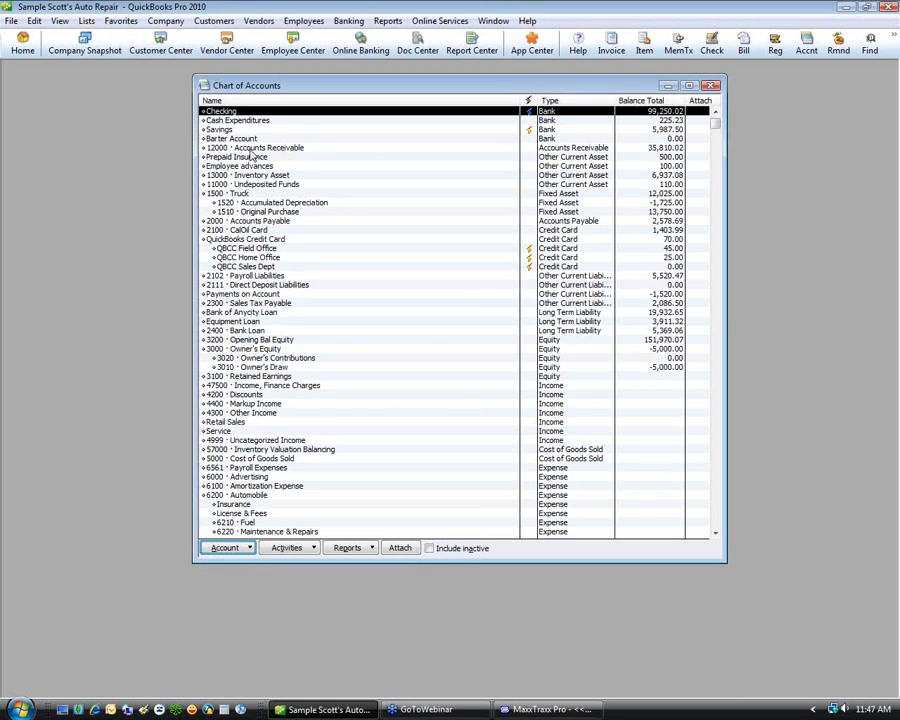
# Review the numbered Inventory Asset, Undeposited Funds, Income, Finance Charges and Inventory Valuation Balancing accounts in the chart of accounts.
pyautogui.press('1')
pyautogui.press('3')
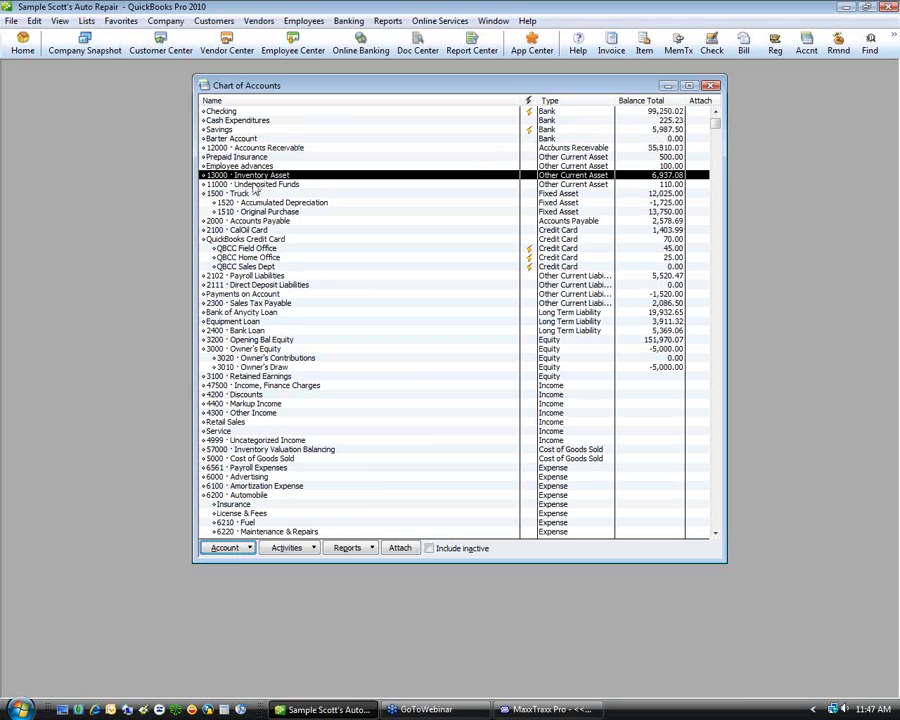
pyautogui.press('1')
pyautogui.press('1')
pyautogui.press('1')
pyautogui.press('1')
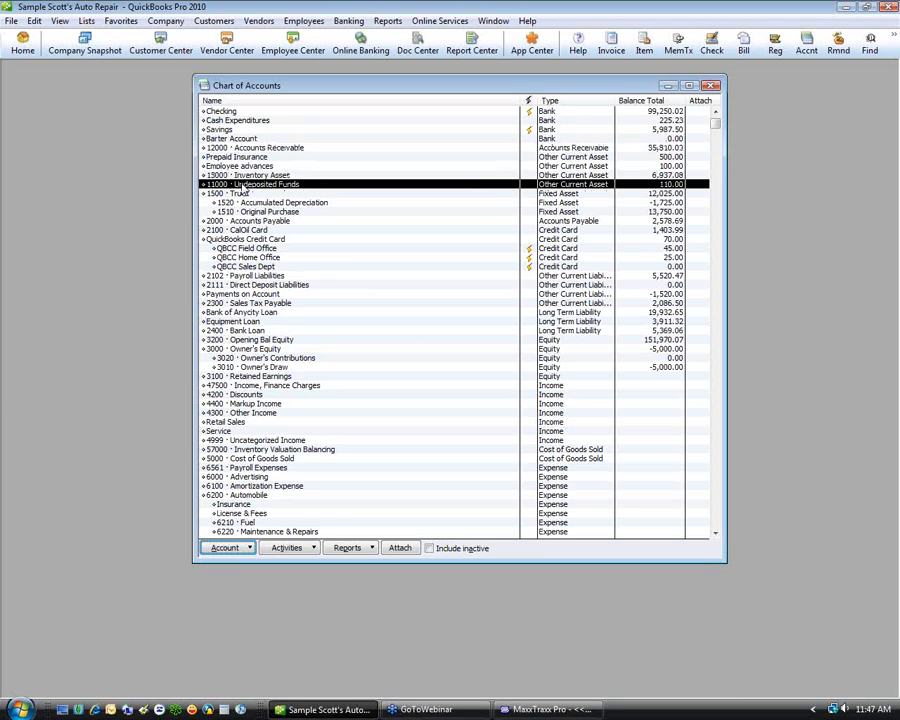
pyautogui.click(243, 386)
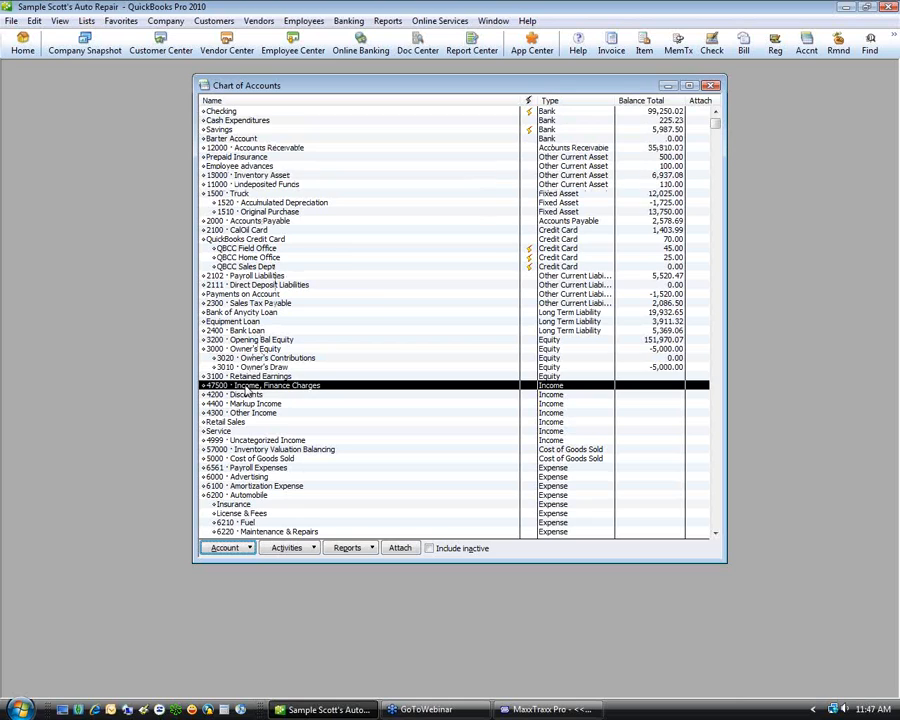
pyautogui.click(245, 450)
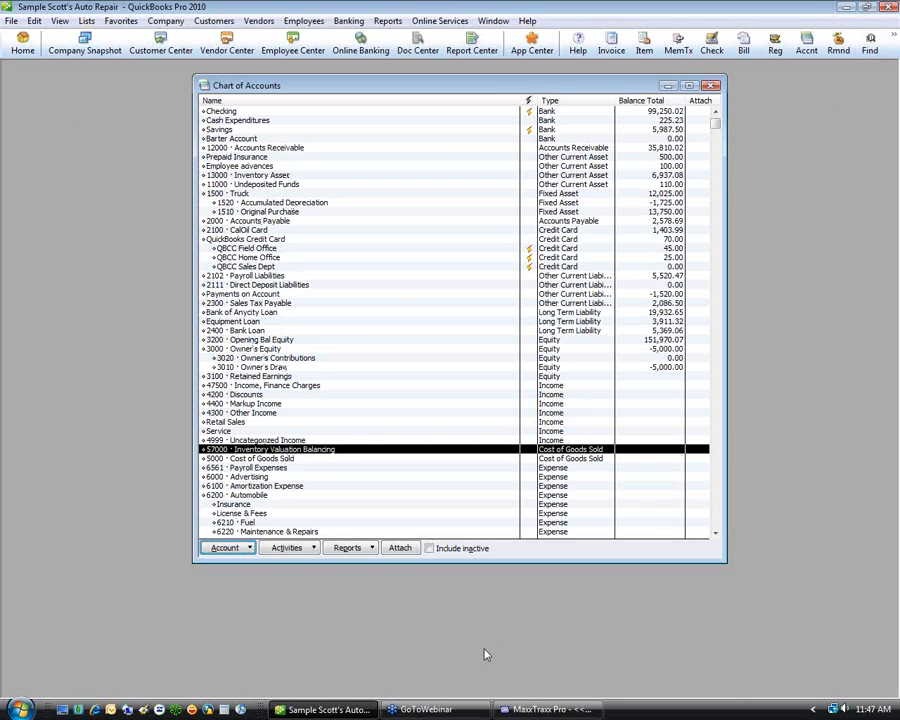
# Switch to MaxxTraxx Pro and export all listed transactions to QuickBooks, with cash drawer items as a single QuickBooks transaction.
pyautogui.click(535, 712)
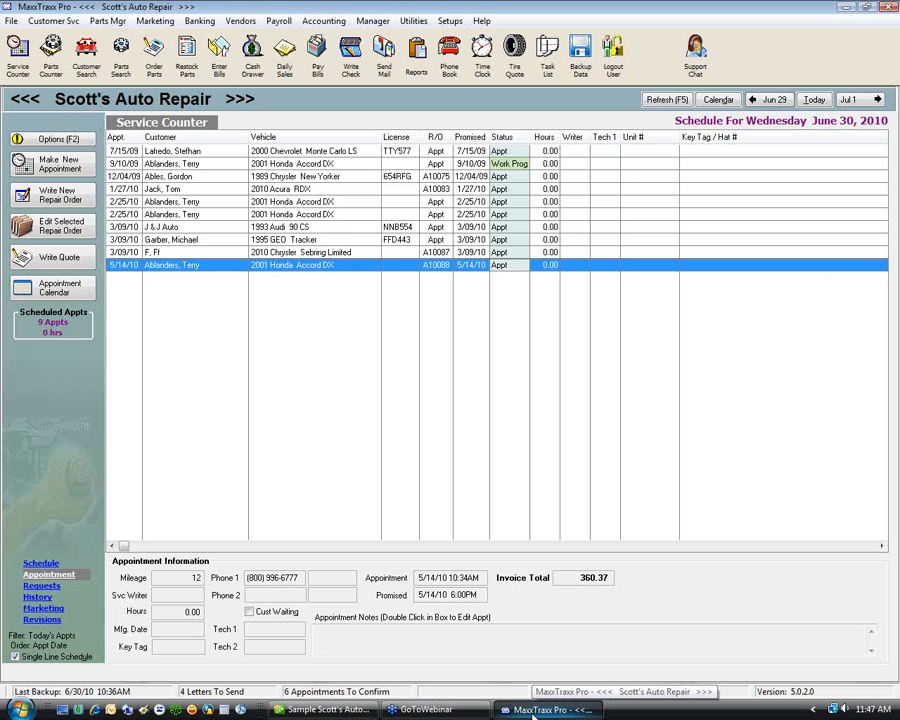
pyautogui.click(326, 22)
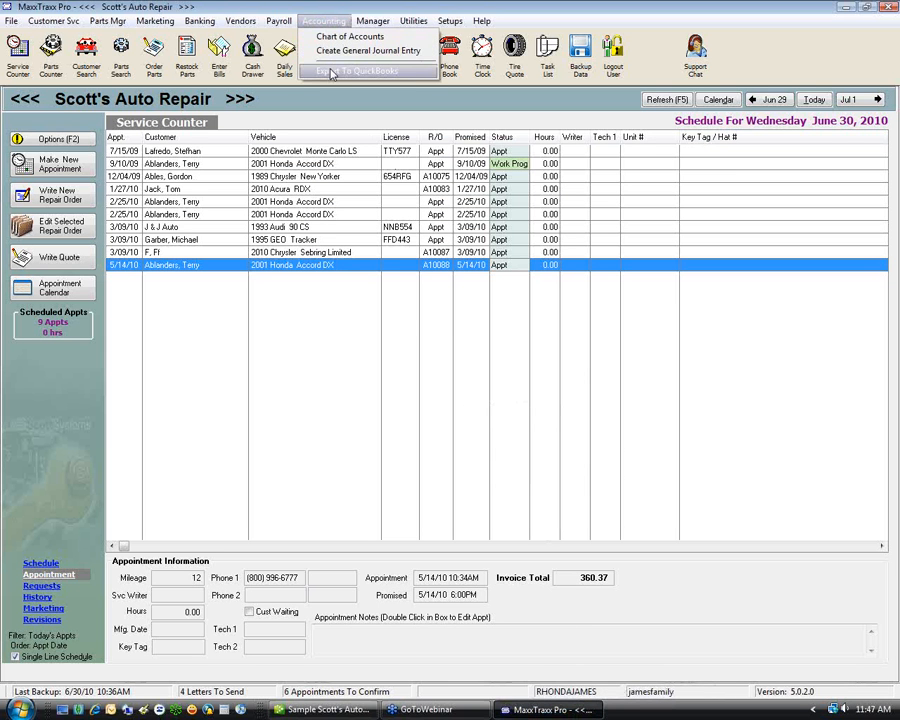
pyautogui.click(331, 72)
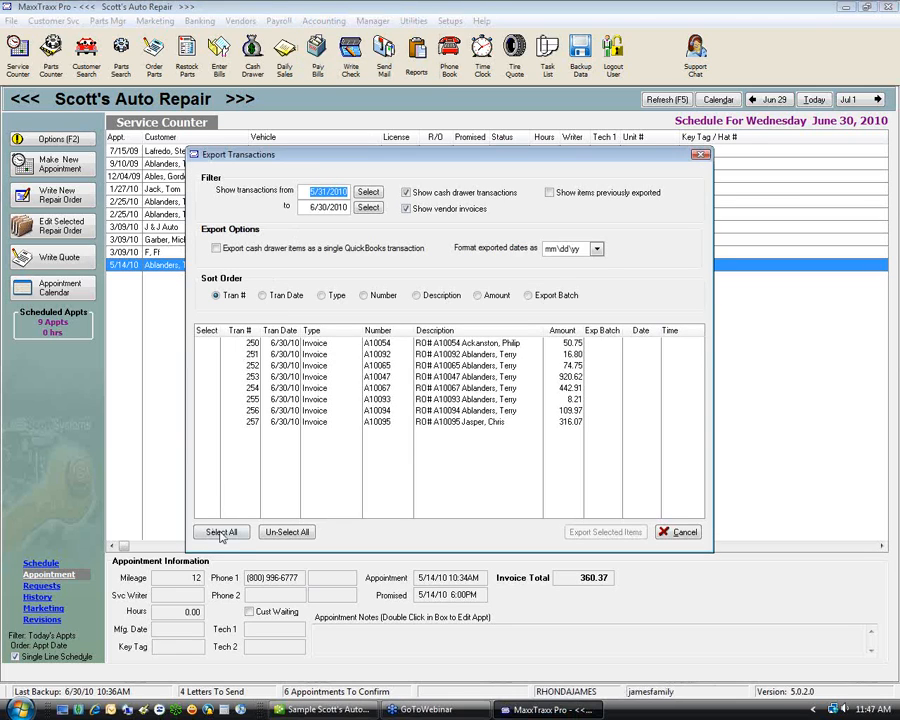
pyautogui.click(219, 532)
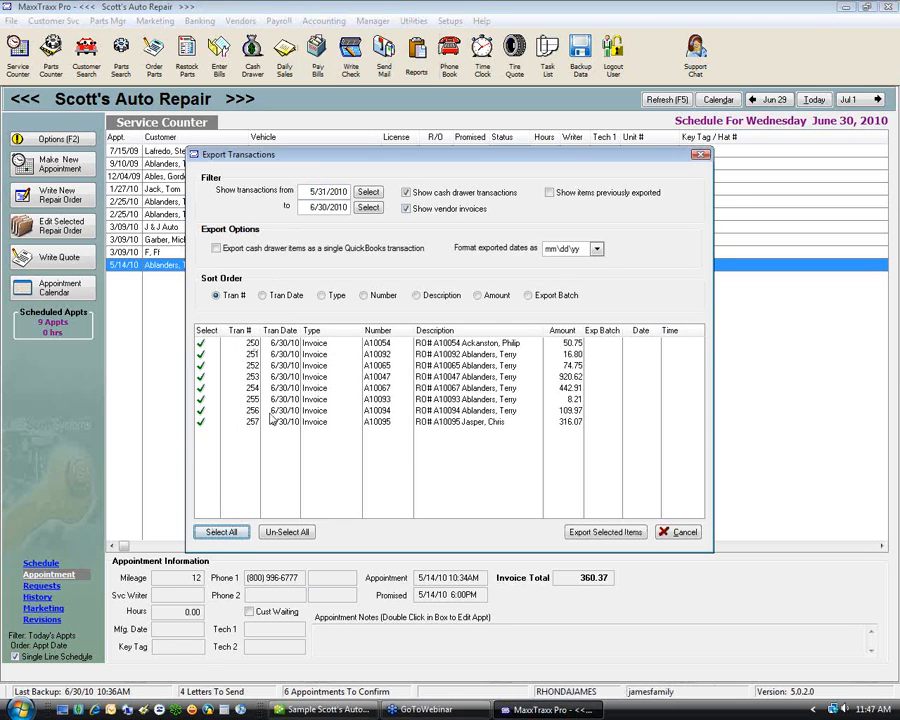
pyautogui.click(217, 250)
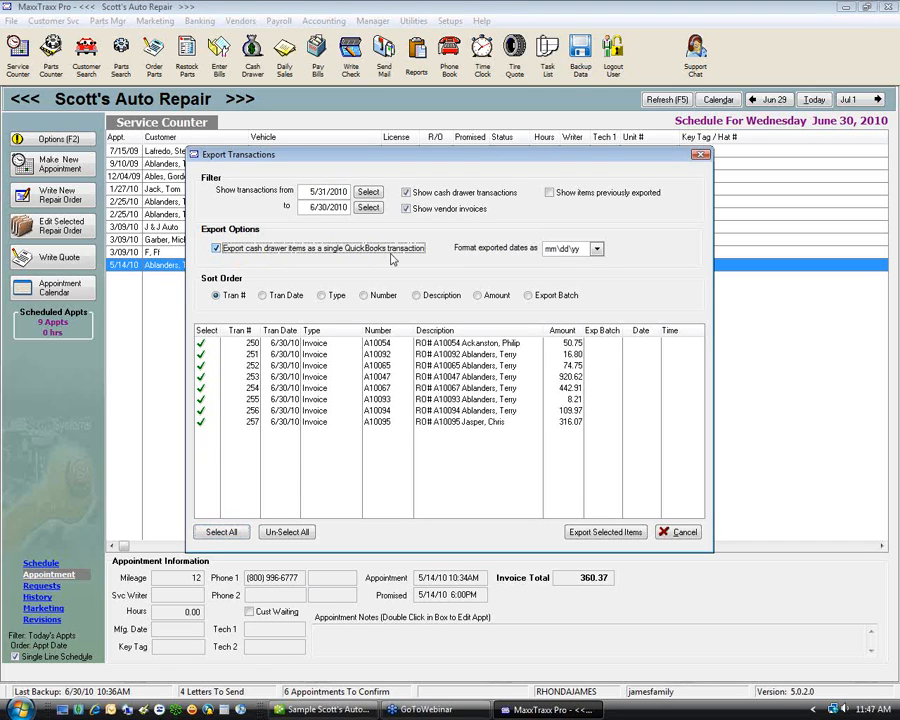
pyautogui.click(604, 532)
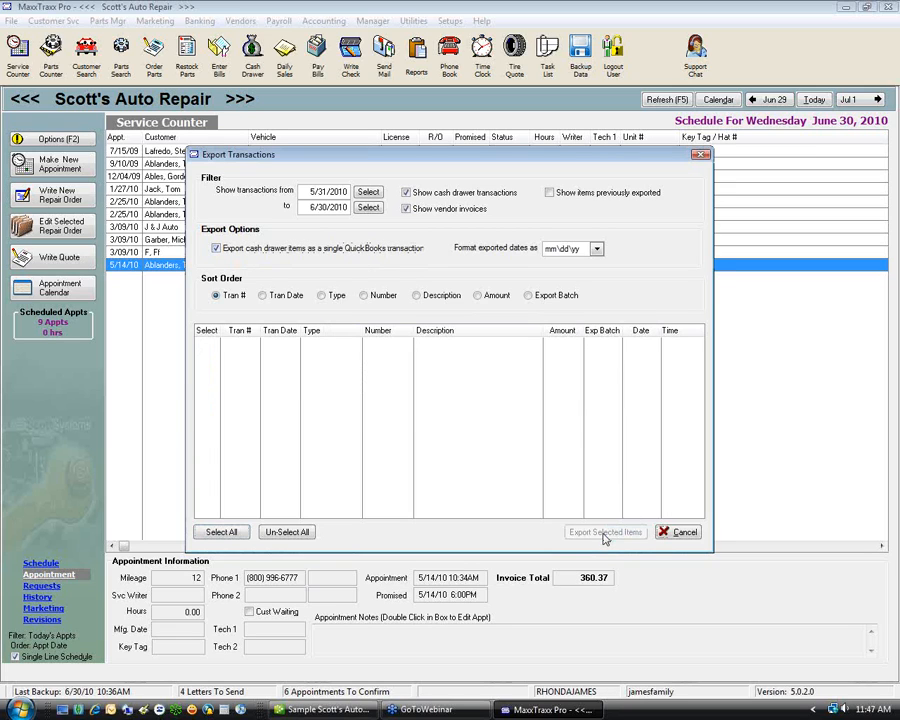
pyautogui.click(679, 531)
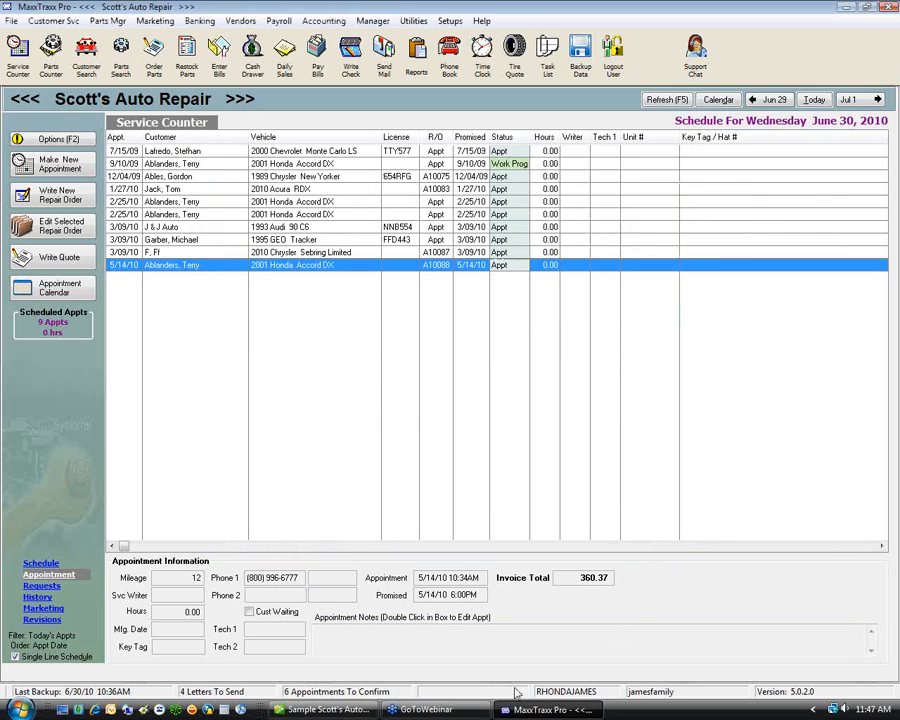
# Switch to QuickBooks, start an IIF file import and select MaxxTraxx_Batch4_ 6-30-2010_11-47-46AM.iif in the Export folder.
pyautogui.click(338, 711)
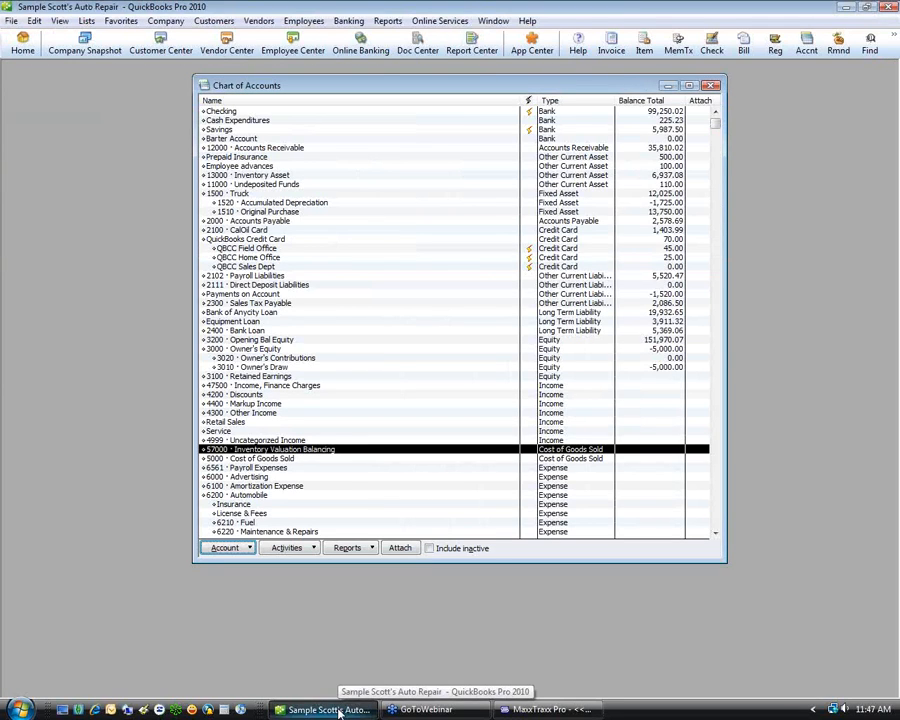
pyautogui.click(12, 22)
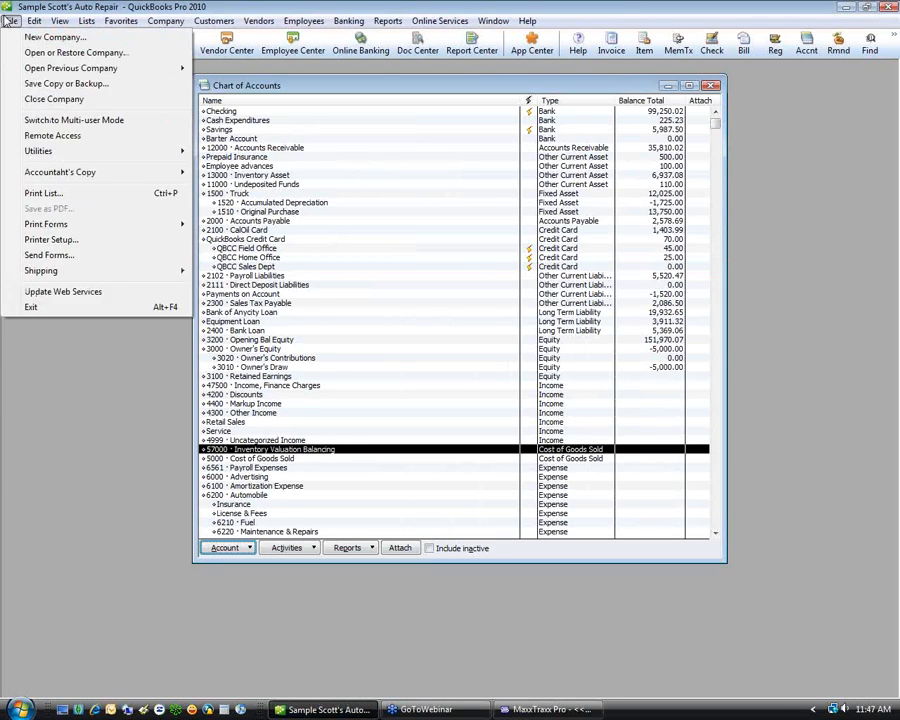
pyautogui.moveTo(28, 152)
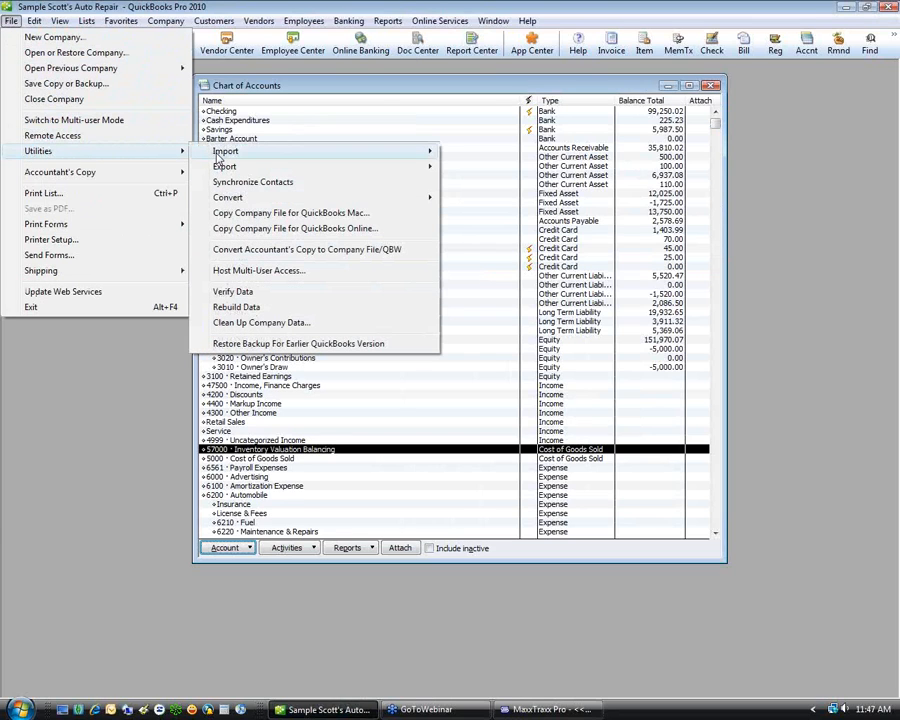
pyautogui.moveTo(267, 154)
pyautogui.click(474, 166)
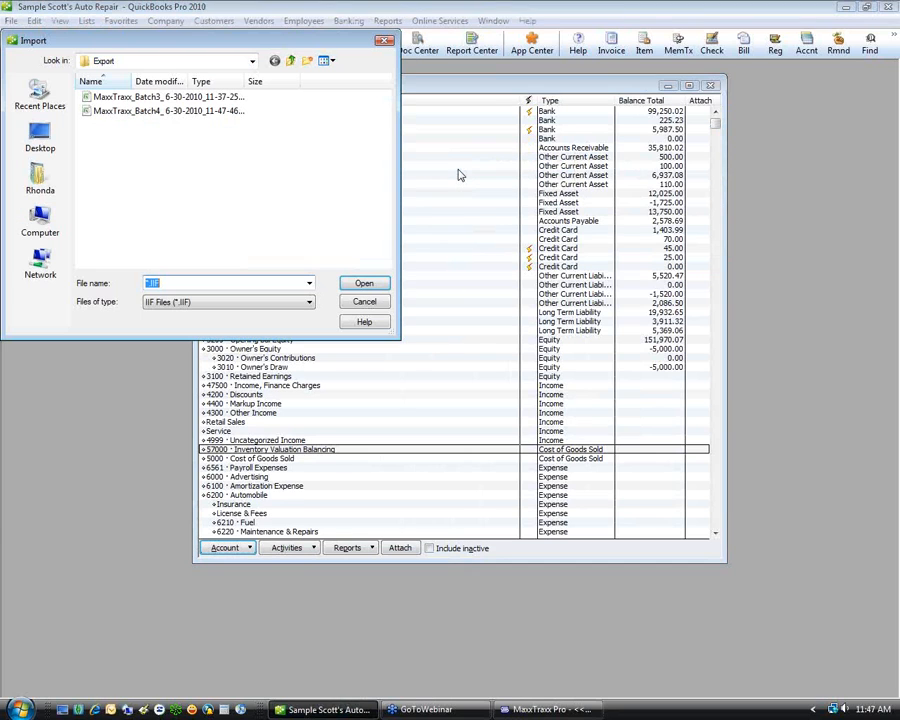
pyautogui.click(187, 149)
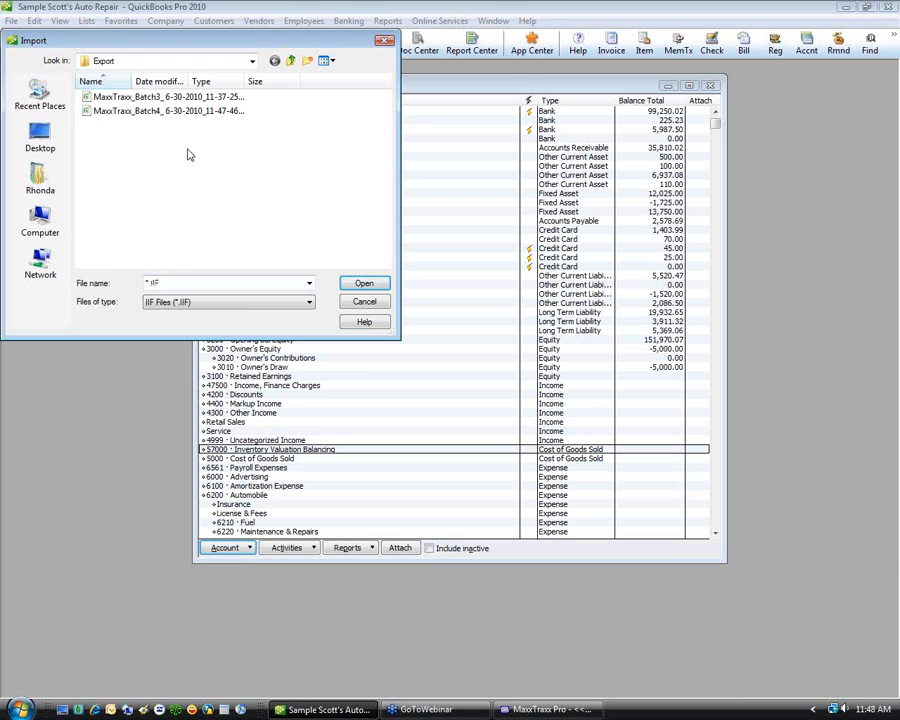
pyautogui.click(146, 112)
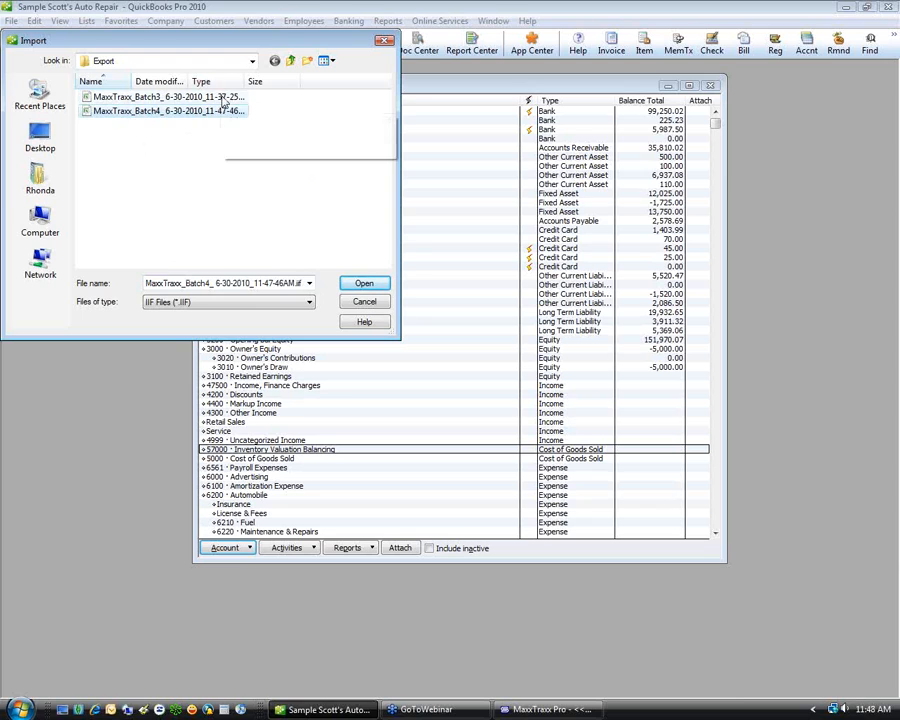
pyautogui.click(158, 98)
pyautogui.click(155, 112)
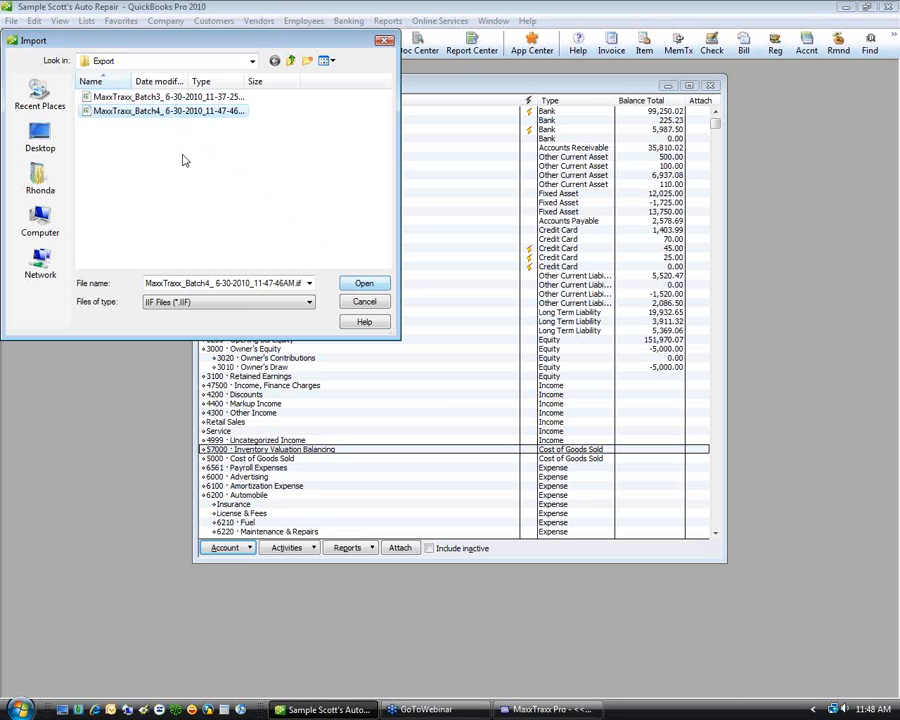
# Check the Batch4 file's transaction lines and account numbers in Notepad, and import the file into QuickBooks.
pyautogui.rightClick(129, 115)
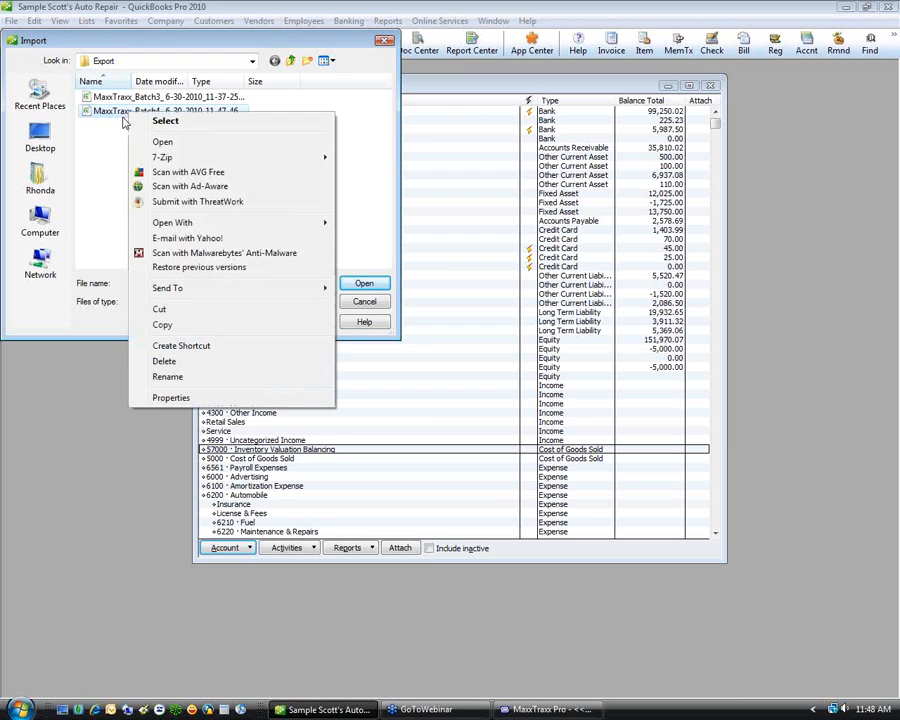
pyautogui.moveTo(176, 225)
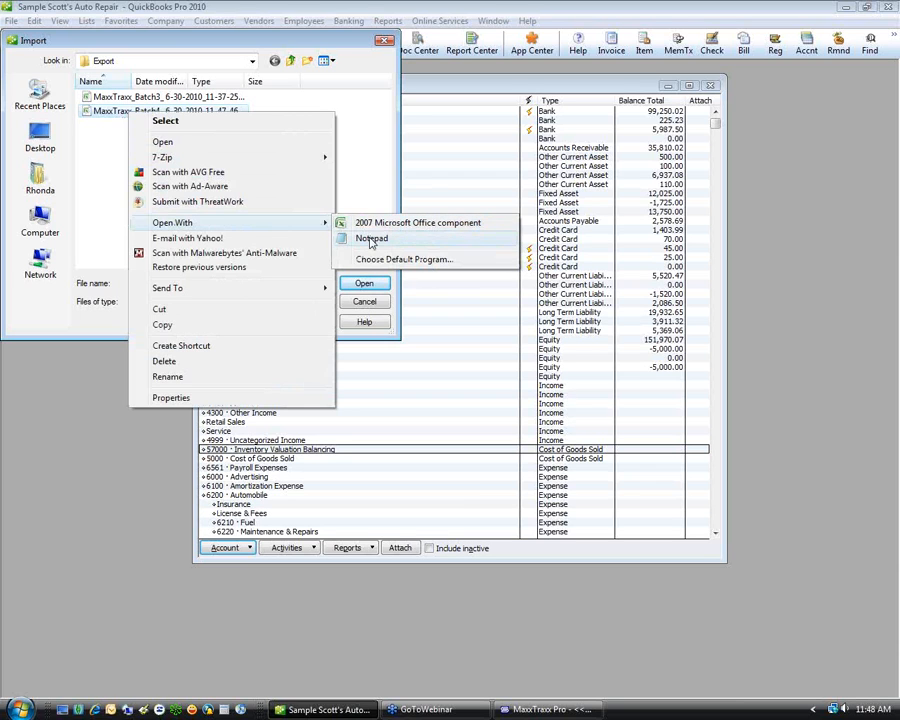
pyautogui.click(371, 238)
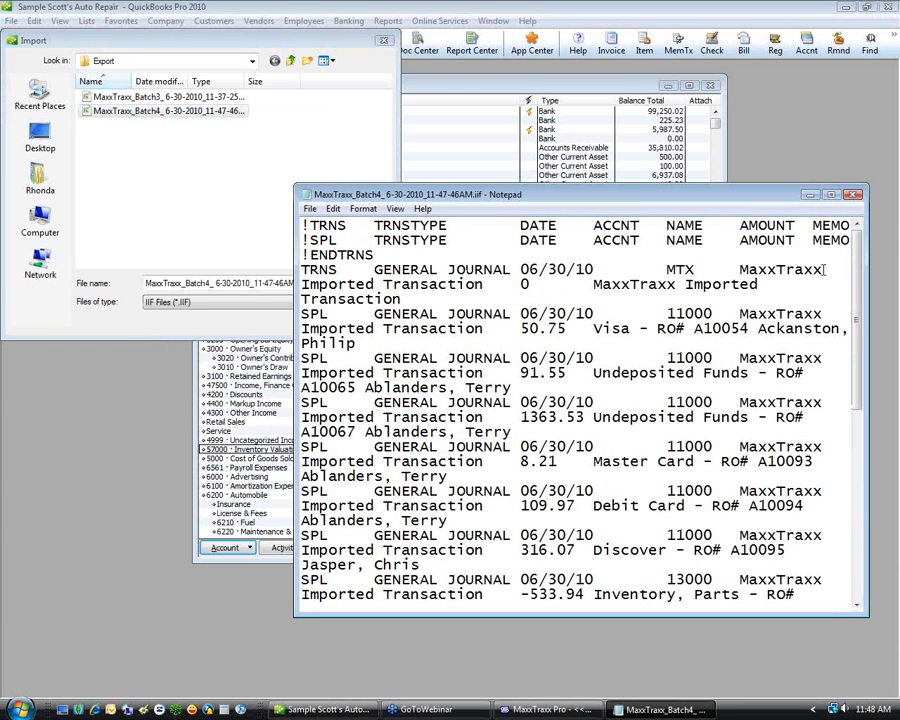
pyautogui.click(831, 196)
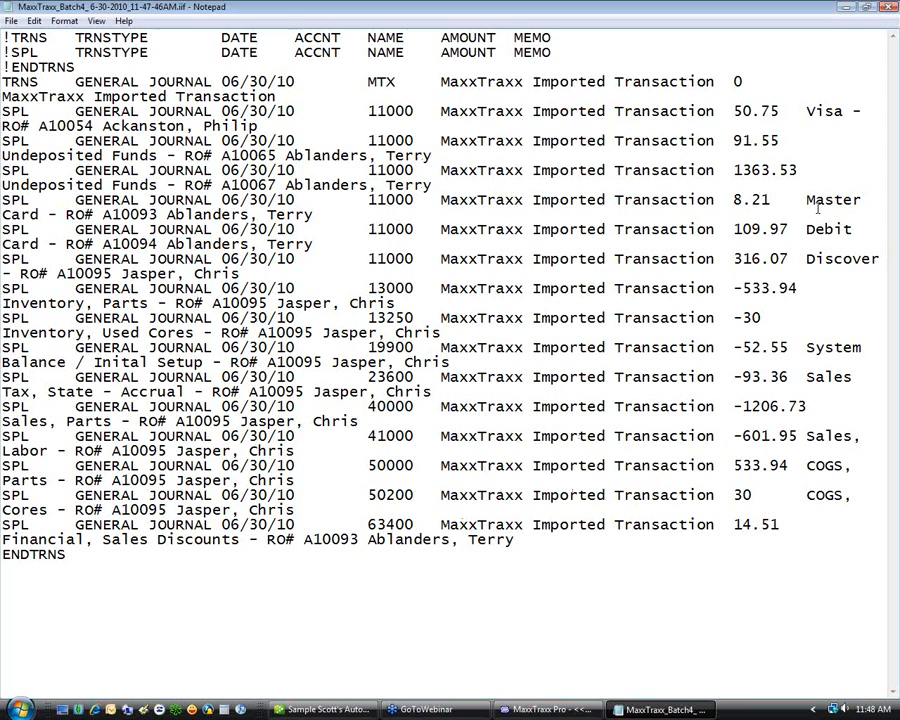
pyautogui.click(888, 12)
pyautogui.click(362, 284)
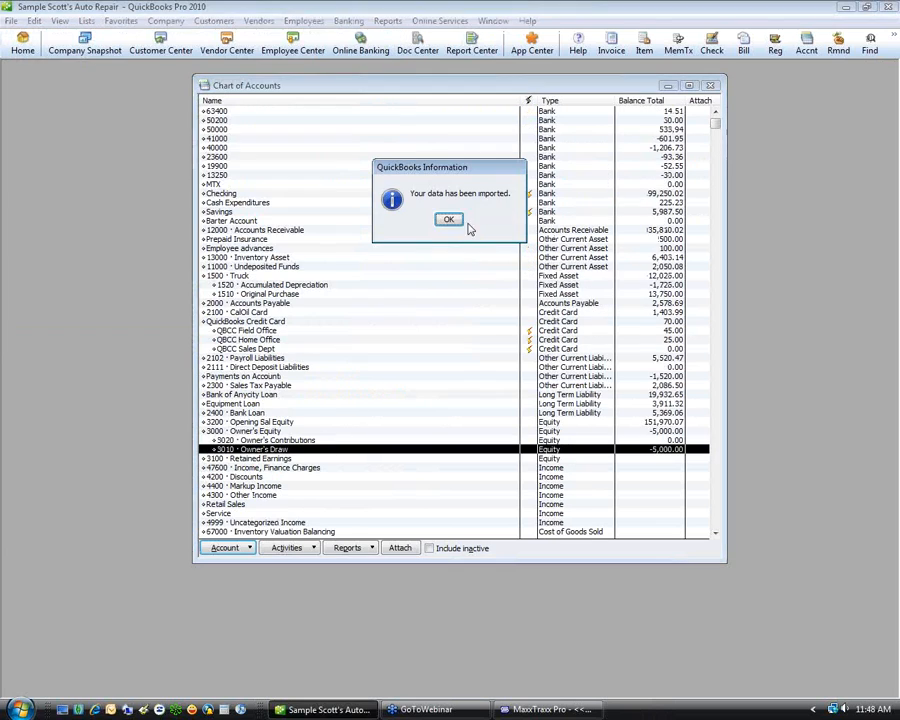
pyautogui.click(449, 221)
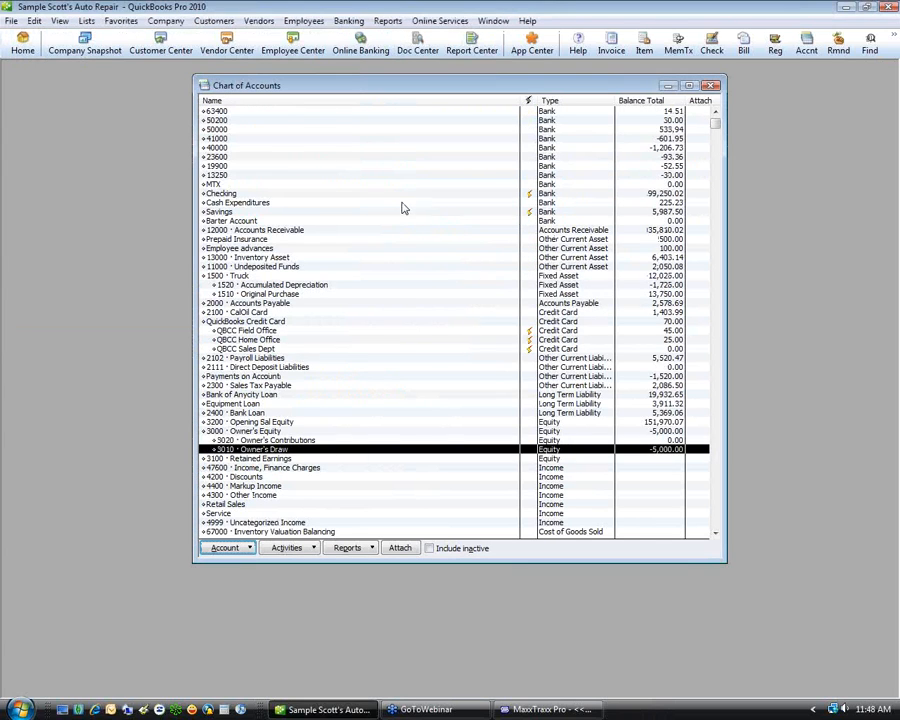
# Review the imported bank accounts 13250, 19900, 40000, 41000 and 50000 in the chart of accounts.
pyautogui.click(231, 175)
pyautogui.click(233, 166)
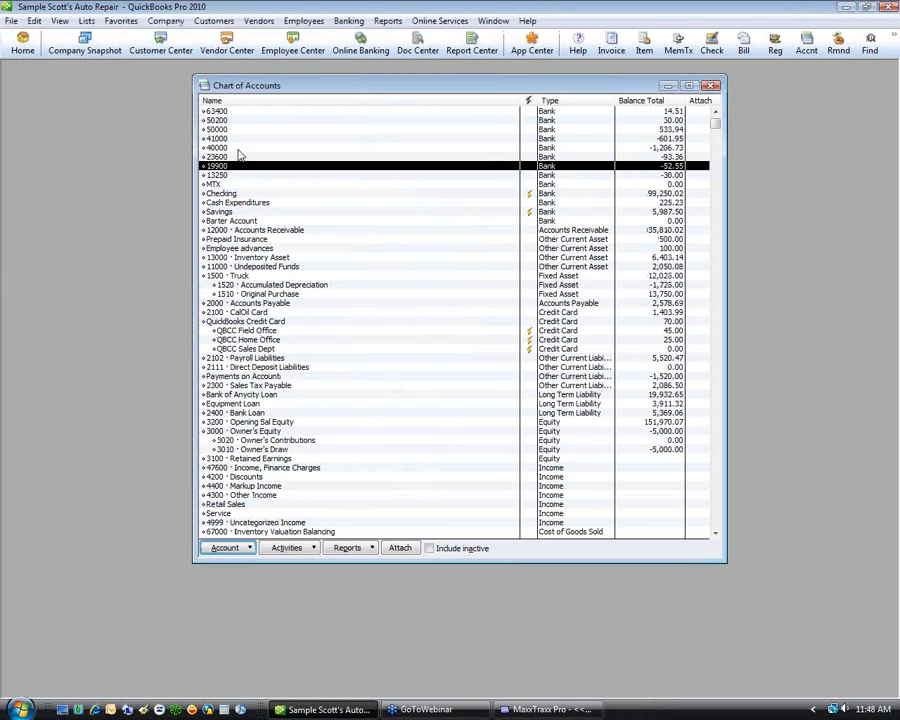
pyautogui.click(239, 148)
pyautogui.click(240, 141)
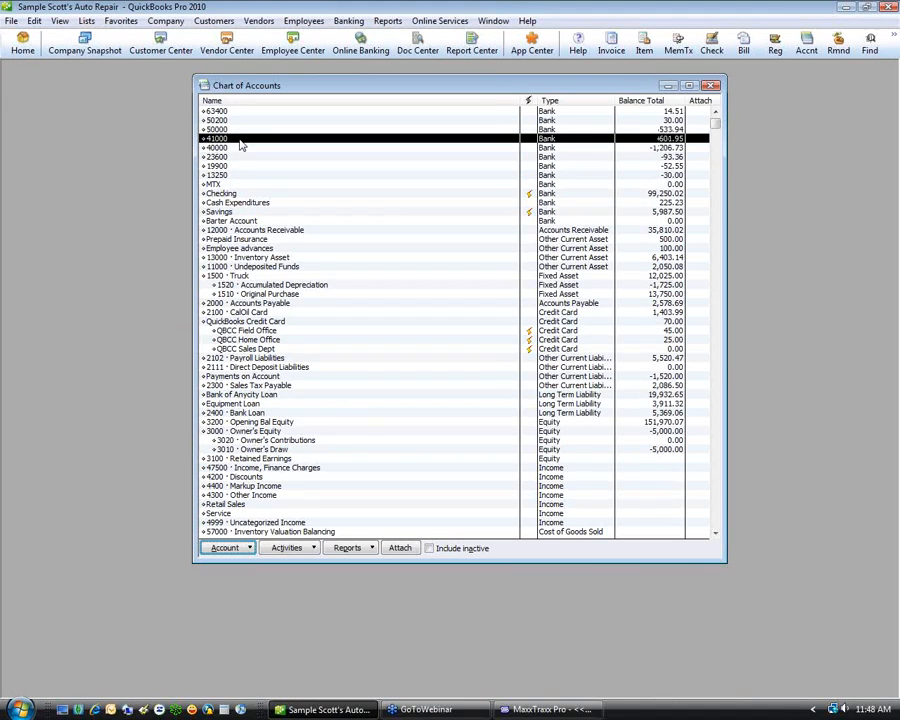
pyautogui.click(243, 133)
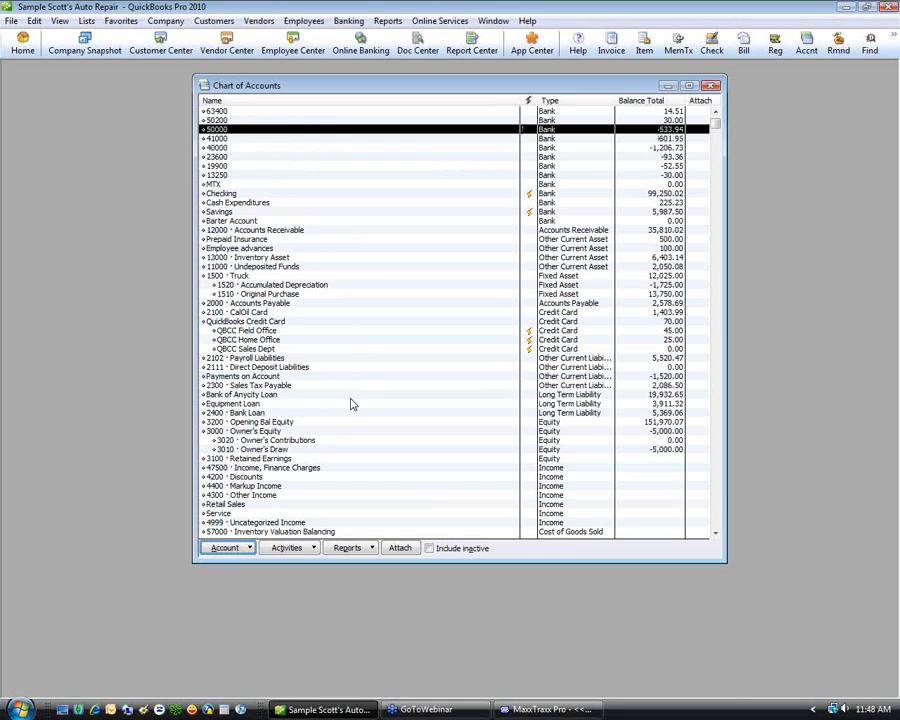
# Examine the number and name fields of bank account 13250 in its account details.
pyautogui.click(257, 176)
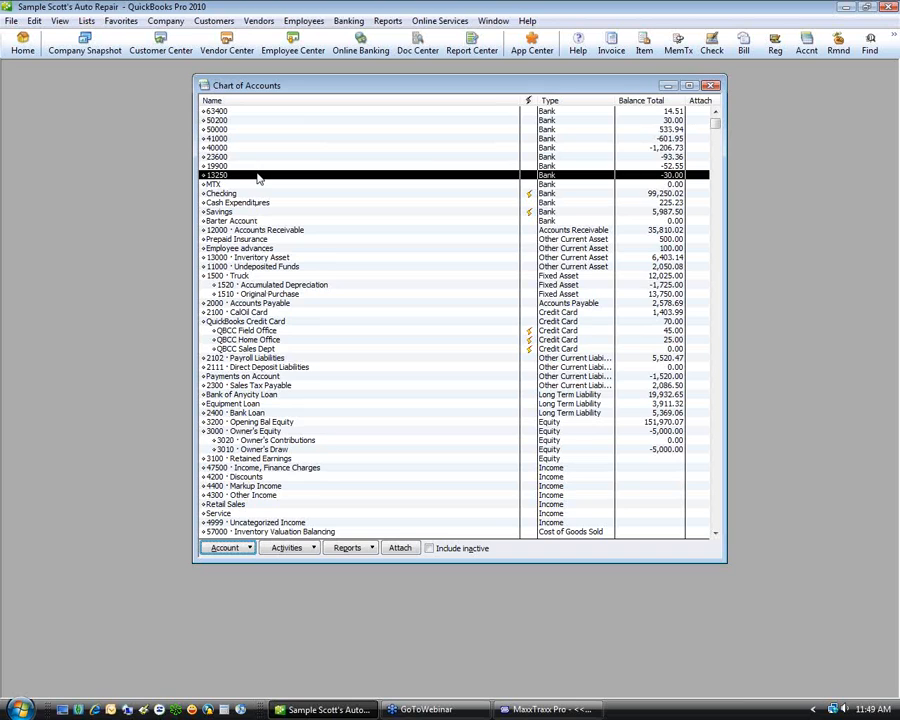
pyautogui.rightClick(226, 176)
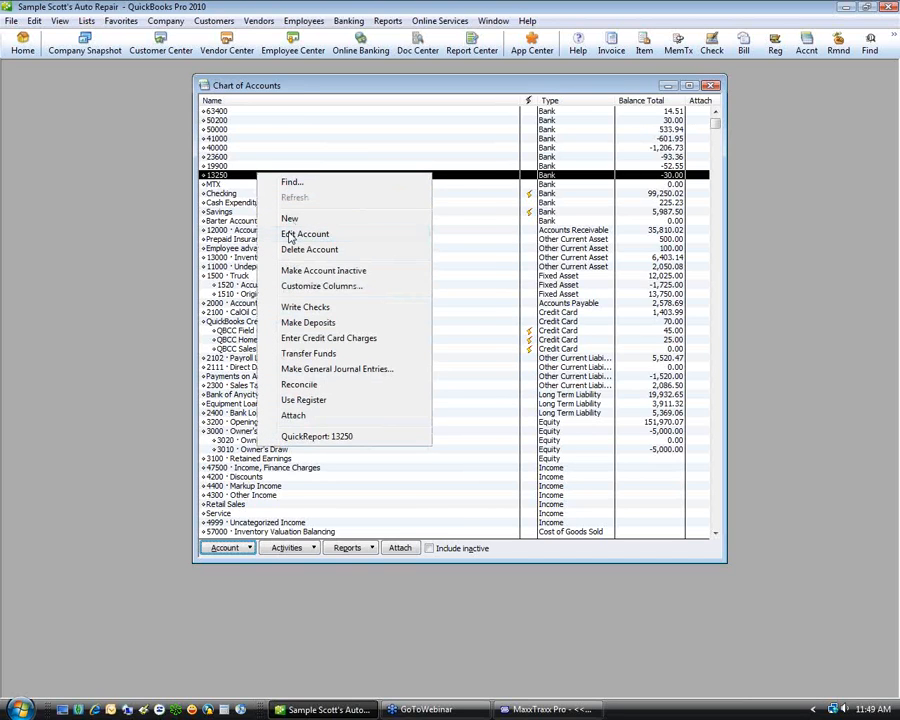
pyautogui.click(238, 232)
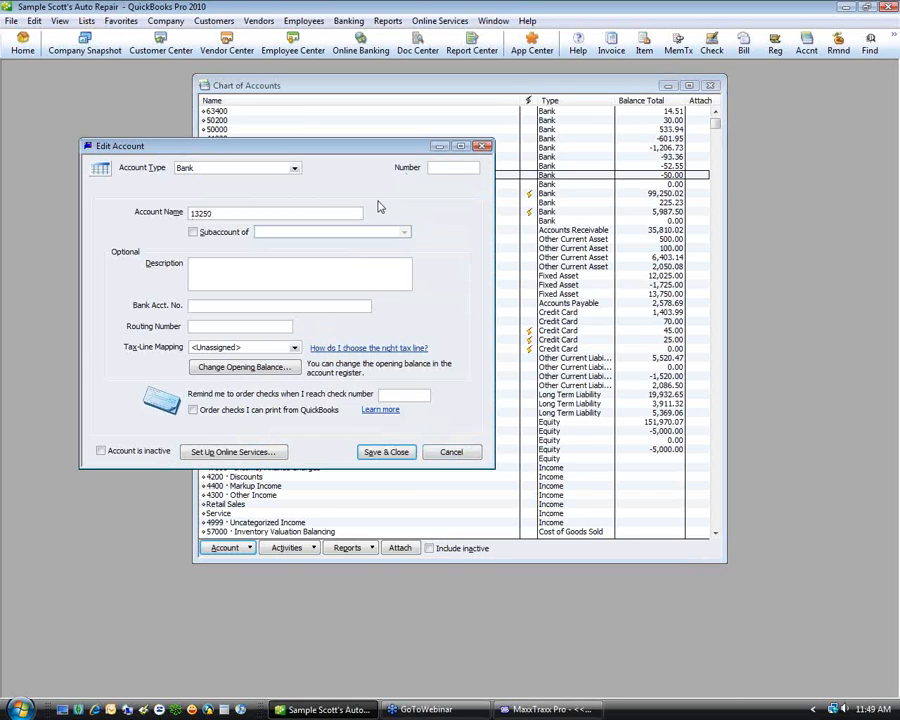
pyautogui.click(463, 455)
# Edit bank account 50000, setting its number to 50000 and its name to "COGS, Parts", and save it.
pyautogui.click(270, 131)
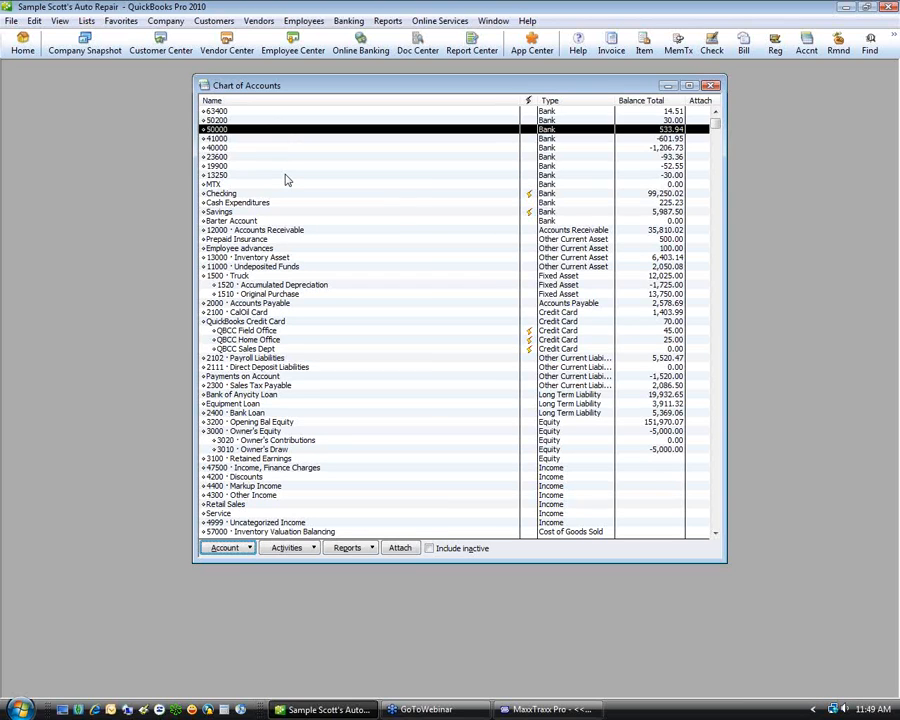
pyautogui.rightClick(255, 130)
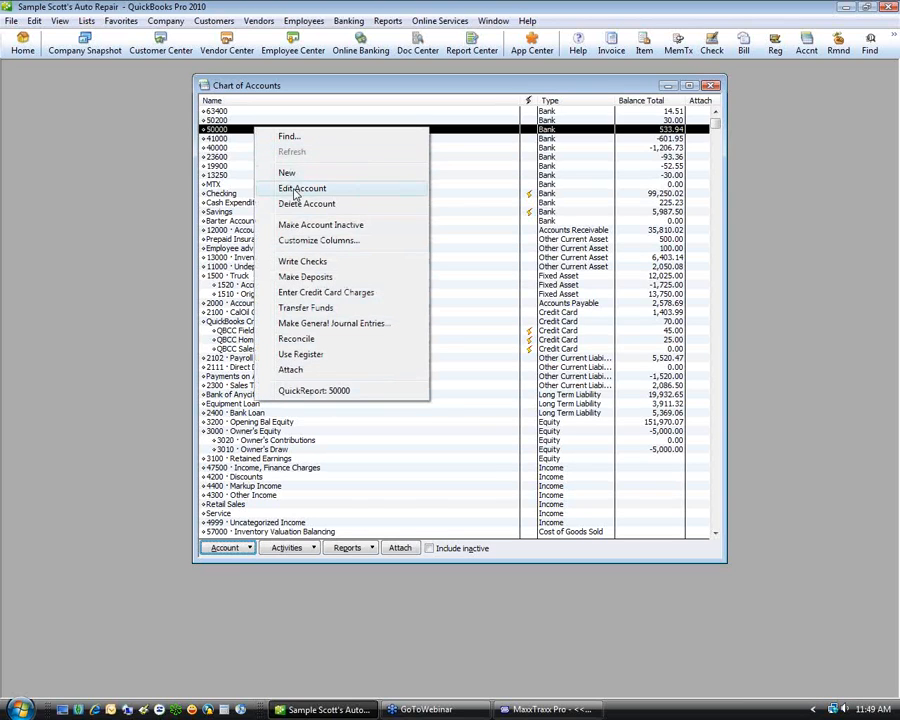
pyautogui.click(295, 189)
pyautogui.write('50000')
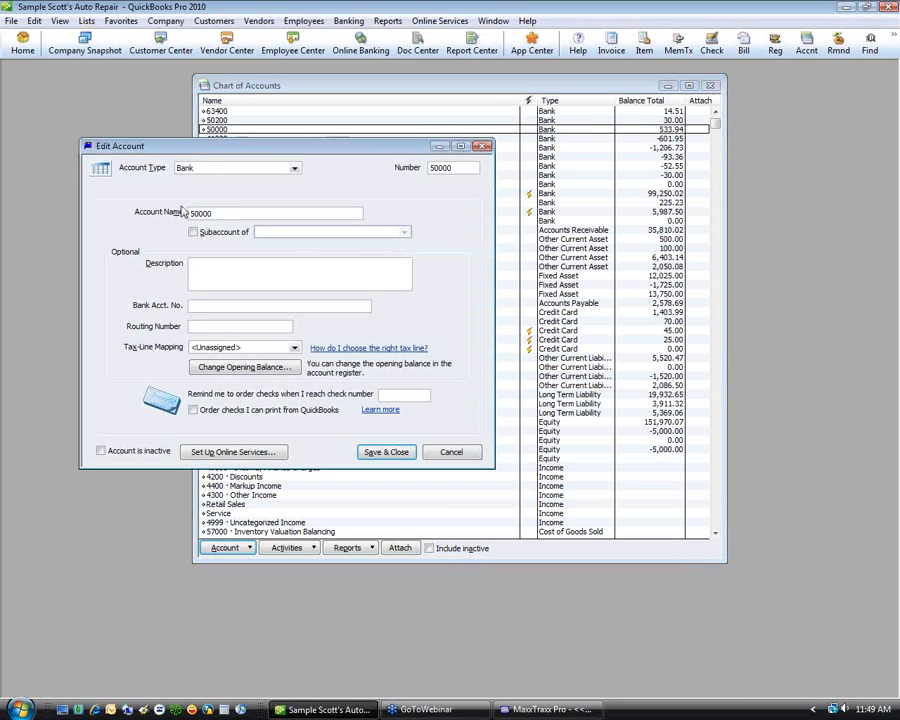
pyautogui.press('Tab')
pyautogui.write('COGs')
pyautogui.press('BackSpace')
pyautogui.write('S, Parts')
pyautogui.click(398, 450)
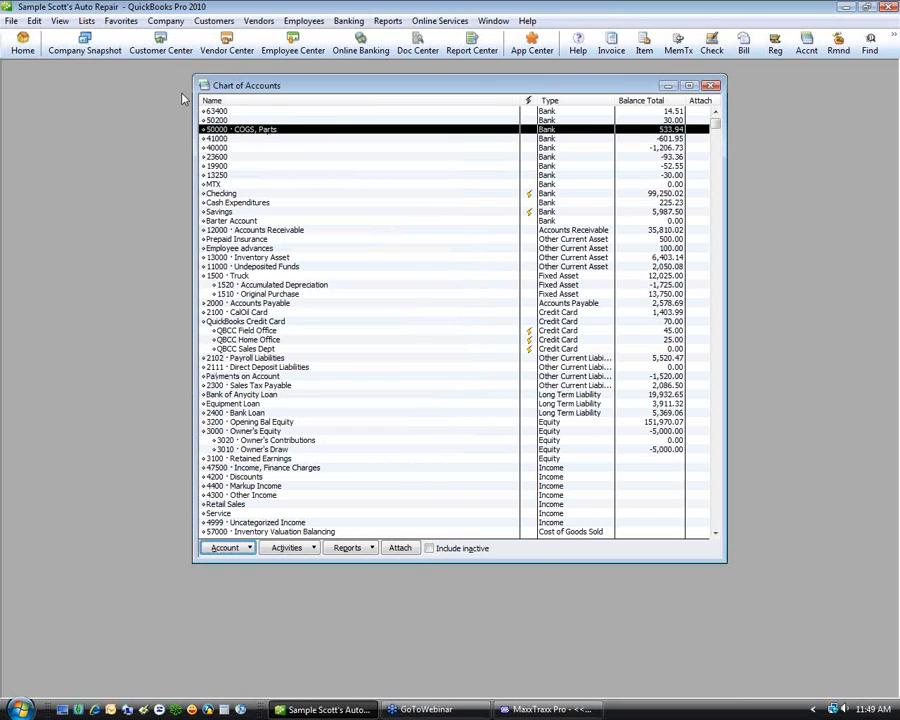
# Import the IIF file MaxxTraxx_Batch3_ 6-30-2010_11-37-25AM.iif into the company file.
pyautogui.click(12, 21)
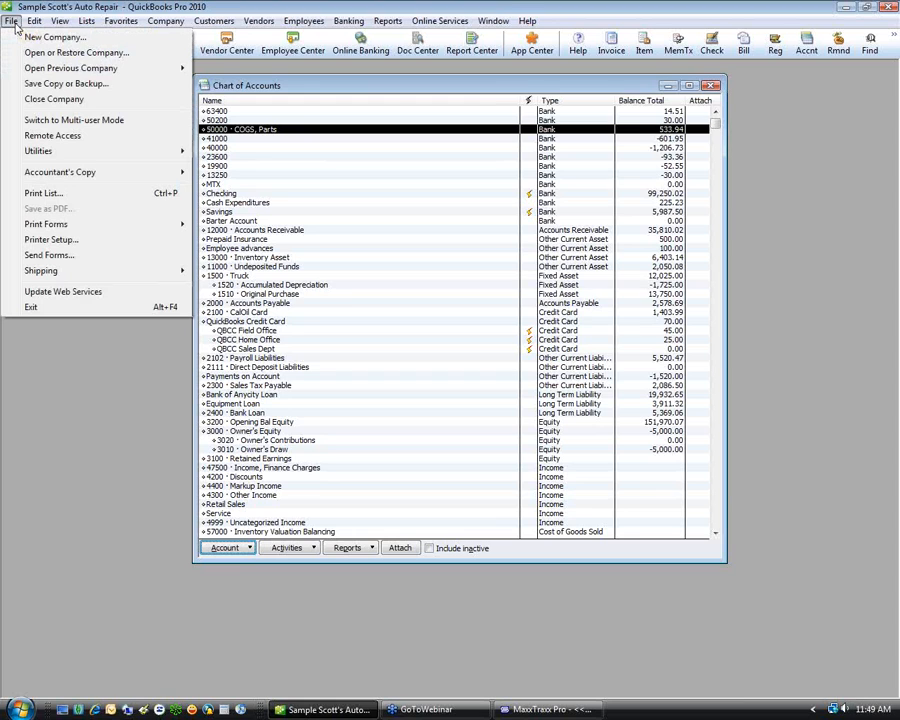
pyautogui.moveTo(50, 151)
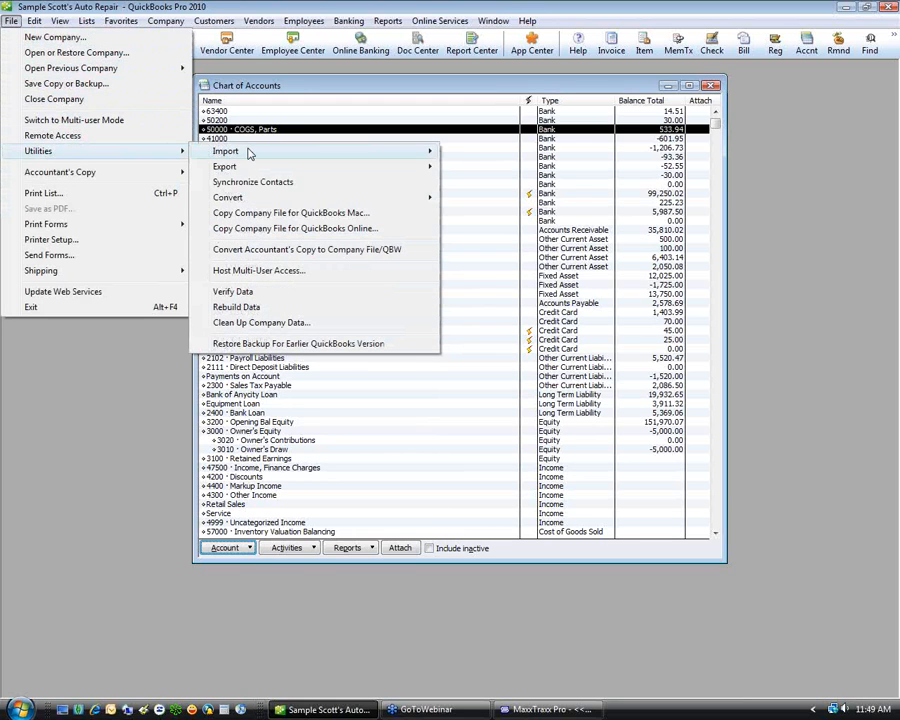
pyautogui.moveTo(237, 153)
pyautogui.click(463, 169)
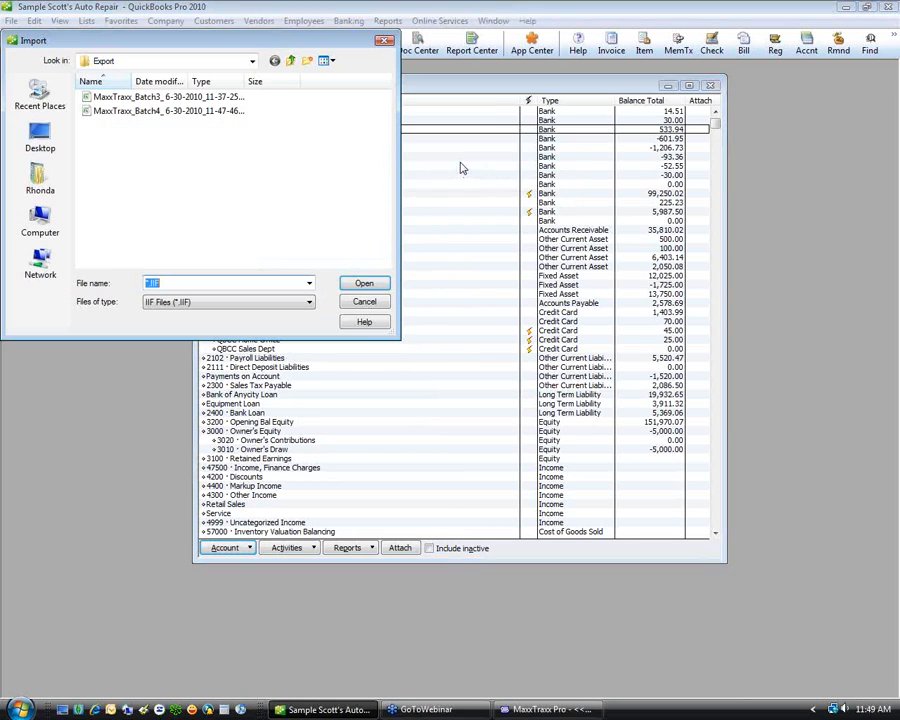
pyautogui.click(140, 98)
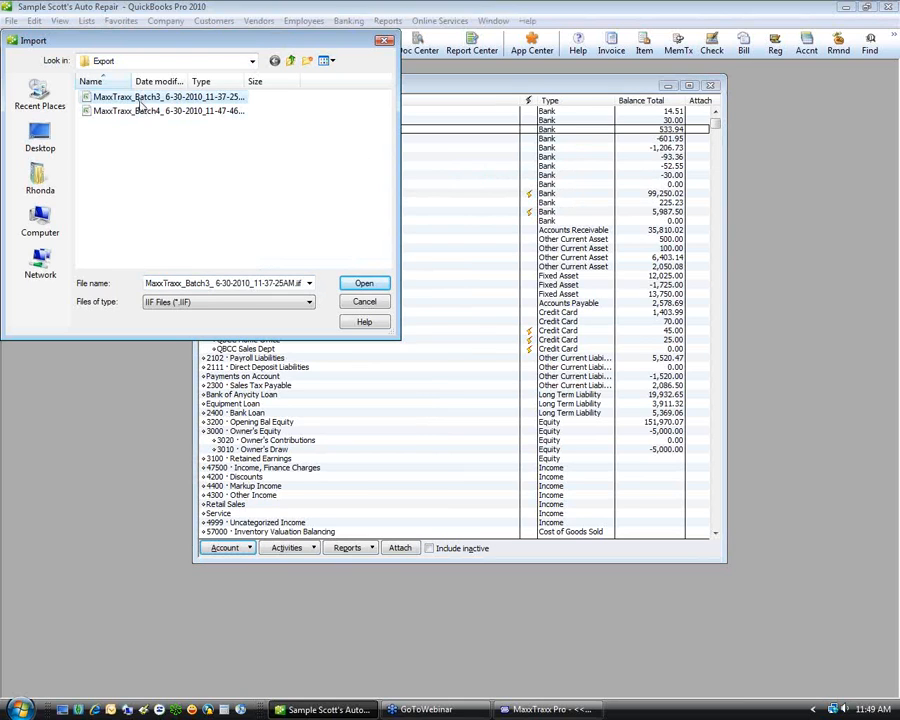
pyautogui.click(350, 286)
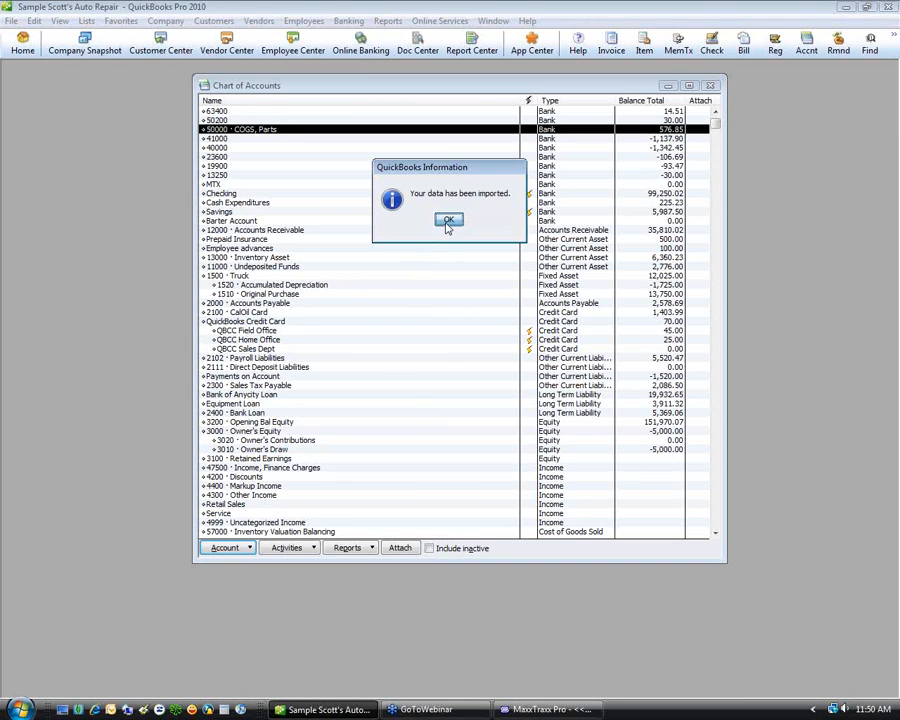
pyautogui.click(449, 220)
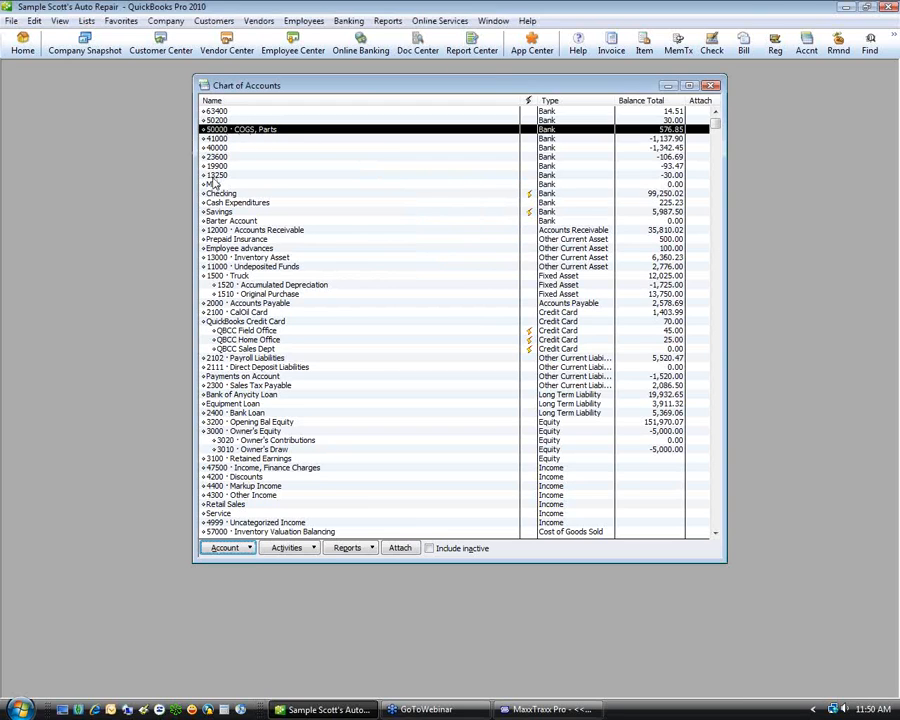
# Open the register of account 50000 · COGS, Parts and enlarge it to examine the imported MaxxTraxx transactions.
pyautogui.doubleClick(407, 137)
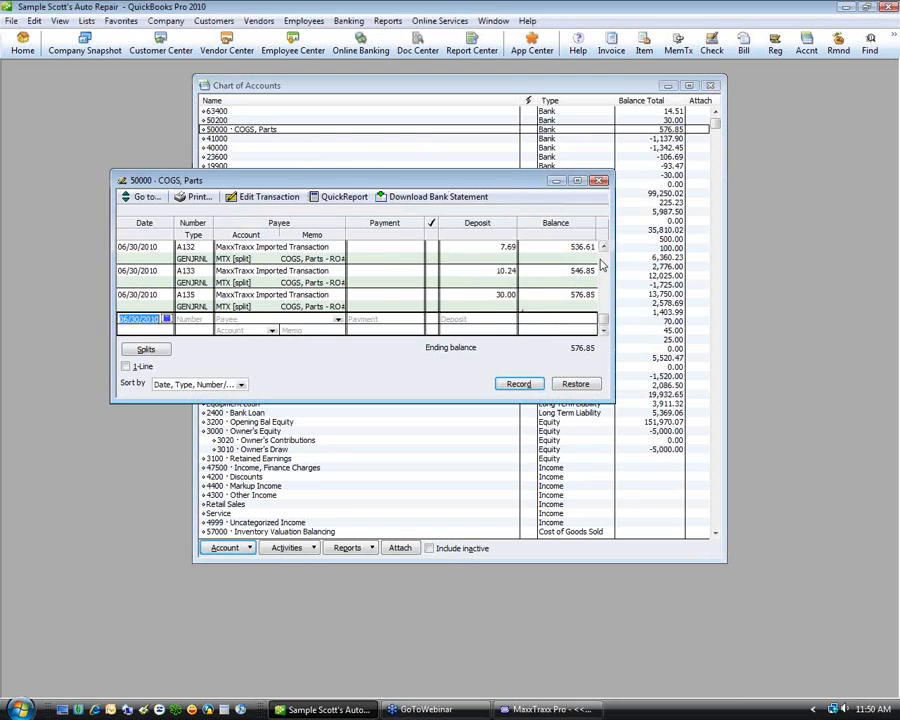
pyautogui.scroll(2, 597, 254)
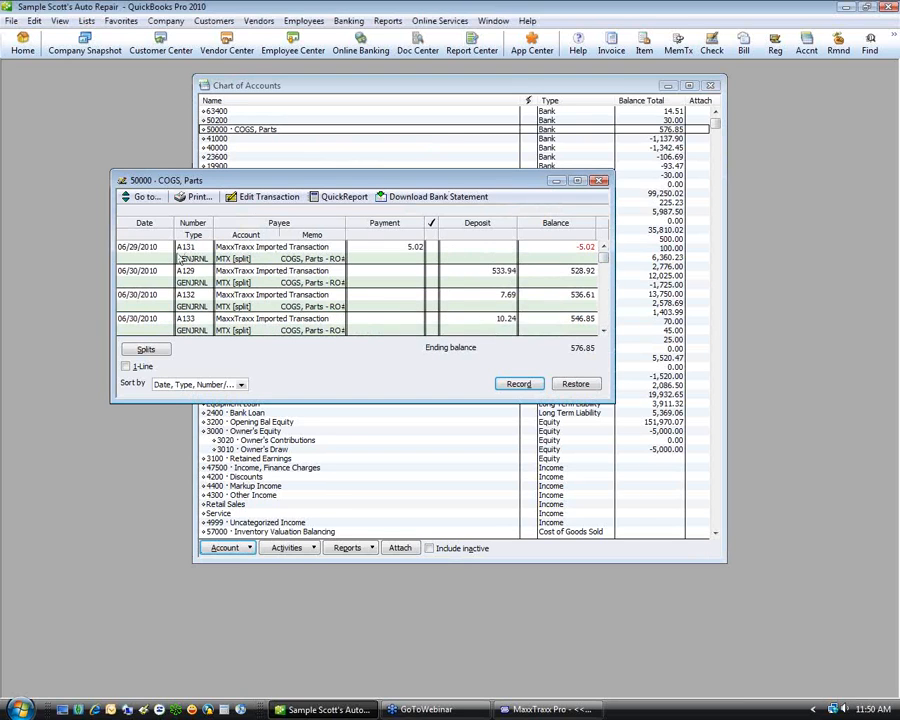
pyautogui.click(578, 181)
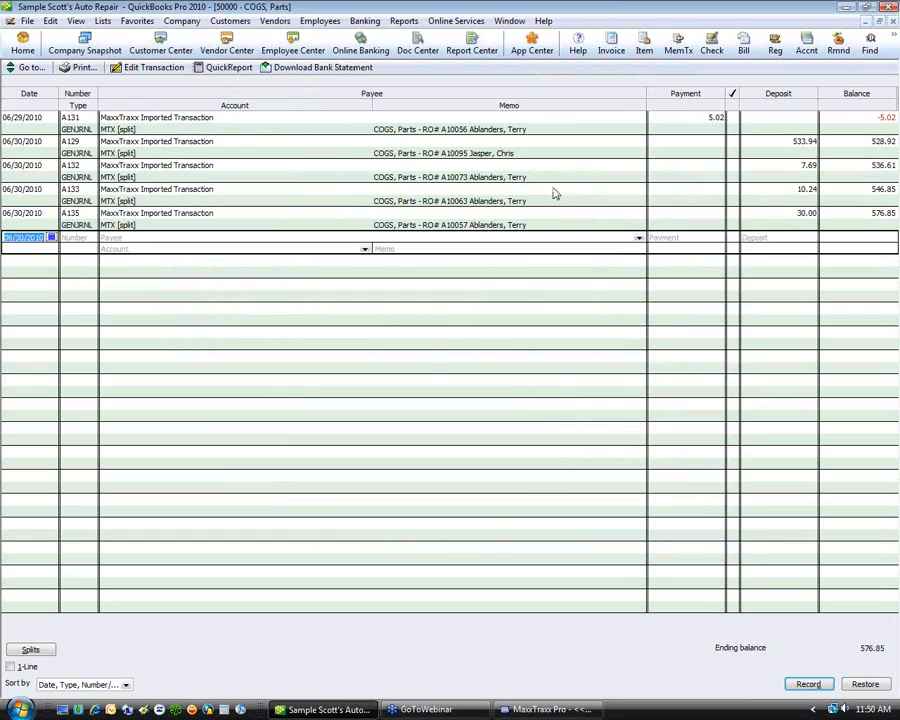
# Open general journal entry A129 from the register to examine its account lines, and move to the previous entry.
pyautogui.doubleClick(286, 152)
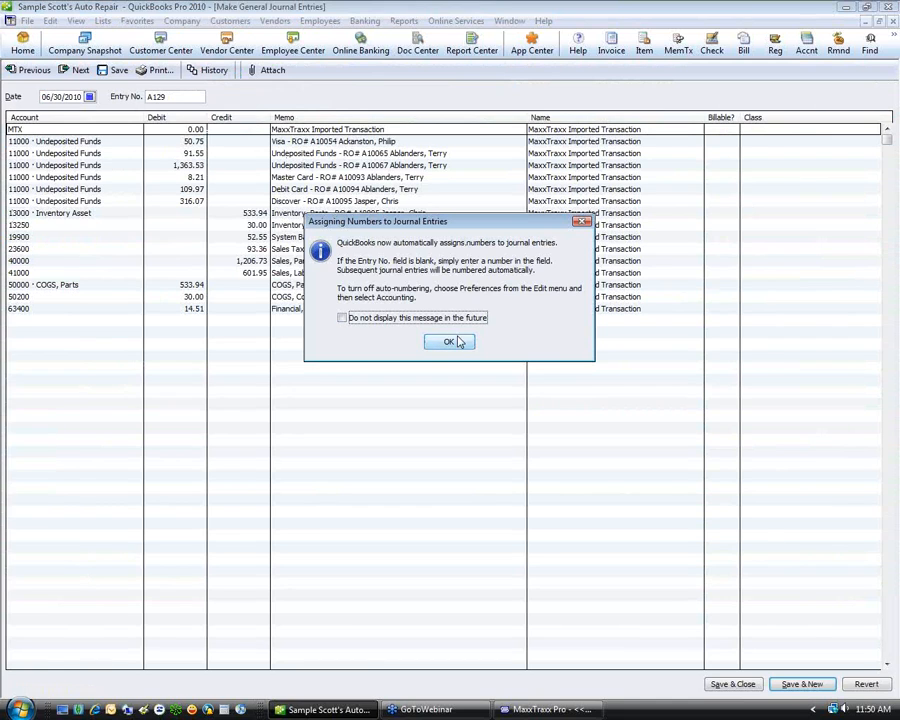
pyautogui.click(449, 342)
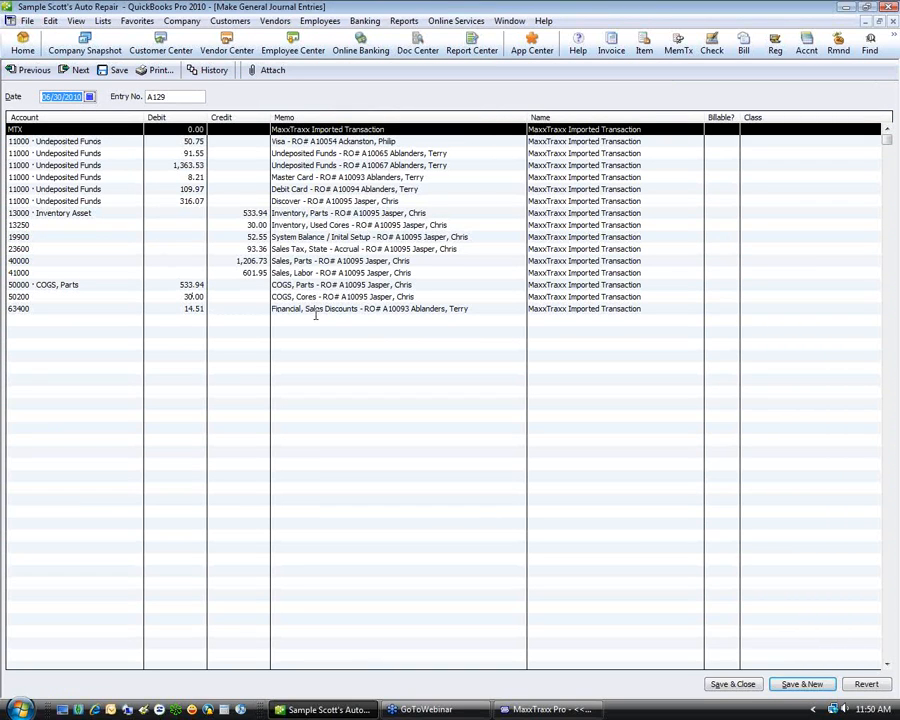
pyautogui.click(24, 71)
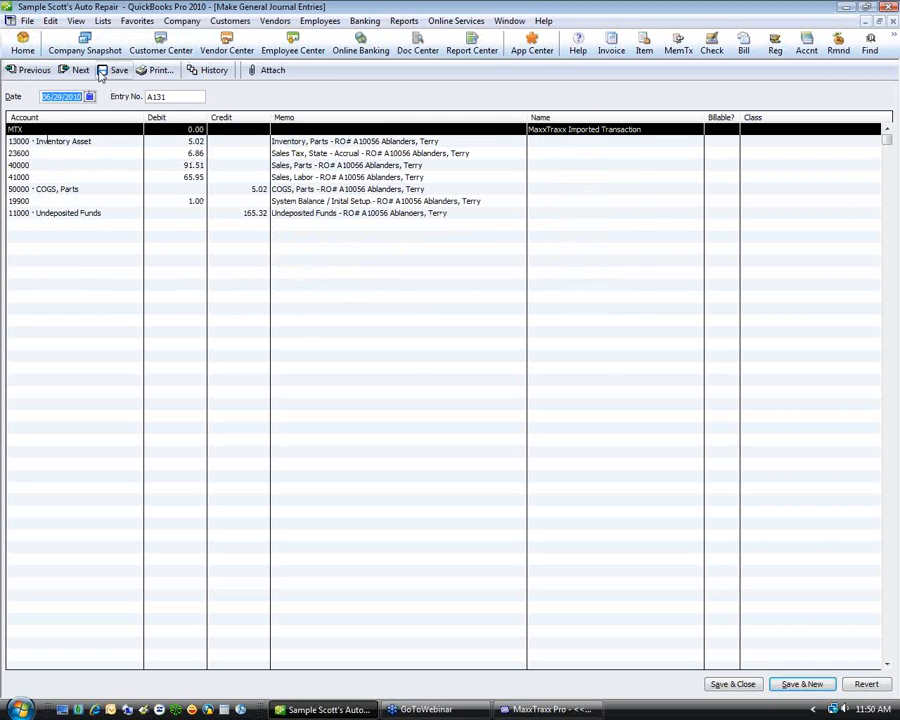
# Page forward through the imported general journal entries to A132 to examine their account lines, and close the entry.
pyautogui.click(80, 71)
pyautogui.click(80, 71)
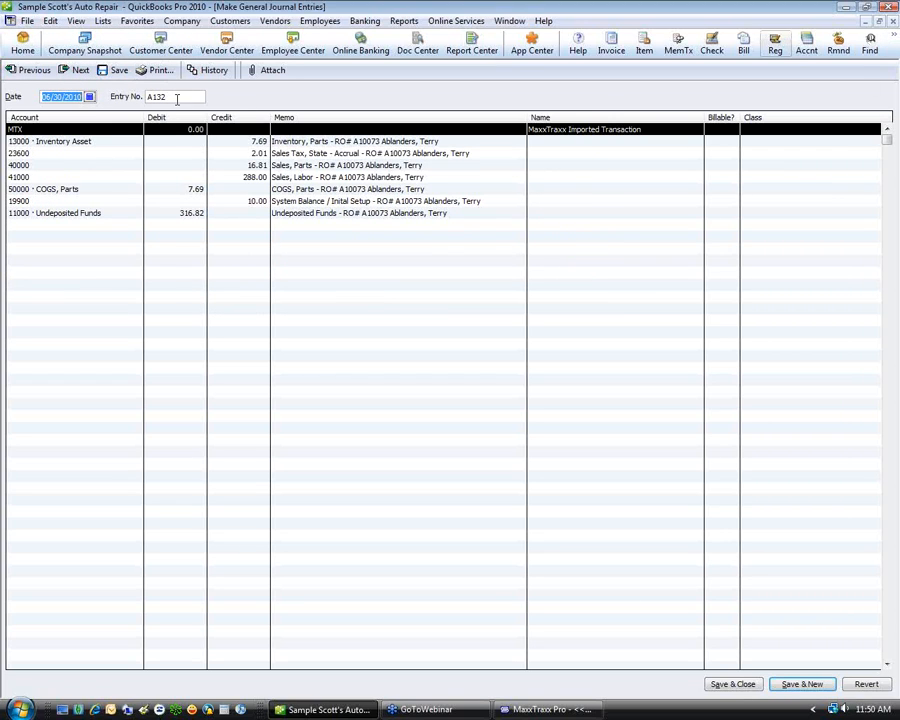
pyautogui.click(879, 21)
pyautogui.click(544, 164)
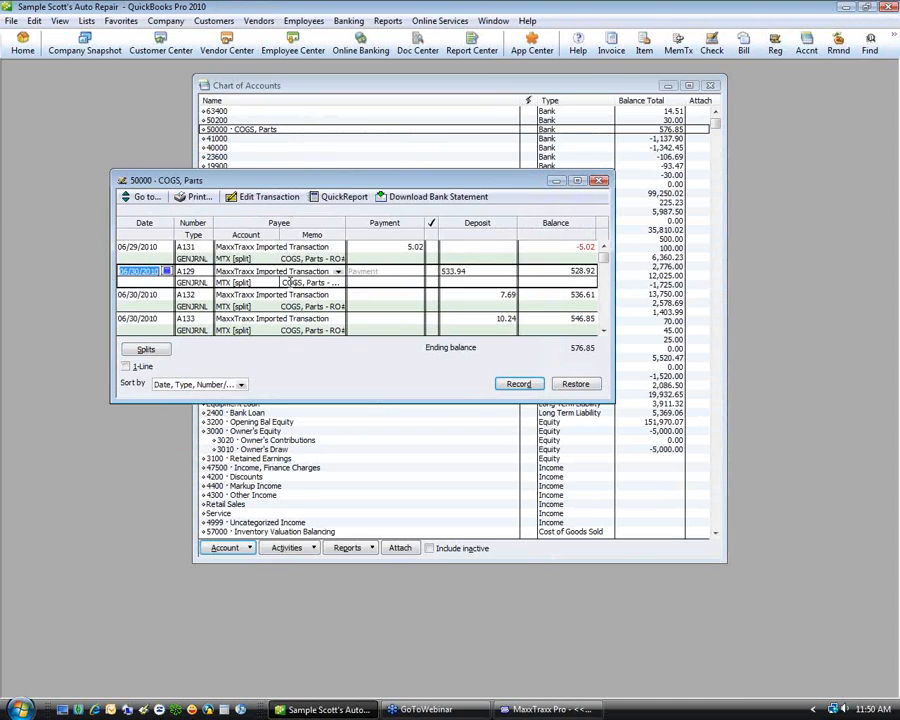
# Reopen general journal entry A131 from the COGS, Parts register, examine its debit and credit lines, and close it.
pyautogui.doubleClick(272, 258)
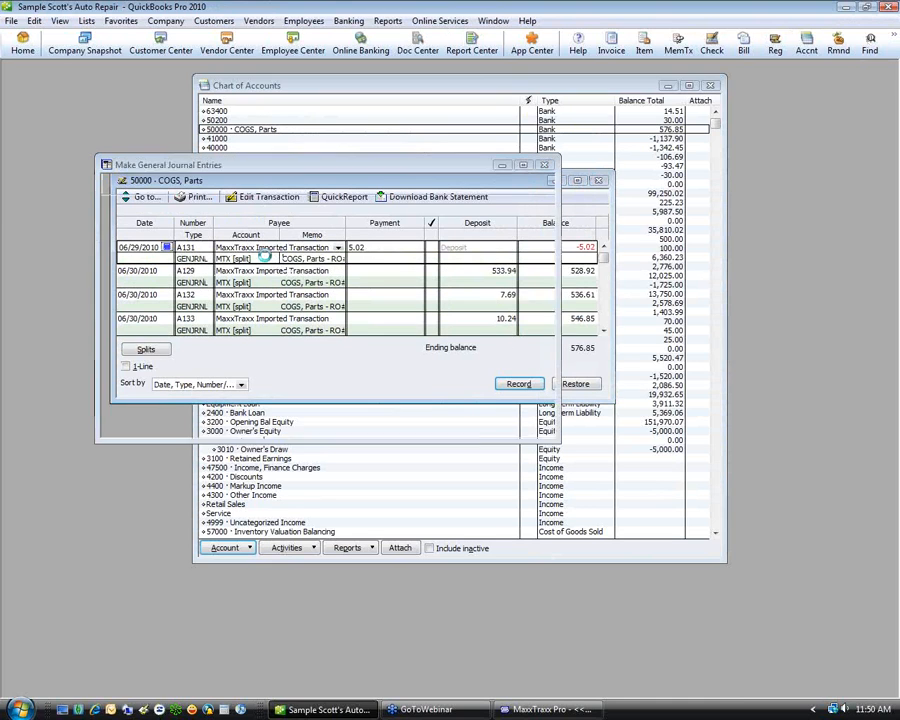
pyautogui.click(449, 344)
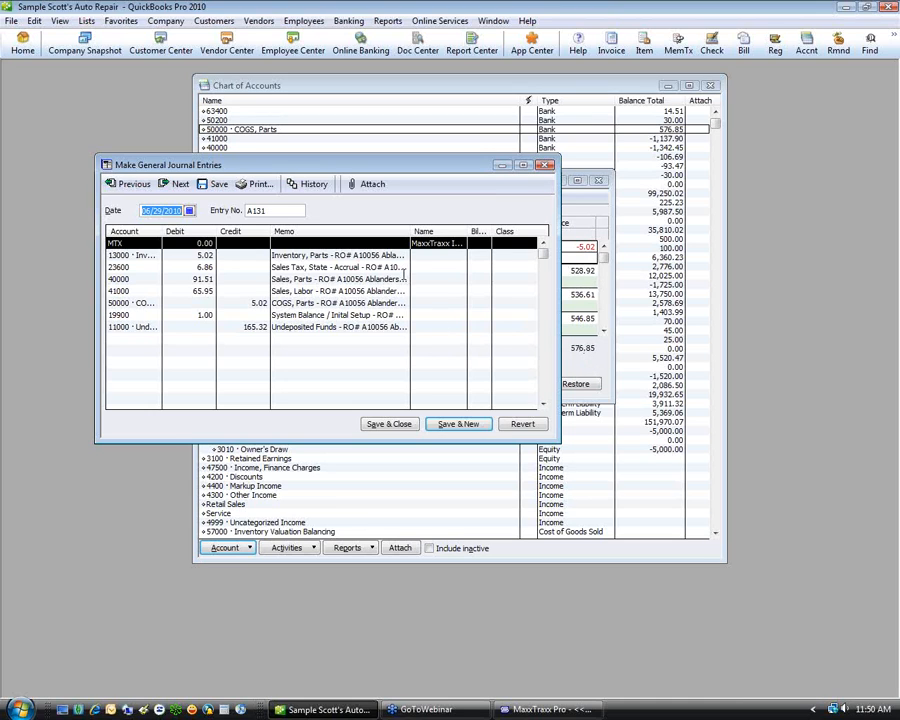
pyautogui.click(570, 258)
pyautogui.click(545, 166)
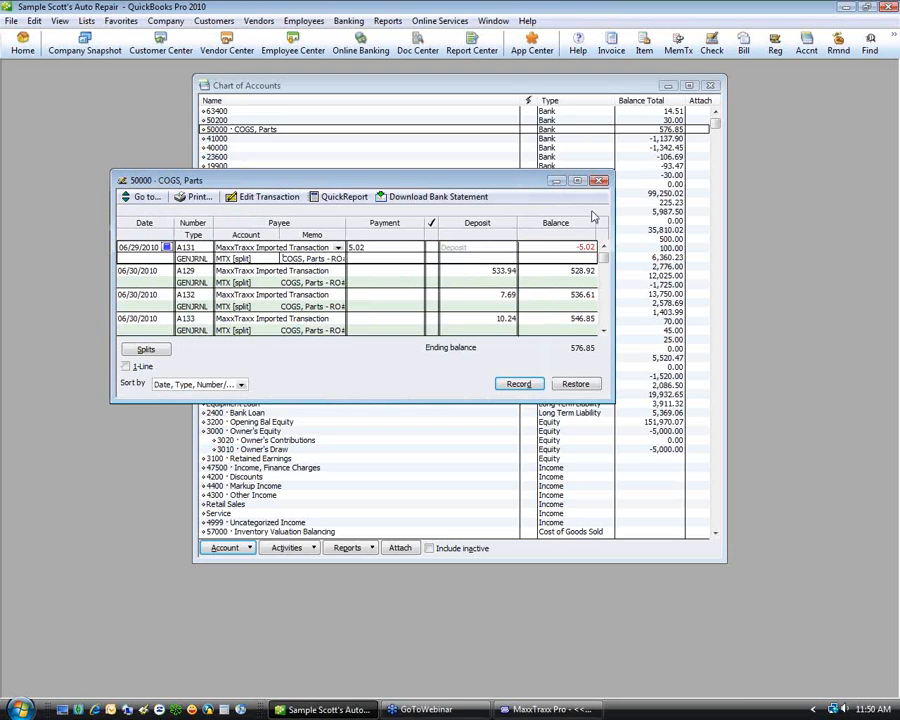
# Widen the 50000 · COGS, Parts register to read the full memos, close it, and highlight account 41000.
pyautogui.moveTo(611, 305); pyautogui.dragTo(776, 308)
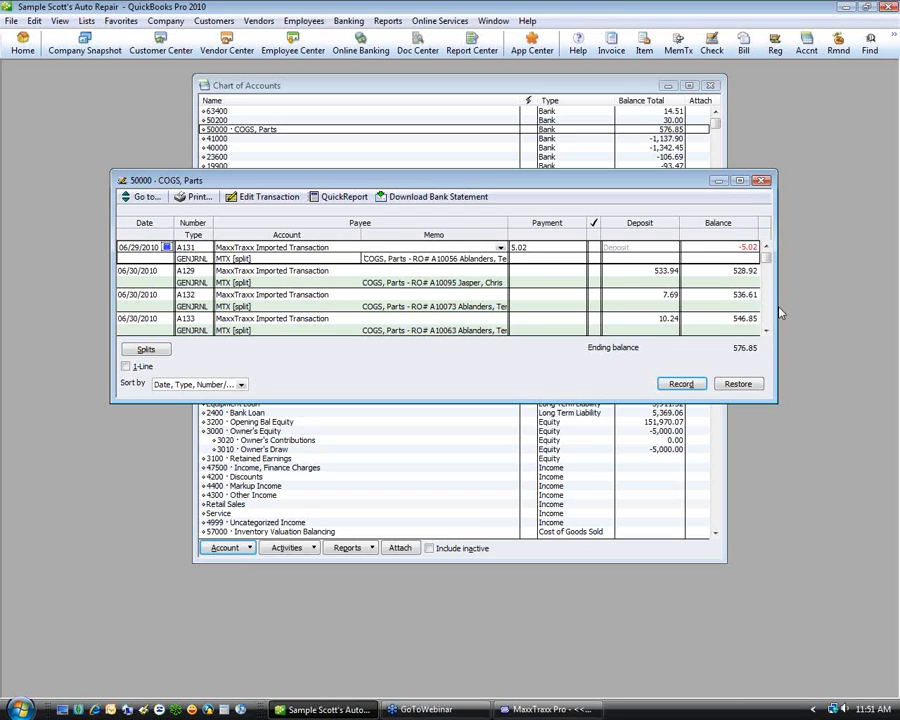
pyautogui.moveTo(778, 308); pyautogui.dragTo(812, 313)
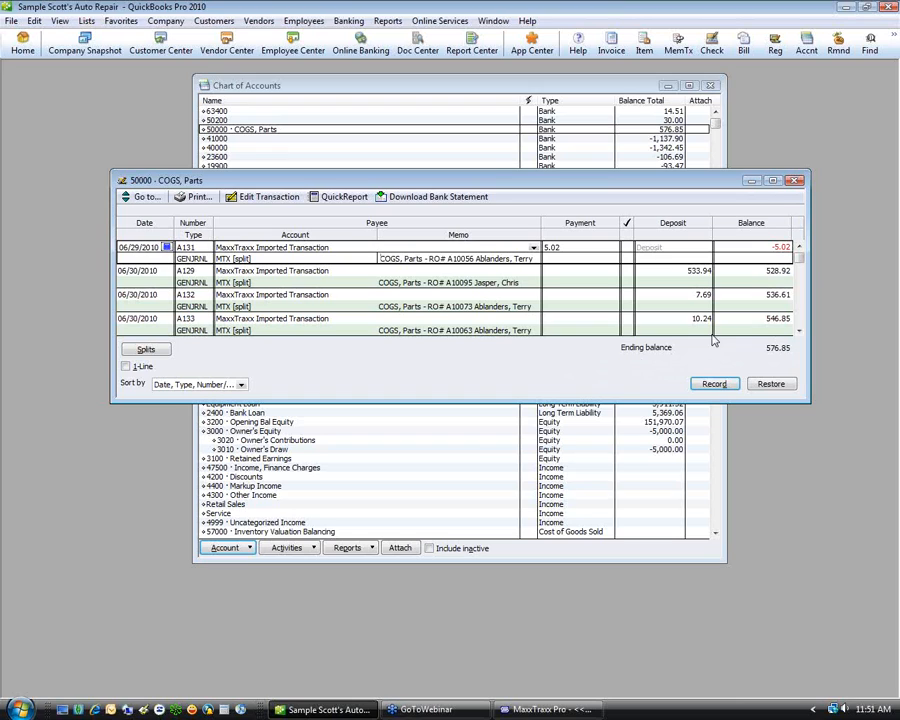
pyautogui.click(794, 181)
pyautogui.click(323, 141)
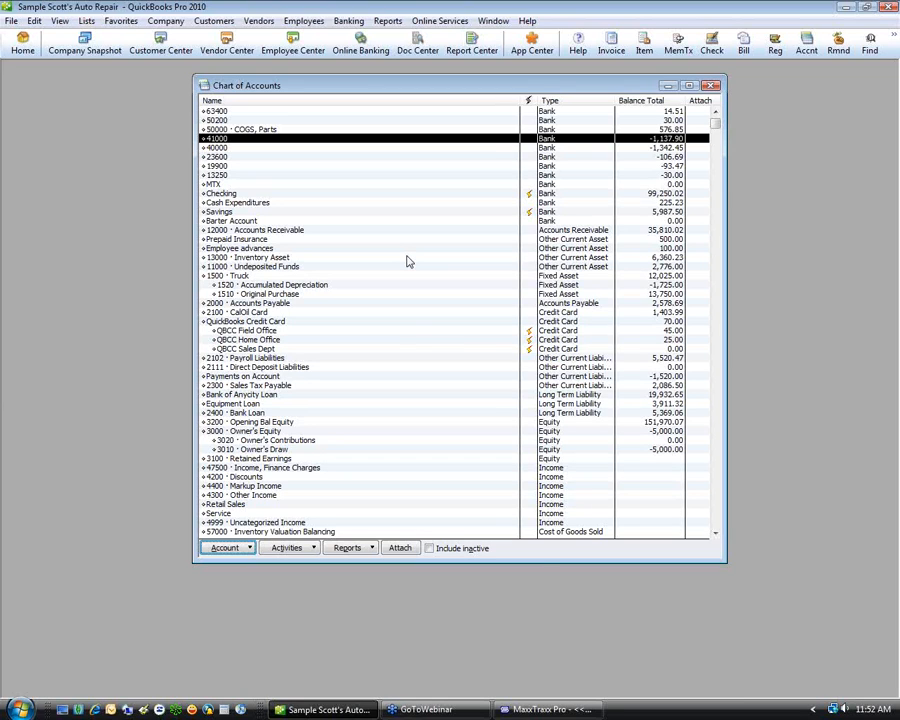
pyautogui.click(576, 710)
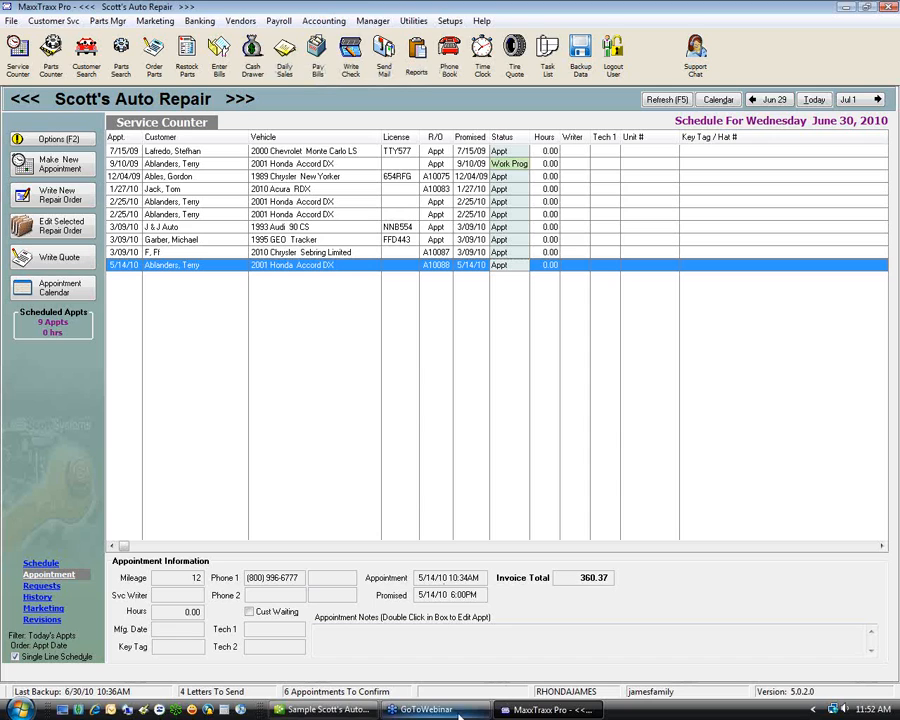
pyautogui.click(318, 711)
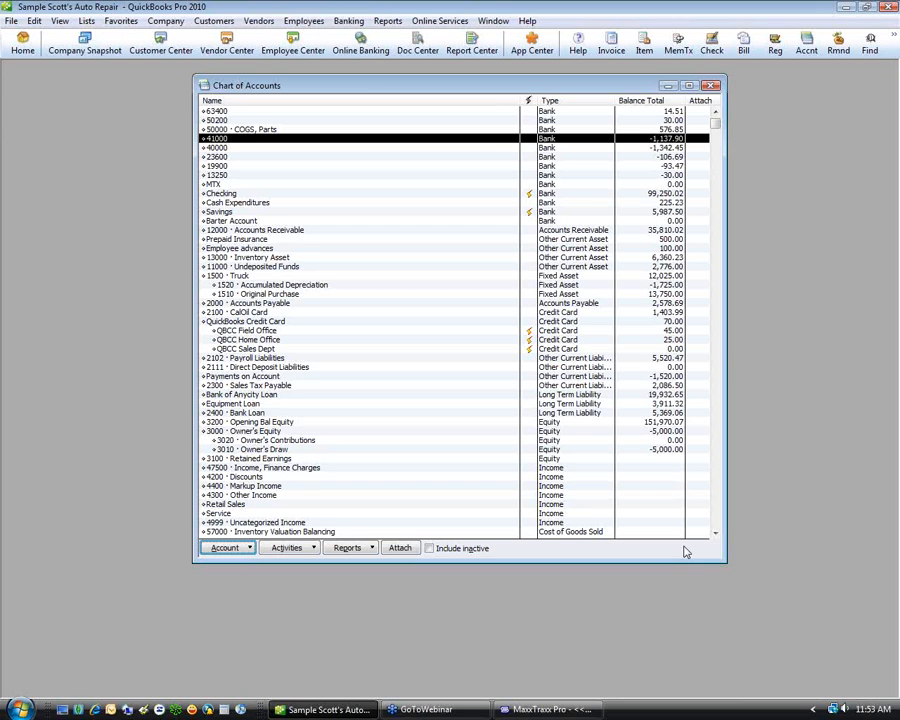
pyautogui.click(573, 712)
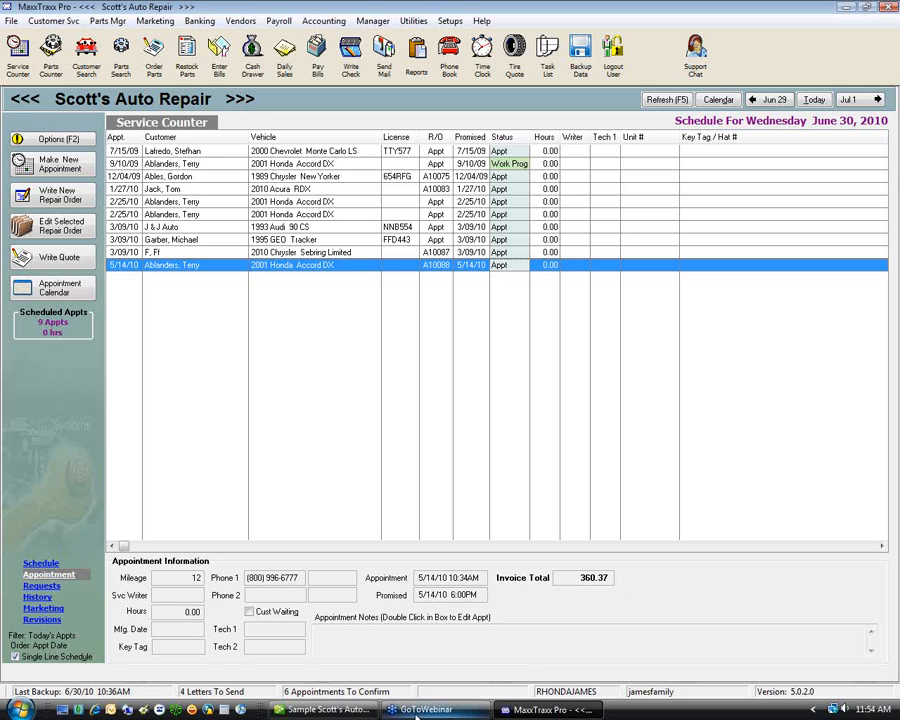
pyautogui.click(326, 709)
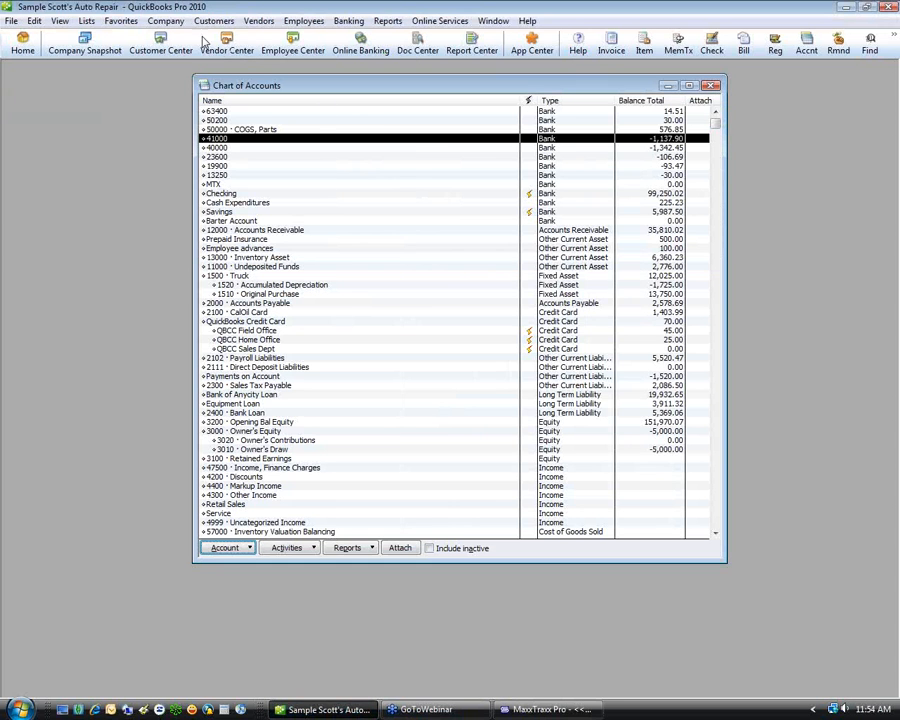
# Open the vendor bill entry form, compare its Bill and Credit layouts, and close it without entering anything.
pyautogui.click(259, 20)
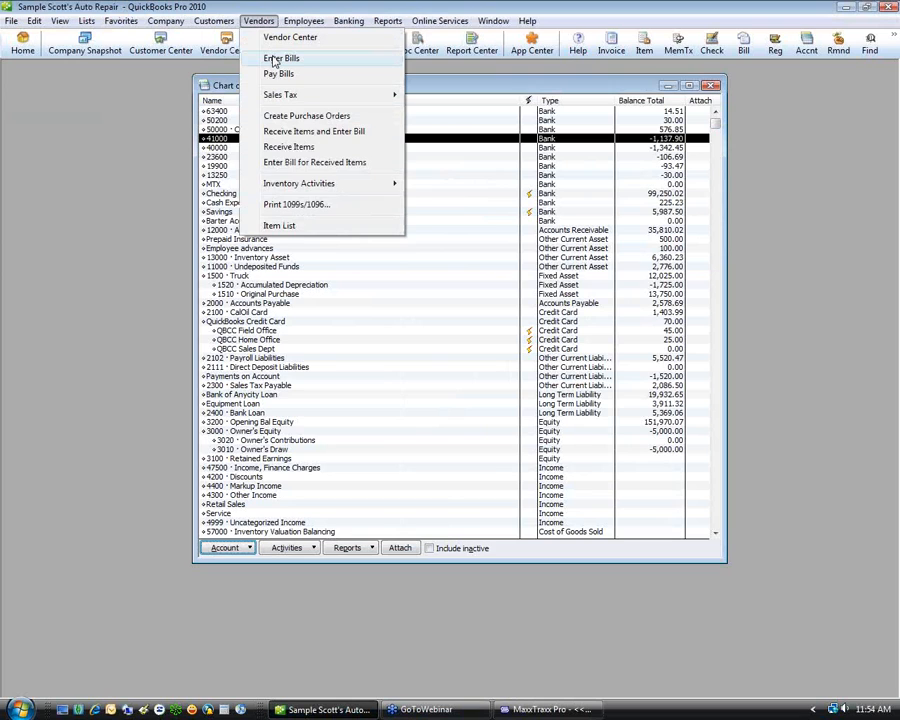
pyautogui.click(278, 58)
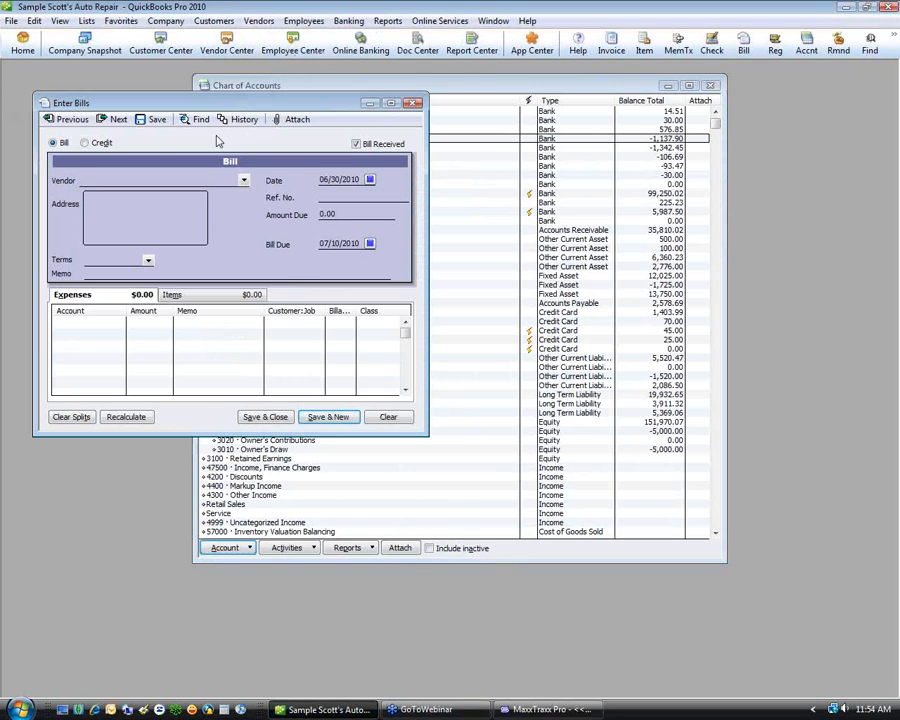
pyautogui.click(98, 142)
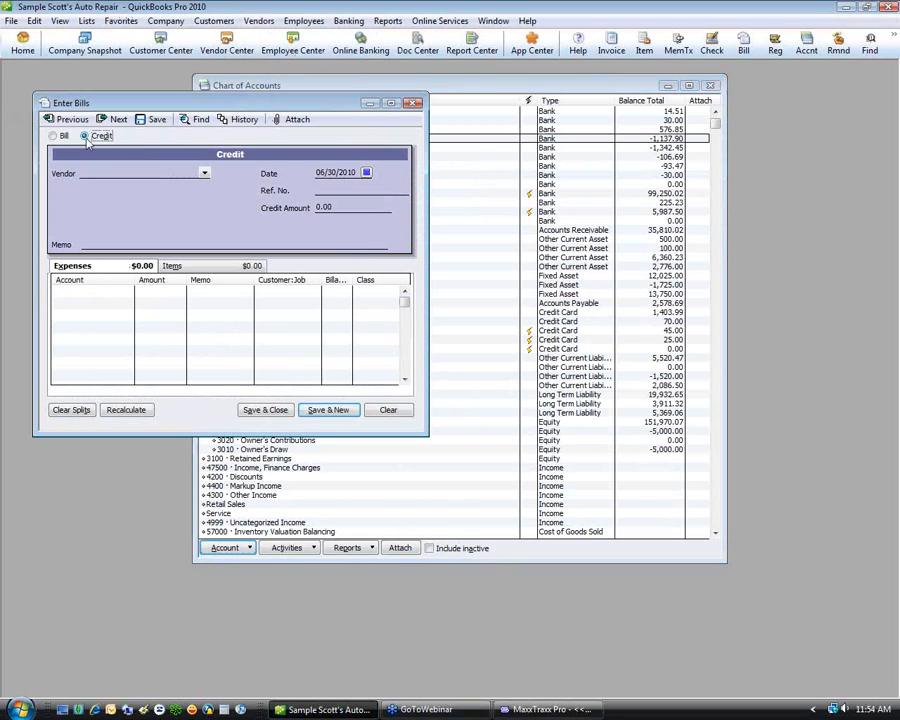
pyautogui.click(53, 135)
pyautogui.click(104, 145)
pyautogui.click(57, 143)
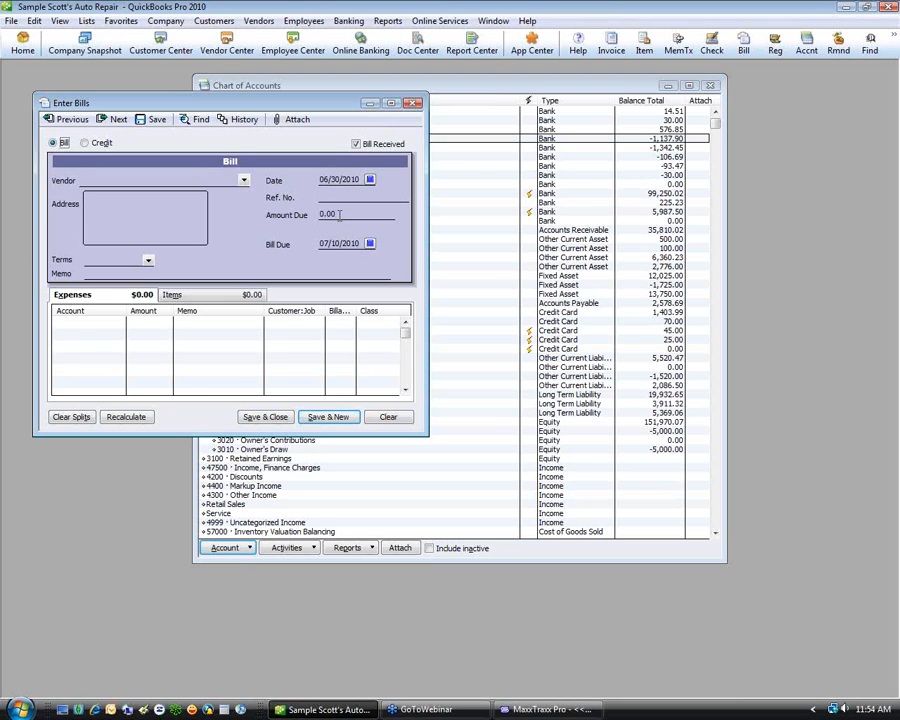
pyautogui.click(415, 103)
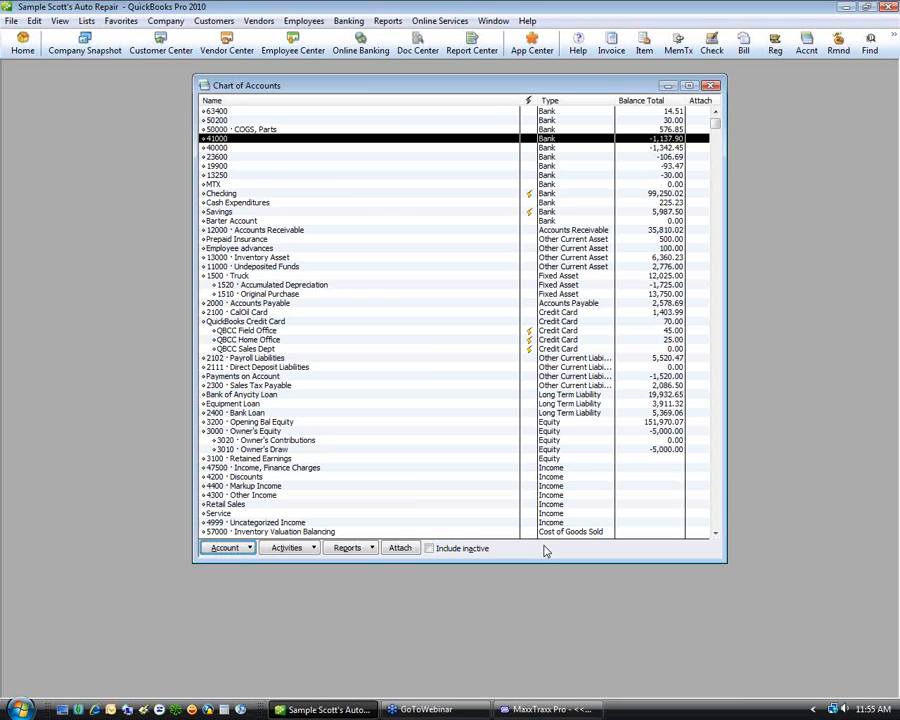
# Switch to MaxxTraxx Pro, run Edit Unbalanced Transactions to check for transactions needing correction, and dismiss the notice.
pyautogui.click(548, 709)
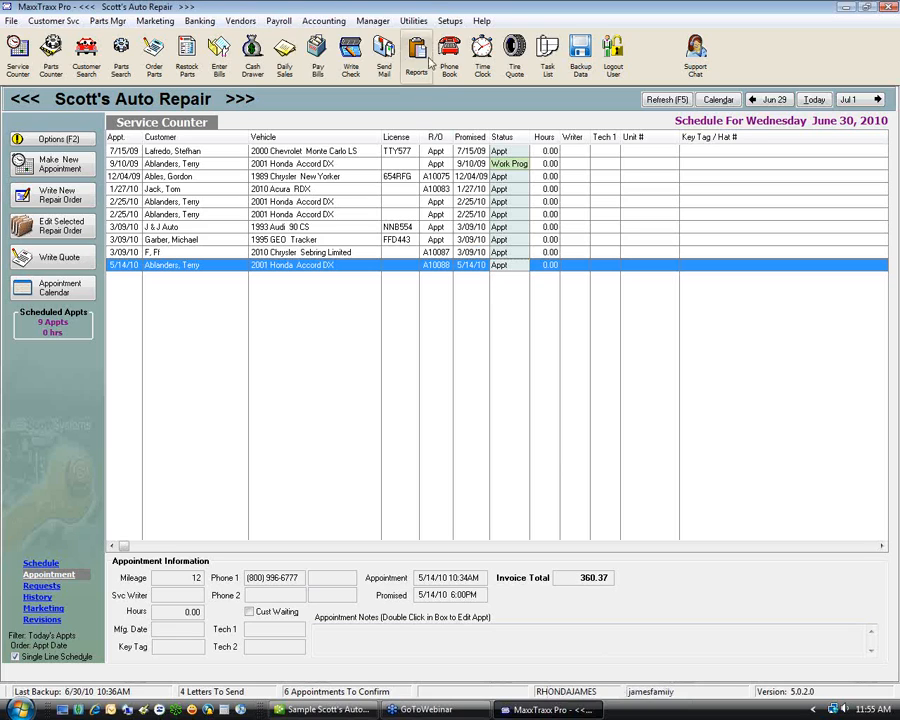
pyautogui.click(416, 21)
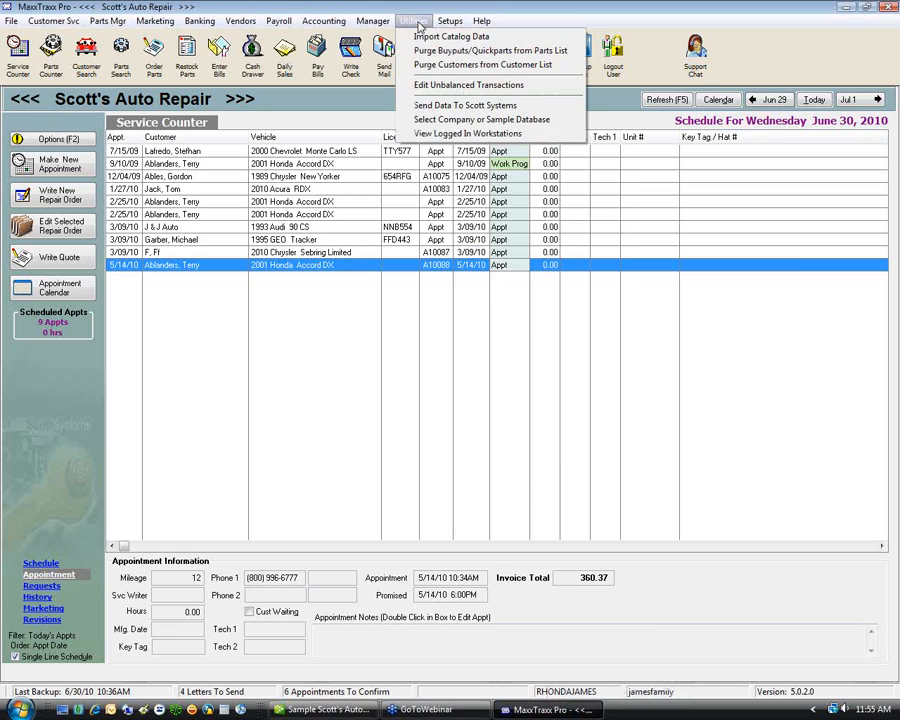
pyautogui.click(421, 86)
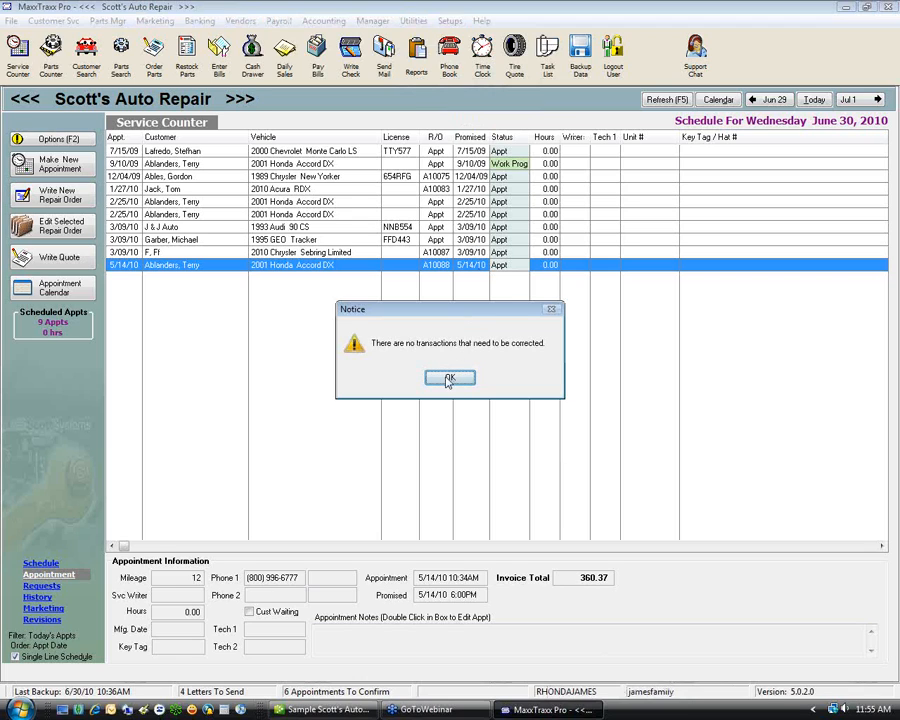
pyautogui.click(449, 378)
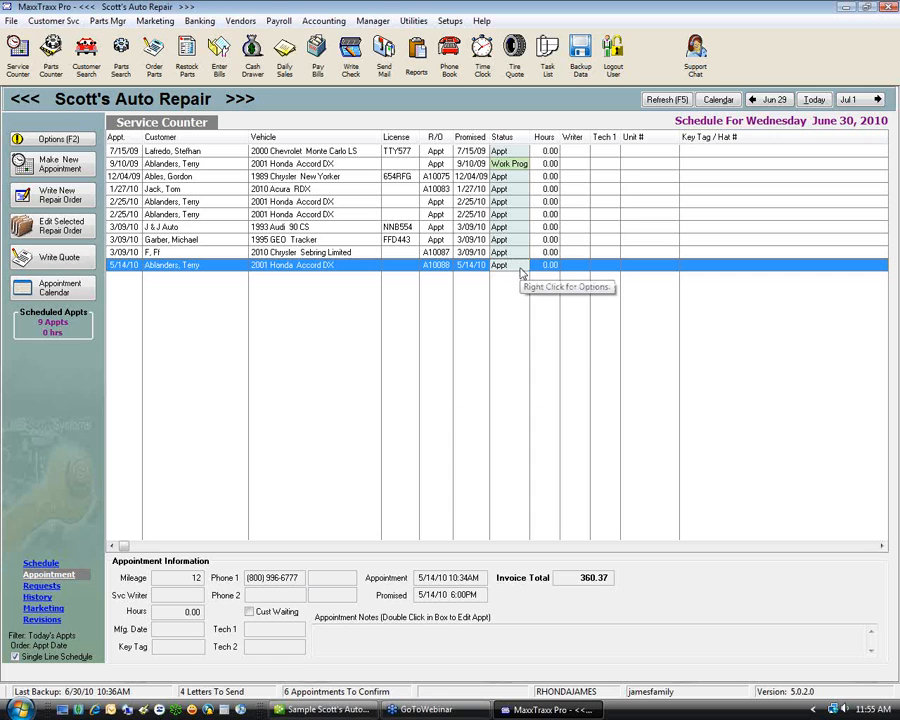
# Return to QuickBooks and locate the 2300 · Sales Tax Payable account in the chart of accounts.
pyautogui.click(323, 710)
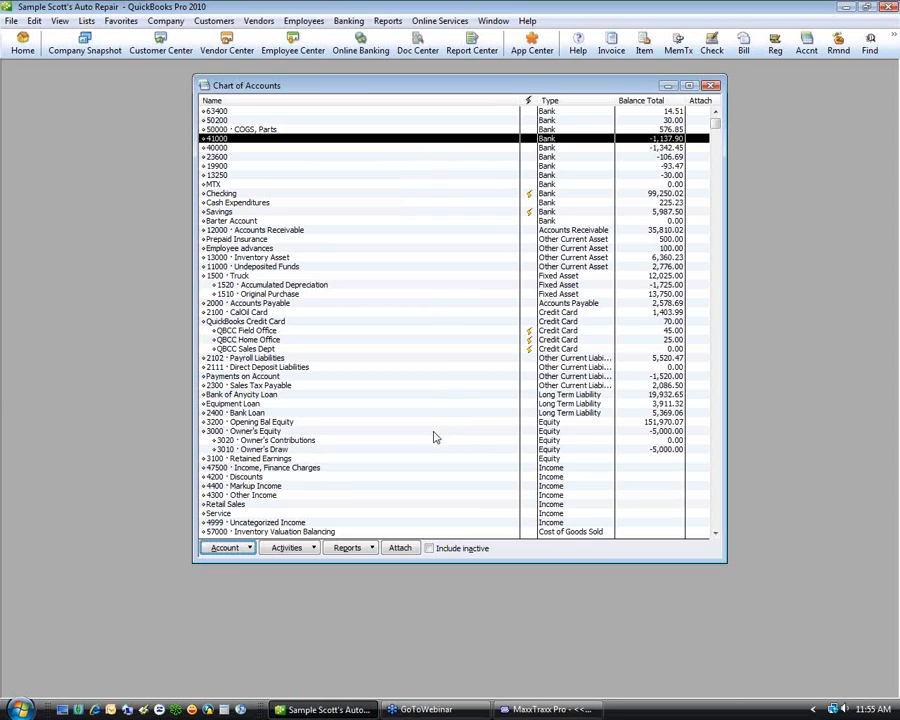
pyautogui.click(342, 423)
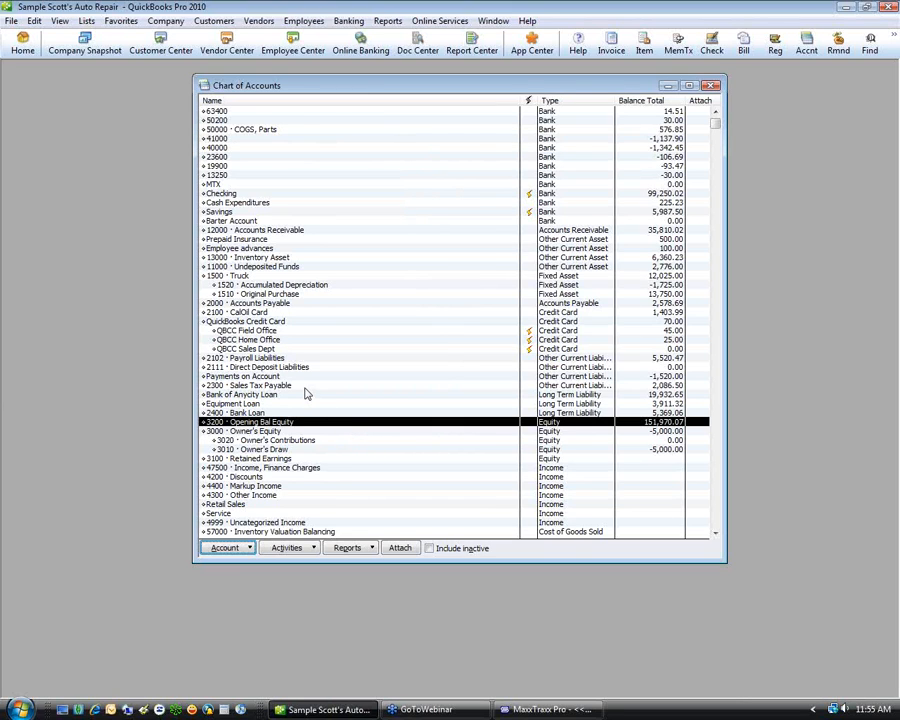
pyautogui.press('Up')
pyautogui.press('Up')
pyautogui.press('Up')
pyautogui.press('Up')
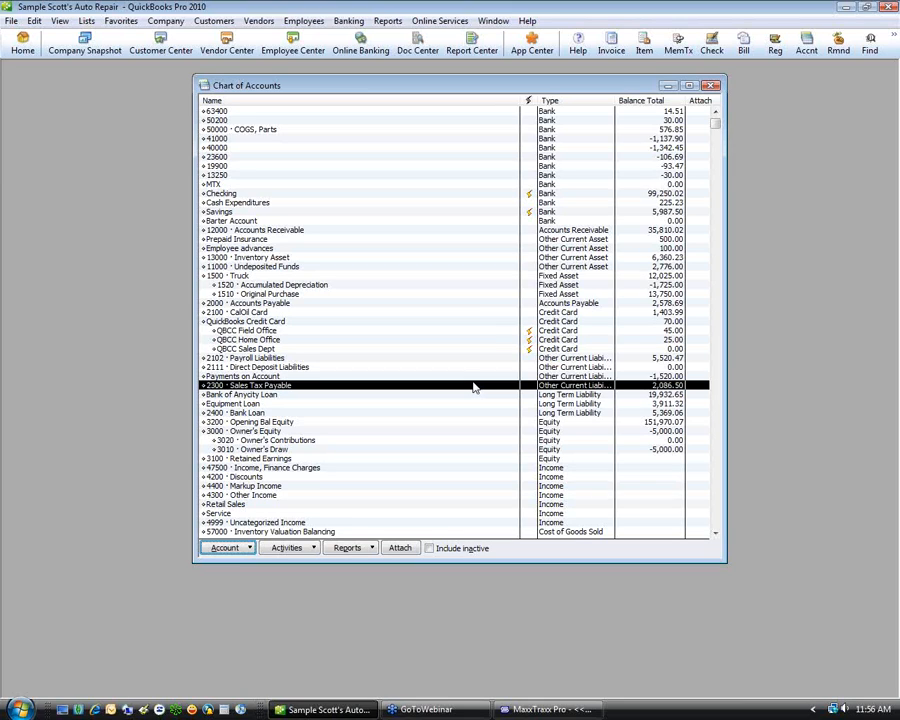
pyautogui.click(285, 396)
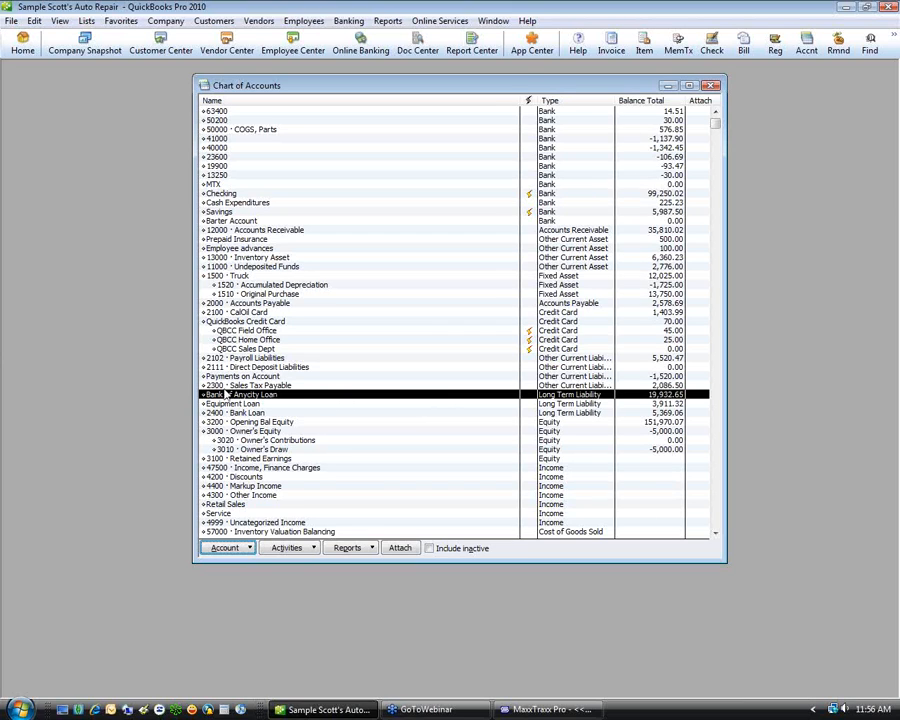
pyautogui.click(319, 386)
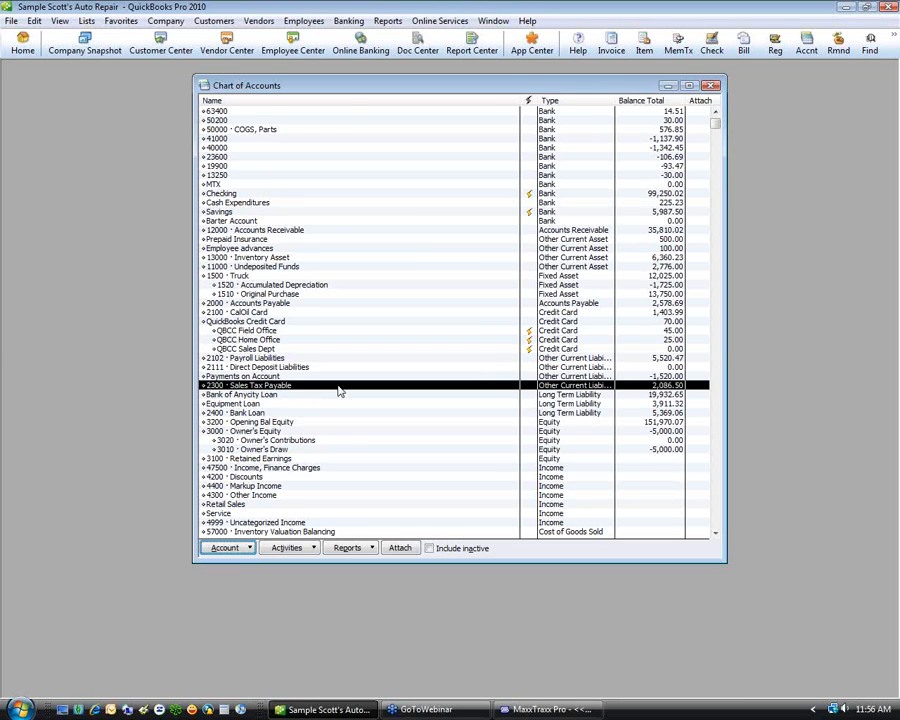
# Open Pay Sales Tax, look through the San Domingo, County and Assessment items due, and cancel without paying.
pyautogui.click(259, 22)
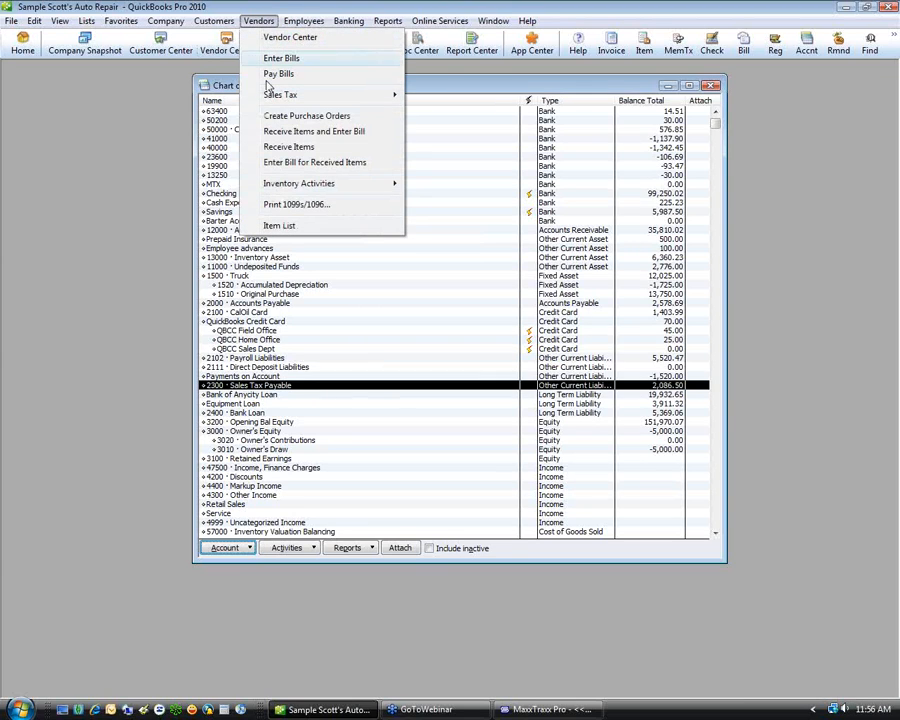
pyautogui.moveTo(340, 95)
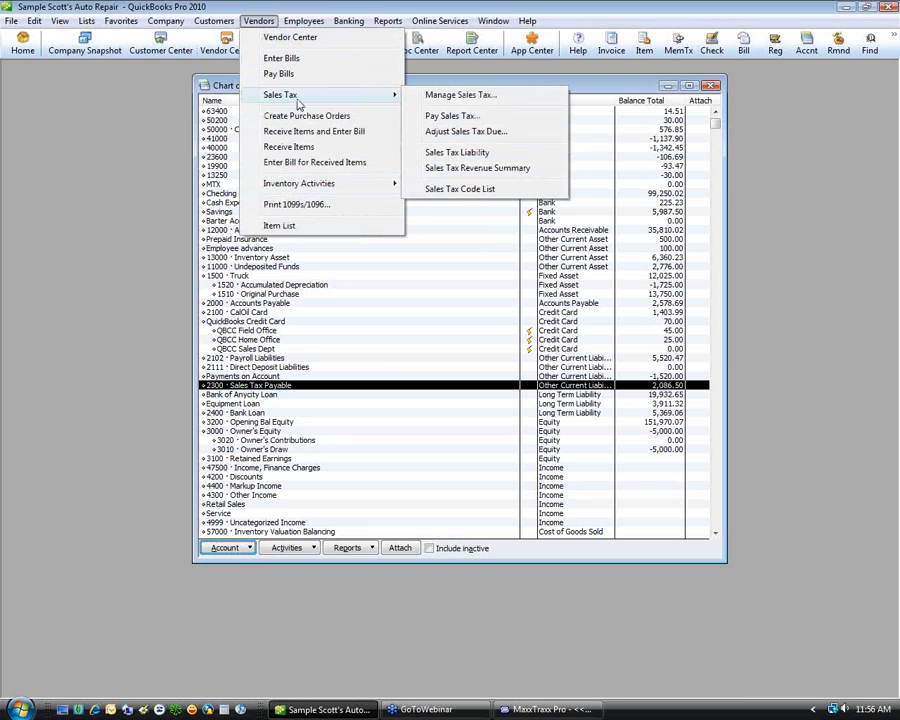
pyautogui.click(474, 116)
pyautogui.click(262, 176)
pyautogui.click(263, 188)
pyautogui.click(265, 200)
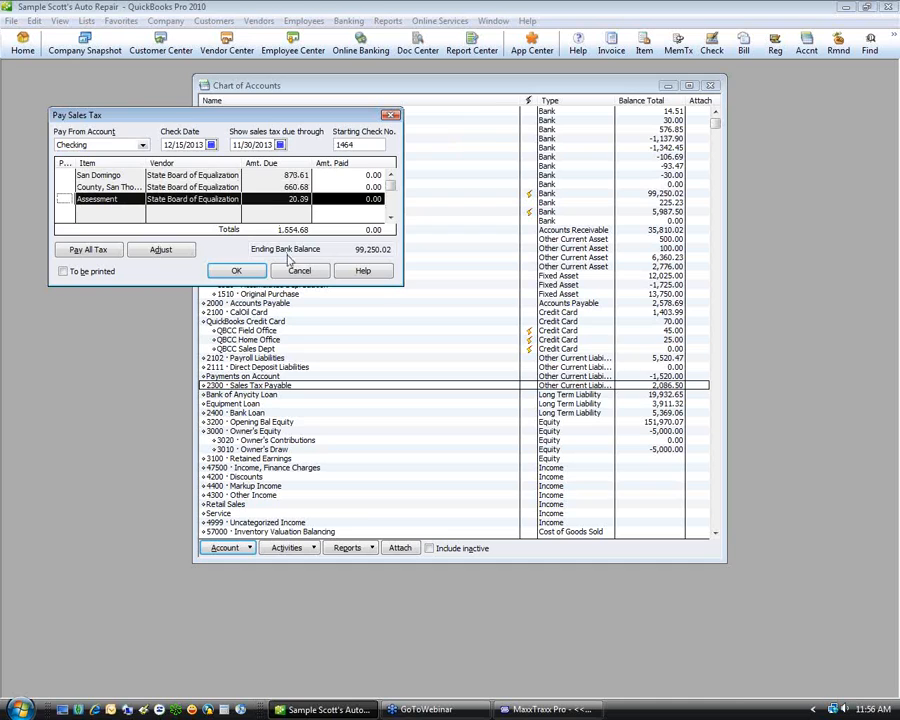
pyautogui.click(299, 270)
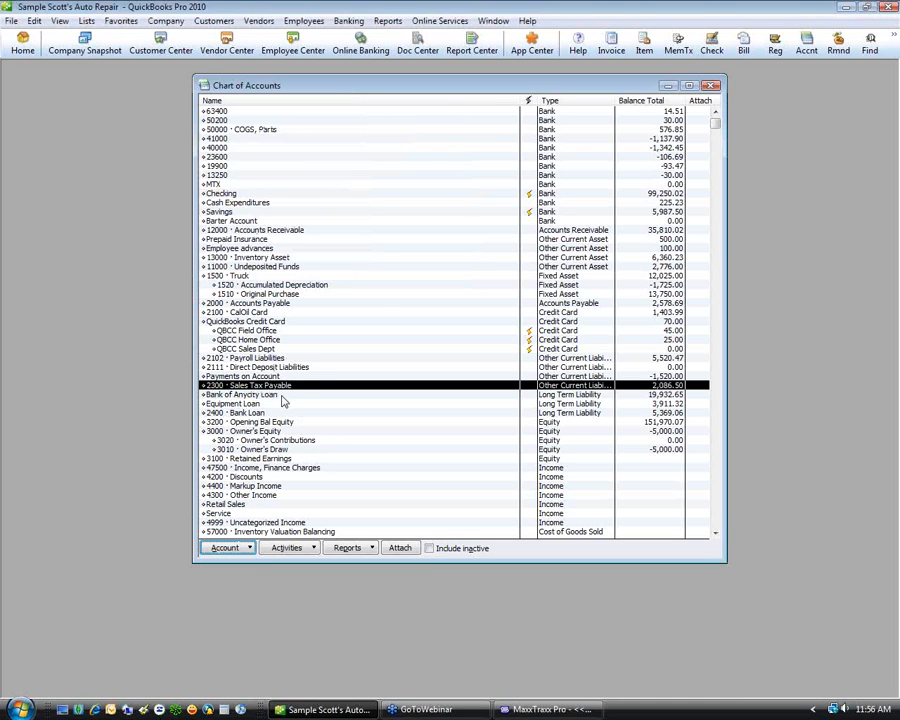
# Highlight imported account 23600 in the chart of accounts, check the items offered in Pay Sales Tax again, and cancel.
pyautogui.click(266, 396)
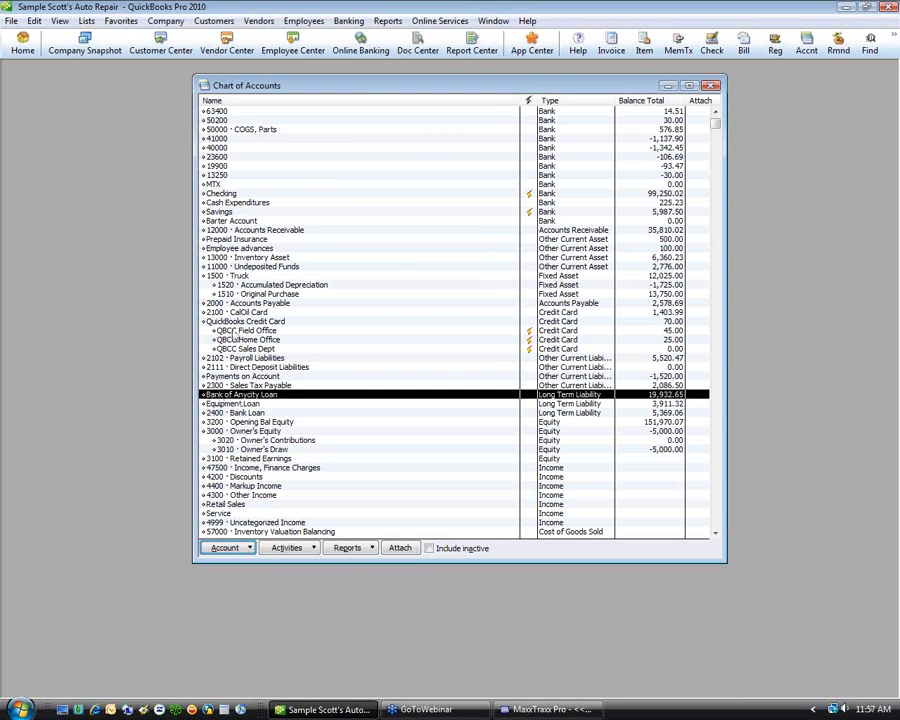
pyautogui.click(237, 160)
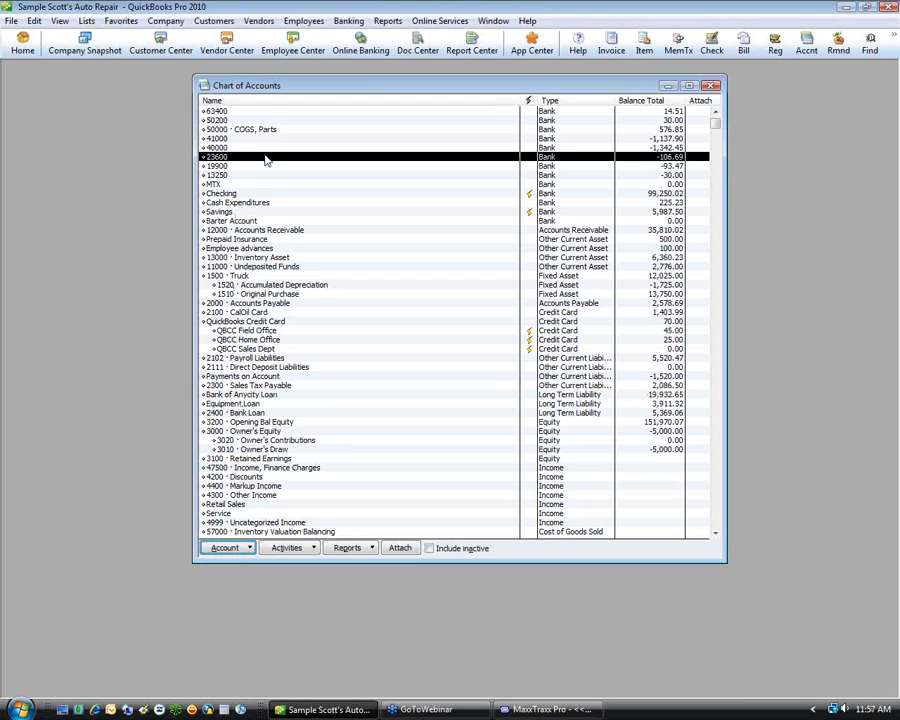
pyautogui.click(260, 23)
pyautogui.moveTo(386, 95)
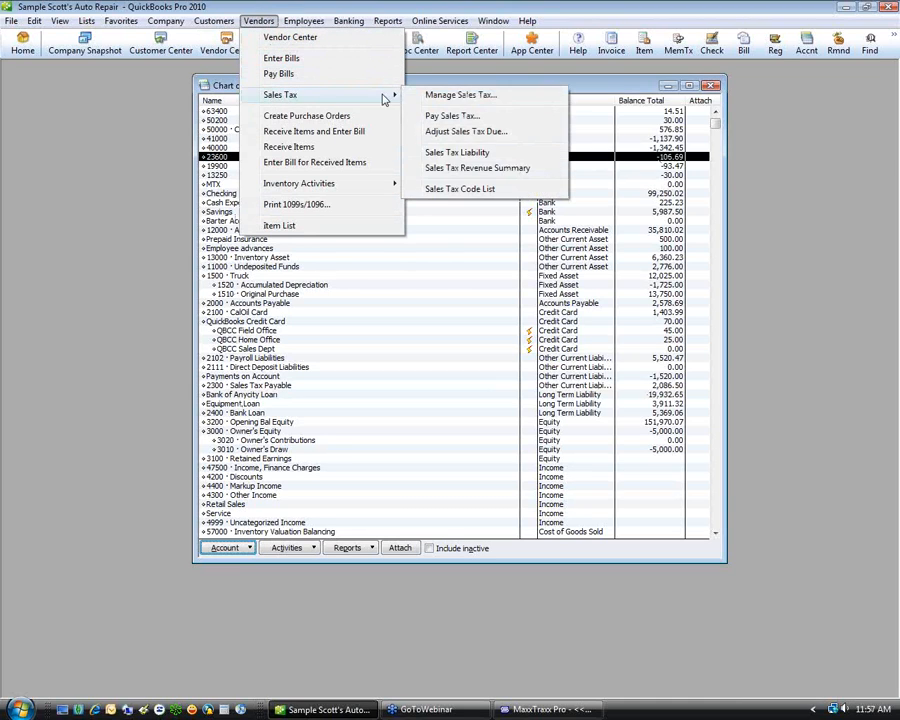
pyautogui.click(433, 117)
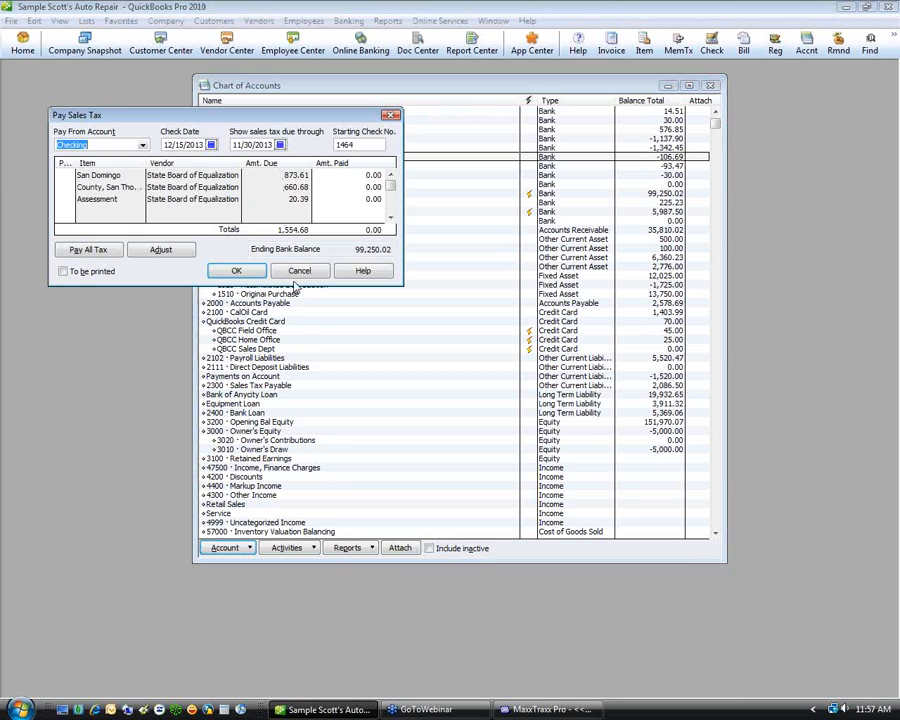
pyautogui.click(298, 271)
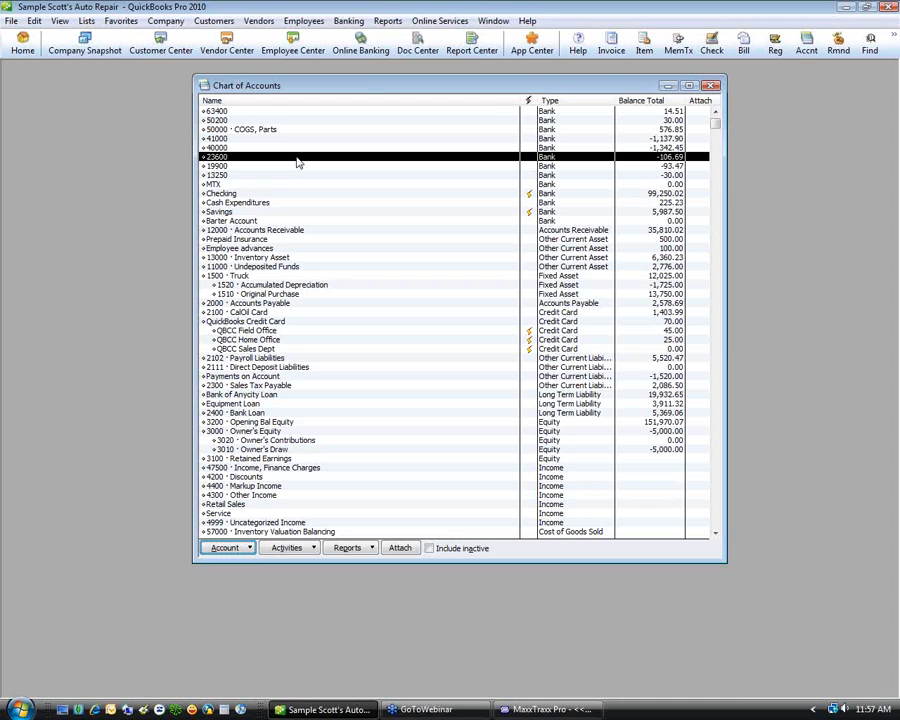
# Open Make Deposits, mark the imported payments A130 and A131 for deposit, cancel the selection and close the deposit form.
pyautogui.click(349, 22)
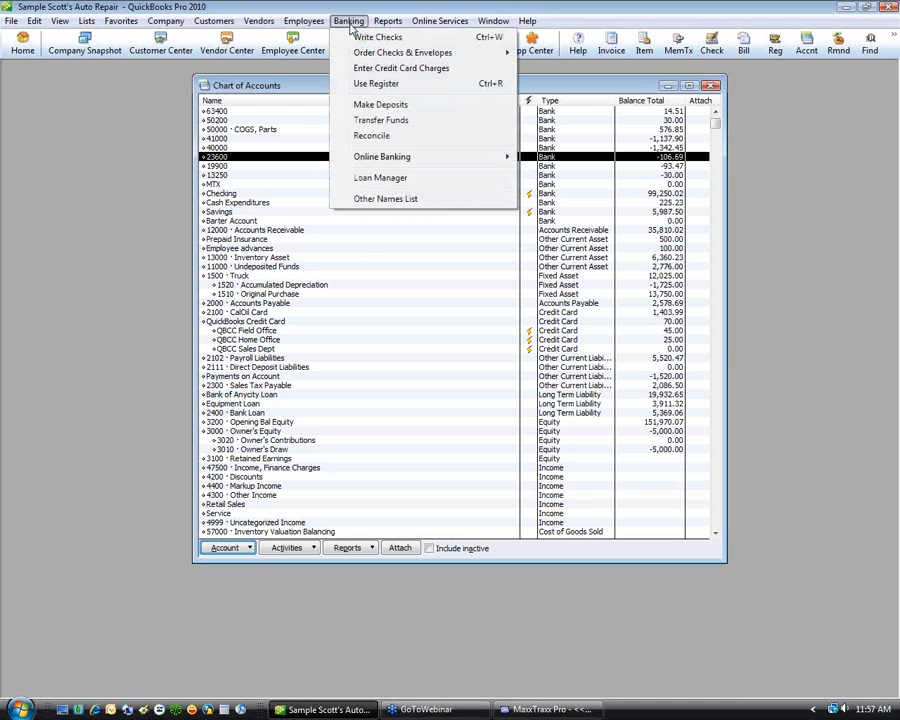
pyautogui.click(370, 105)
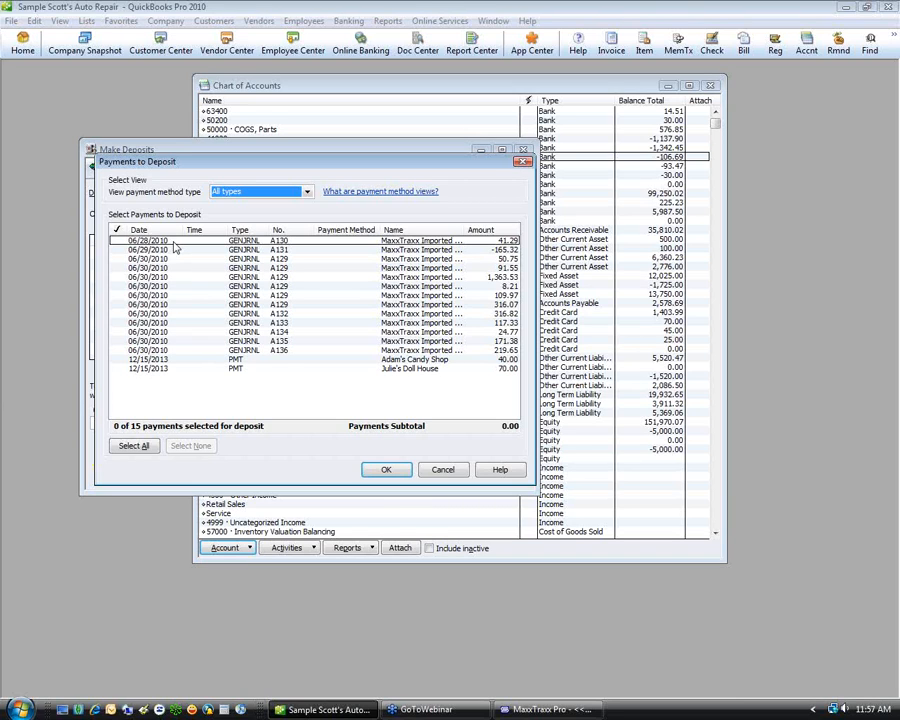
pyautogui.click(119, 241)
pyautogui.click(119, 250)
pyautogui.click(121, 261)
pyautogui.click(121, 262)
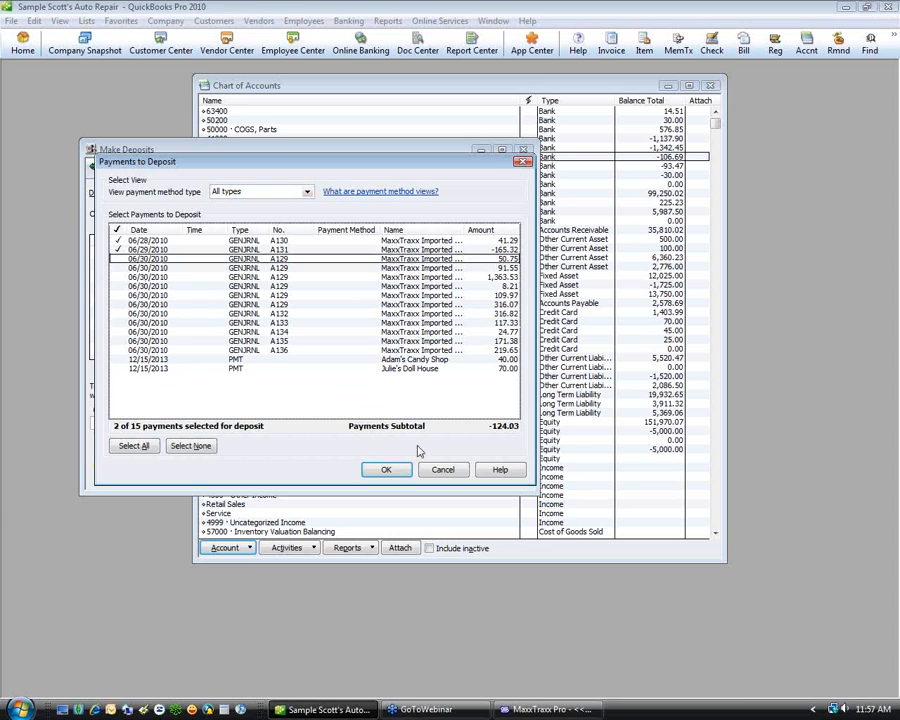
pyautogui.click(449, 470)
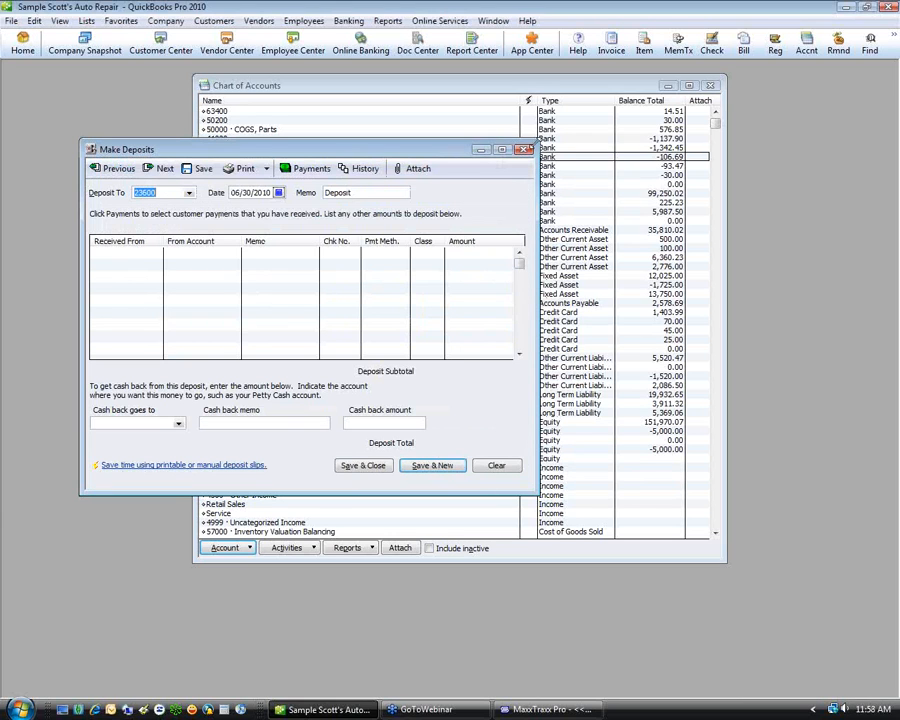
pyautogui.click(522, 150)
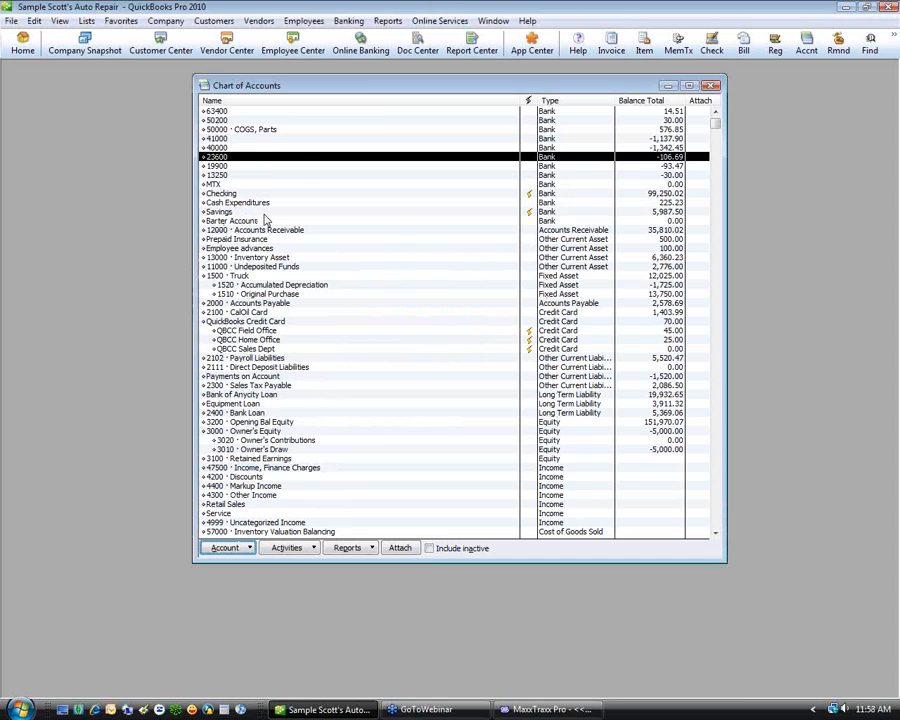
# Reopen Make Deposits to review the MaxxTraxx imported entries among the payments to deposit, and leave without selecting any.
pyautogui.click(345, 21)
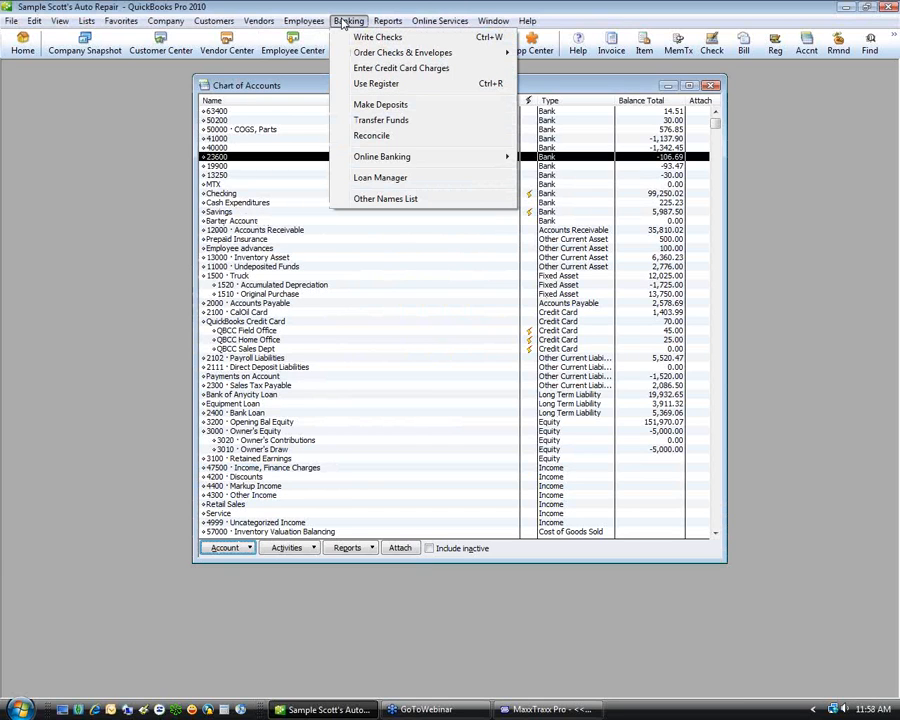
pyautogui.click(370, 105)
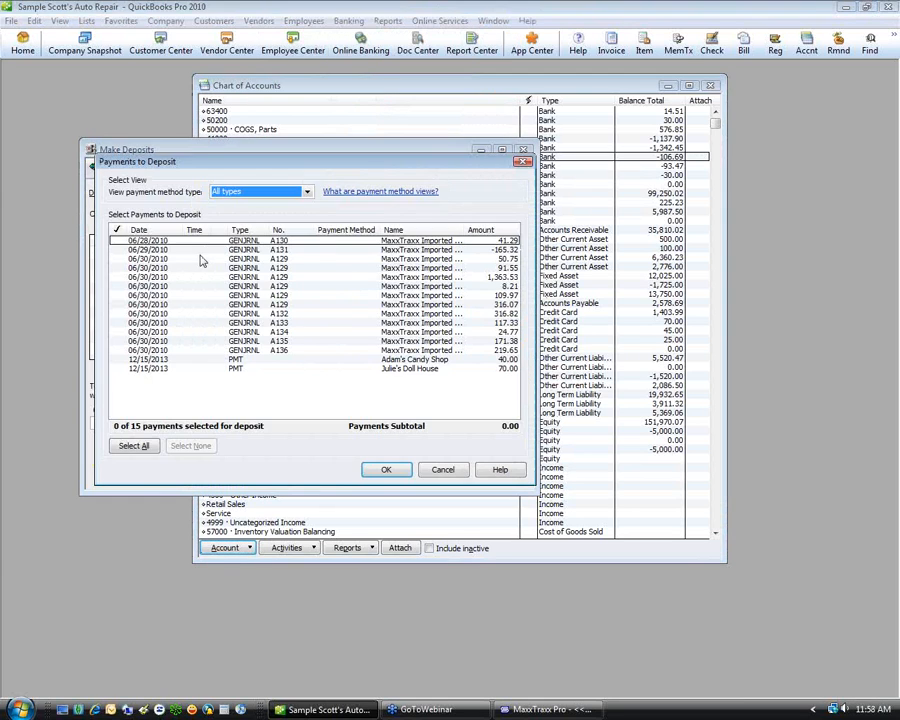
pyautogui.click(455, 472)
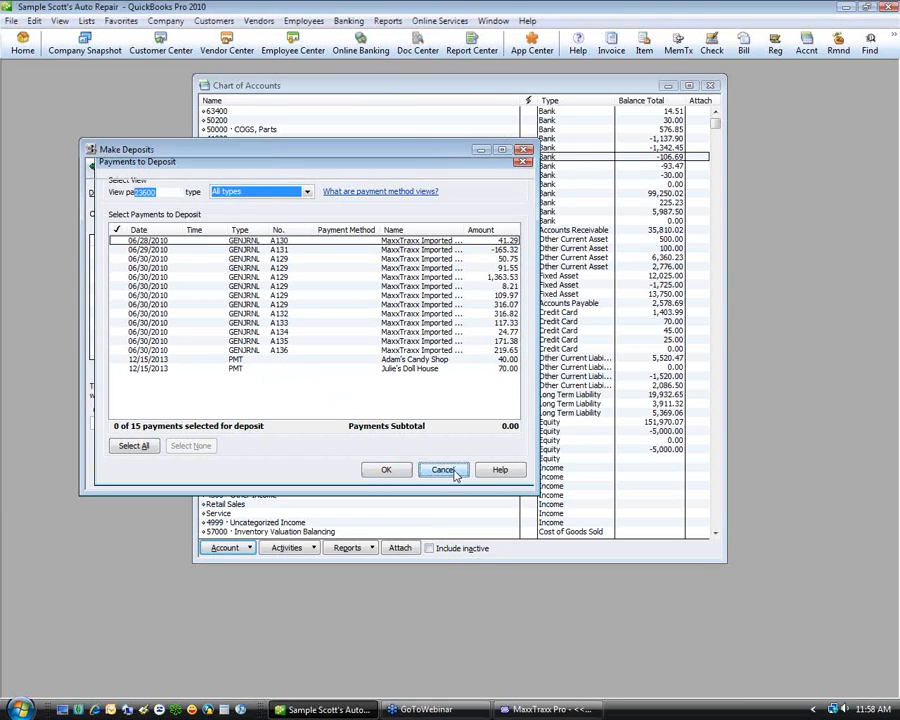
pyautogui.press('Escape')
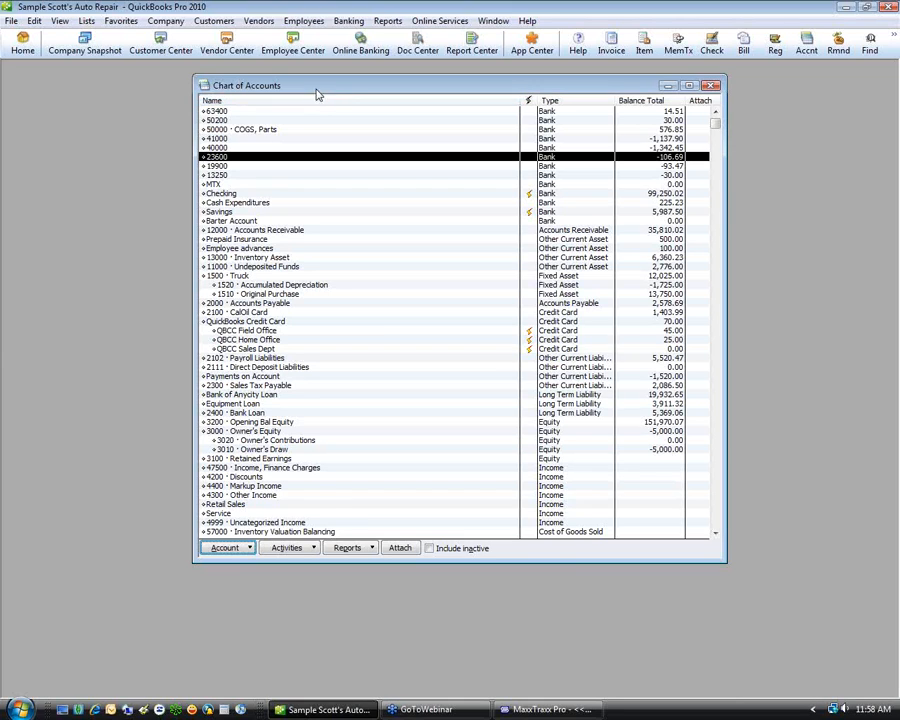
# Switch to MaxxTraxx Pro, look through its Chart of Accounts past the asset accounts, and close the list.
pyautogui.click(540, 710)
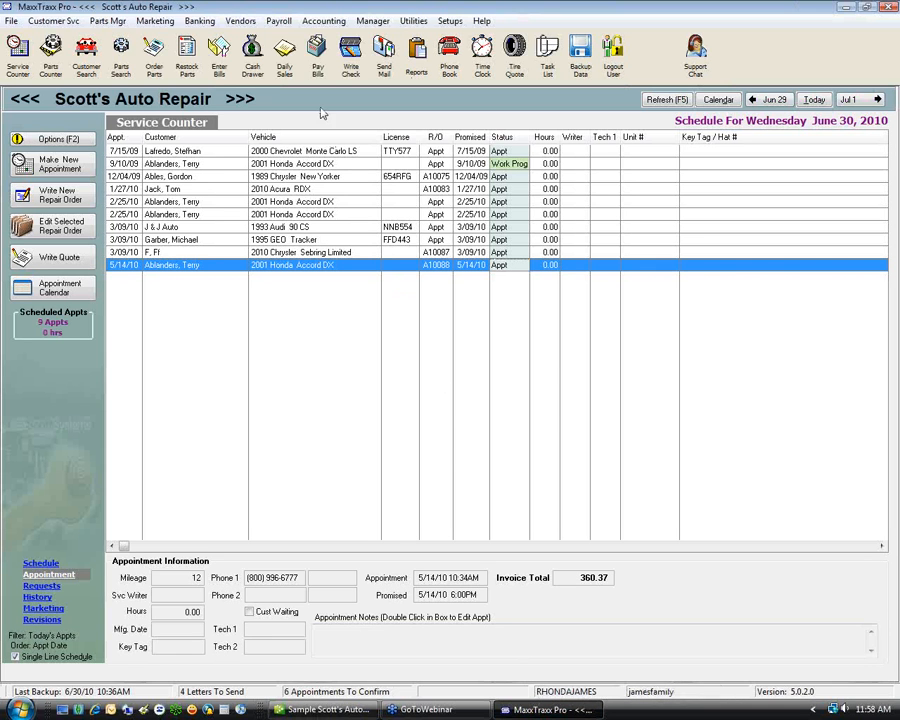
pyautogui.click(198, 22)
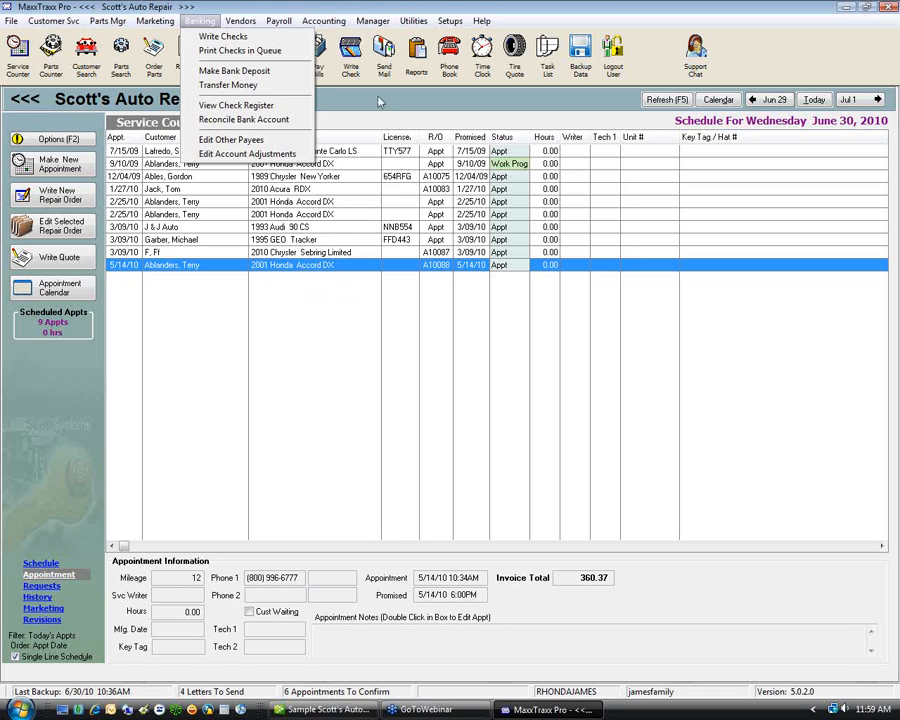
pyautogui.click(331, 24)
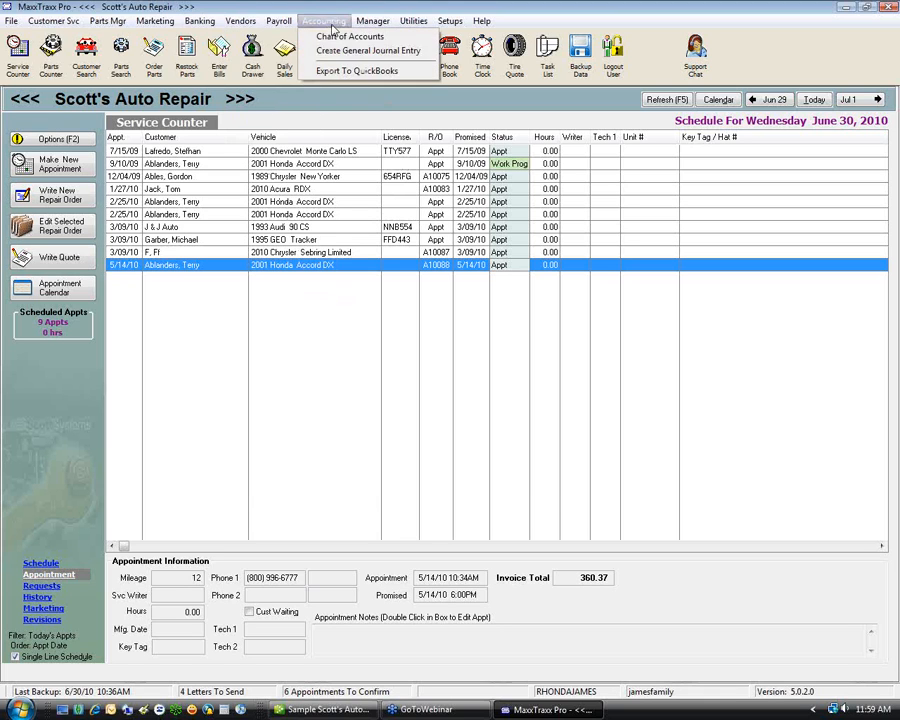
pyautogui.click(345, 36)
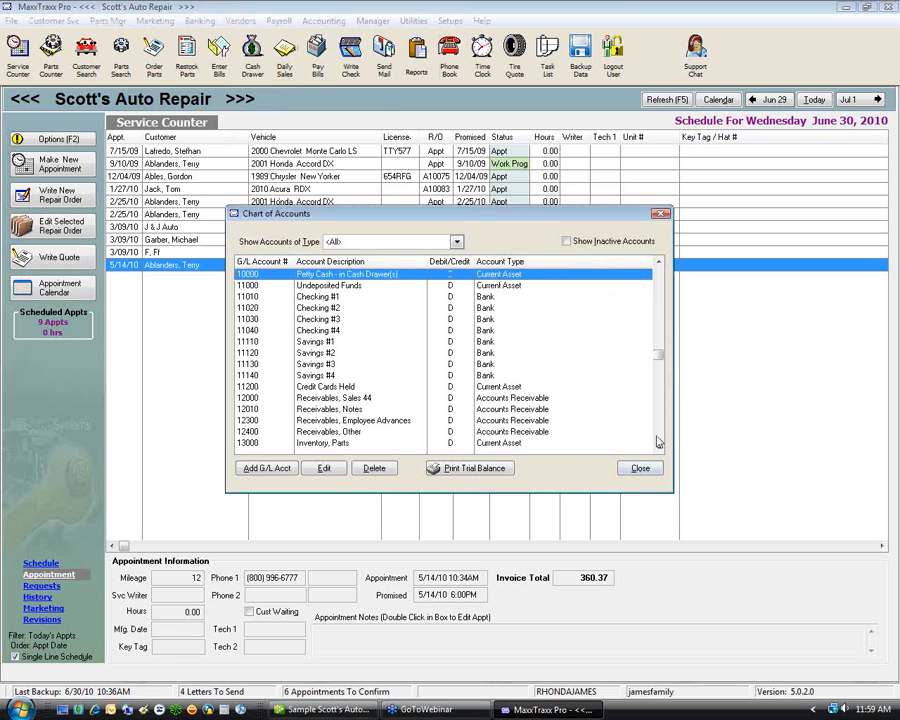
pyautogui.scroll(-10, 650, 440)
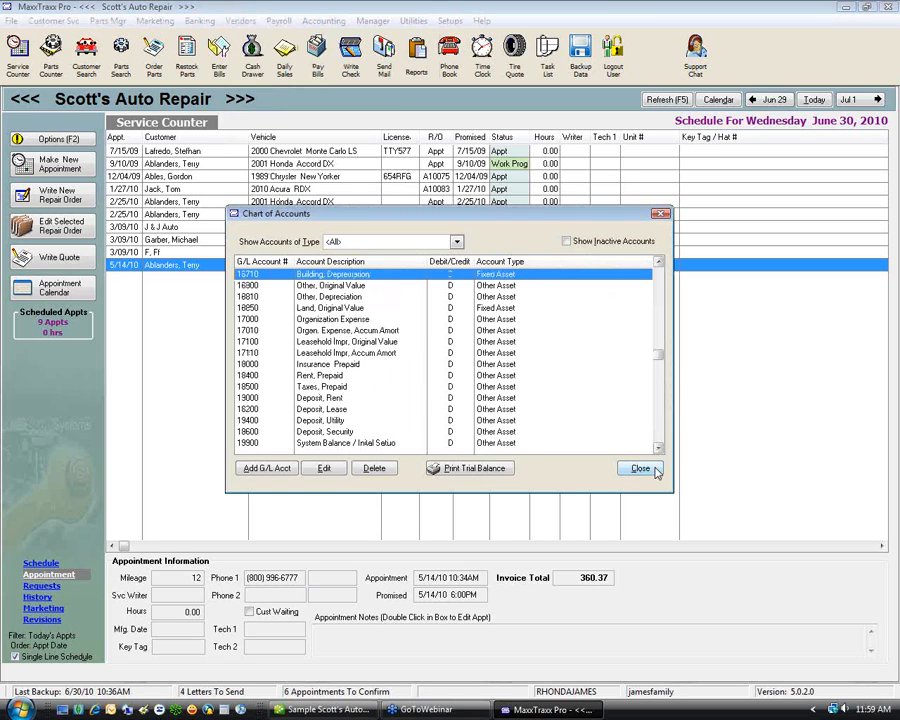
pyautogui.click(655, 470)
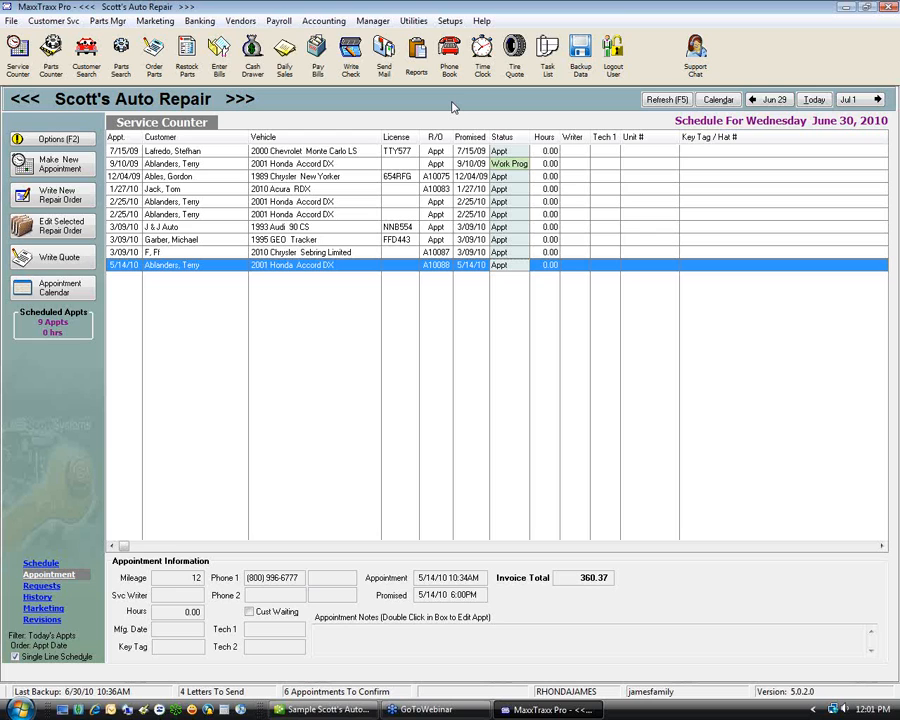
# Switch back to QuickBooks and run the Profit & Loss Standard report.
pyautogui.click(310, 713)
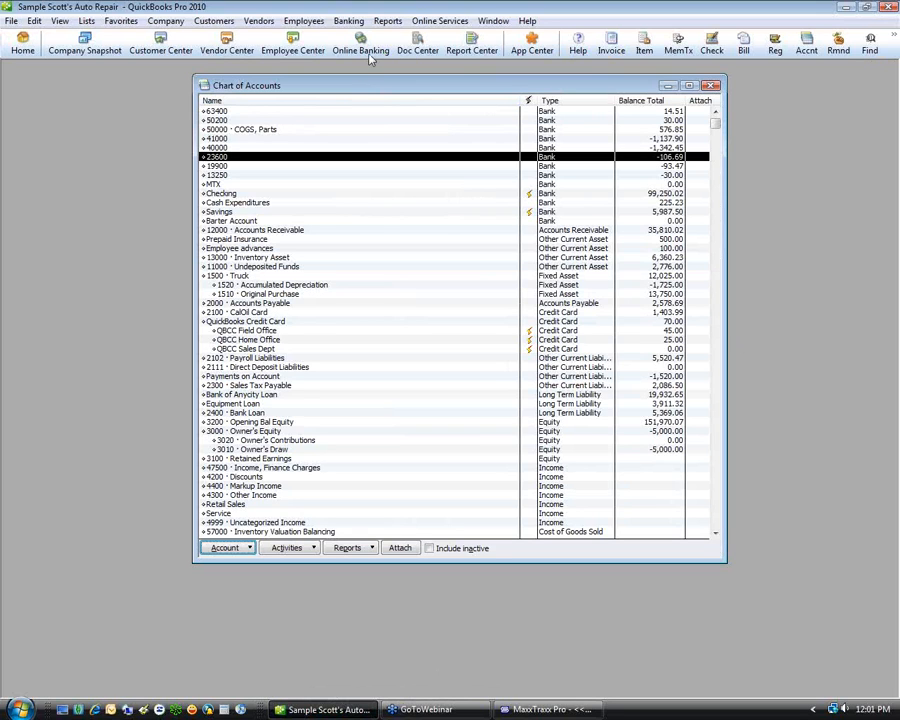
pyautogui.click(388, 21)
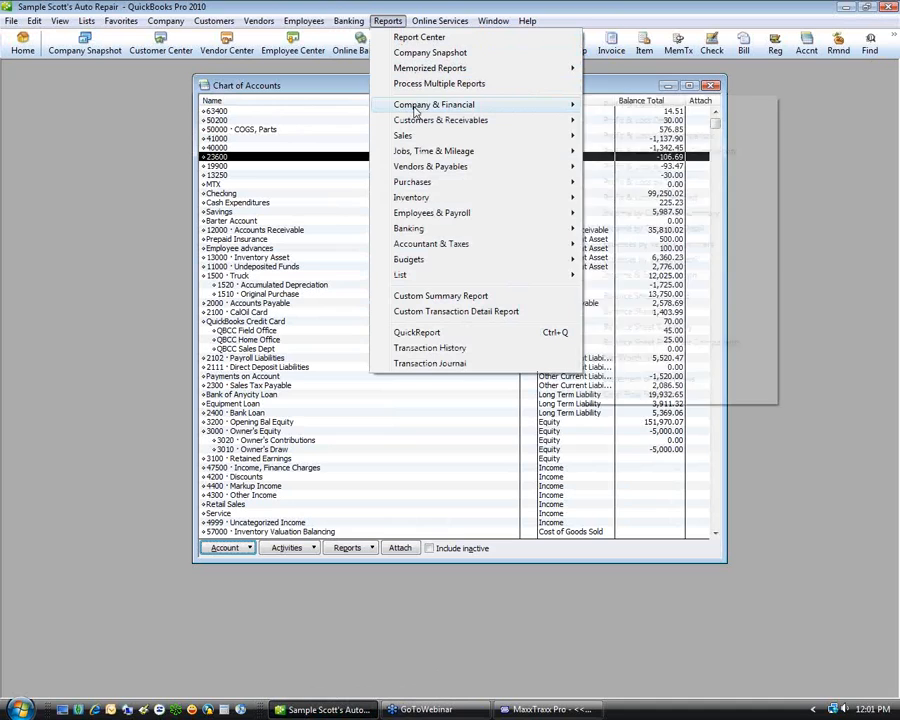
pyautogui.moveTo(416, 113)
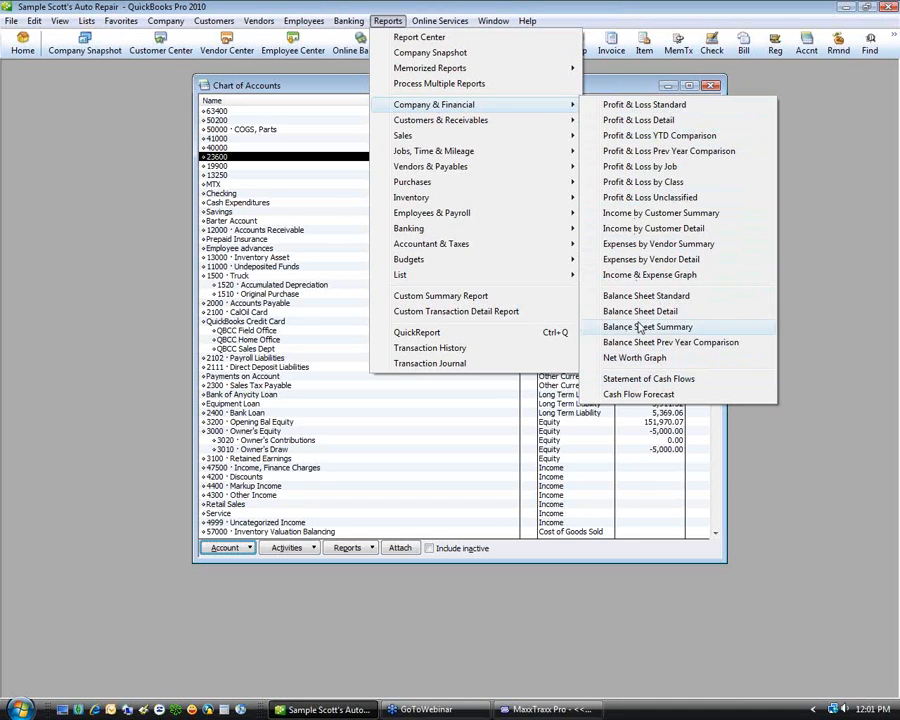
pyautogui.click(650, 108)
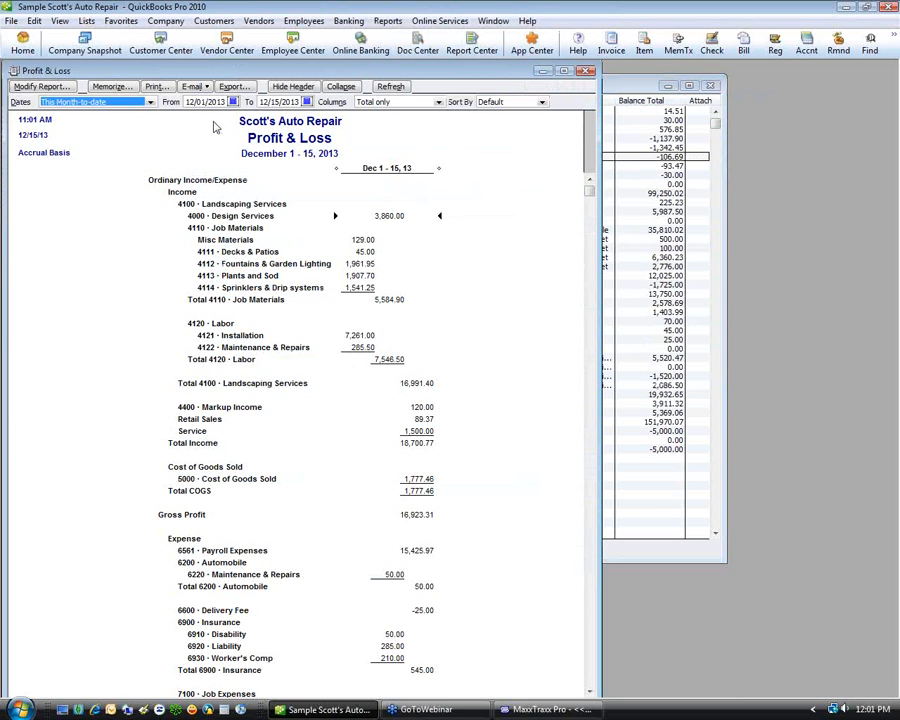
# Set the Profit & Loss report's date range to Today and check the other range options.
pyautogui.click(130, 102)
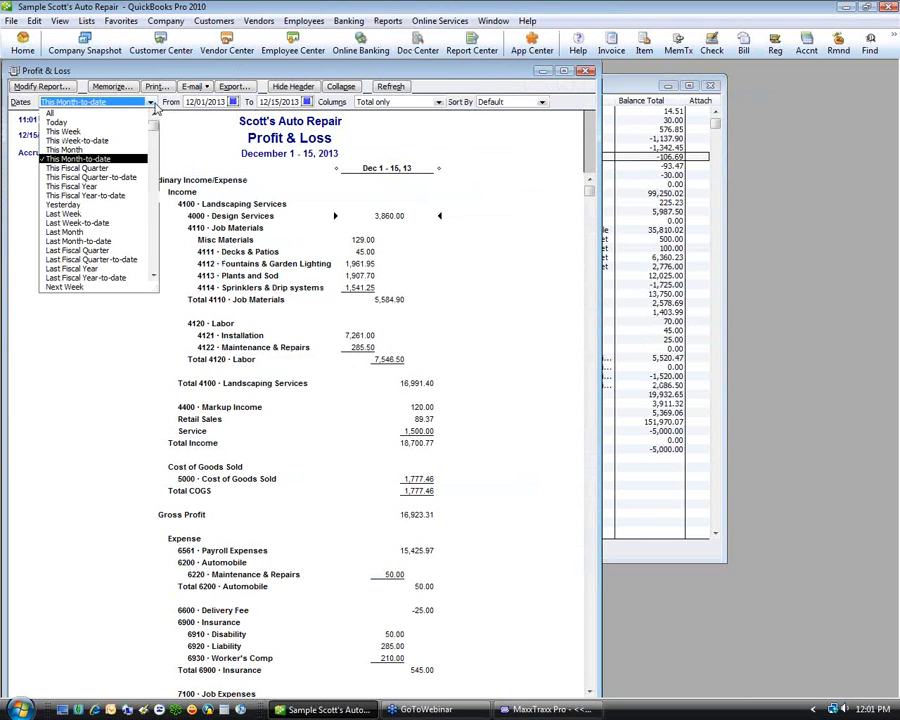
pyautogui.click(118, 122)
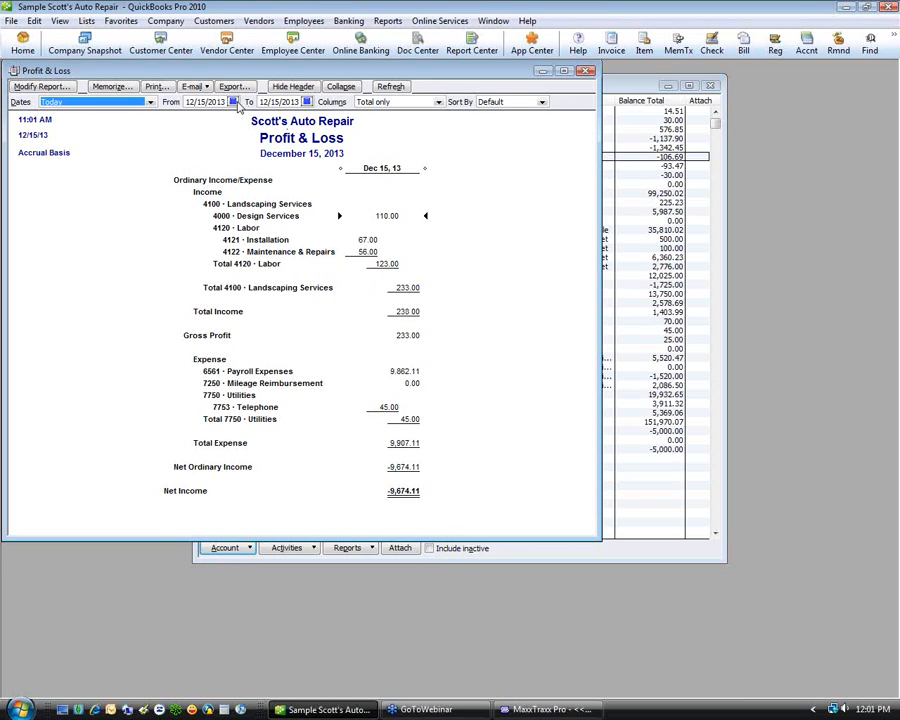
pyautogui.click(149, 103)
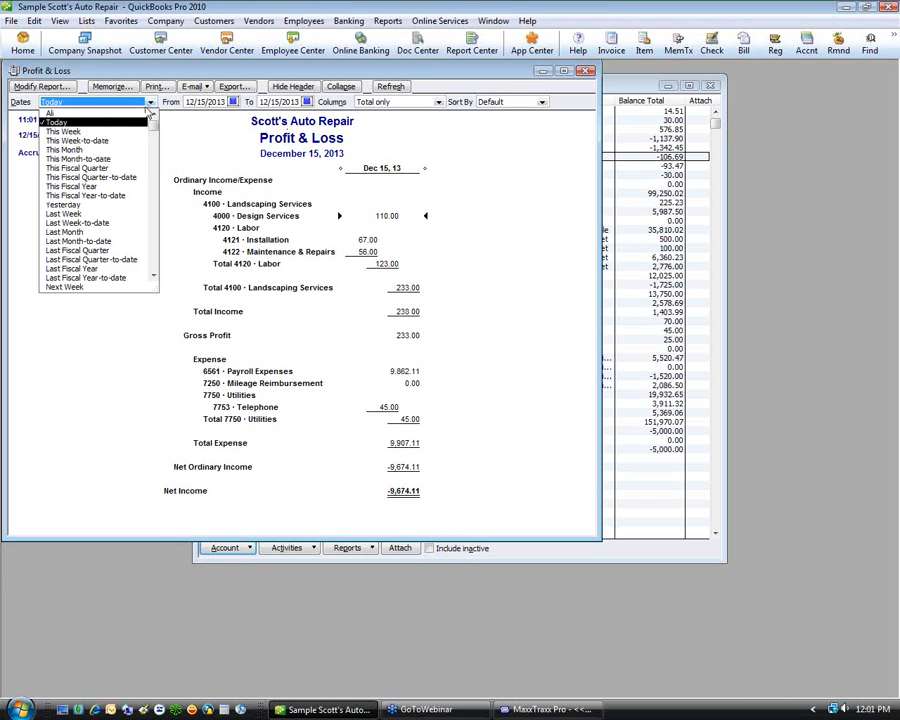
pyautogui.click(166, 148)
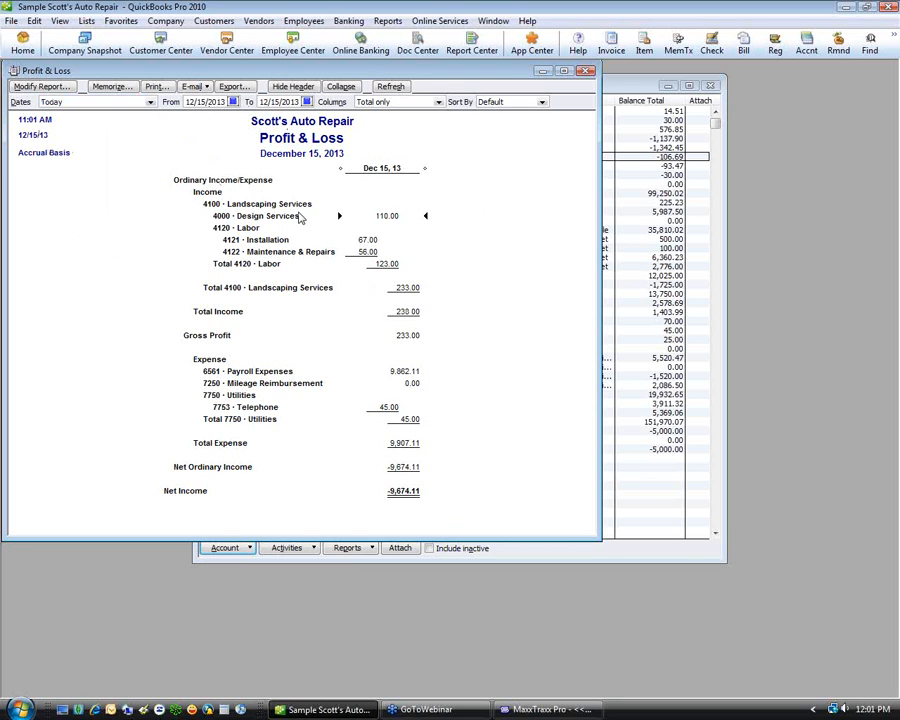
# Set the Profit & Loss report to a custom date range from 06/01/2010 to 06/30/2010.
pyautogui.click(232, 102)
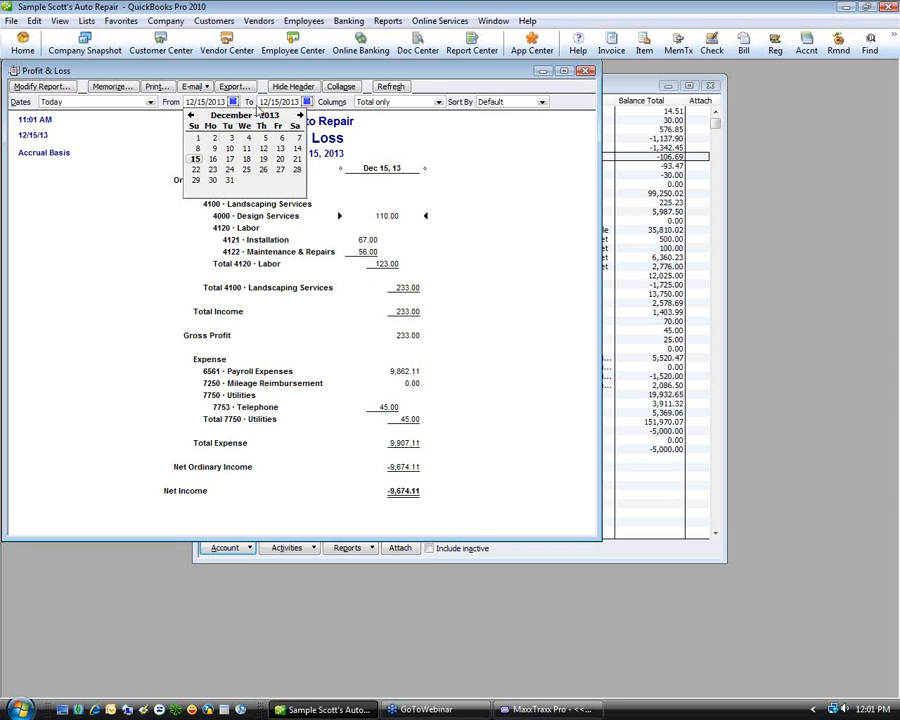
pyautogui.click(222, 101)
pyautogui.doubleClick(220, 102)
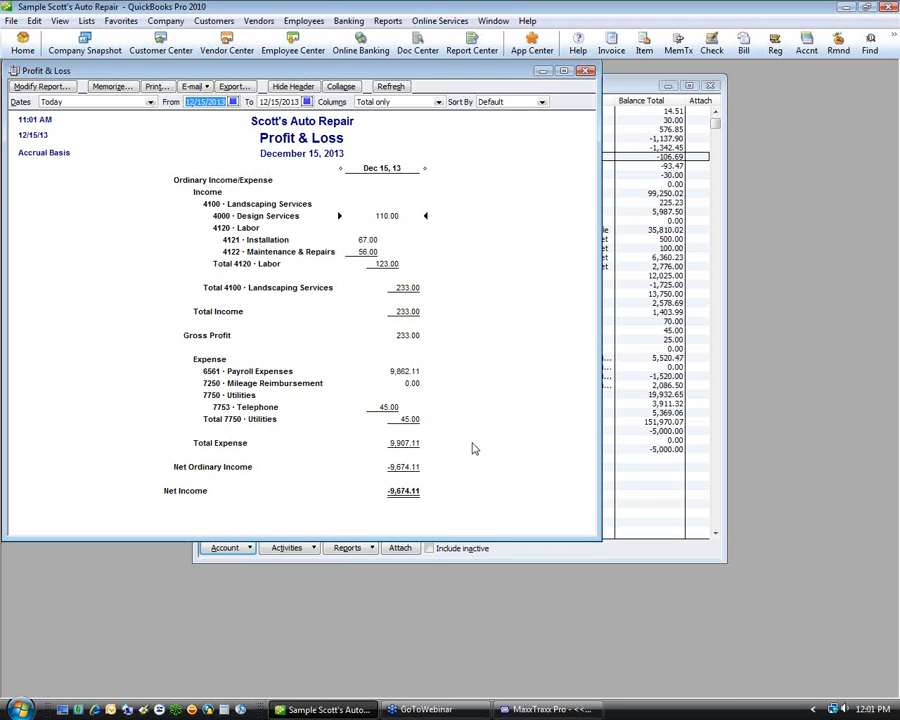
pyautogui.write('0601/')
pyautogui.press('BackSpace')
pyautogui.press('BackSpace')
pyautogui.write('110')
pyautogui.press('Tab')
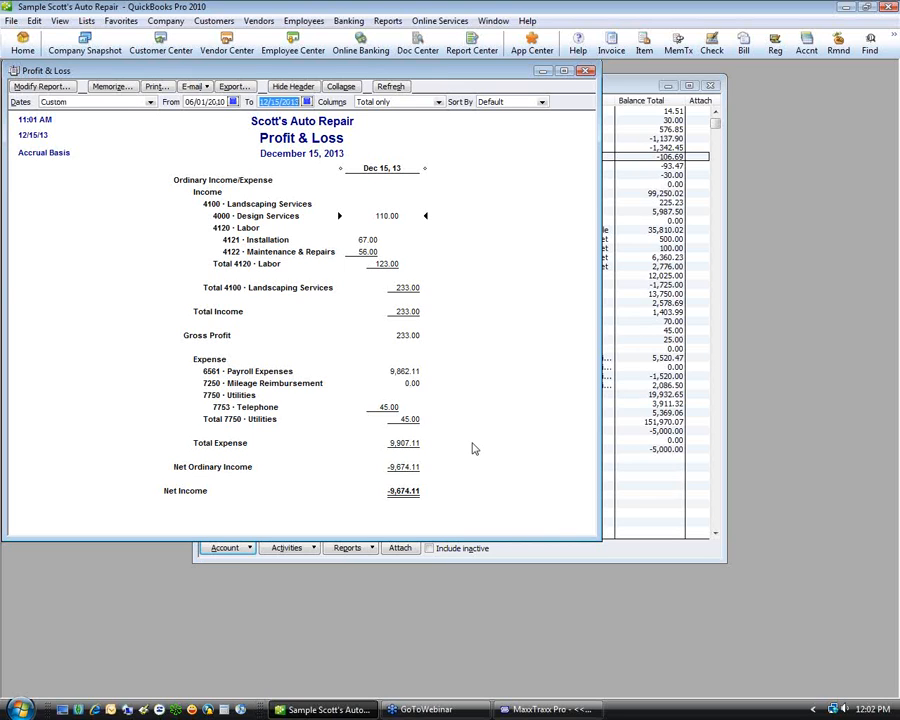
pyautogui.write('063010')
pyautogui.press('Tab')
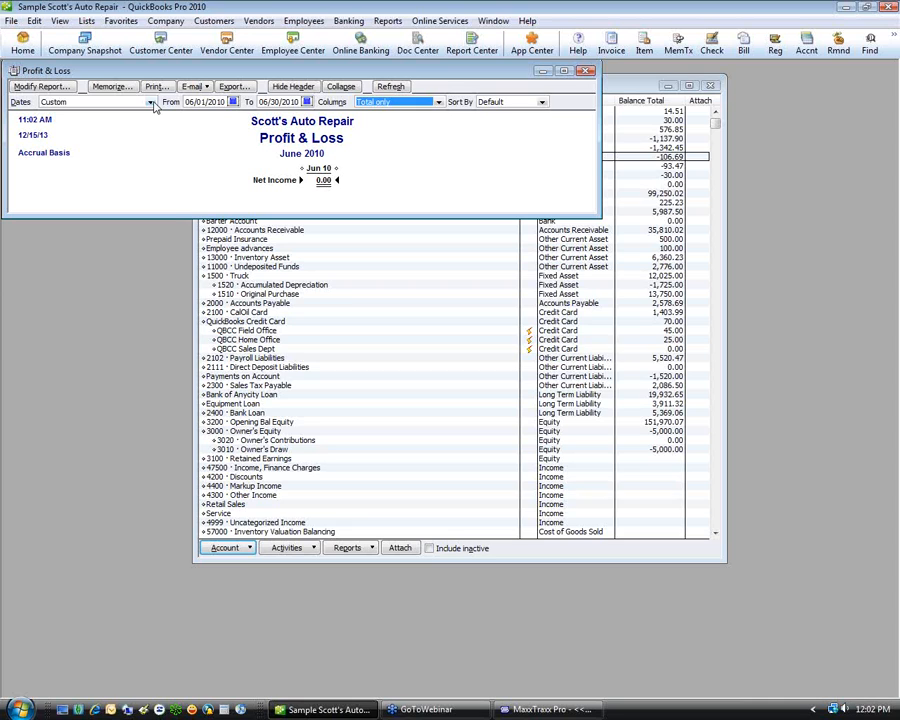
# Check the imported transactions in the registers of accounts 23600 and 41000, and return to the Profit & Loss report.
pyautogui.doubleClick(638, 160)
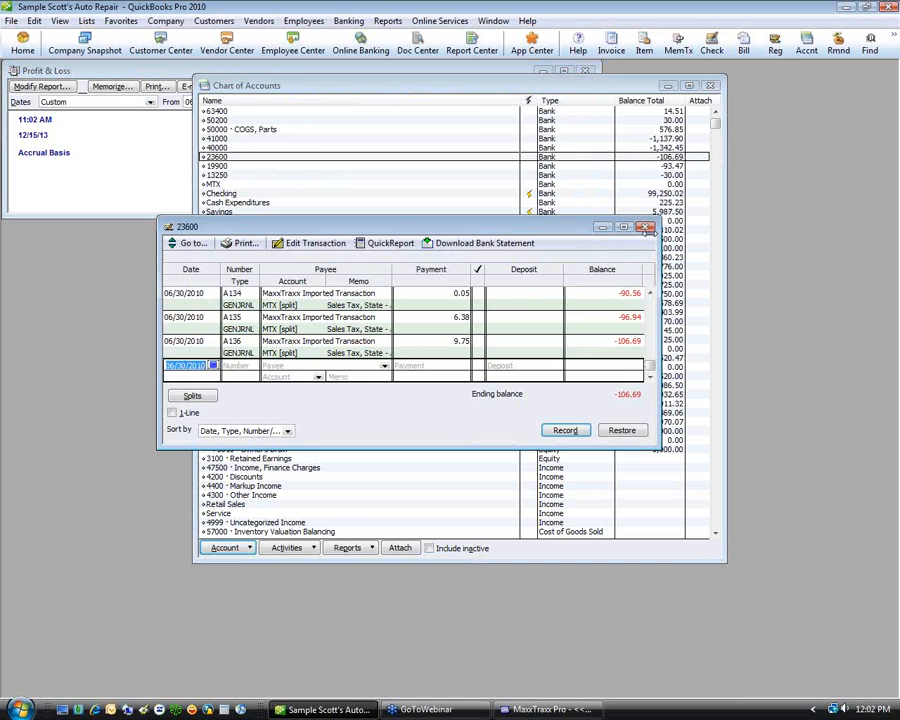
pyautogui.click(647, 230)
pyautogui.click(147, 190)
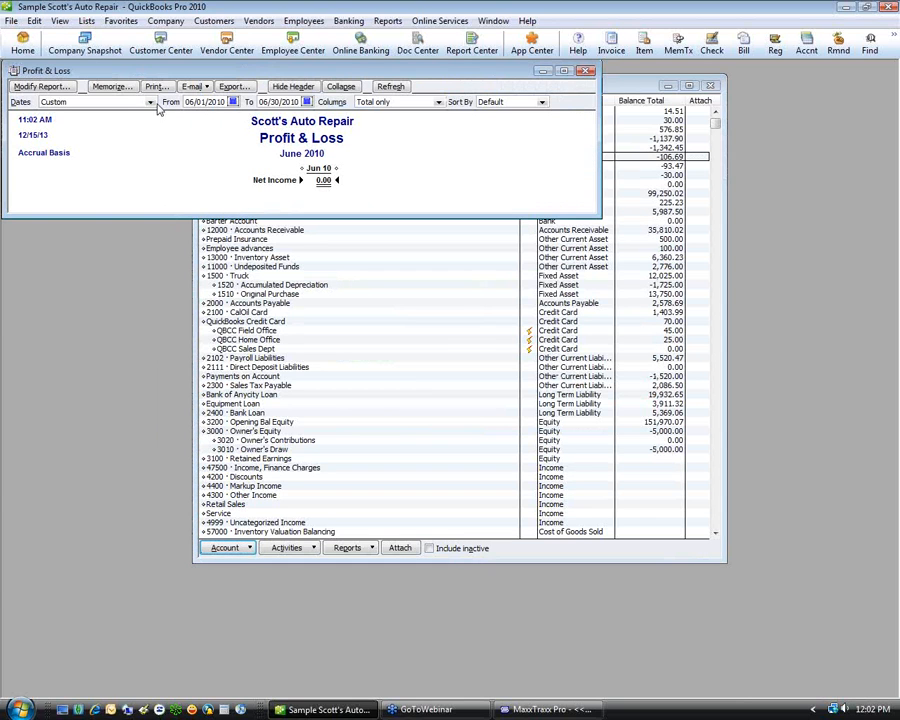
pyautogui.click(641, 130)
pyautogui.doubleClick(262, 138)
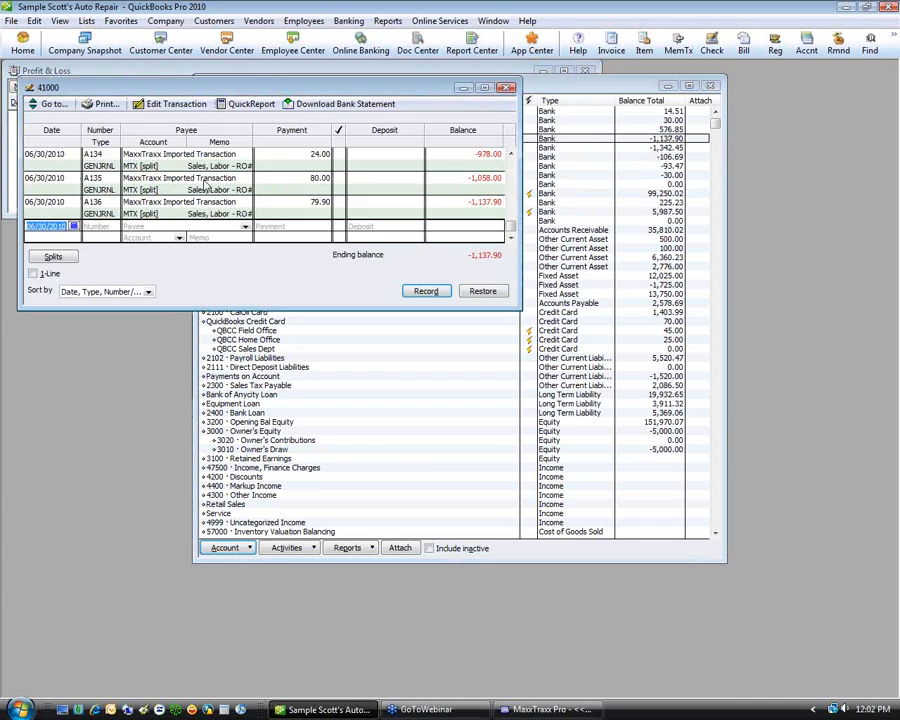
pyautogui.click(444, 74)
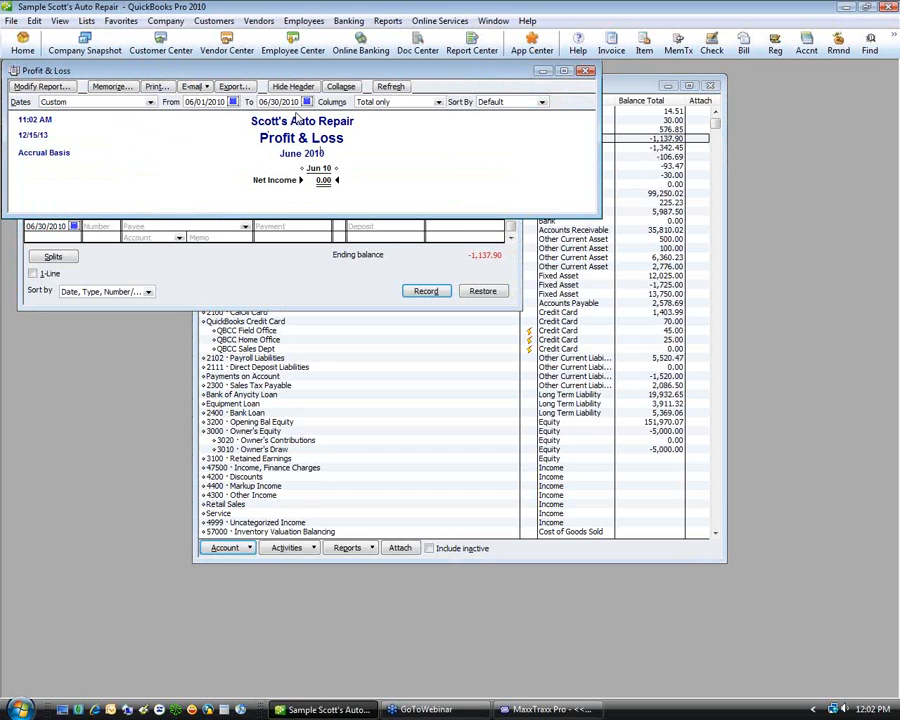
# Set the Profit & Loss report's date range to All and examine the 5000 · Cost of Goods Sold line.
pyautogui.click(150, 102)
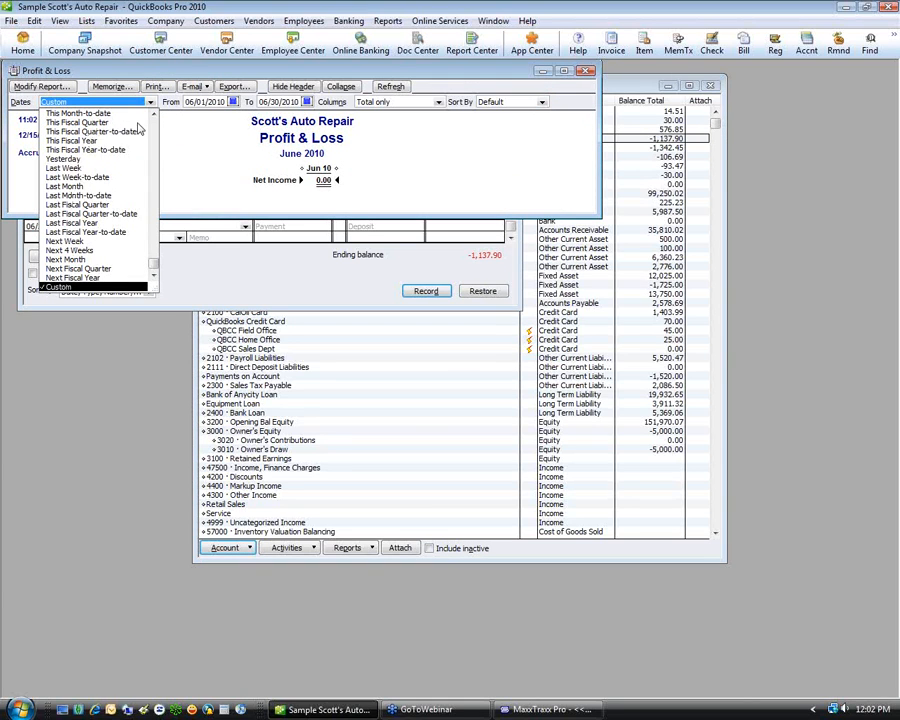
pyautogui.press('a')
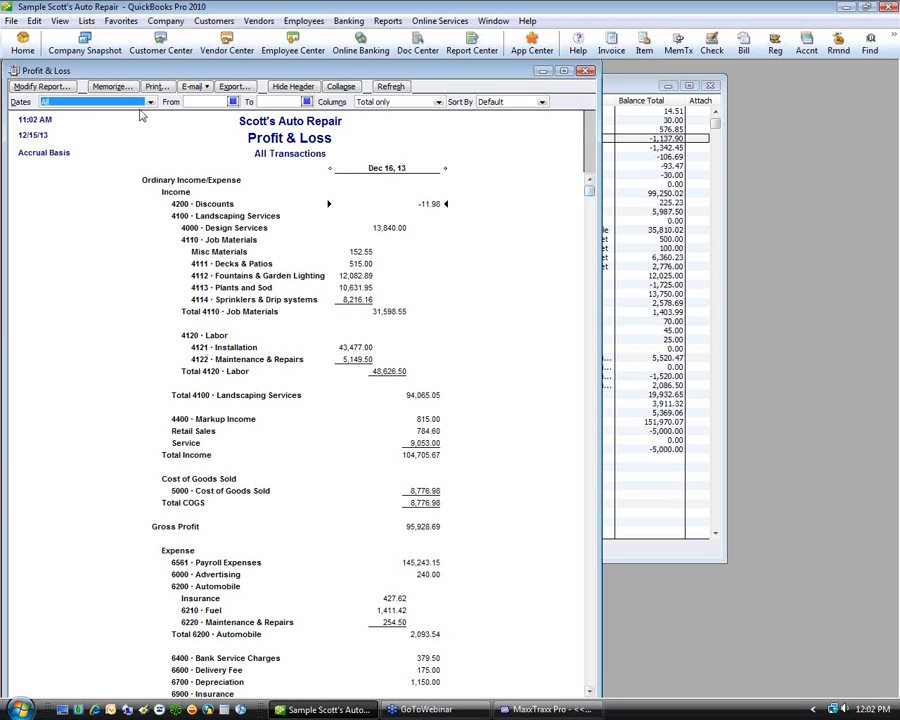
pyautogui.moveTo(592, 200); pyautogui.dragTo(570, 175)
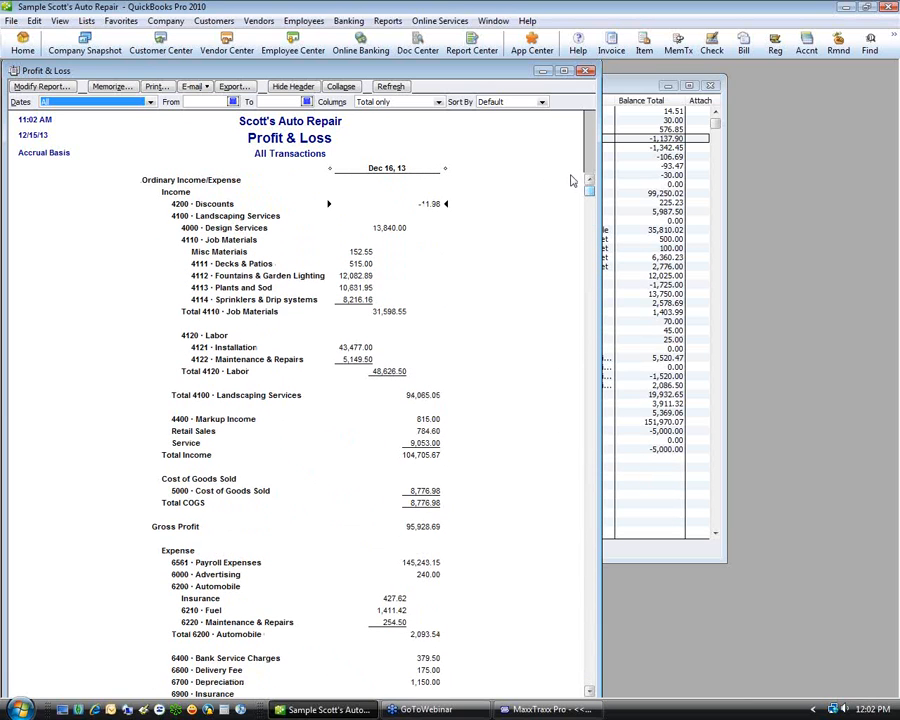
pyautogui.click(218, 489)
pyautogui.click(428, 491)
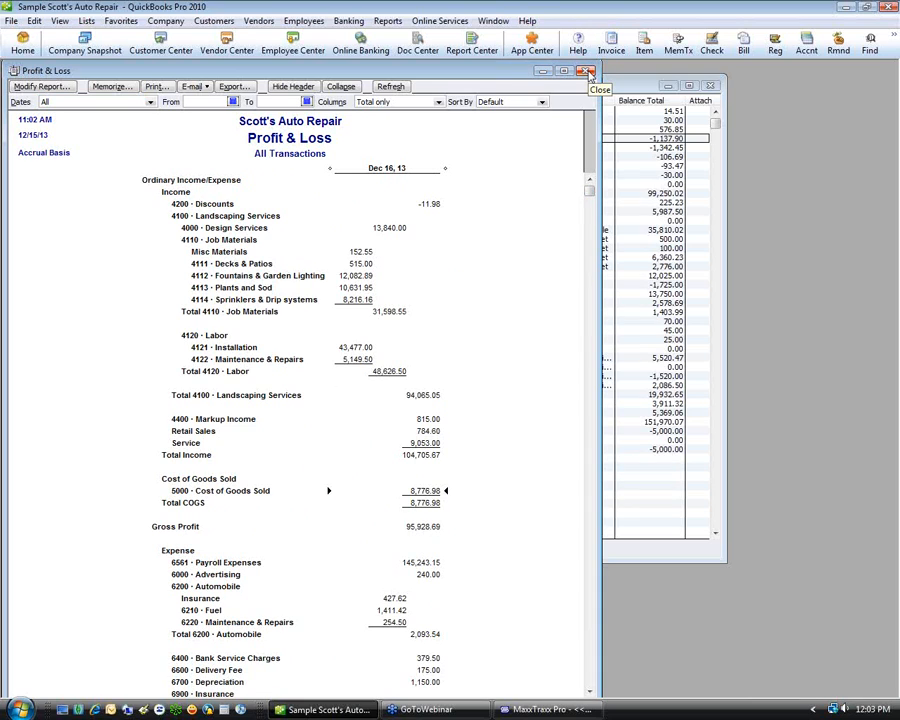
# Set the Profit & Loss report's date range to This Week and examine its income, expense and net income lines.
pyautogui.click(64, 88)
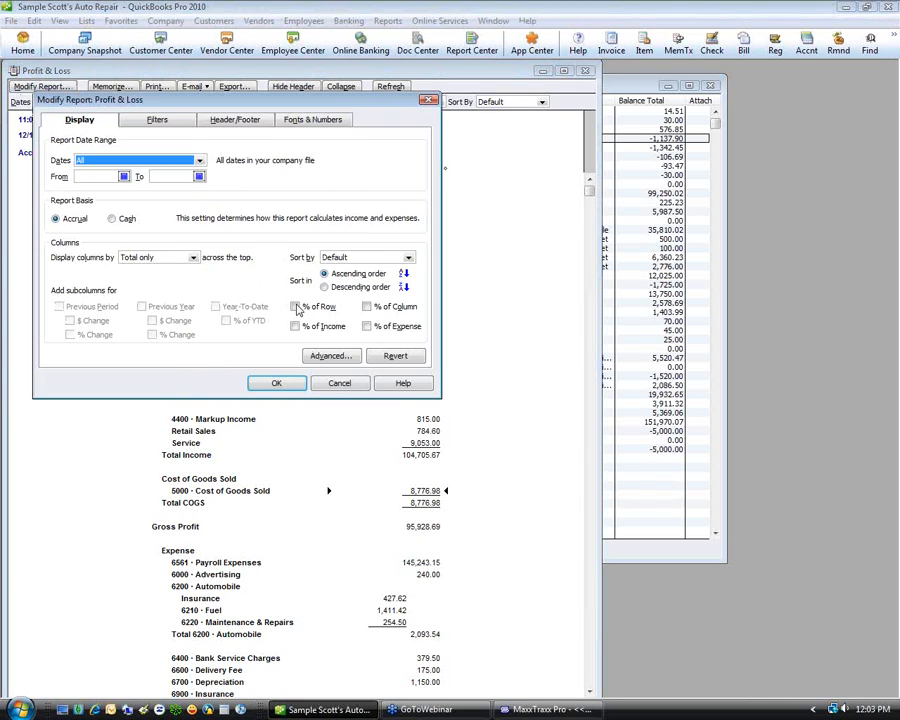
pyautogui.click(339, 384)
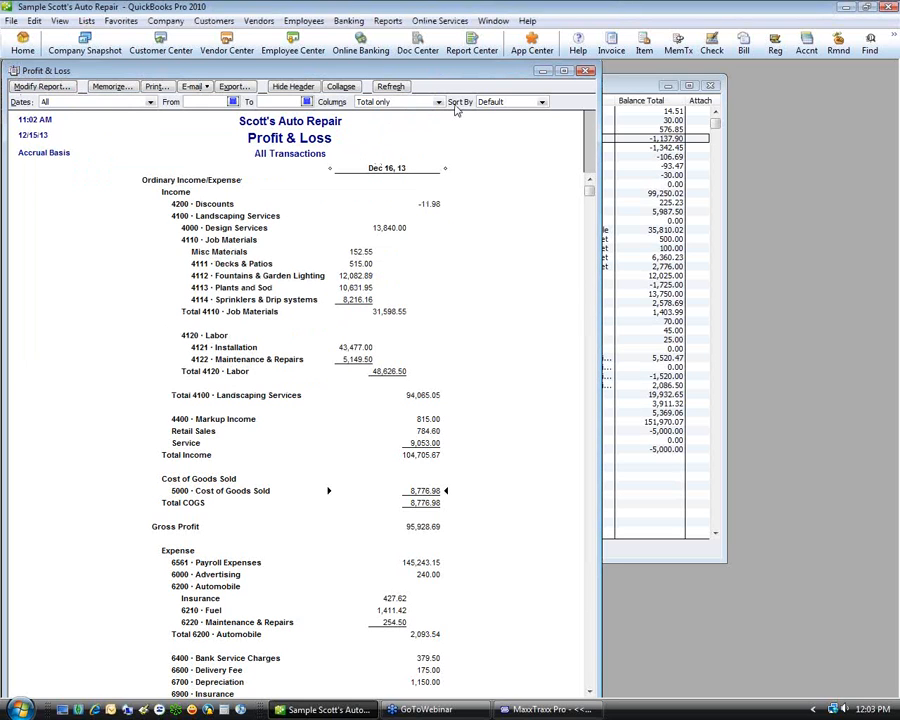
pyautogui.click(148, 103)
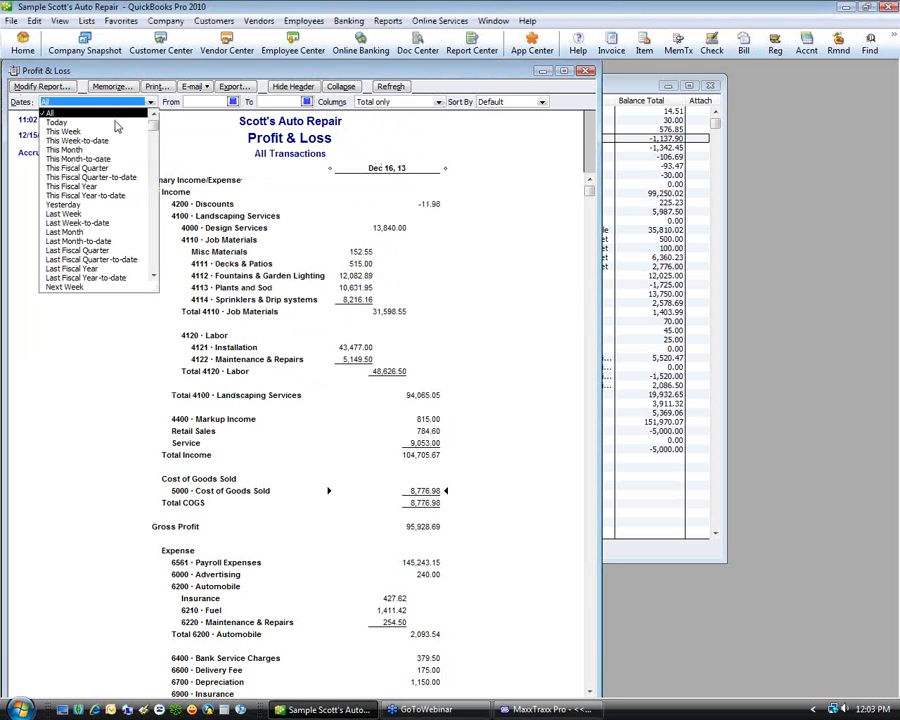
pyautogui.click(82, 89)
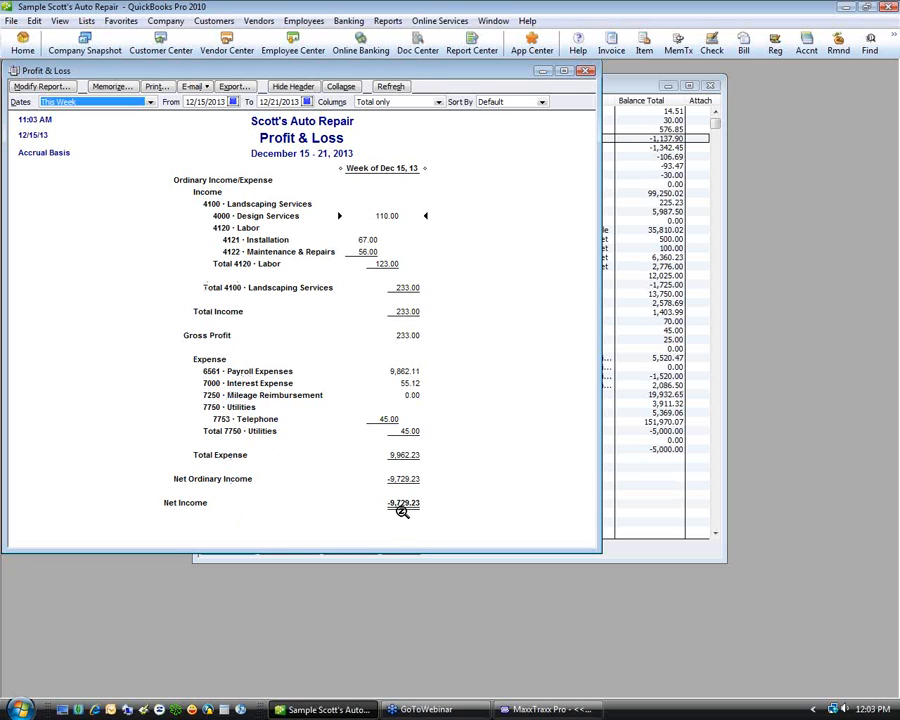
# Switch to MaxxTraxx Pro and run the General Ledger Income Statement for 6/01/2010 to 6/30/2010.
pyautogui.click(525, 710)
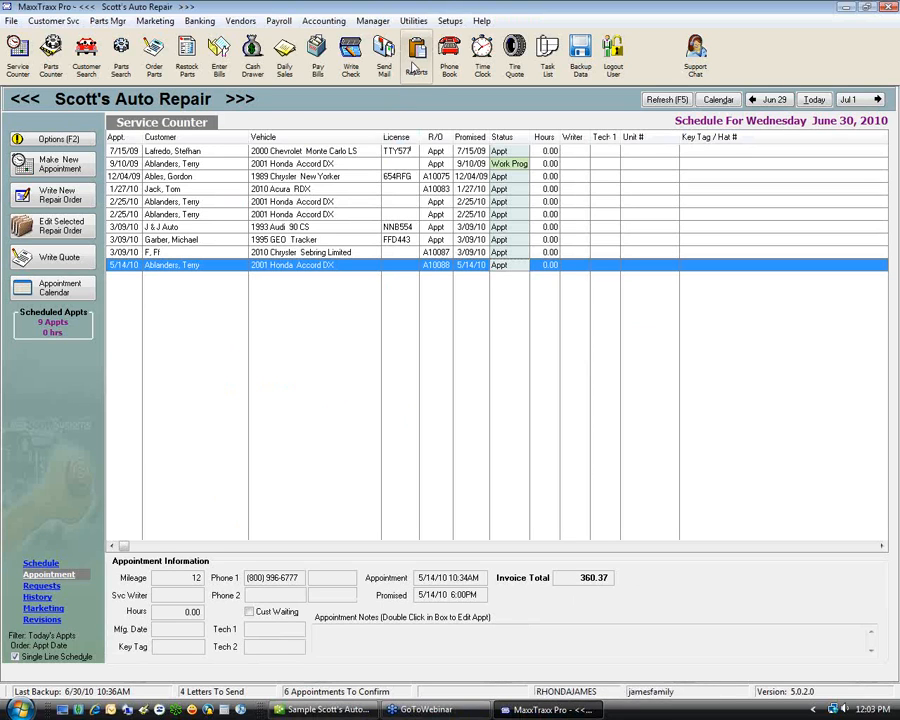
pyautogui.click(414, 62)
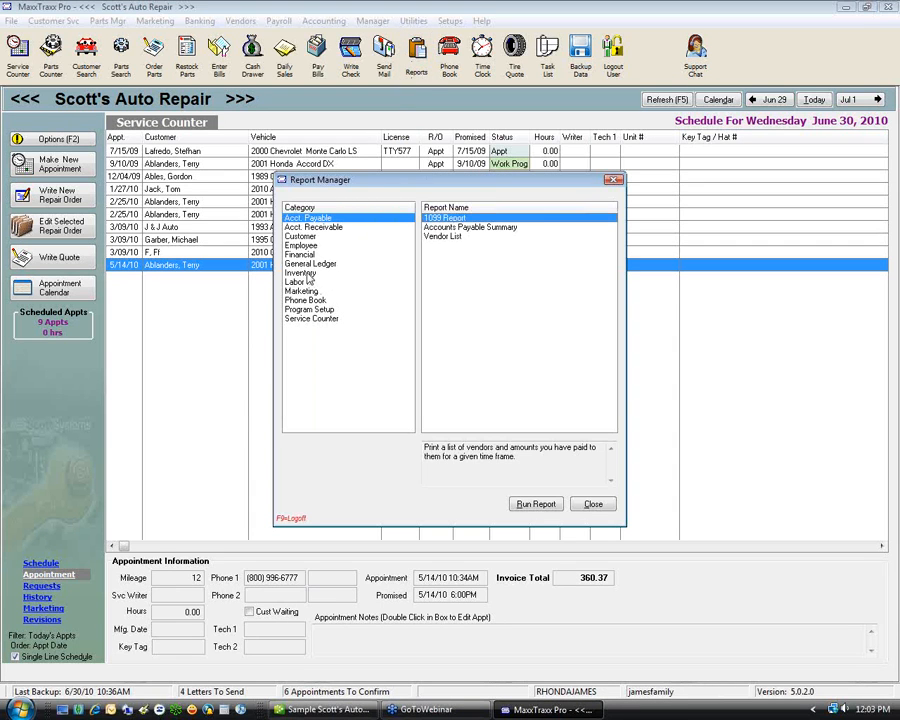
pyautogui.click(302, 254)
pyautogui.click(386, 263)
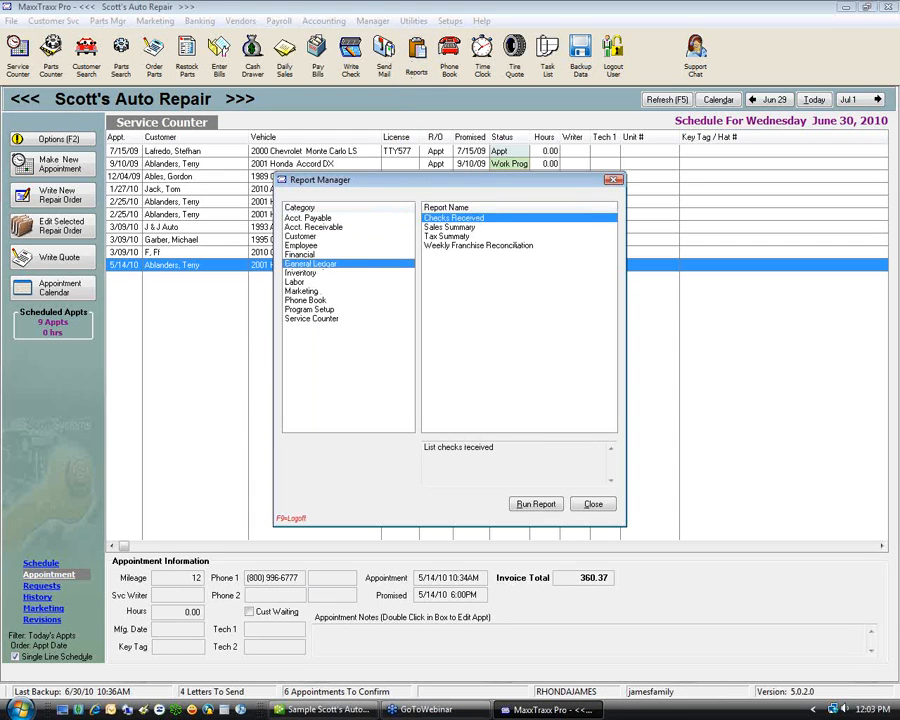
pyautogui.click(446, 273)
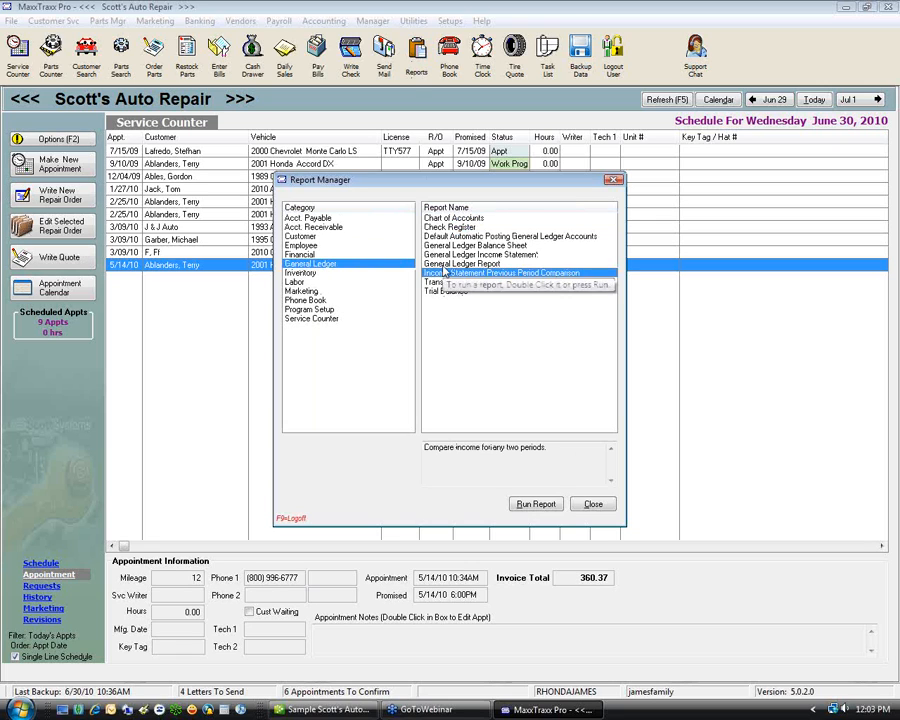
pyautogui.doubleClick(443, 255)
pyautogui.click(478, 414)
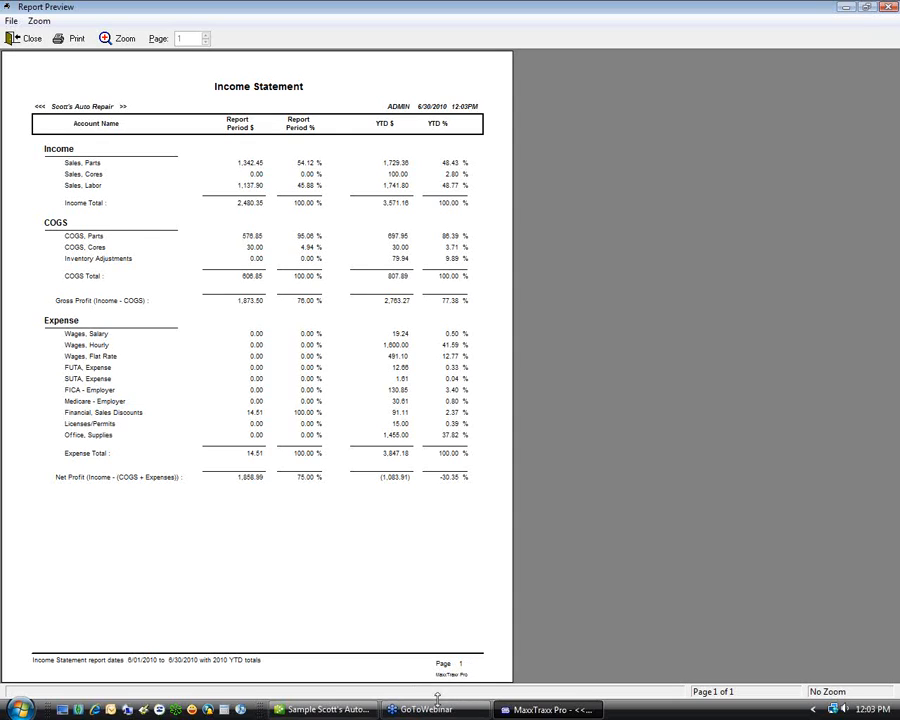
# Return to QuickBooks, move the Profit & Loss report aside and close the register of account 41000.
pyautogui.click(327, 711)
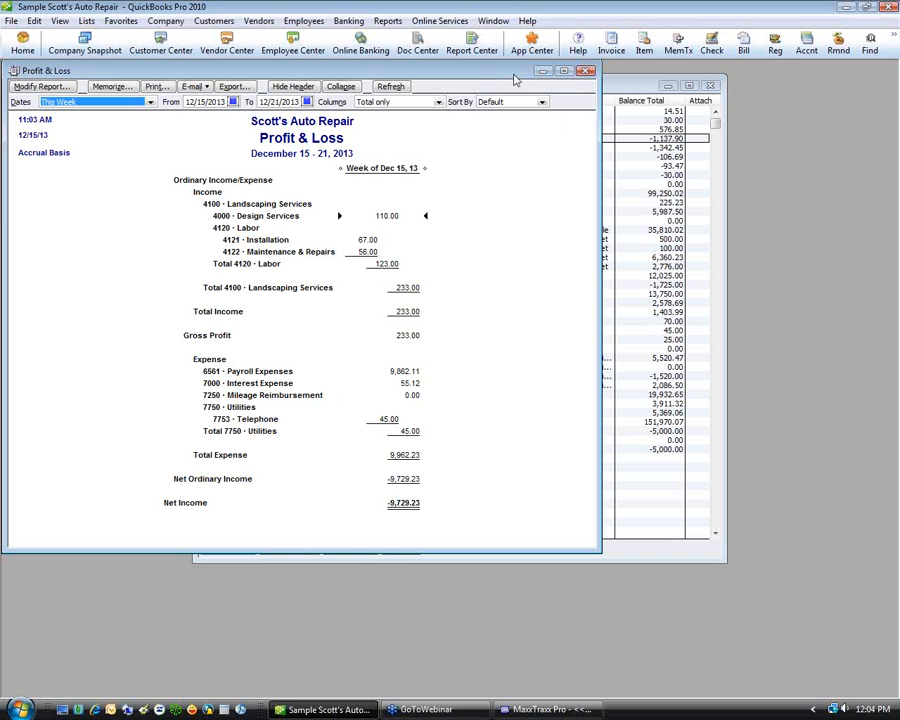
pyautogui.moveTo(512, 77); pyautogui.dragTo(653, 125)
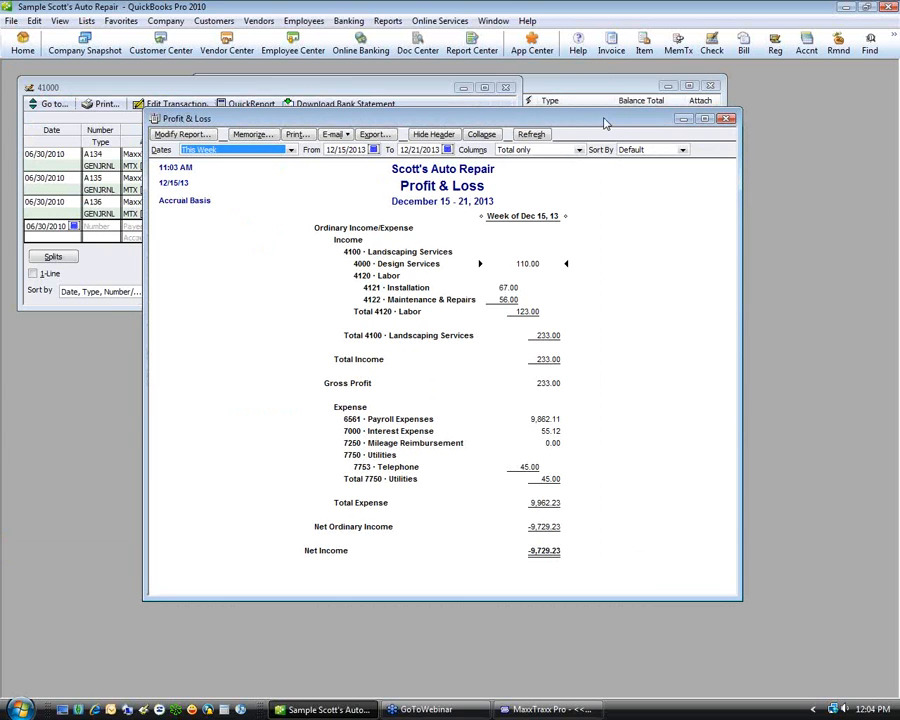
pyautogui.click(113, 265)
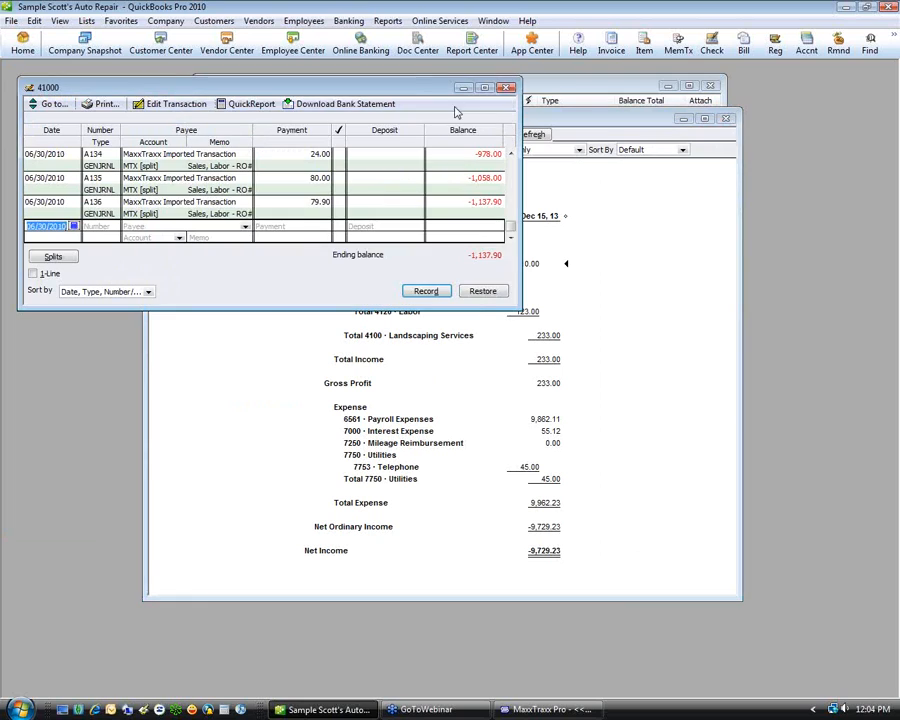
pyautogui.click(507, 88)
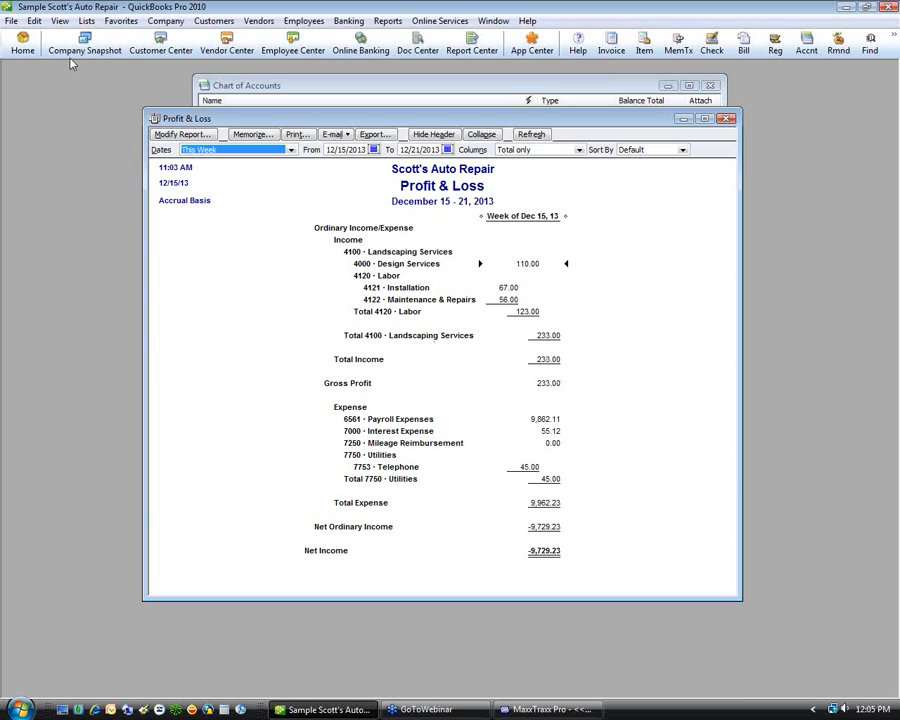
pyautogui.click(12, 21)
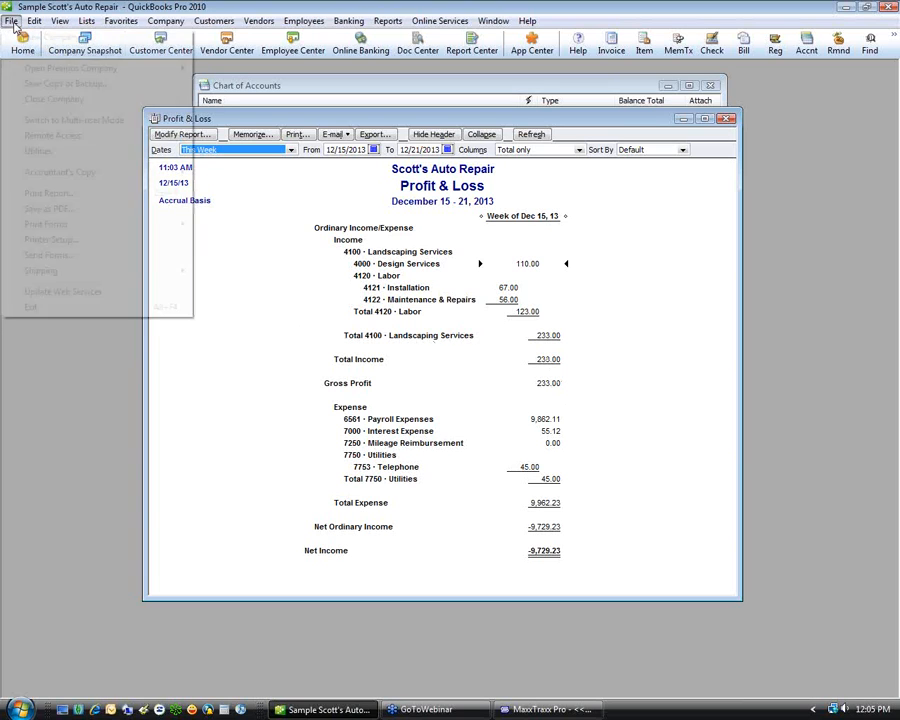
pyautogui.moveTo(47, 160)
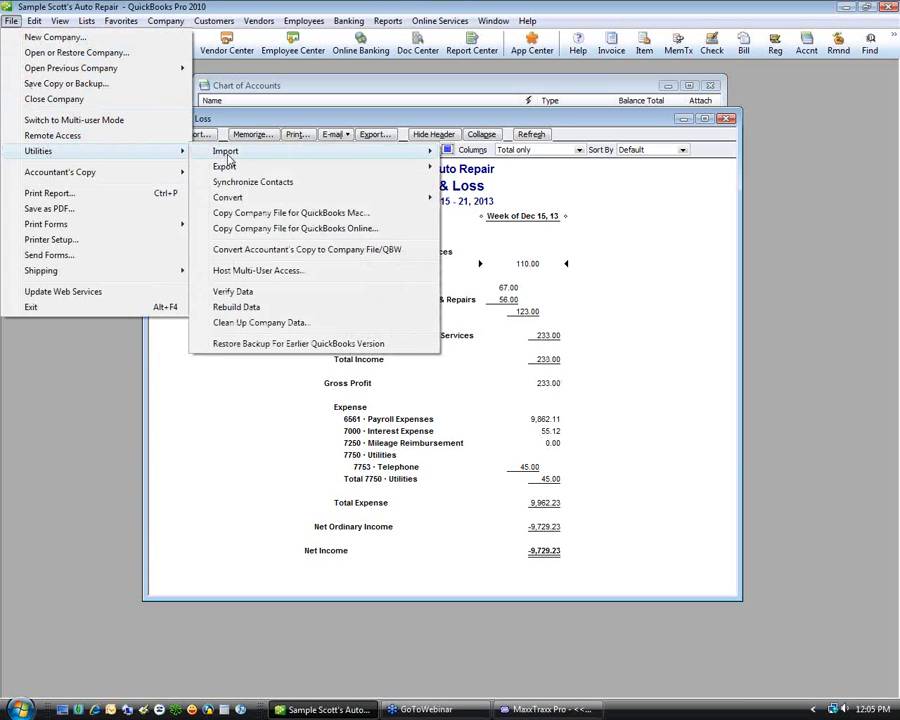
pyautogui.moveTo(230, 168)
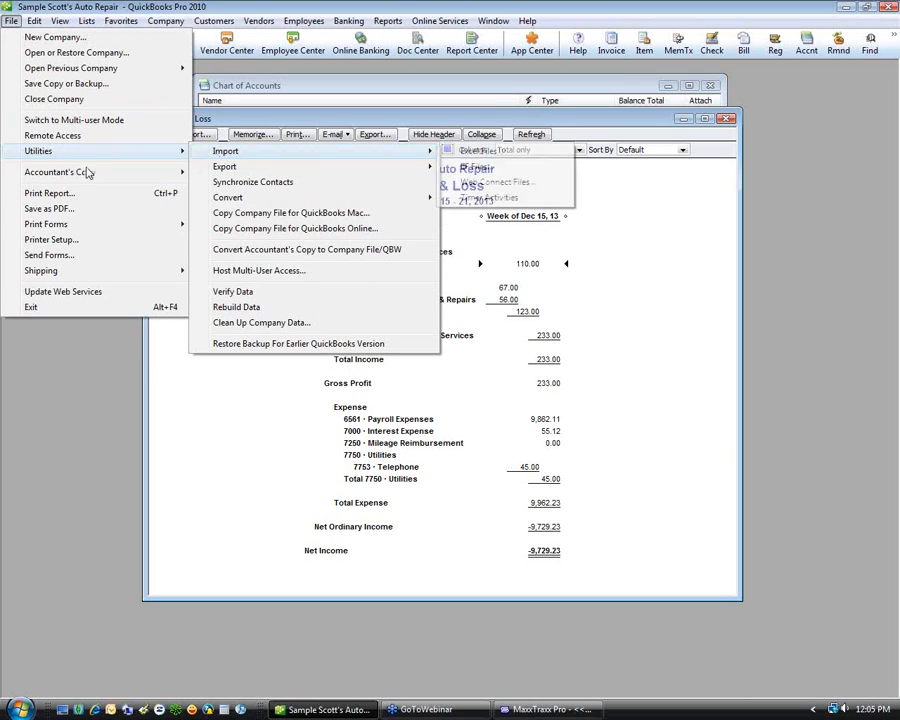
pyautogui.moveTo(82, 175)
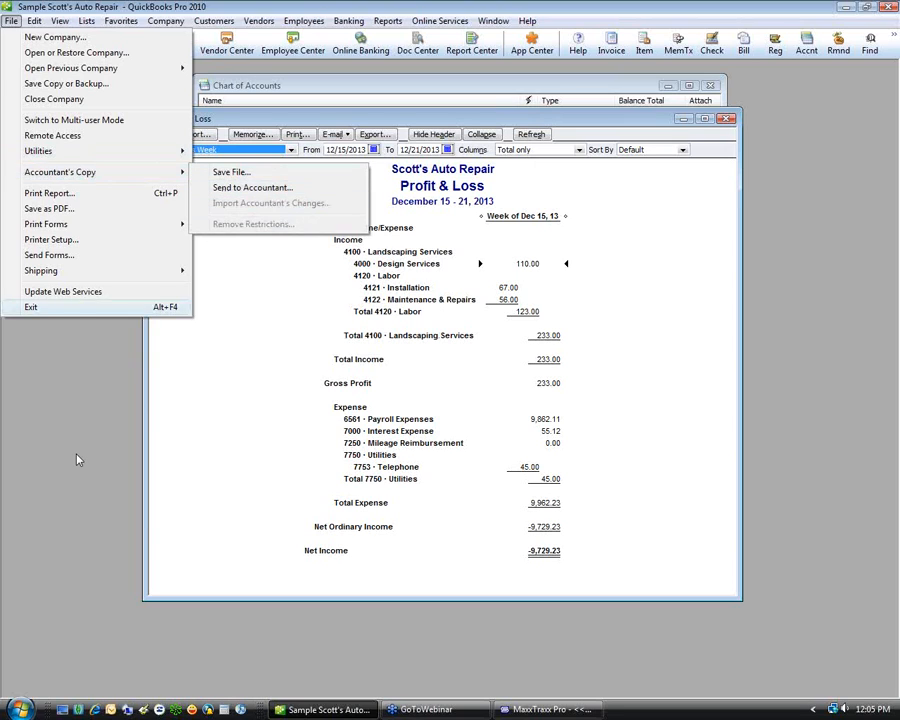
pyautogui.click(53, 321)
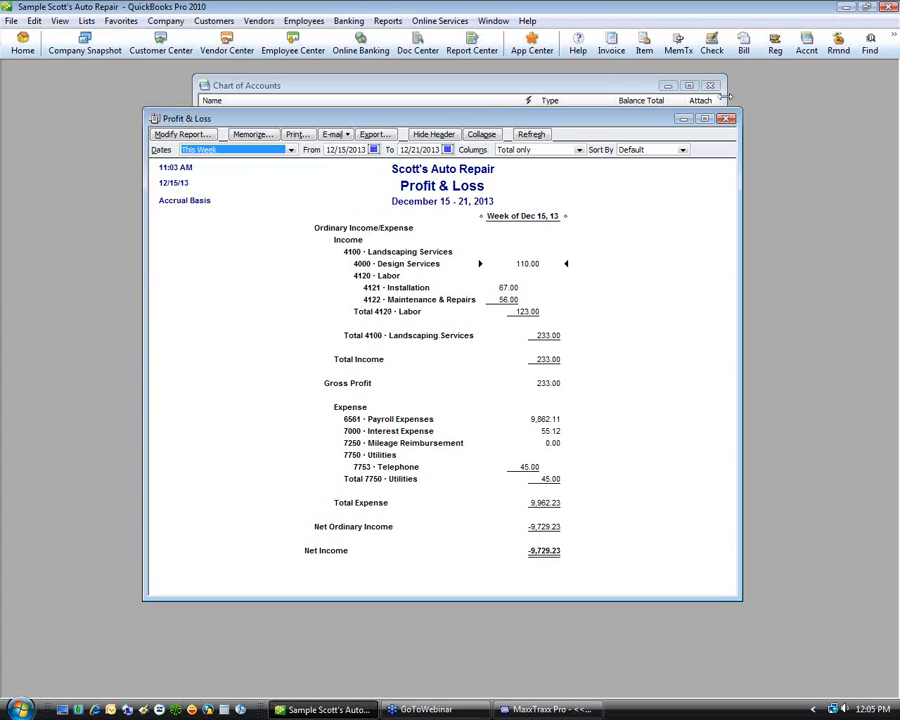
pyautogui.moveTo(653, 124); pyautogui.dragTo(562, 114)
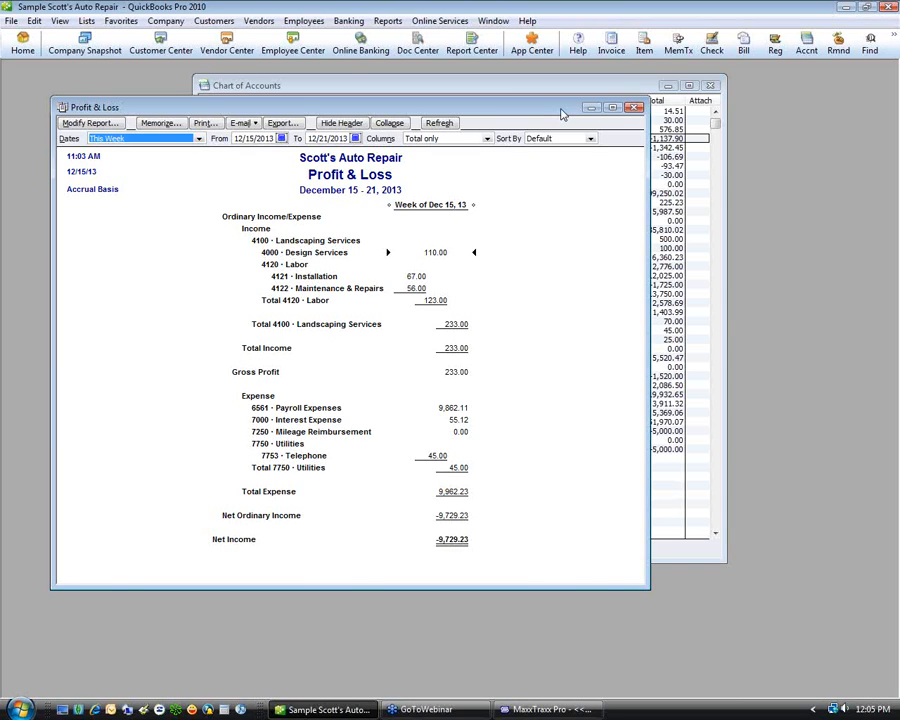
pyautogui.moveTo(563, 113); pyautogui.dragTo(590, 115)
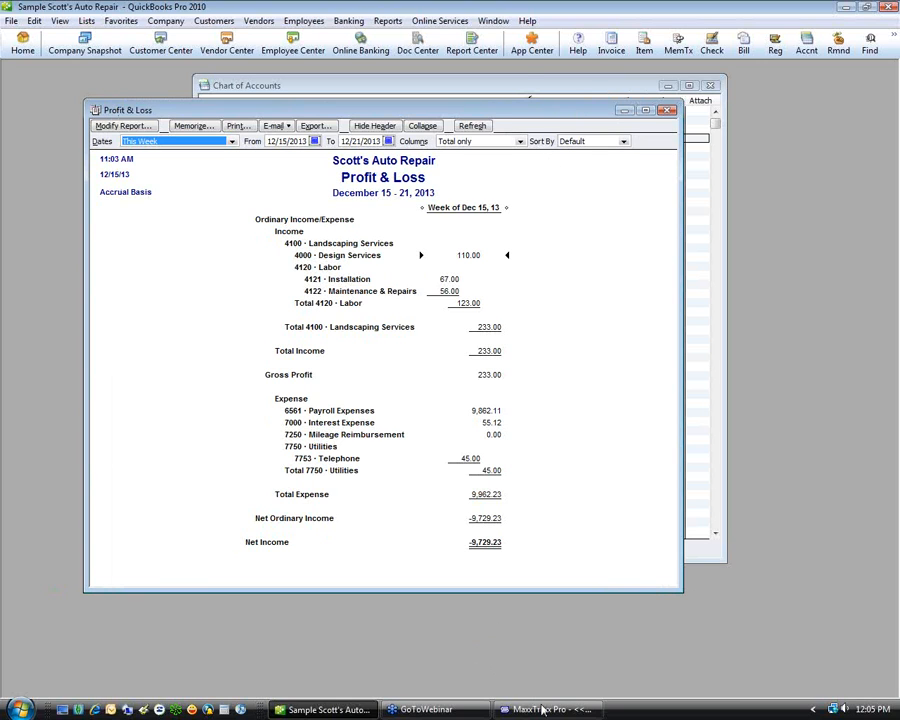
# Switch to MaxxTraxx Pro, close the Income Statement preview and run the General Ledger Balance Sheet dated 6/30/2010.
pyautogui.click(543, 709)
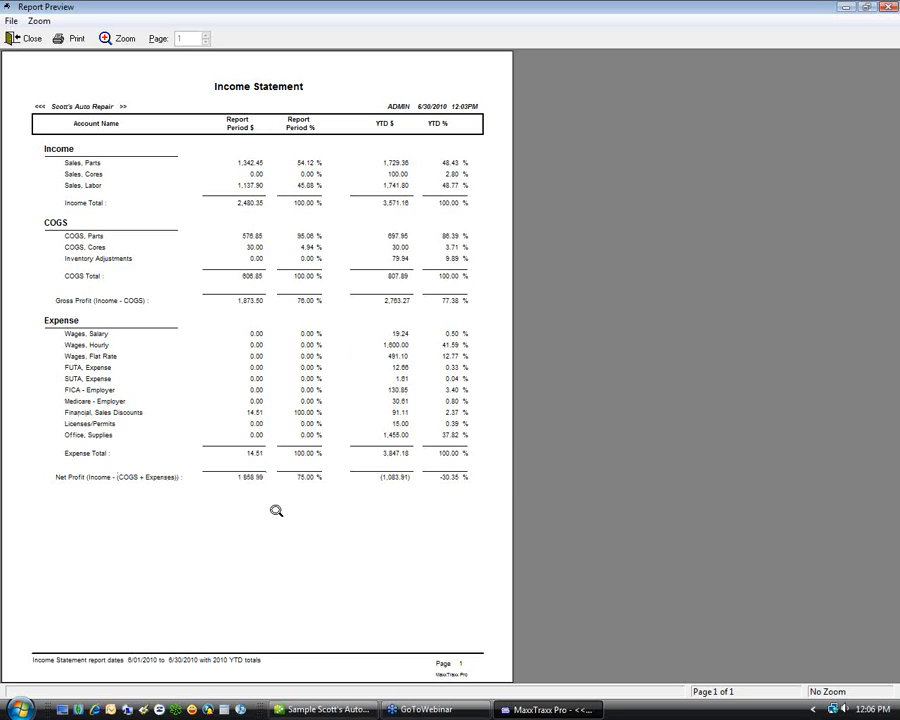
pyautogui.click(30, 39)
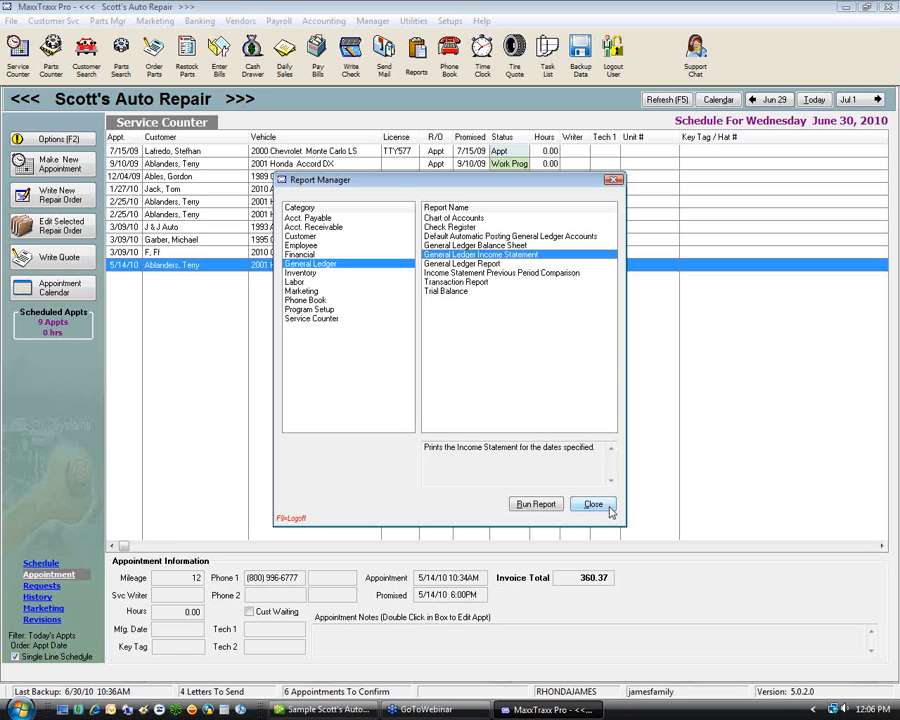
pyautogui.doubleClick(450, 246)
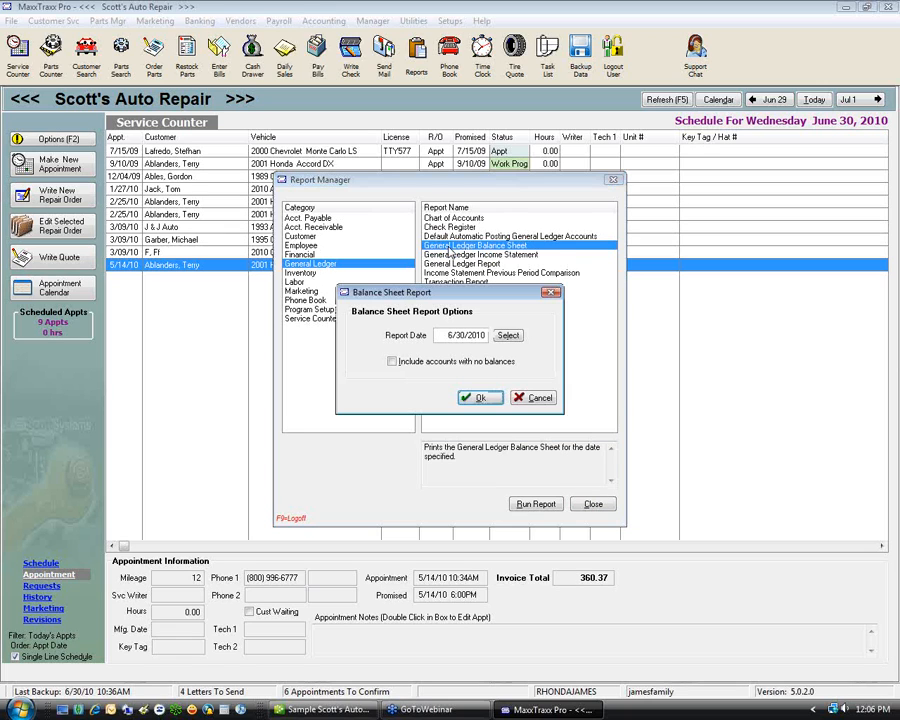
pyautogui.click(481, 398)
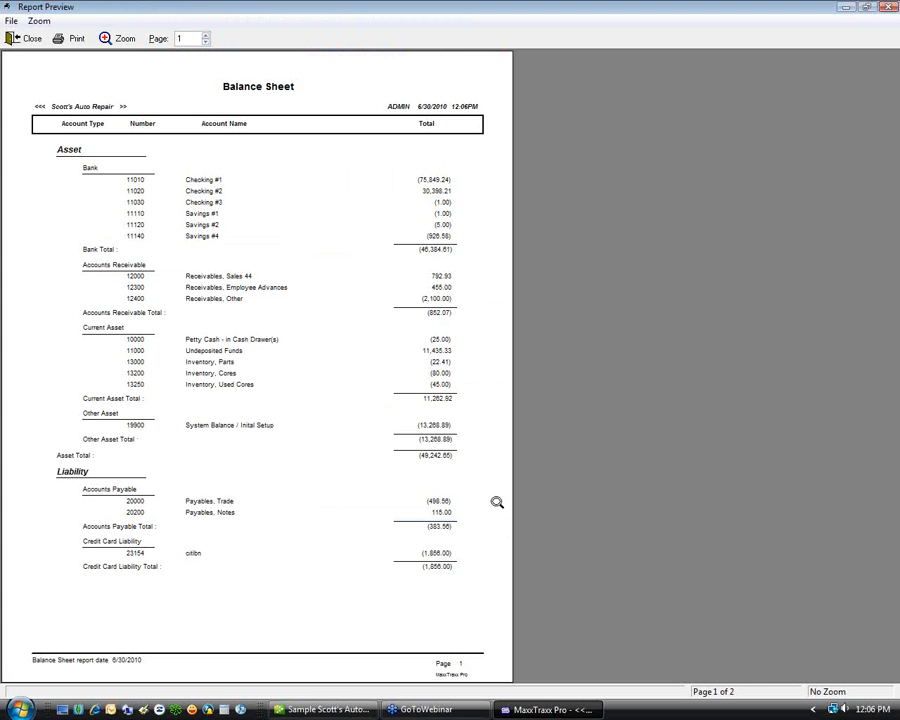
# Switch to QuickBooks and close the Profit & Loss report without memorizing it.
pyautogui.click(303, 712)
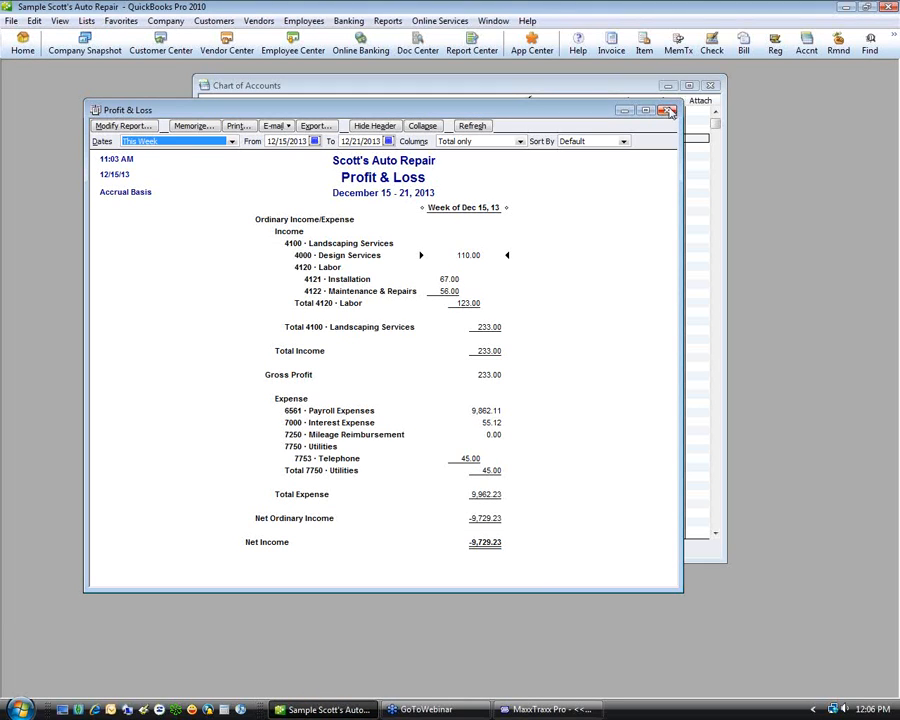
pyautogui.click(672, 111)
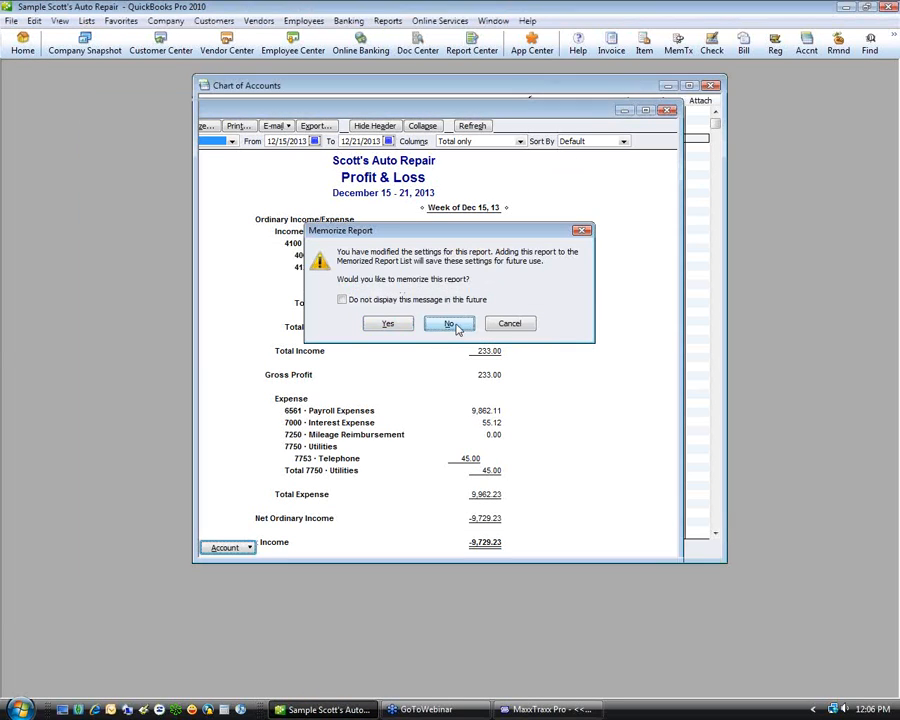
pyautogui.click(452, 325)
# Open the standard Balance Sheet report and arrange its window beside the Chart of Accounts, tall enough to show down to Total Assets.
pyautogui.click(386, 21)
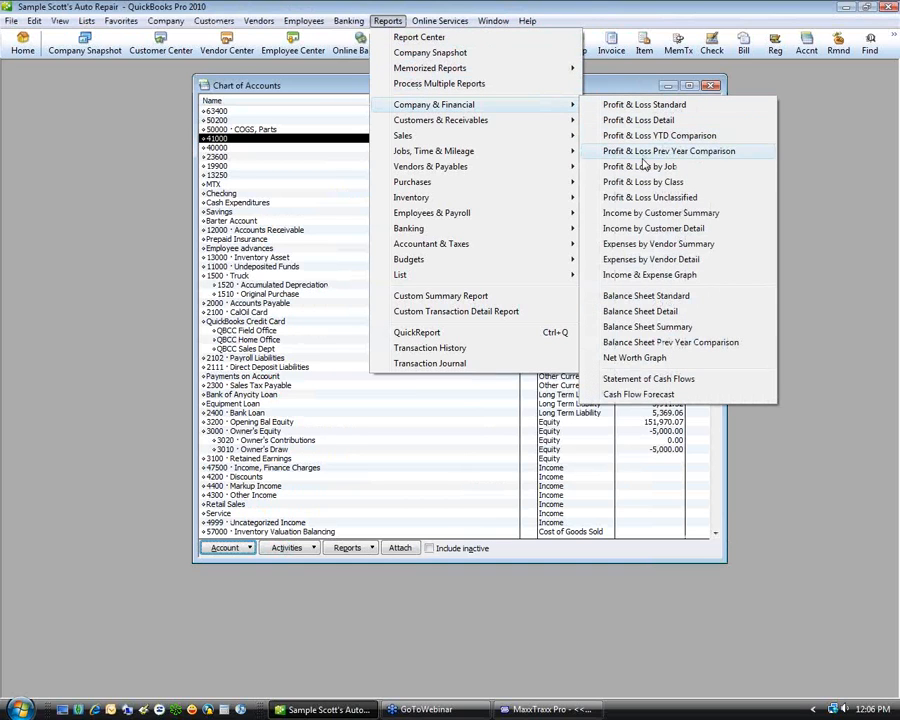
pyautogui.click(629, 304)
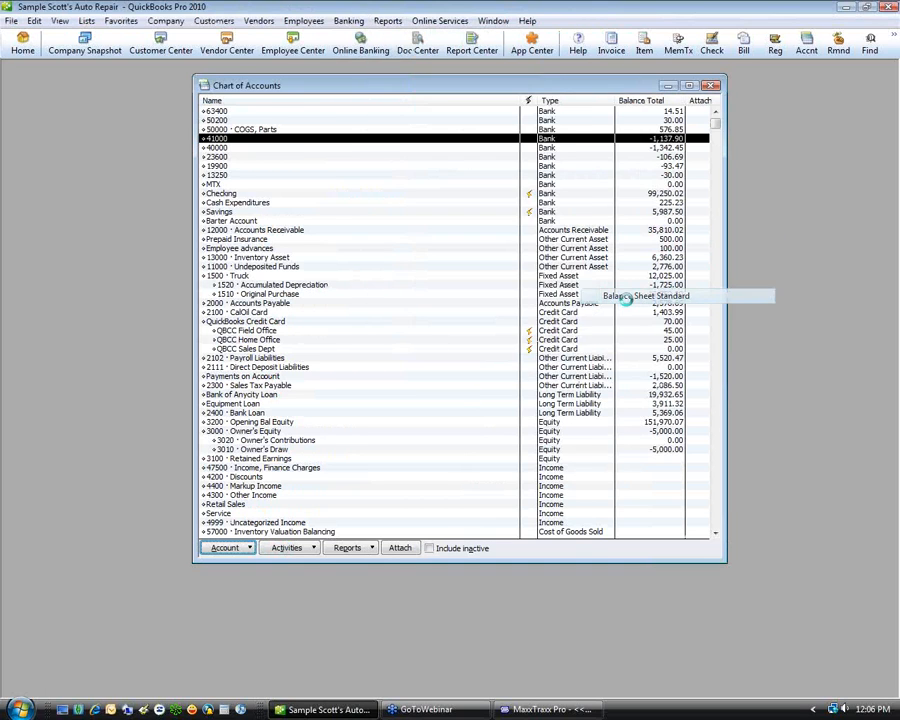
pyautogui.moveTo(462, 78); pyautogui.dragTo(703, 85)
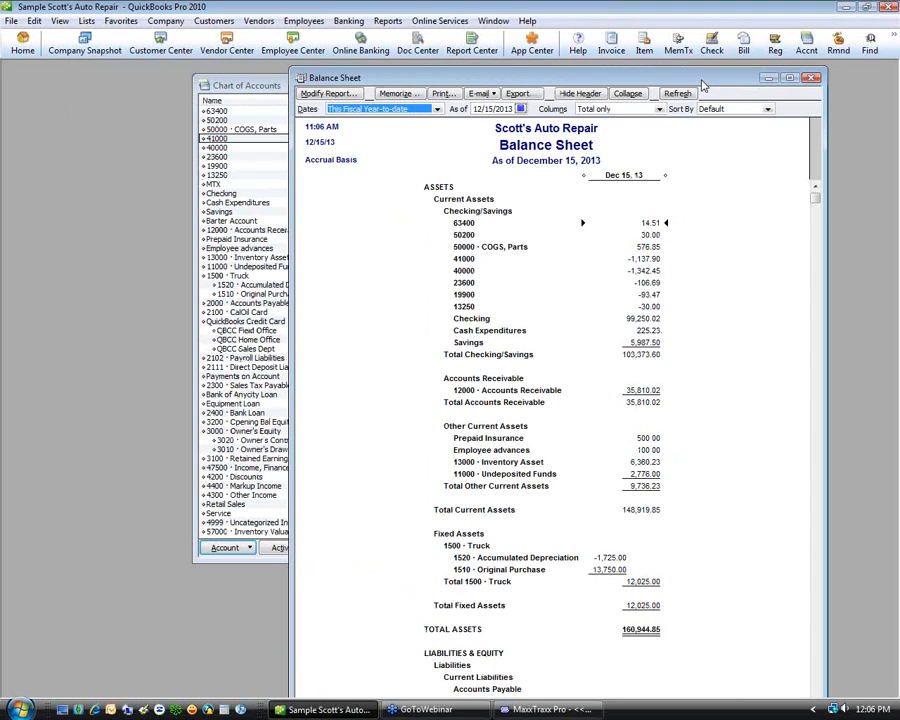
pyautogui.moveTo(665, 70)
pyautogui.mouseDown()
pyautogui.moveTo(646, 194)
pyautogui.moveTo(651, 80)
pyautogui.mouseUp()
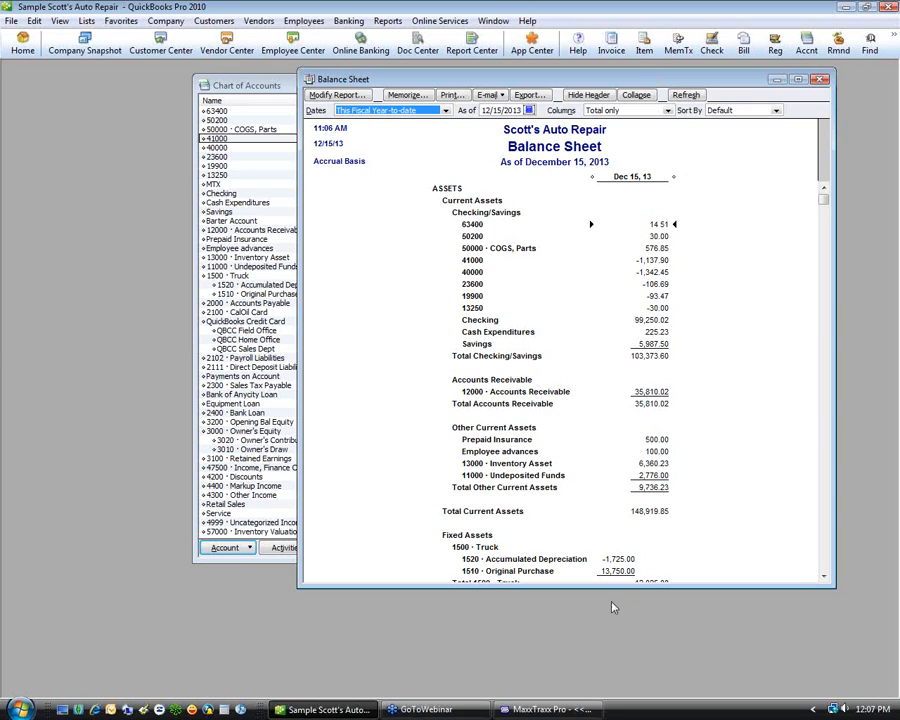
pyautogui.moveTo(601, 591); pyautogui.dragTo(600, 650)
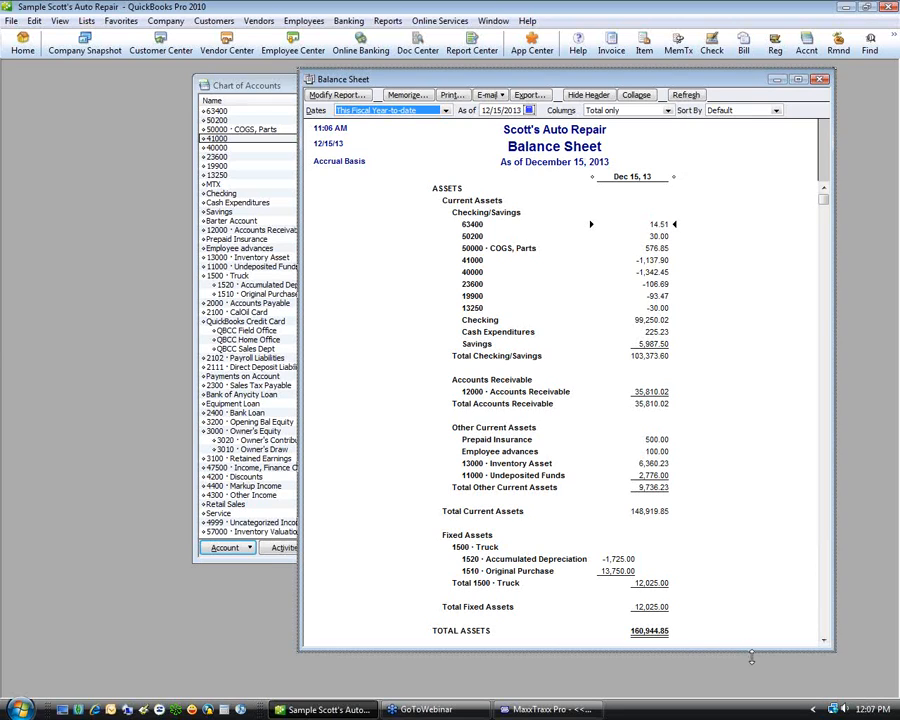
pyautogui.moveTo(751, 651)
pyautogui.mouseDown()
pyautogui.moveTo(751, 660)
pyautogui.moveTo(748, 651)
pyautogui.mouseUp()
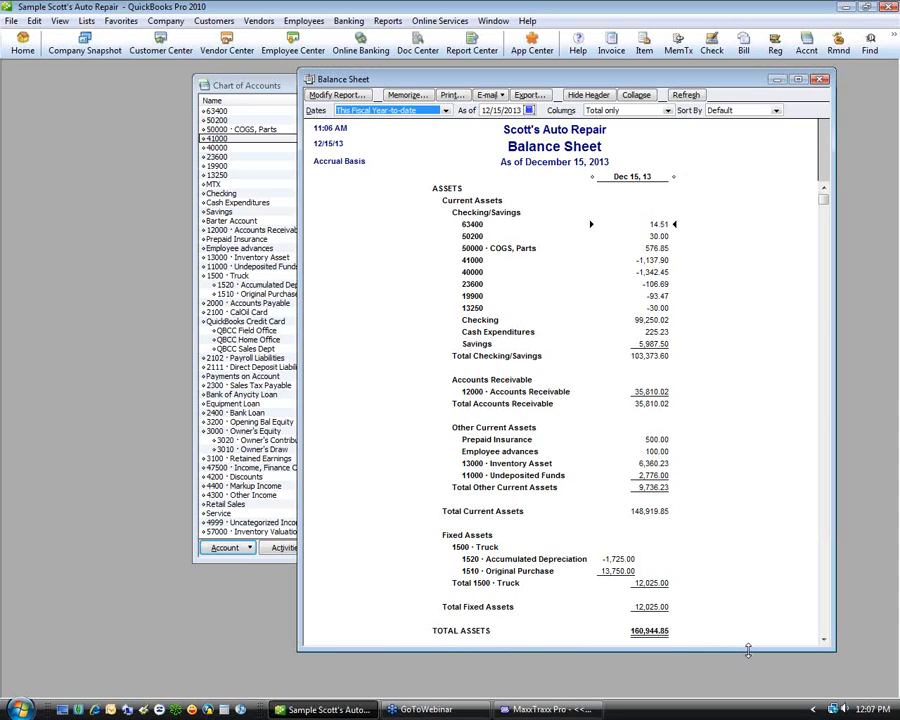
# Compare the MaxxTraxx Pro Balance Sheet with the QuickBooks Balance Sheet, ending on the MaxxTraxx Pro preview.
pyautogui.click(505, 710)
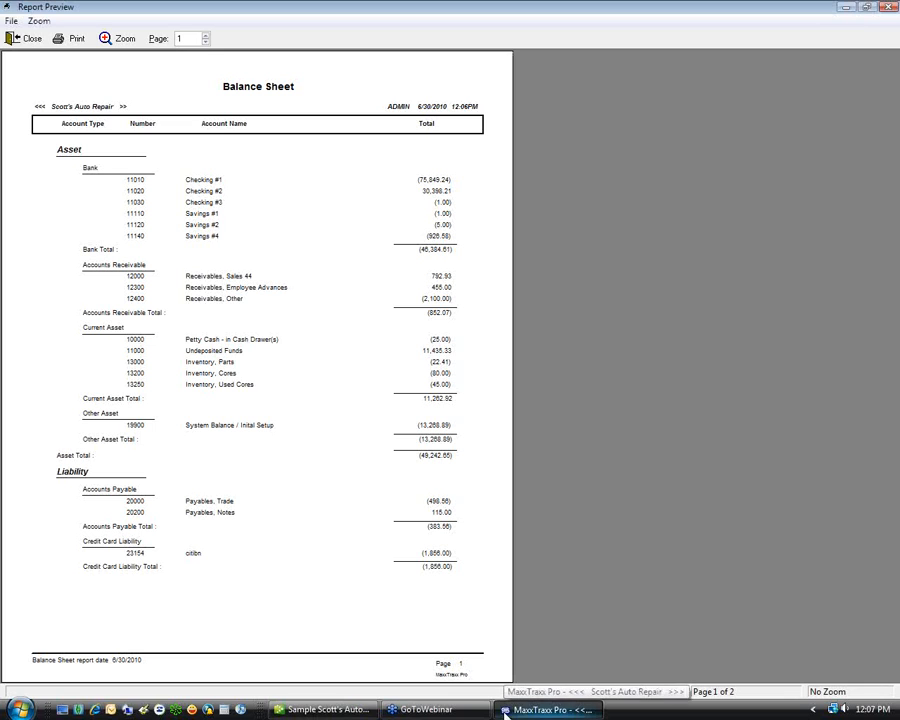
pyautogui.click(343, 712)
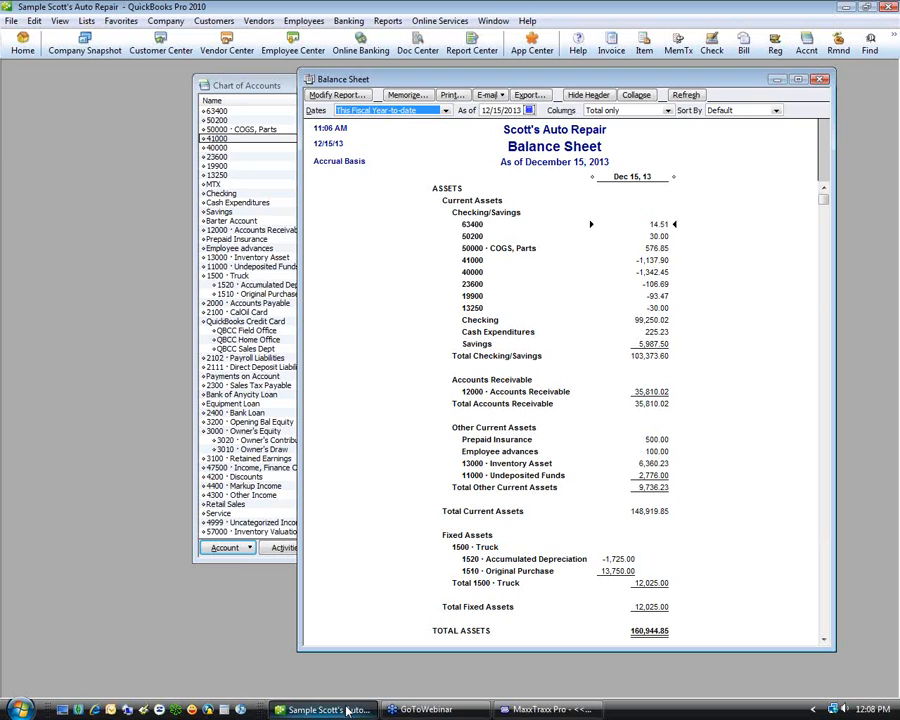
pyautogui.click(522, 712)
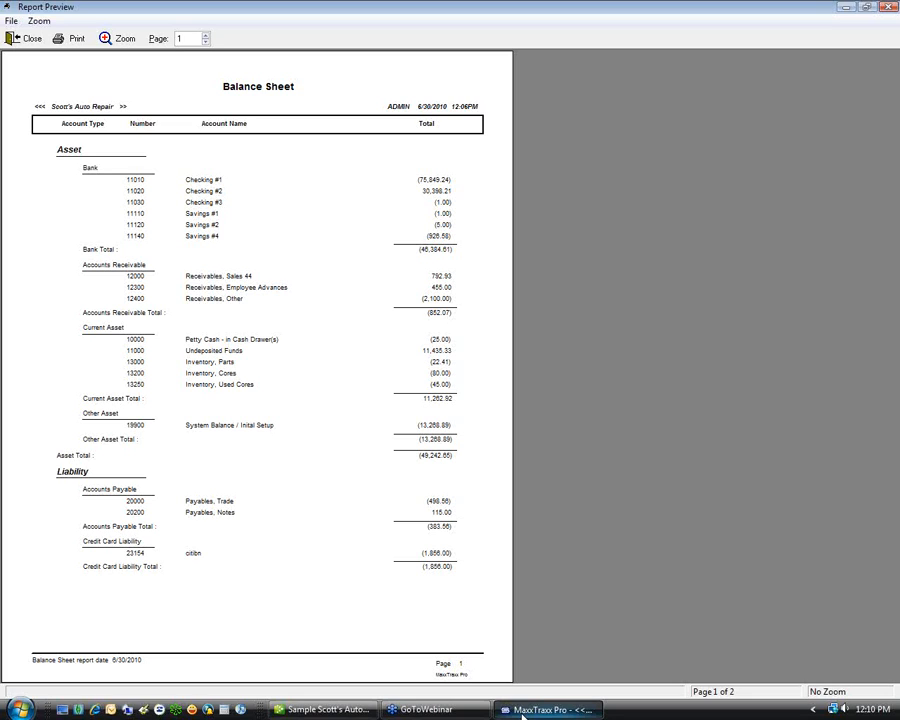
# Close the Balance Sheet preview and the Report Manager, switch to QuickBooks and close its Balance Sheet report.
pyautogui.click(30, 39)
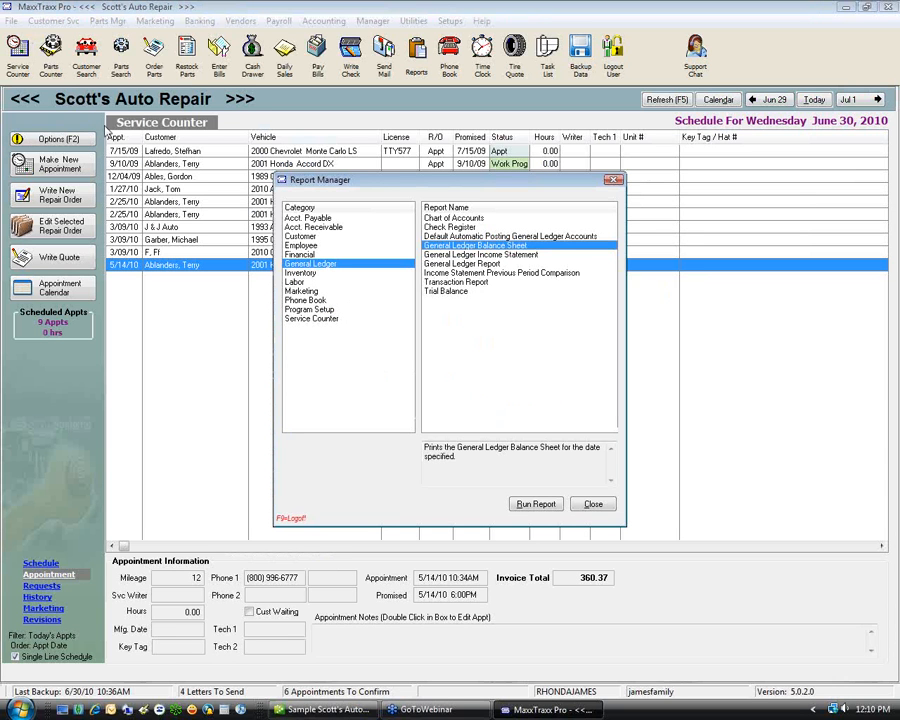
pyautogui.click(593, 505)
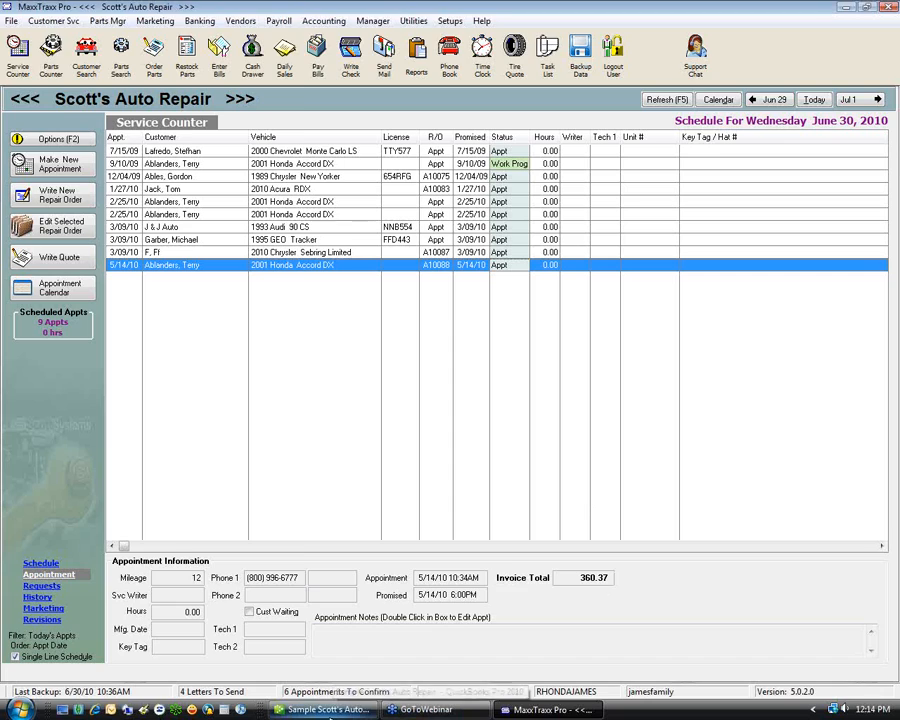
pyautogui.click(328, 712)
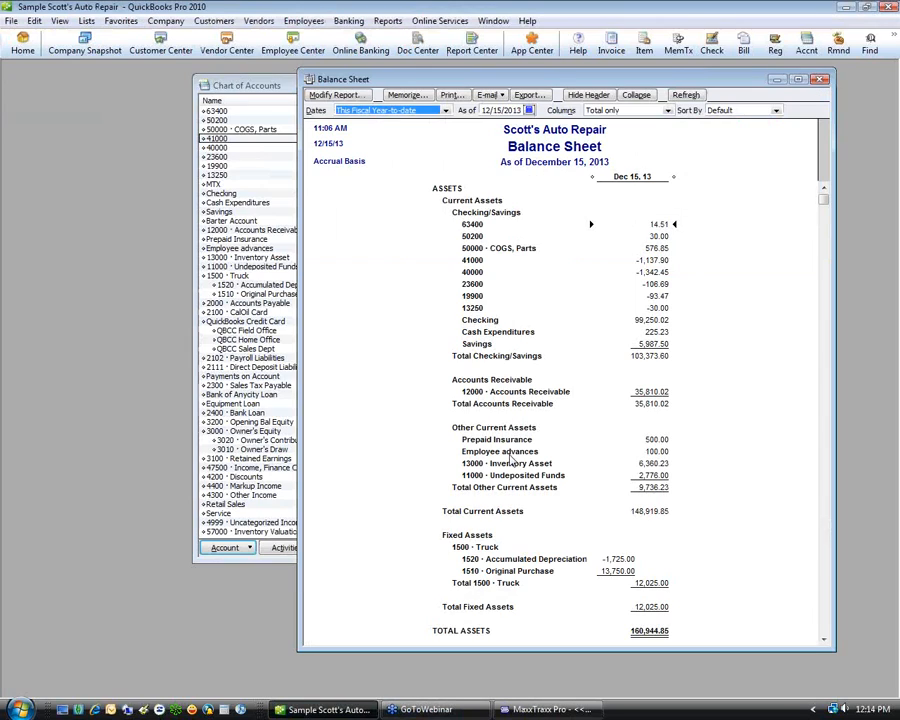
pyautogui.click(818, 80)
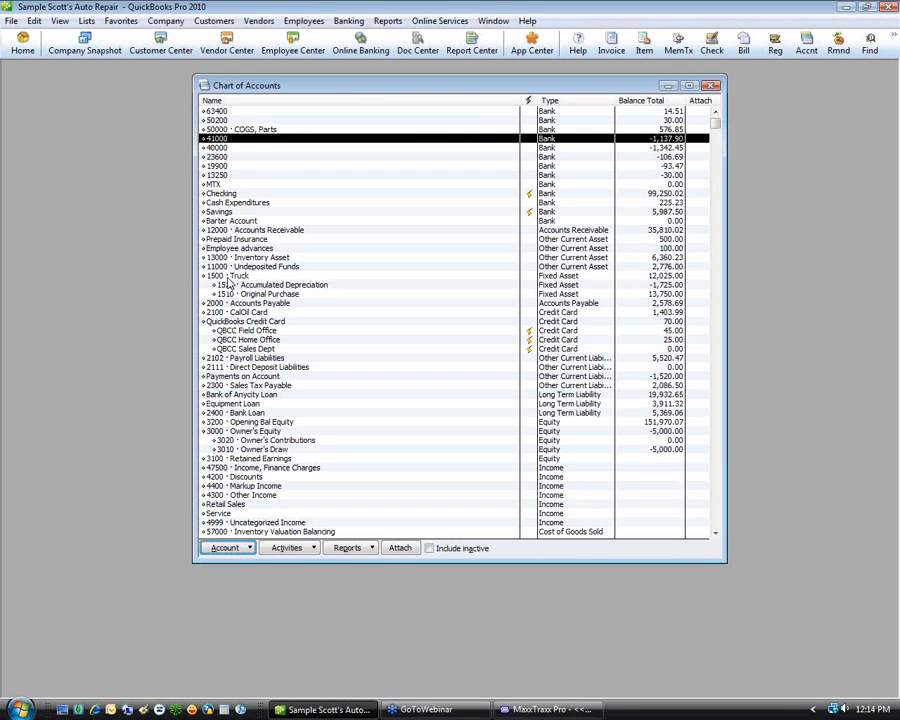
# Compare accounts 19900 and 23600 in the Chart of Accounts with the existing 1500 Truck and 2300 Sales Tax Payable accounts.
pyautogui.click(232, 277)
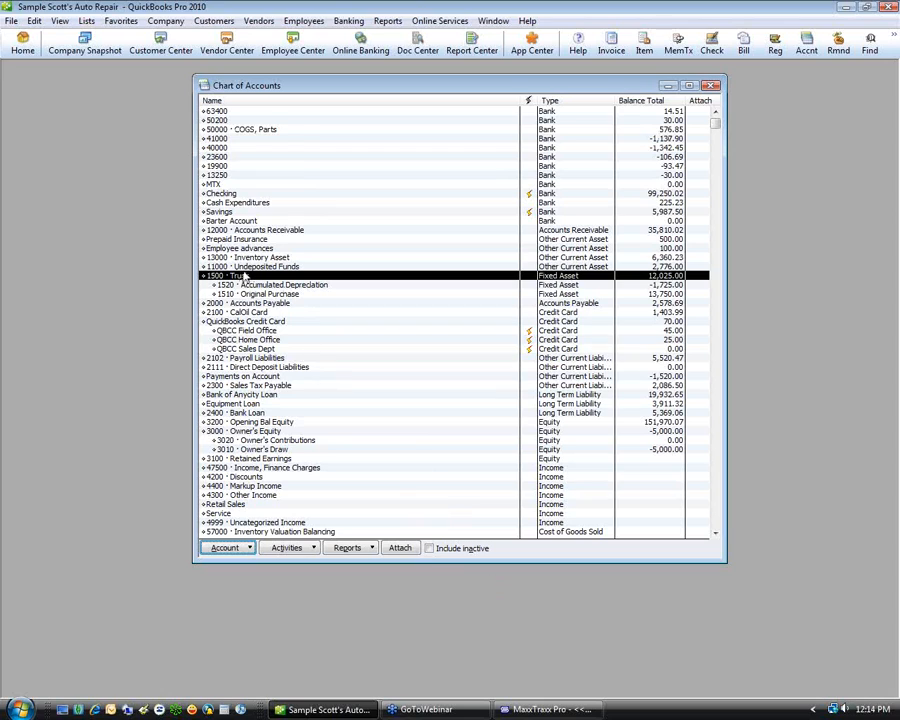
pyautogui.click(229, 166)
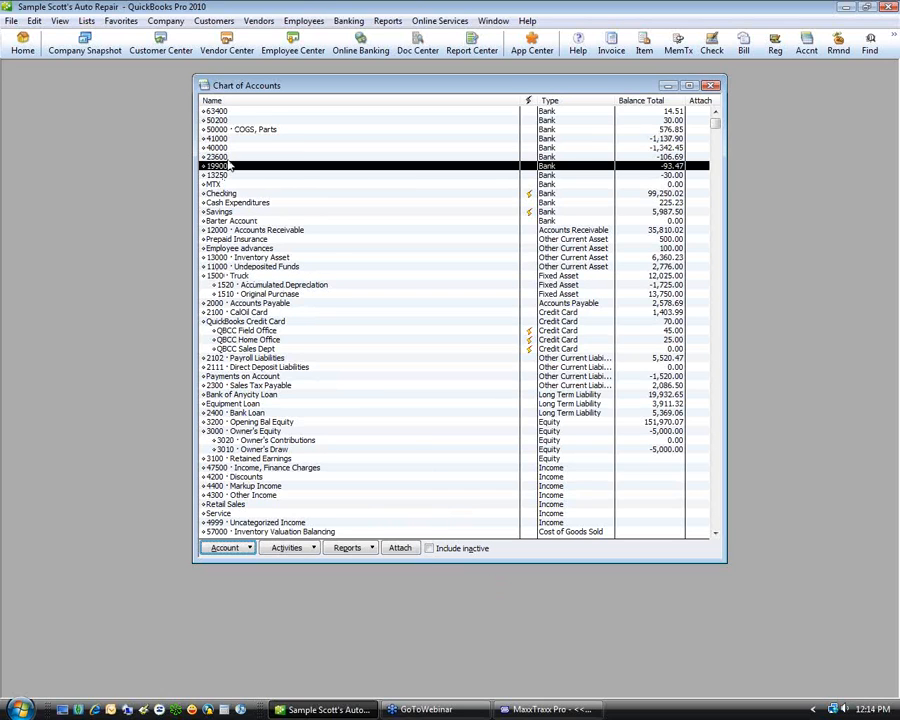
pyautogui.click(228, 158)
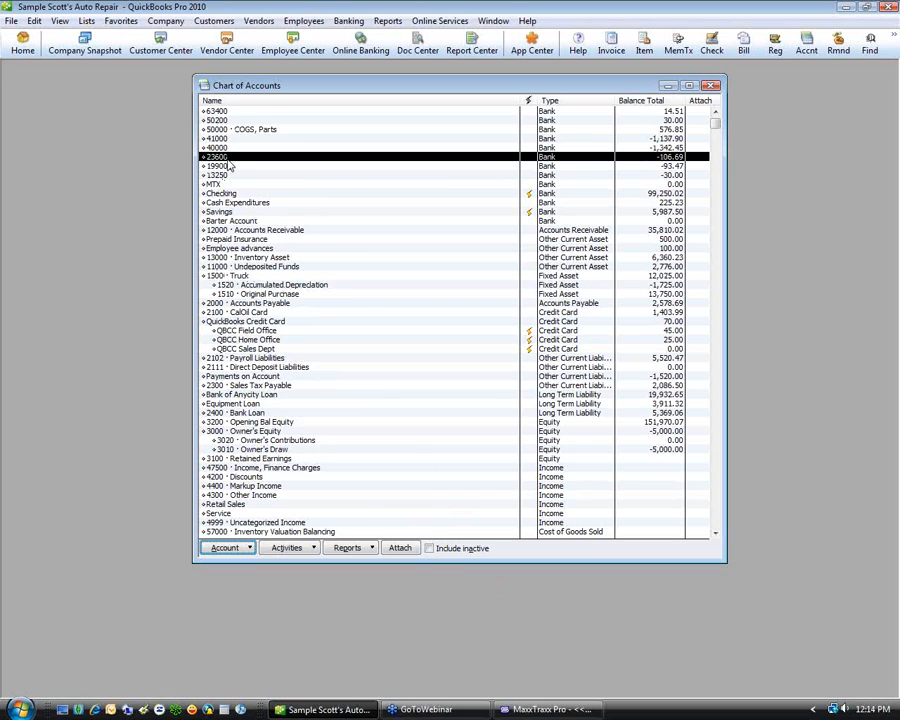
pyautogui.click(236, 387)
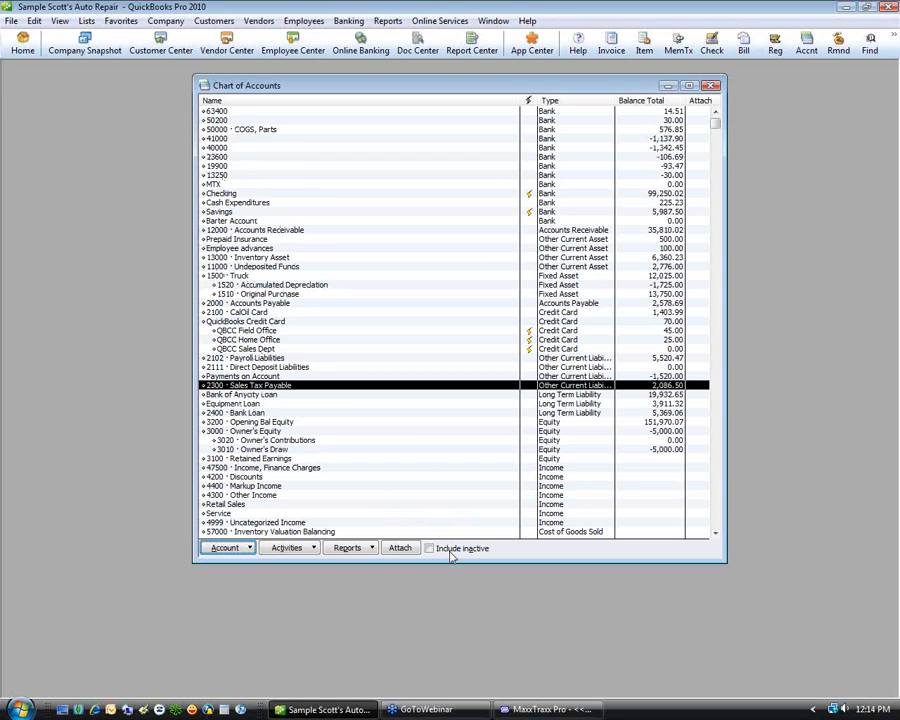
# Switch to MaxxTraxx Pro and, in the Automatic Transaction Posting Defaults, open the account selection for A/R Account - Charges & Deposits.
pyautogui.click(536, 711)
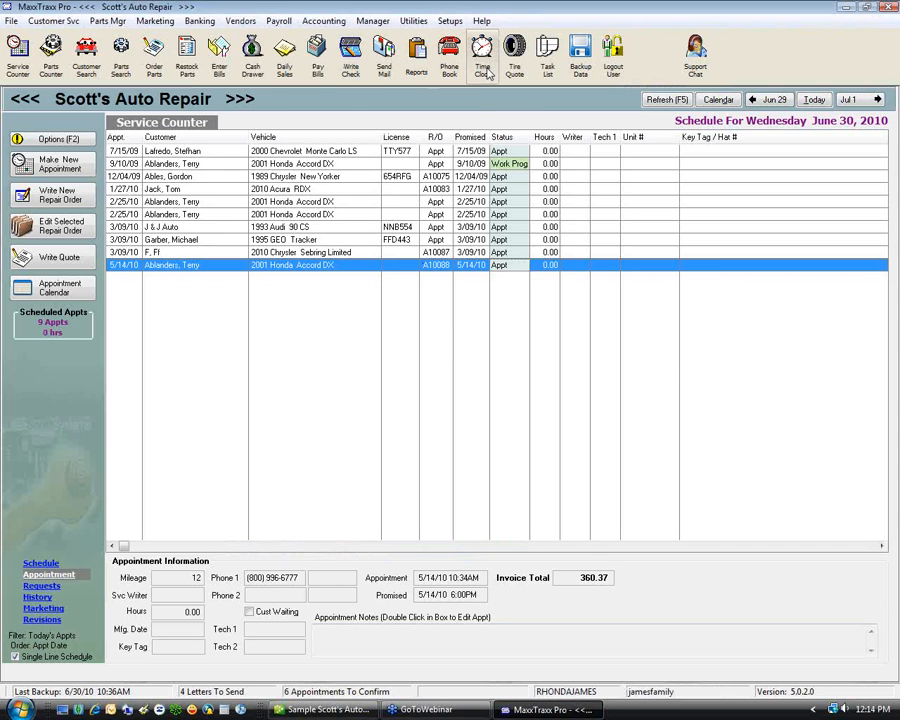
pyautogui.click(438, 26)
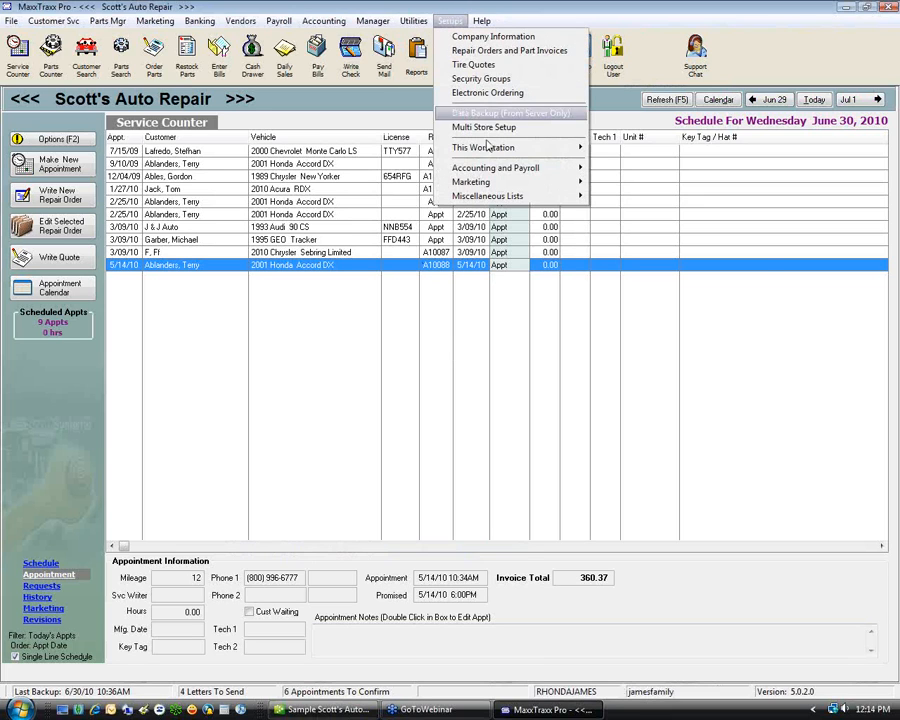
pyautogui.moveTo(565, 168)
pyautogui.click(650, 198)
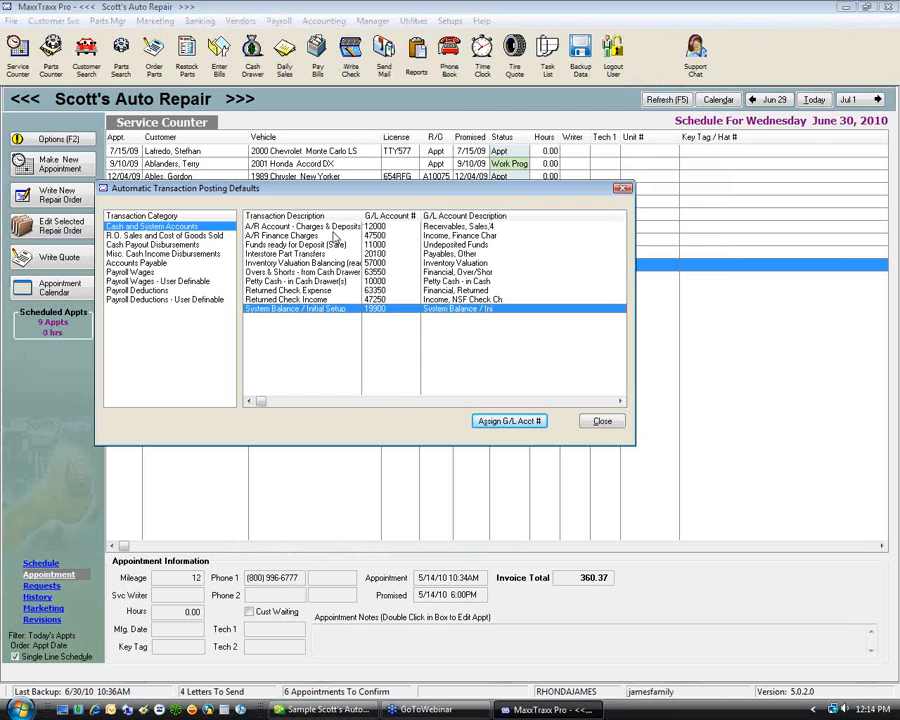
pyautogui.click(337, 228)
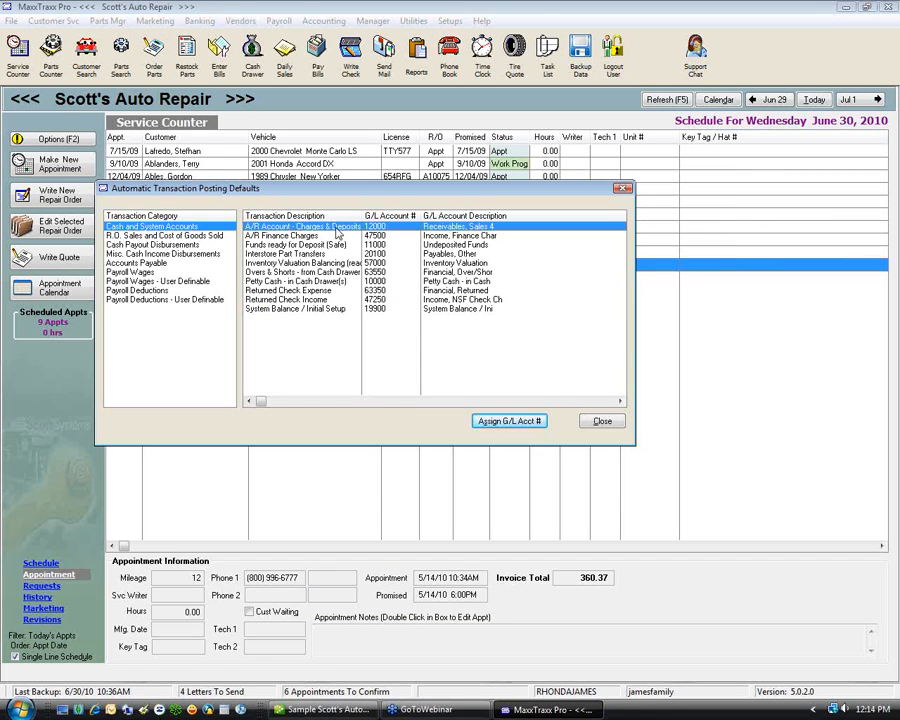
pyautogui.doubleClick(337, 228)
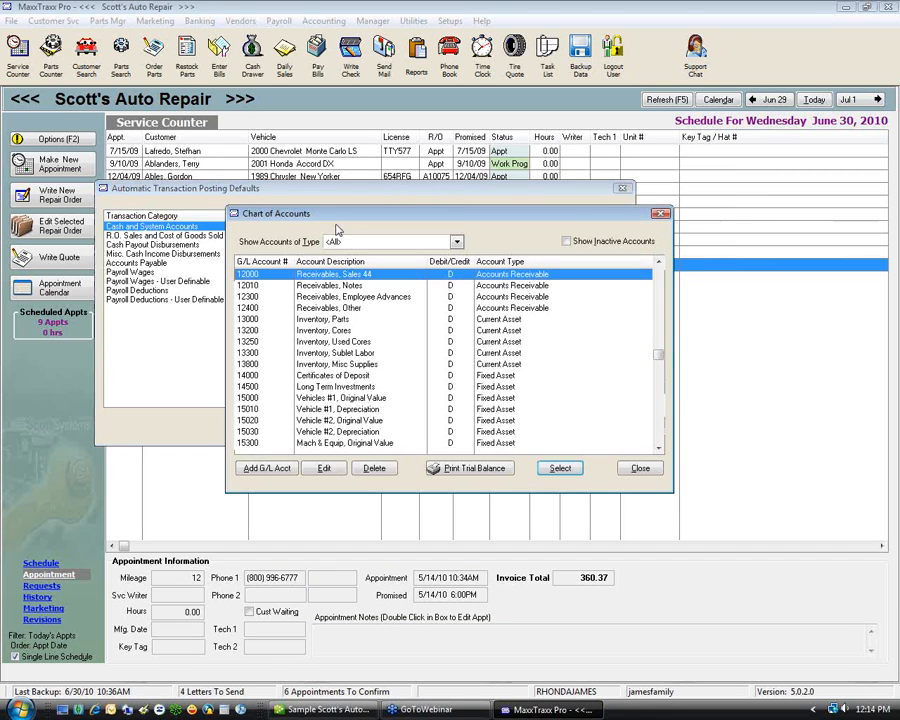
# Examine the number field in the details of G/L account 12000, leaving them without saving.
pyautogui.doubleClick(320, 276)
pyautogui.doubleClick(371, 228)
pyautogui.click(323, 467)
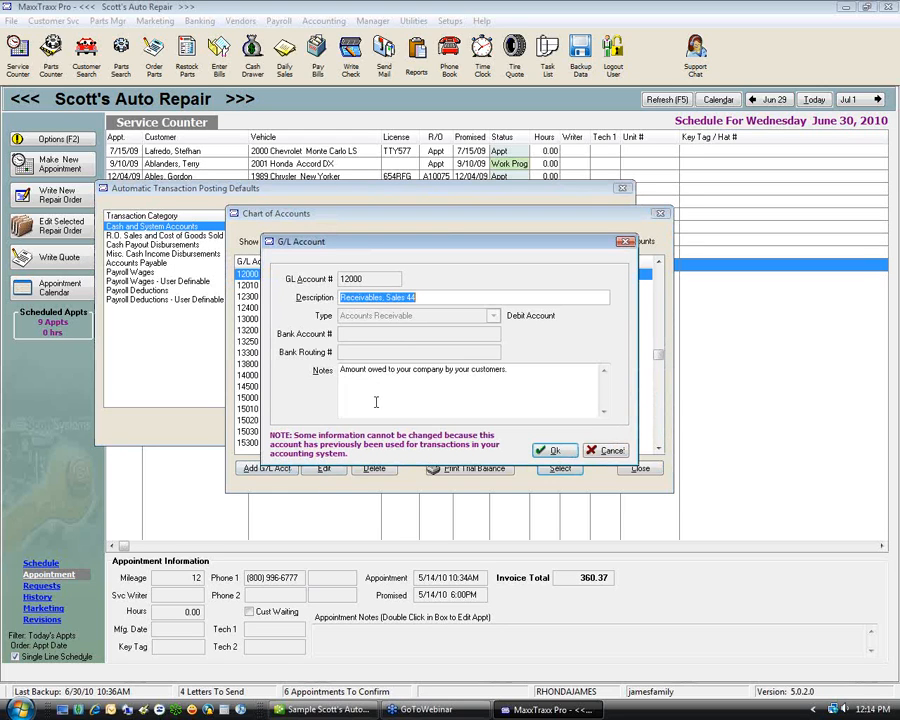
pyautogui.click(368, 280)
pyautogui.doubleClick(368, 280)
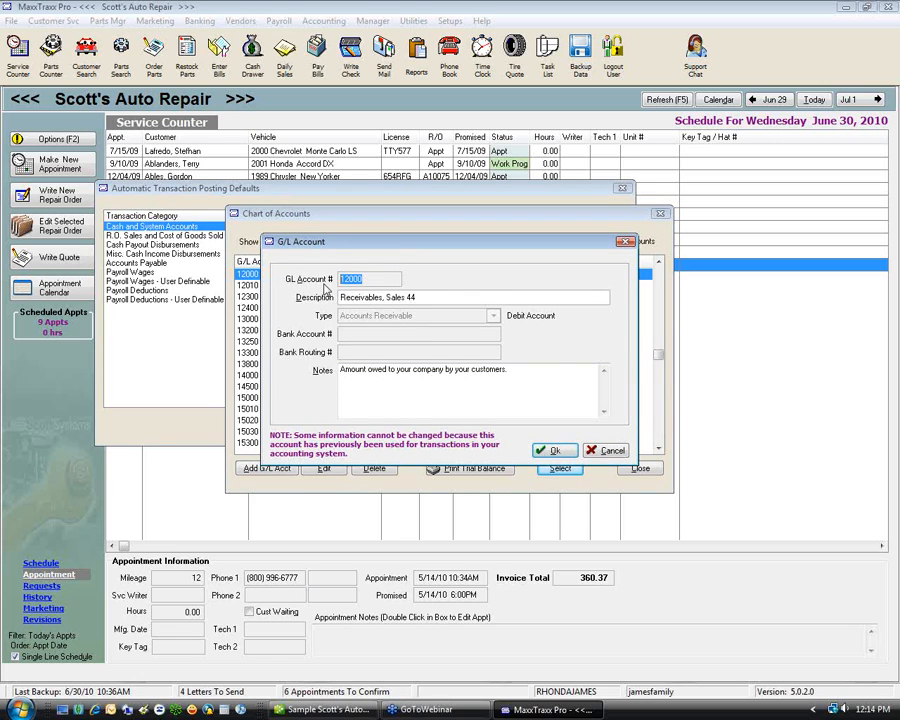
pyautogui.click(602, 450)
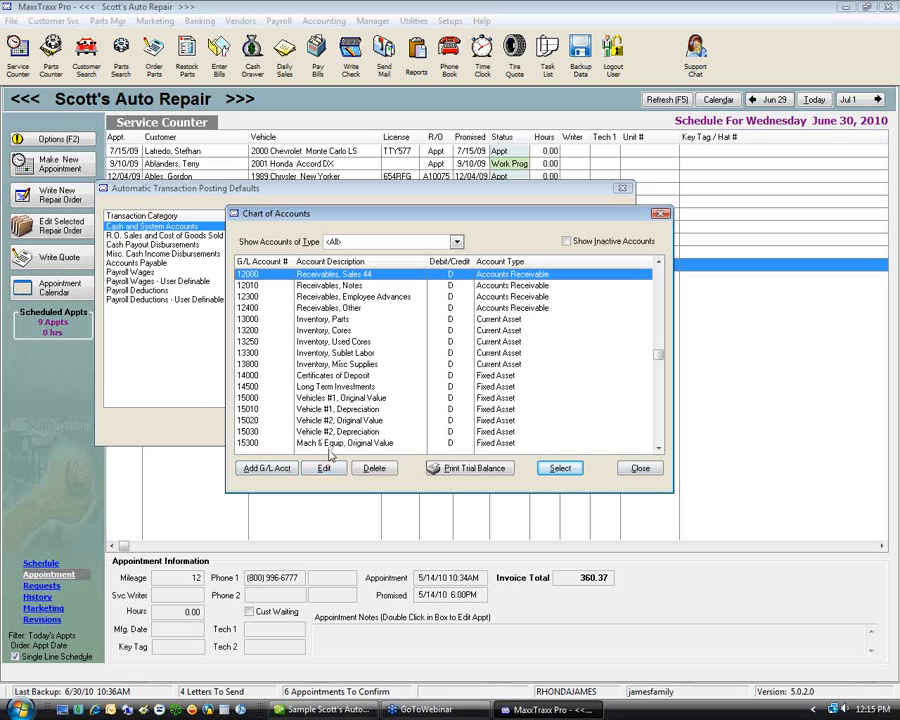
# Add G/L account 1200 with the description AR and the type Accounts Receivable.
pyautogui.click(270, 469)
pyautogui.write('1200')
pyautogui.press('Tab')
pyautogui.write('AR')
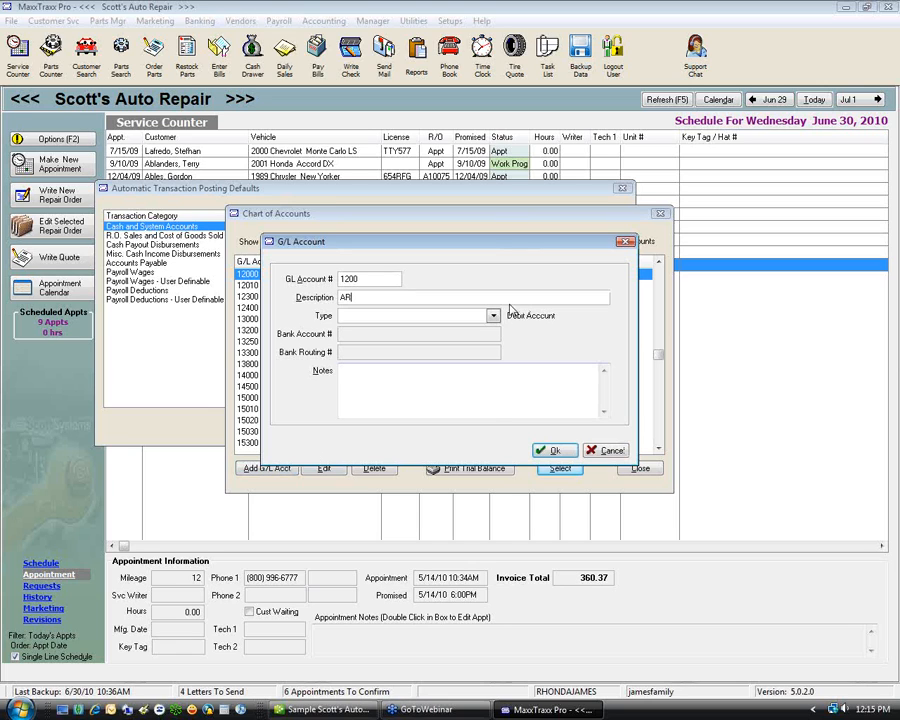
pyautogui.click(493, 315)
pyautogui.click(352, 337)
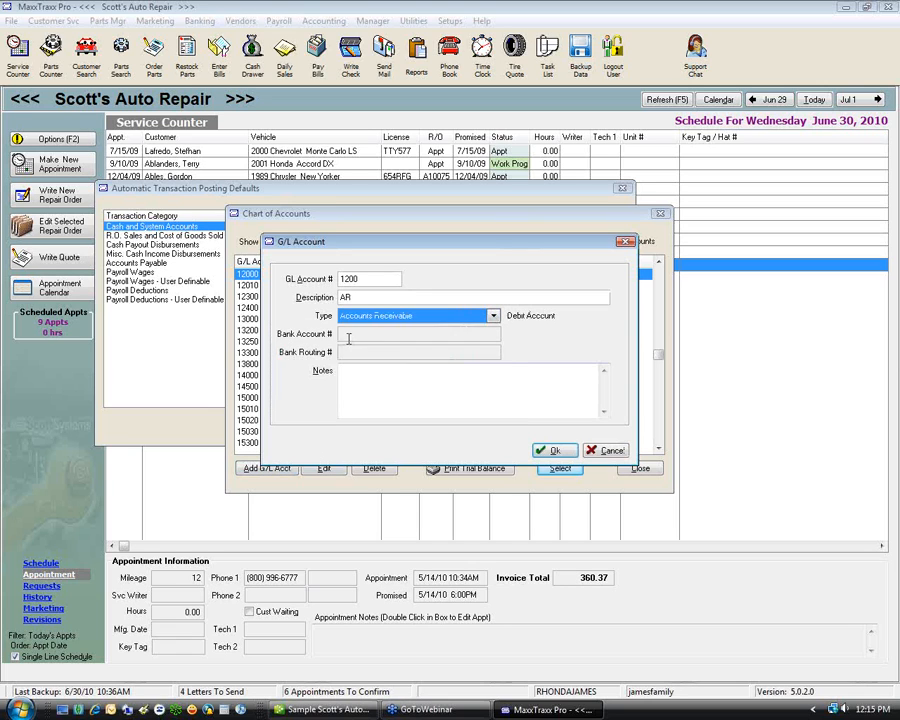
pyautogui.click(556, 451)
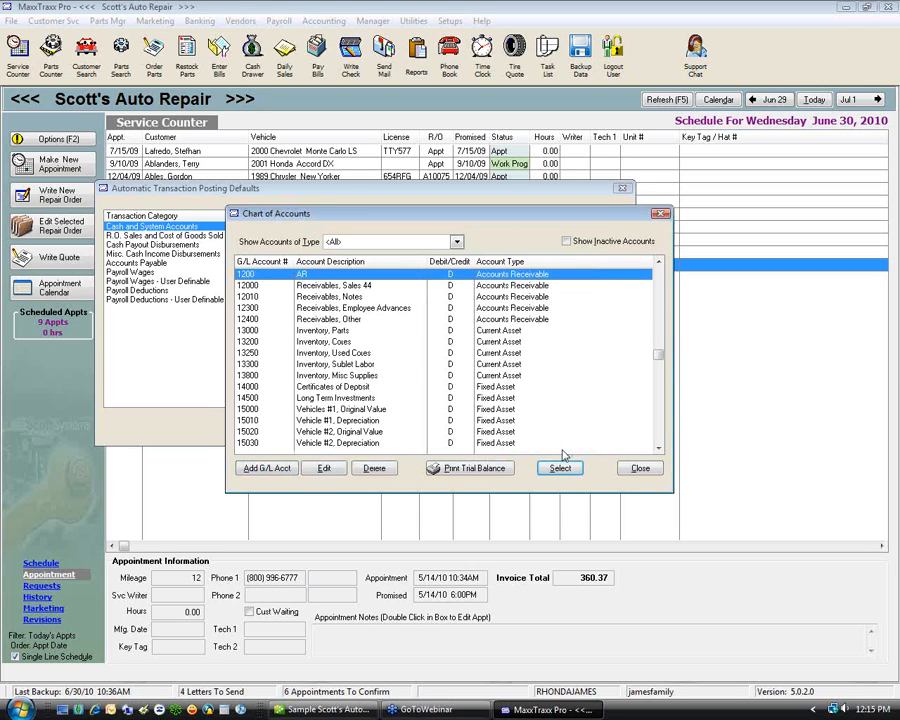
# Assign G/L account 1200 to A/R Account - Charges & Deposits and close the posting defaults.
pyautogui.click(561, 467)
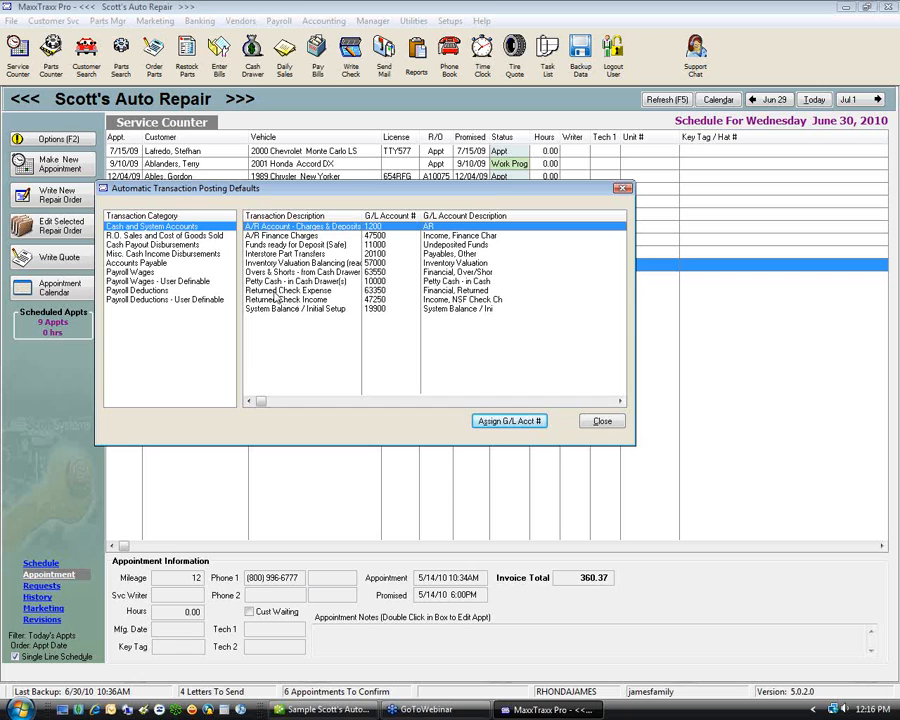
pyautogui.click(366, 294)
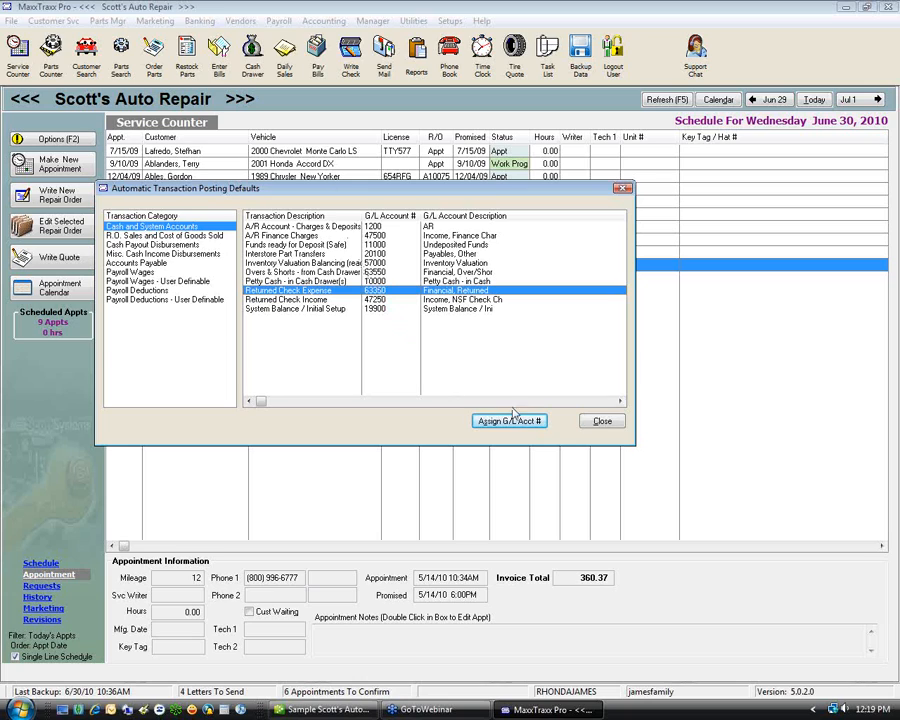
pyautogui.click(600, 425)
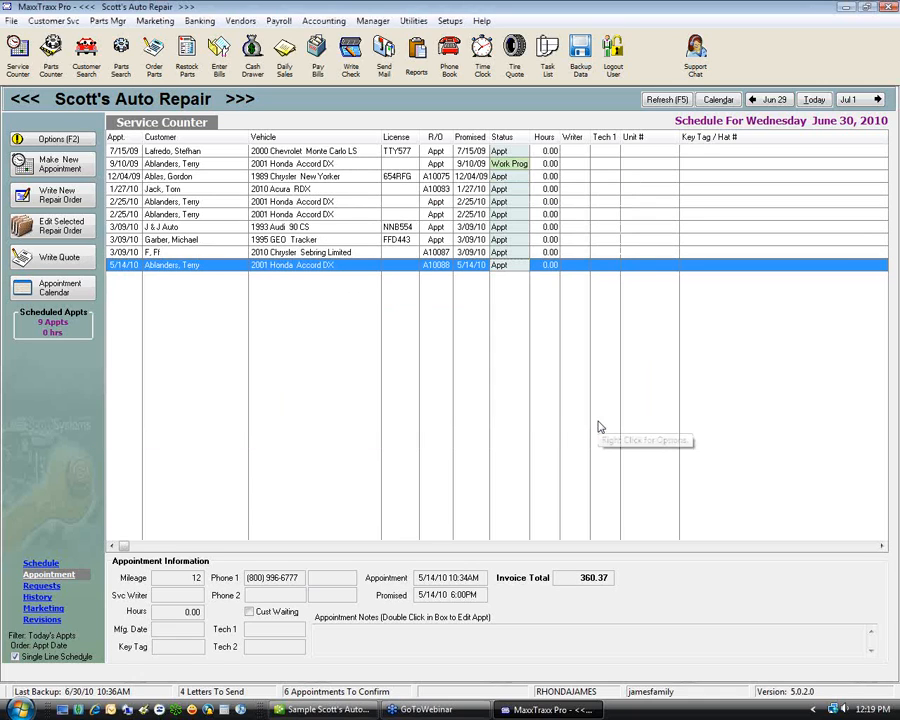